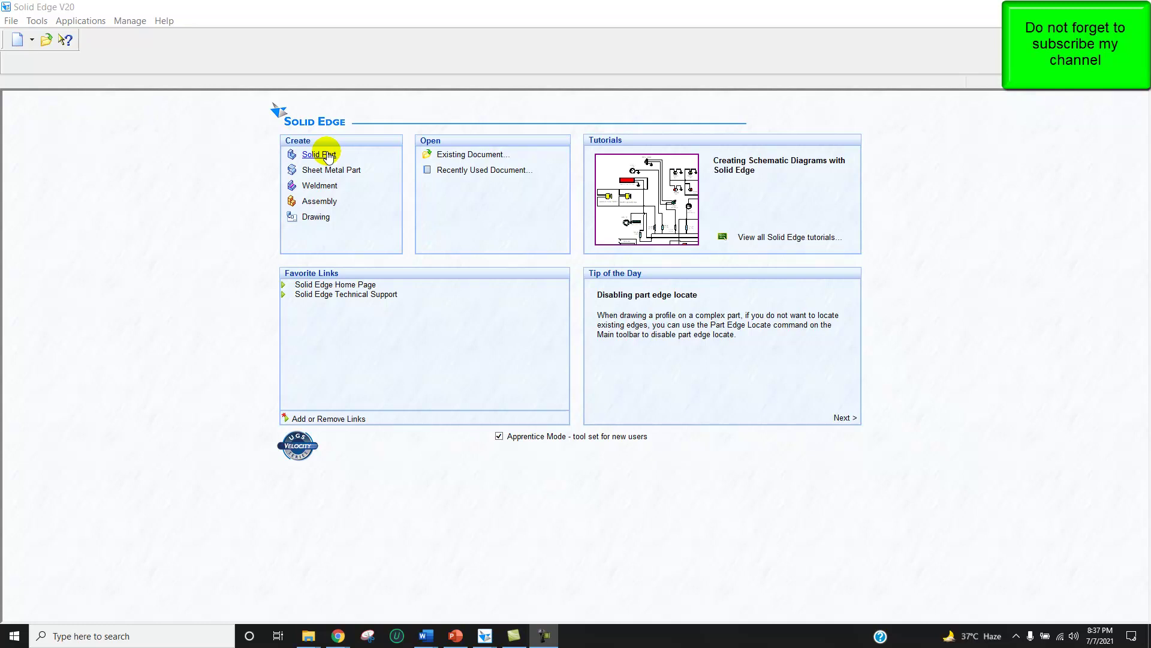
- Create a new solid part and start a sketch on the Top (xy) plane
click(326, 155)
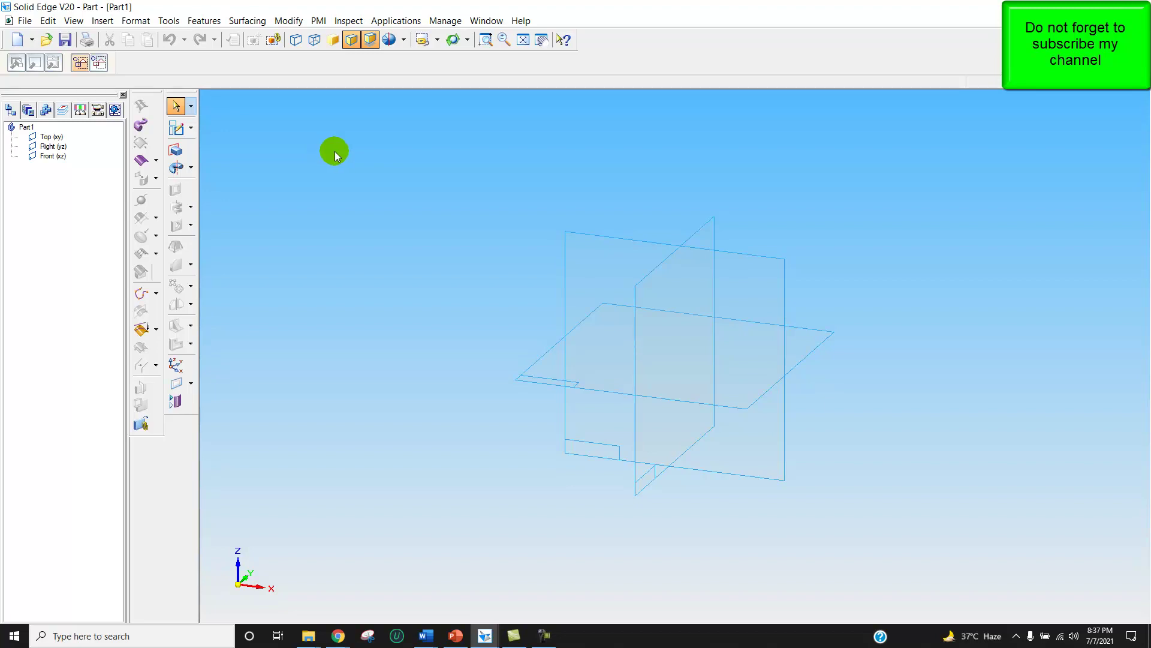
click(175, 128)
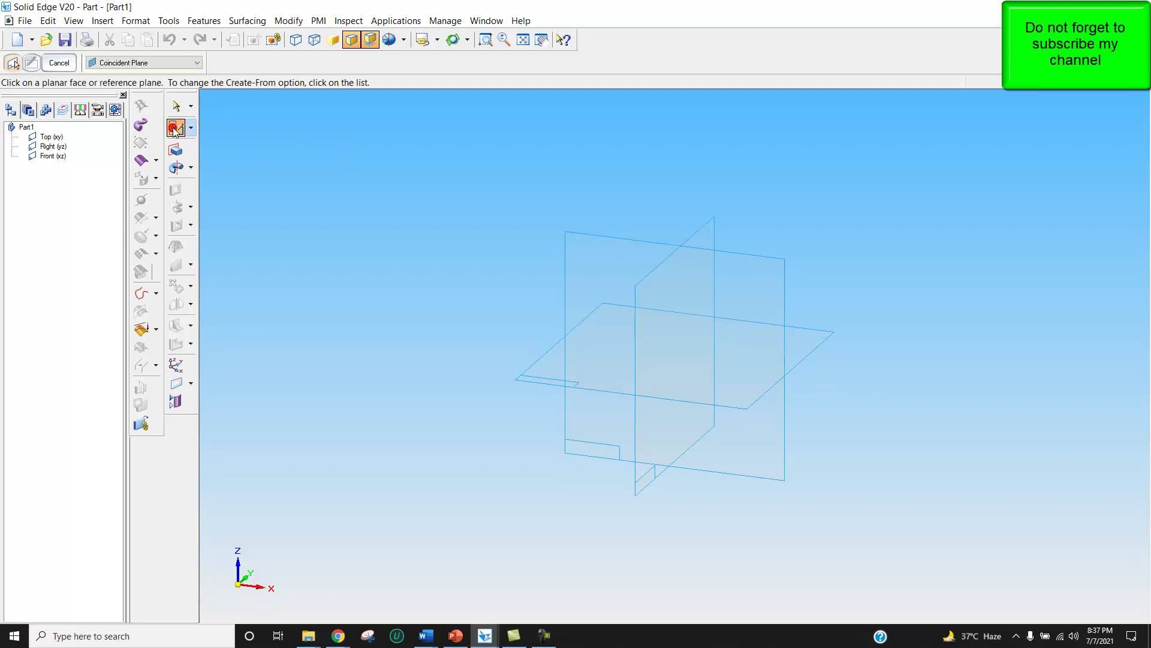
click(532, 367)
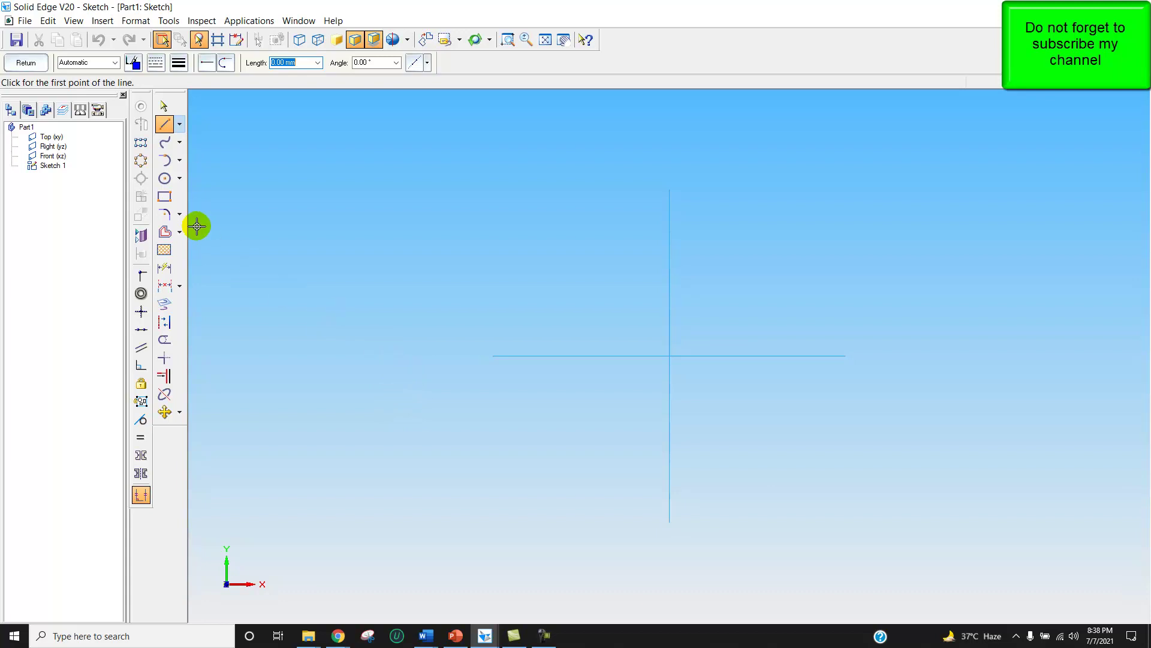
- Sketch a long horizontal rectangle 600 mm long and 13 mm thick above the sketch origin
click(166, 197)
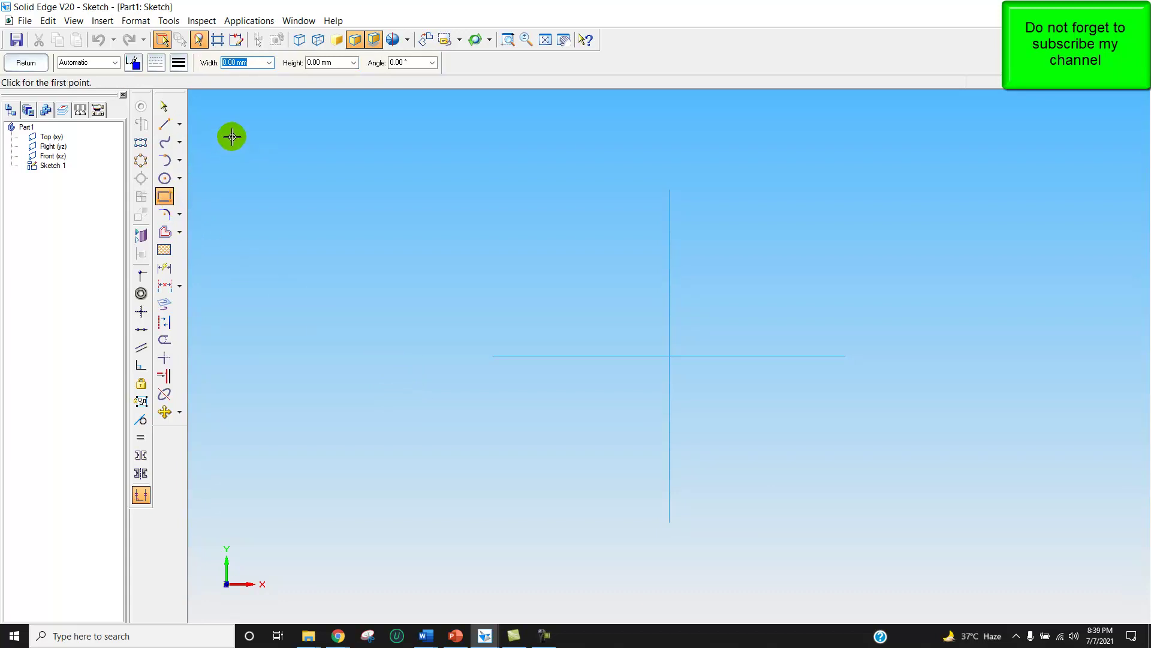
click(281, 121)
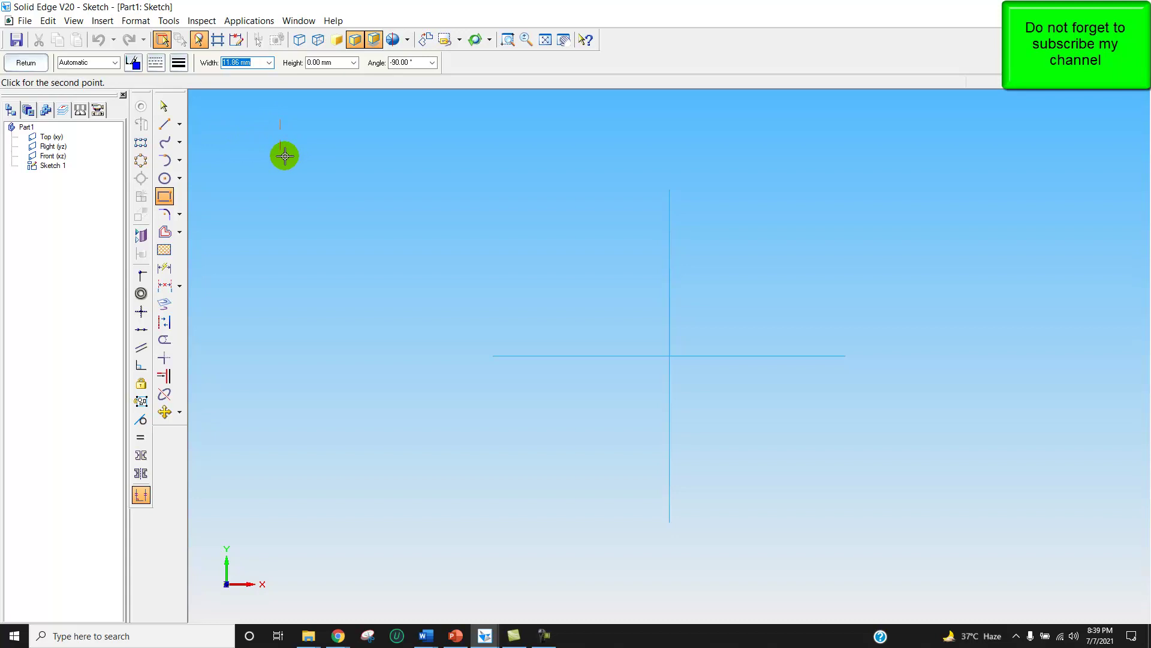
text(13)
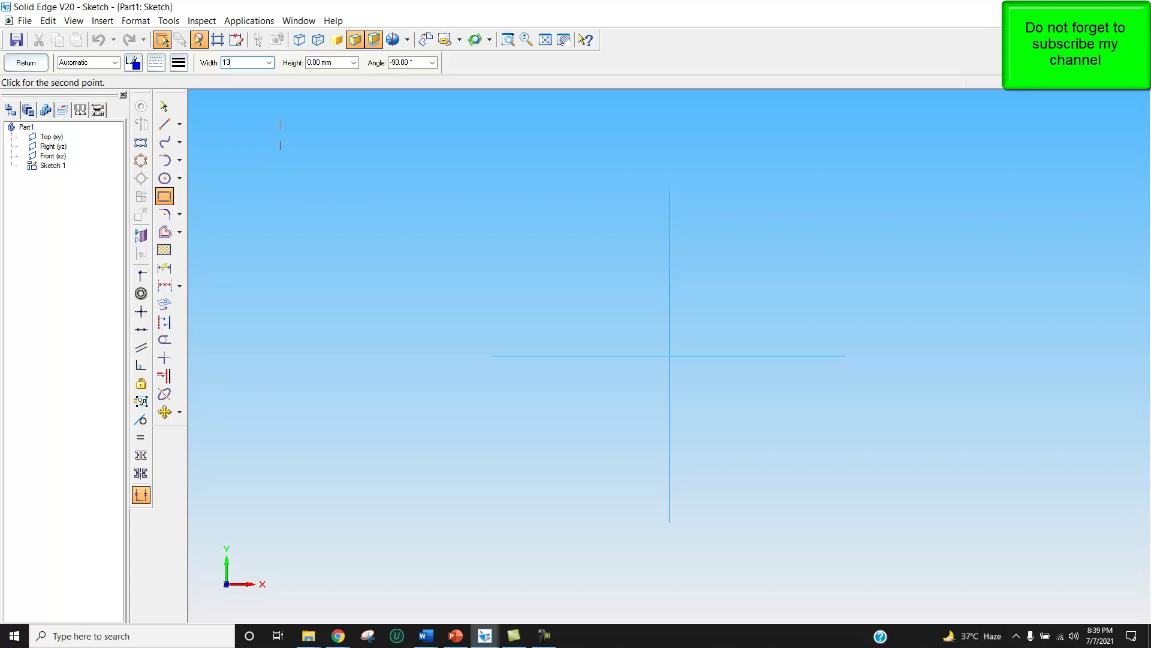
key(Tab)
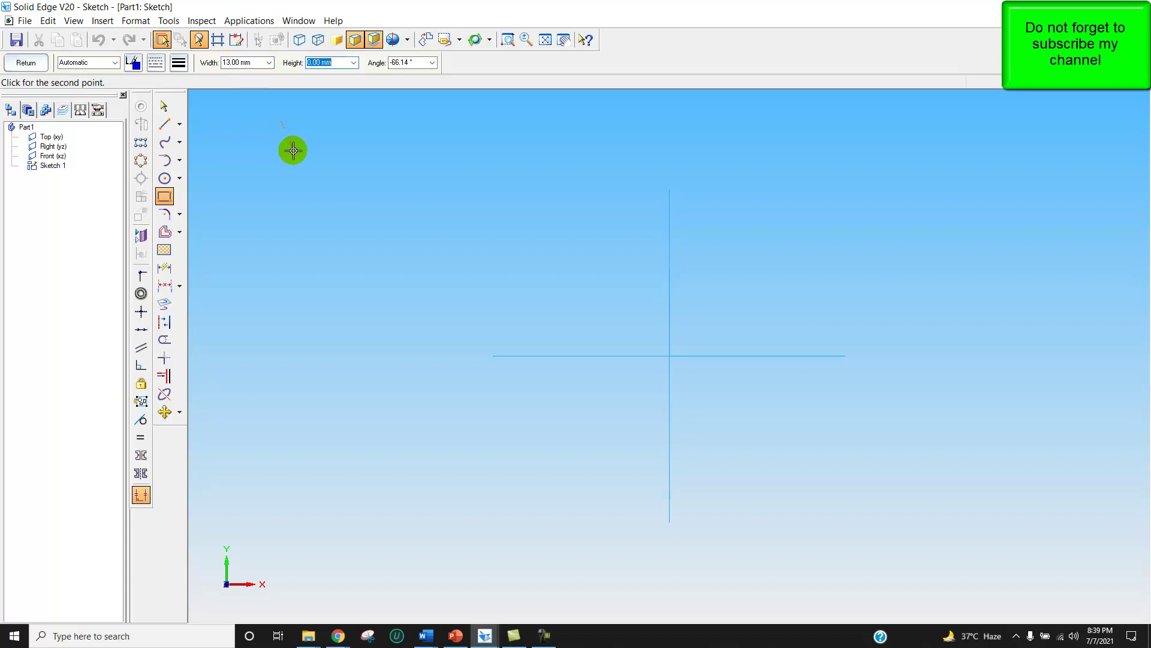
click(276, 158)
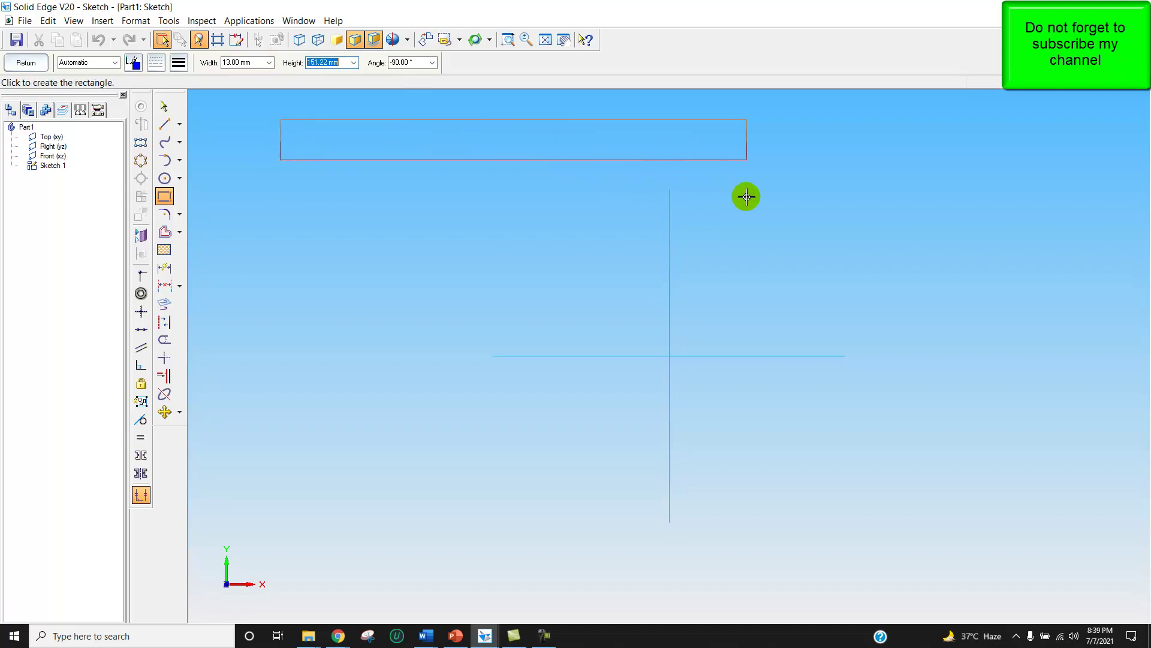
text(600)
click(746, 197)
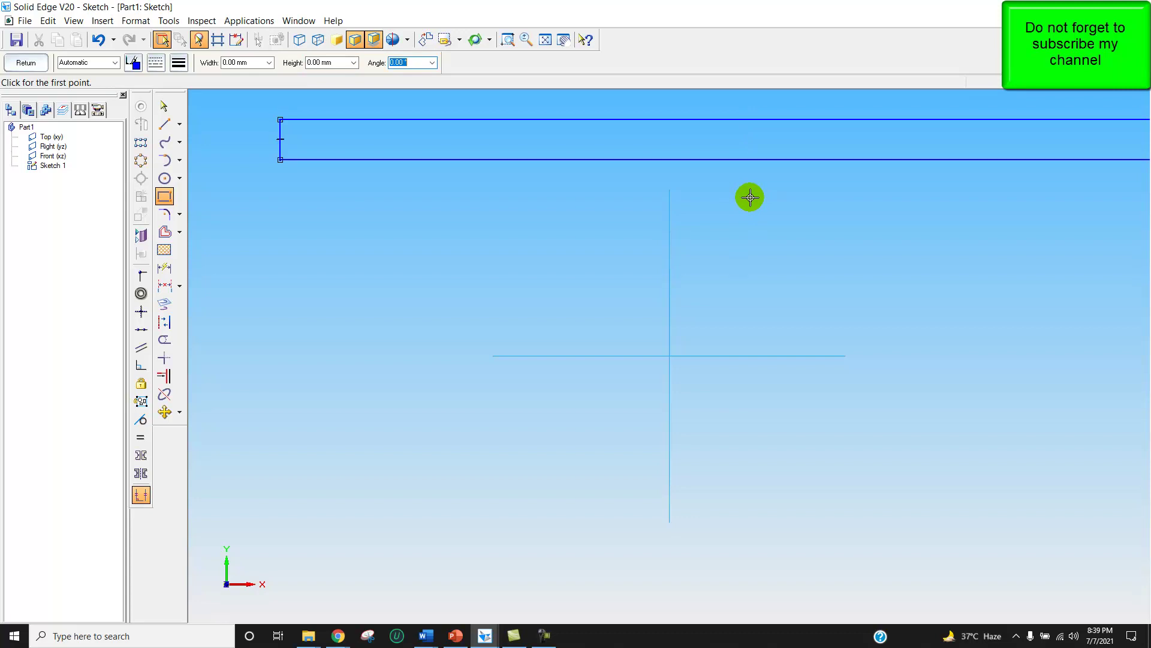
click(546, 39)
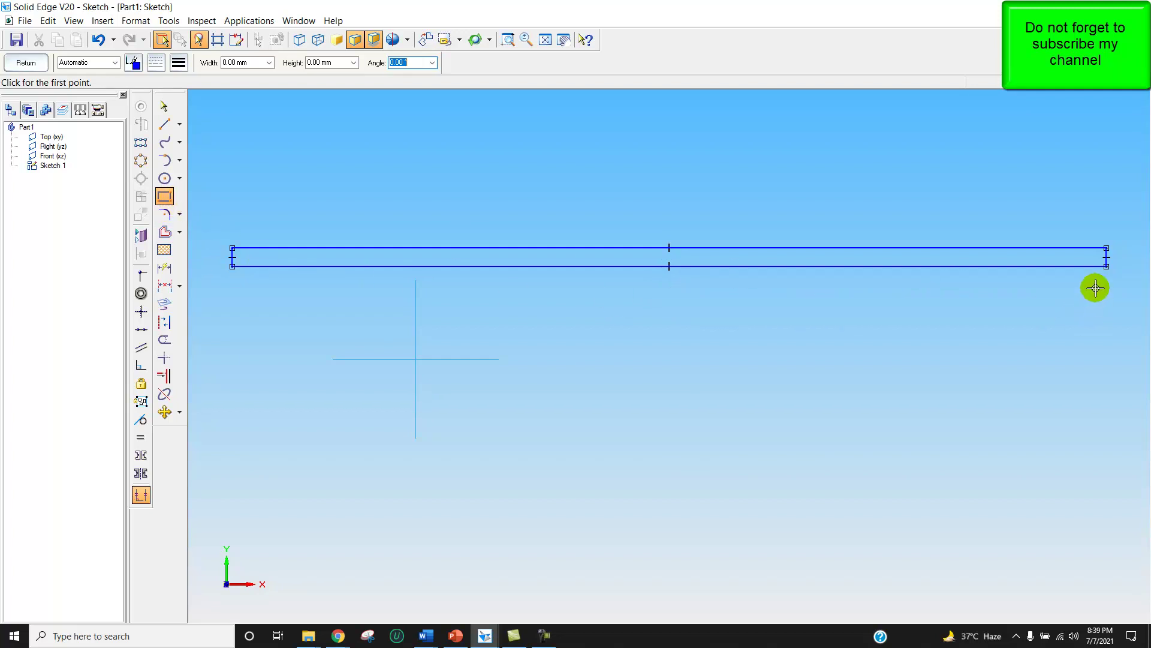
- Draw a vertical rectangle 13 mm wide and 30 mm high down from the long rectangle's upper-right corner
click(1107, 248)
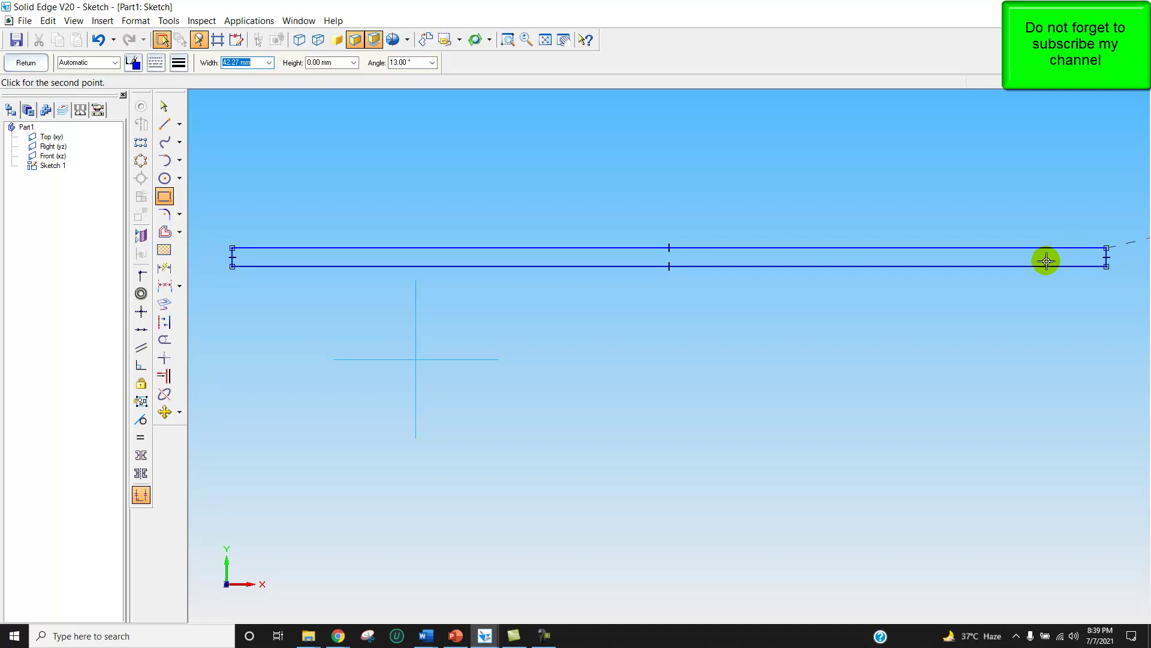
right_click(1105, 208)
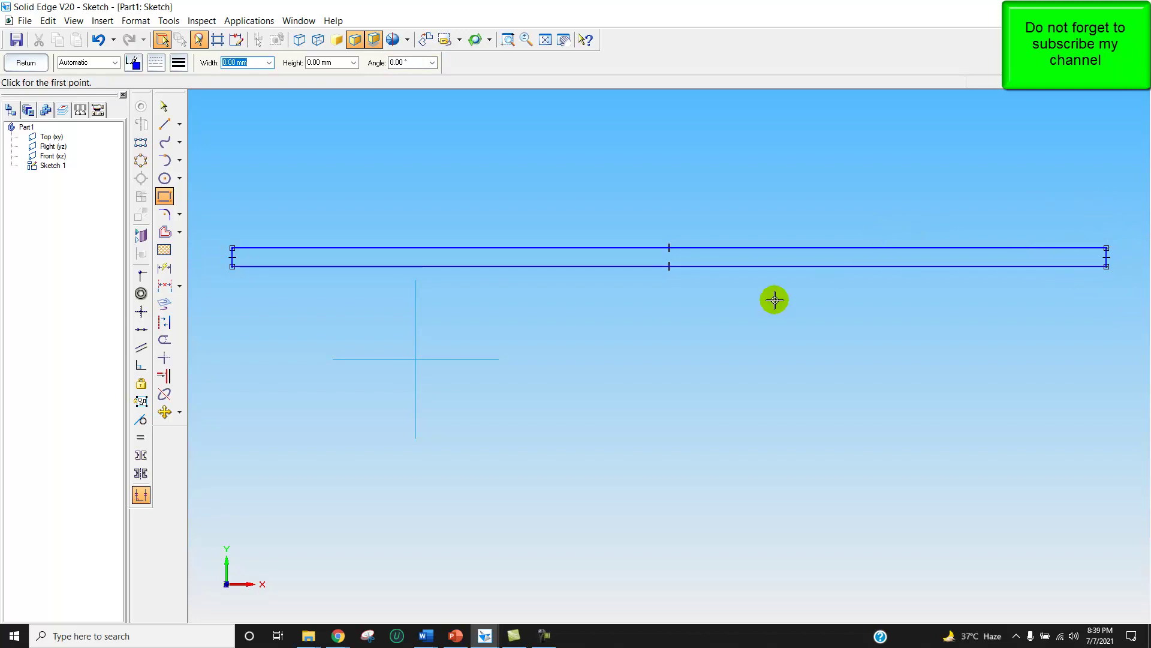
click(161, 195)
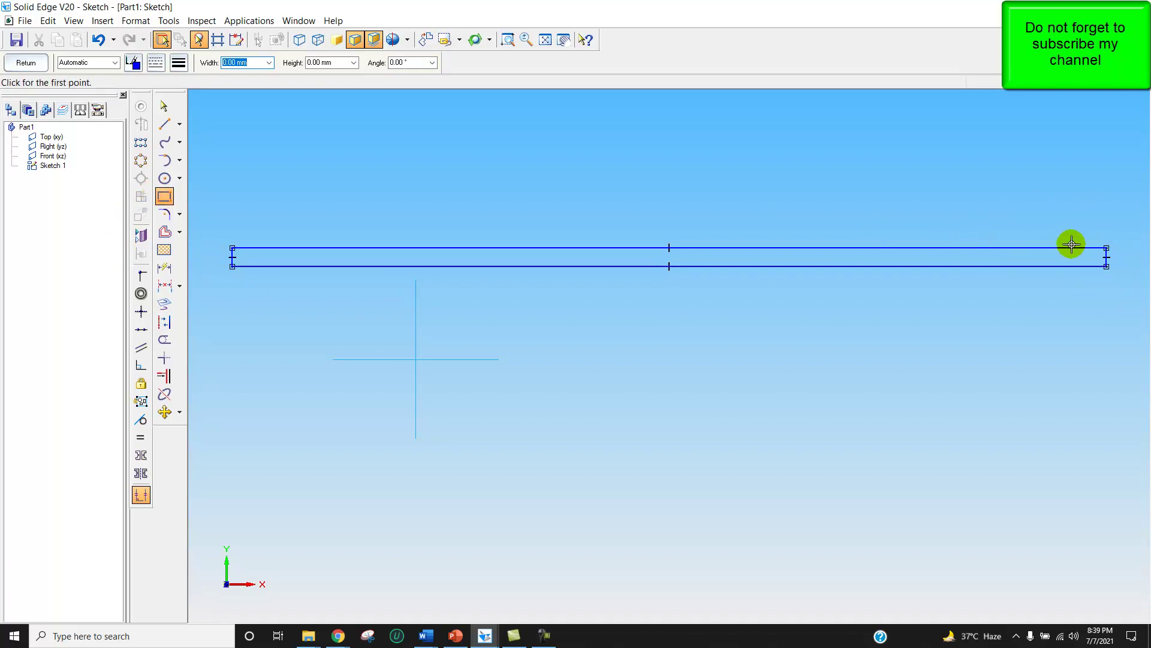
click(1106, 247)
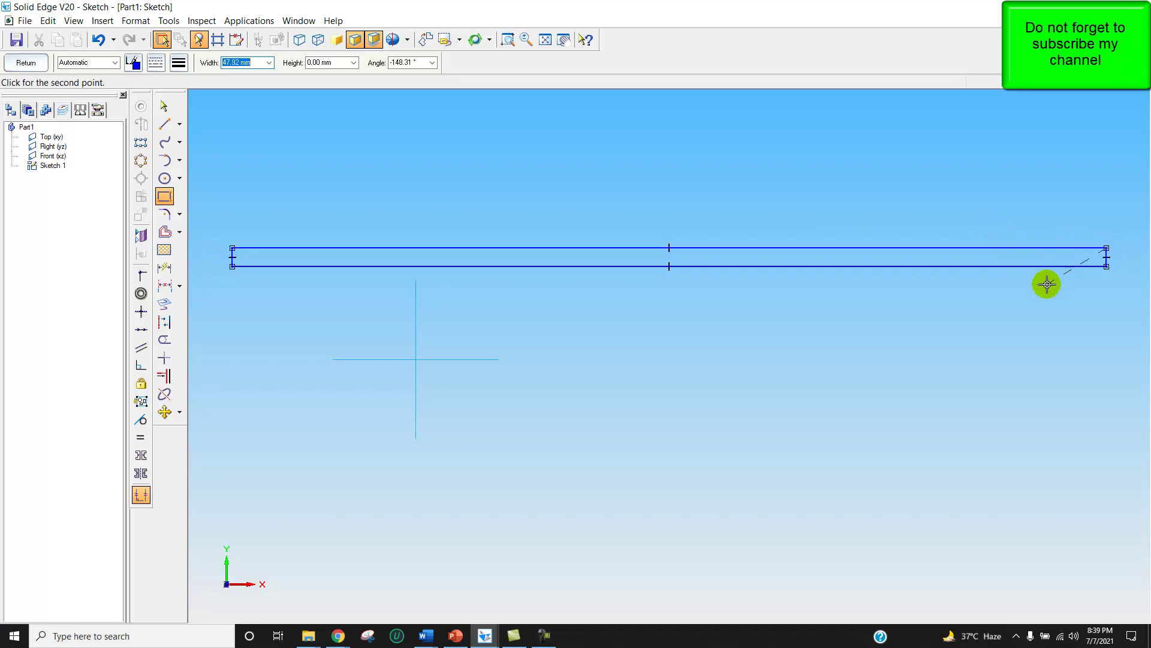
text(13)
key(Tab)
click(1041, 247)
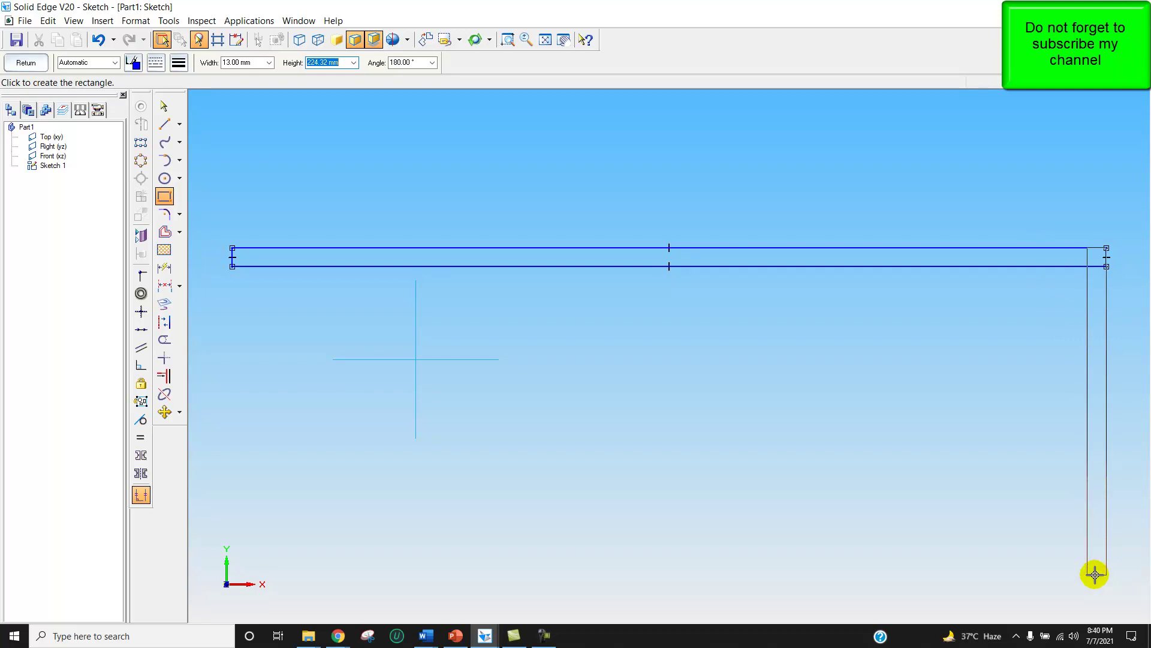
text(3)
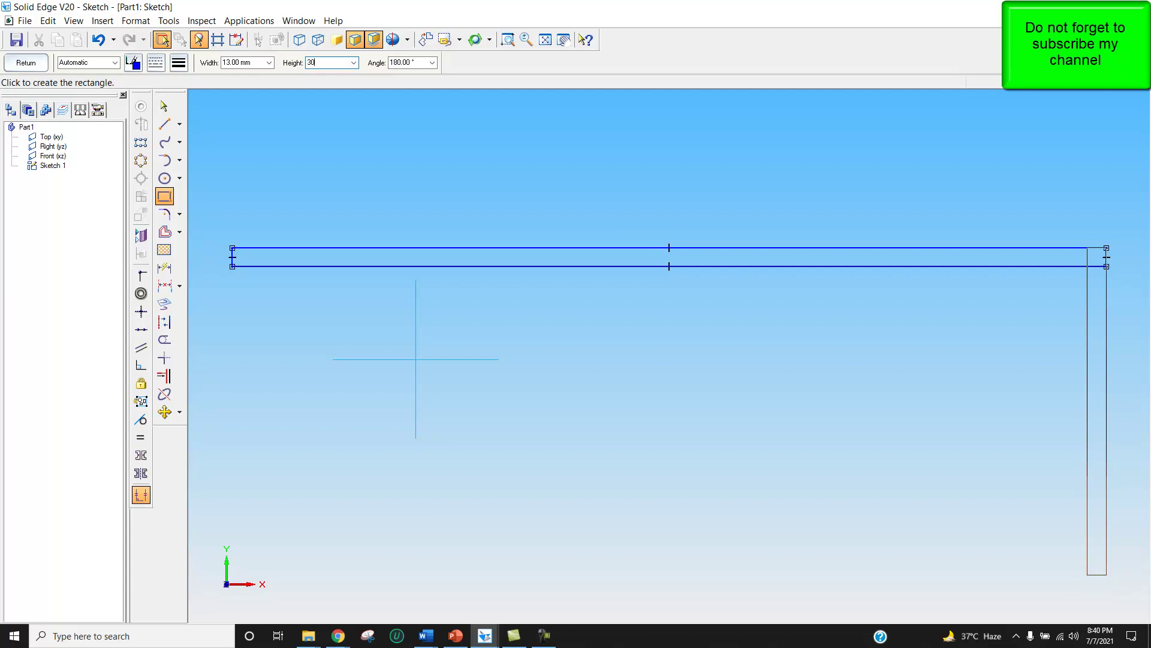
text(0)
key(Return)
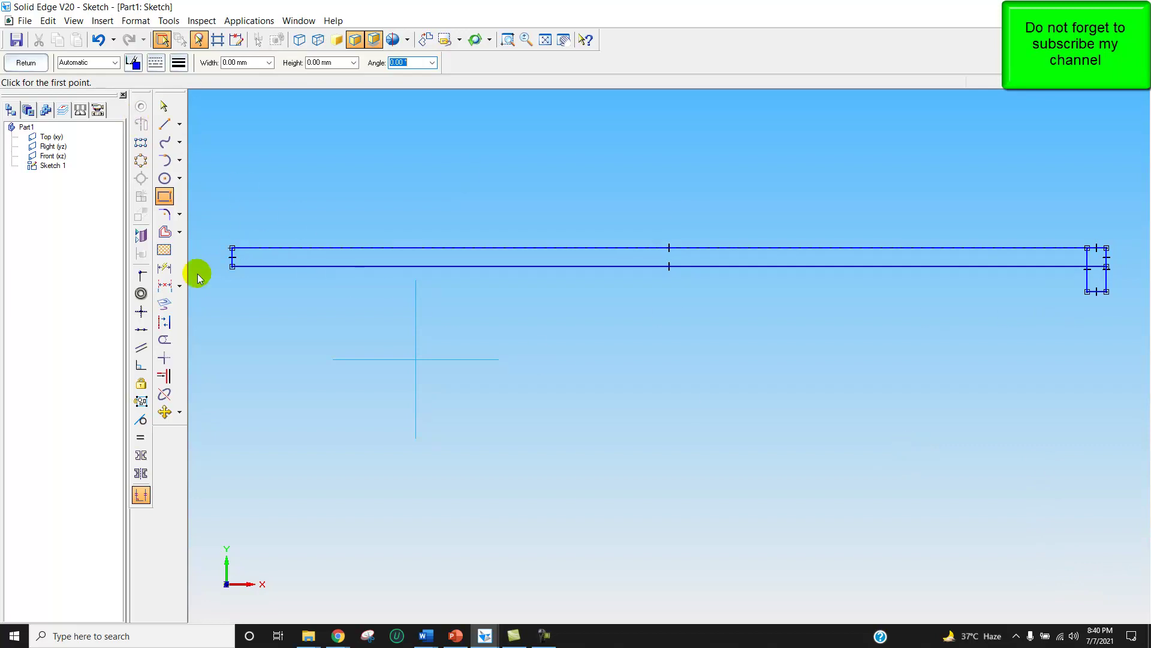
- Dimension the long rectangle's length and the vertical rectangle's height, setting the height to 300 mm
click(164, 269)
click(368, 247)
click(385, 190)
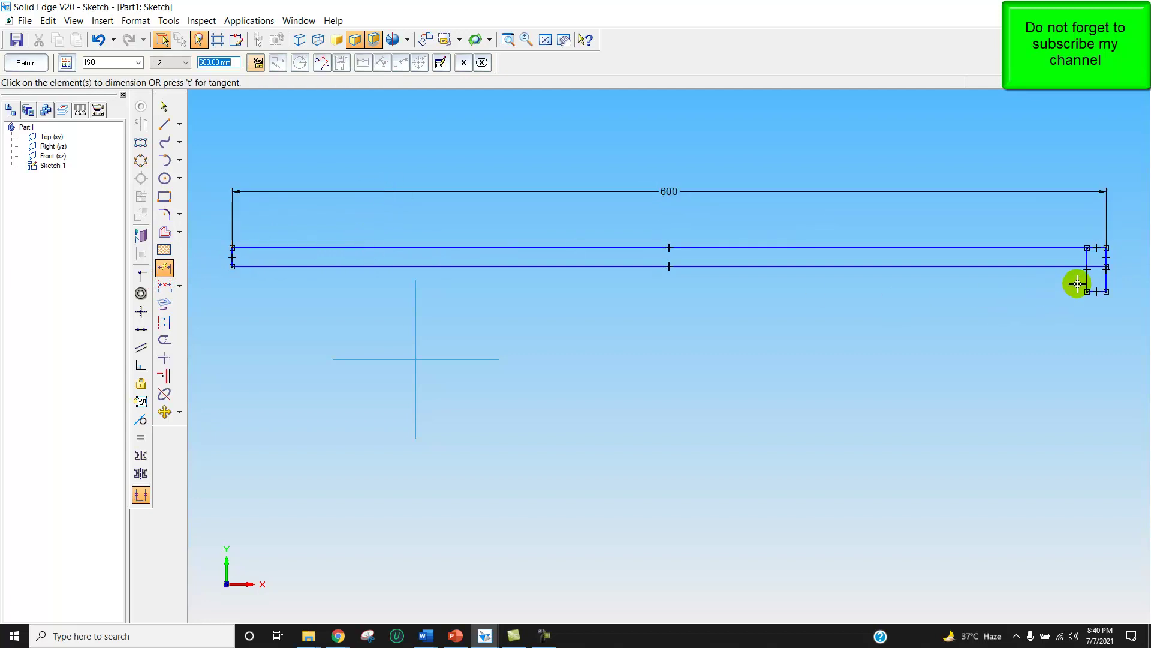
click(1106, 270)
click(1125, 277)
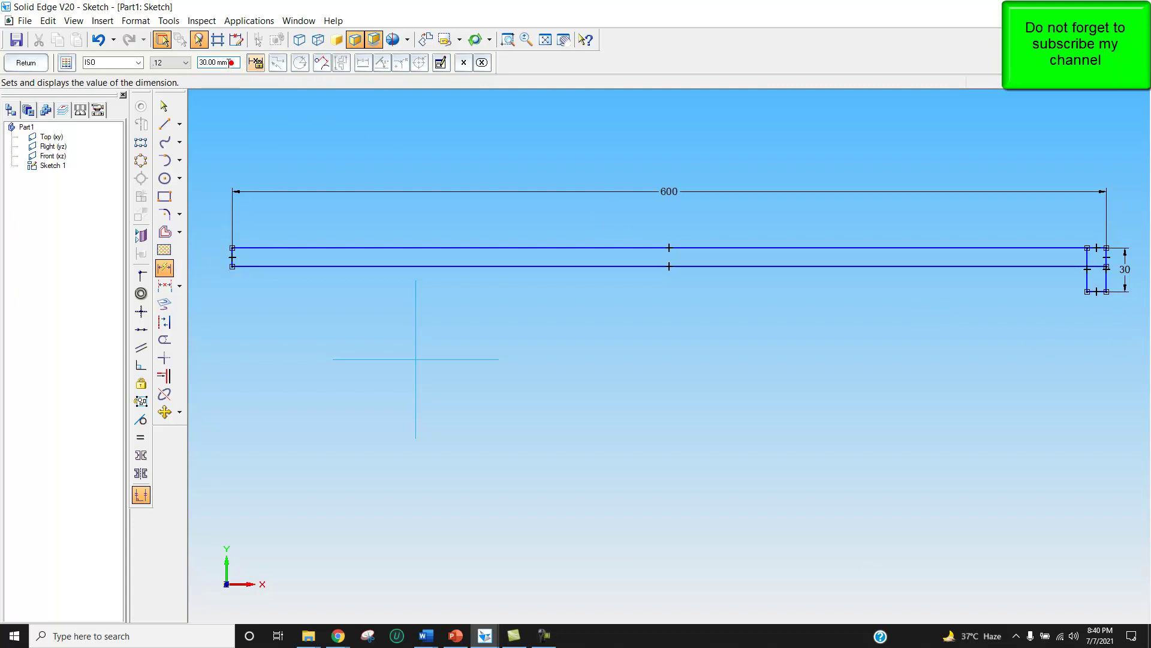
text(300)
key(Return)
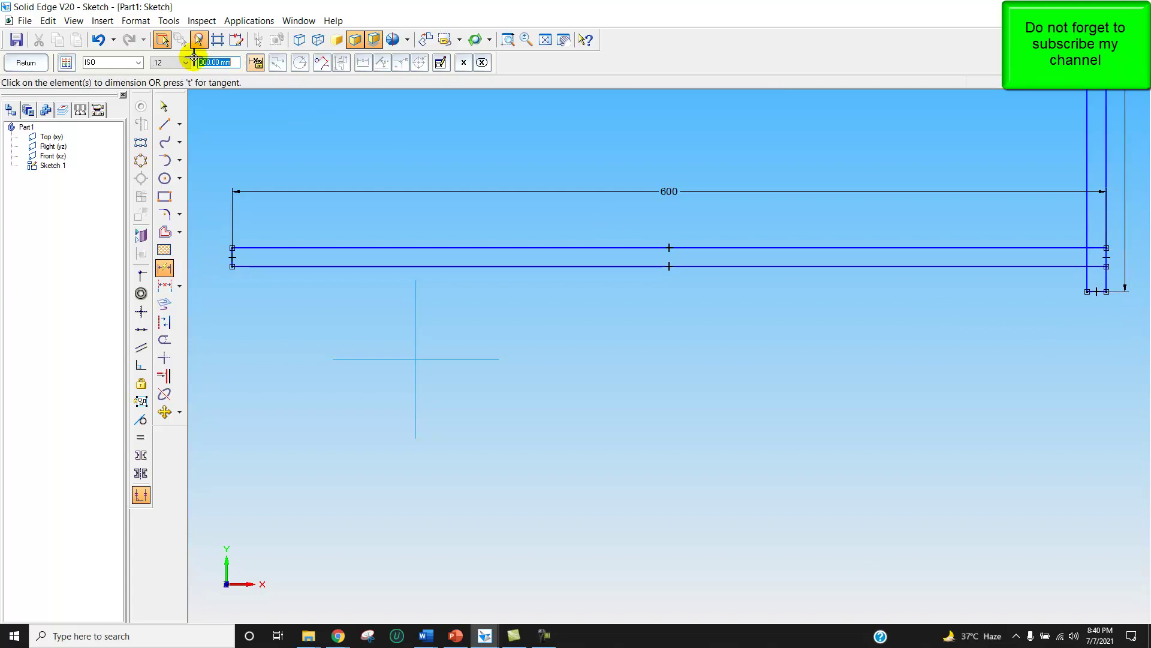
- Undo the height change, both dimensions and the vertical rectangle, keeping only the long horizontal rectangle
click(99, 41)
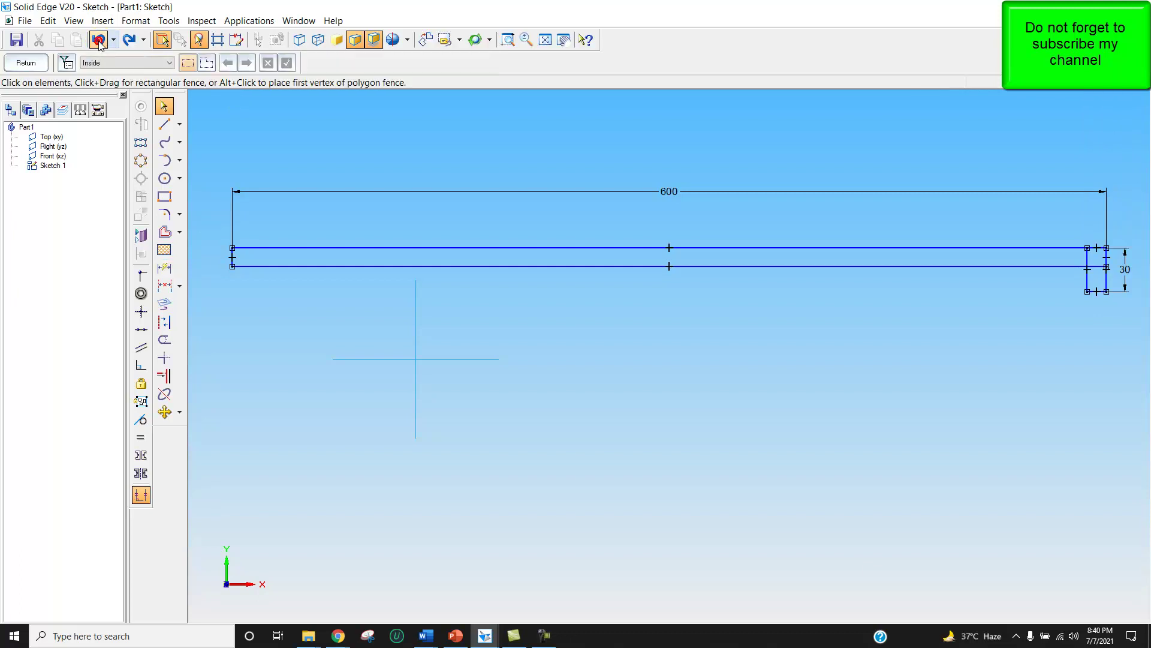
click(98, 40)
click(98, 39)
click(97, 39)
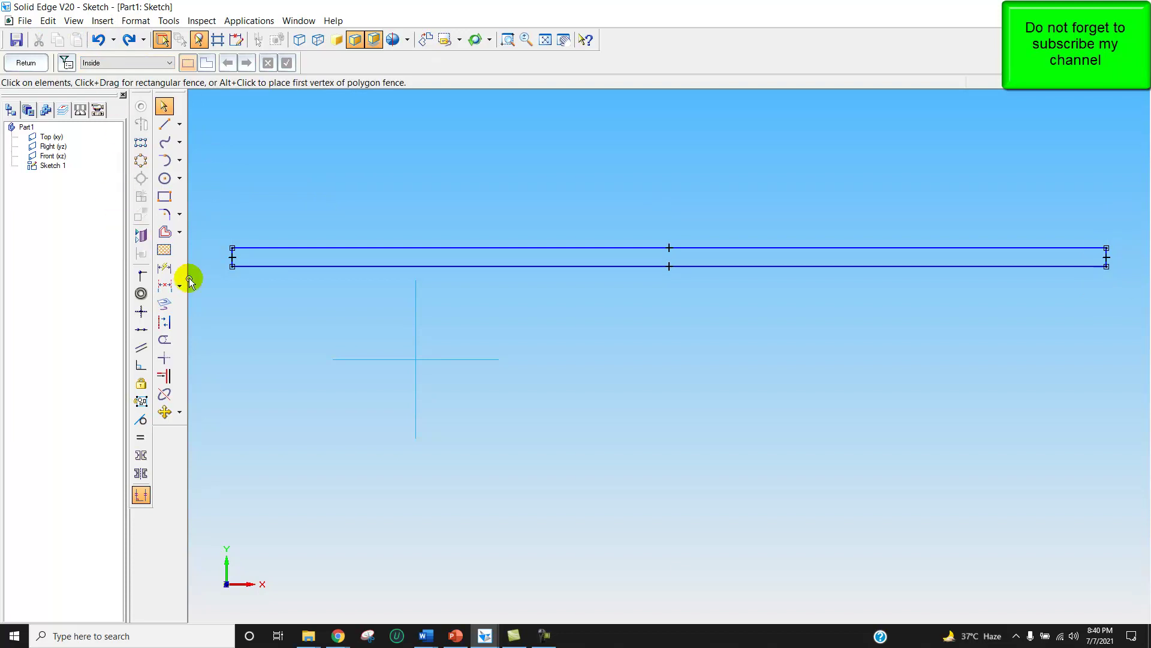
- Draw a vertical rectangle 13 mm wide and 300 mm high down from the long rectangle's upper-right corner
click(164, 196)
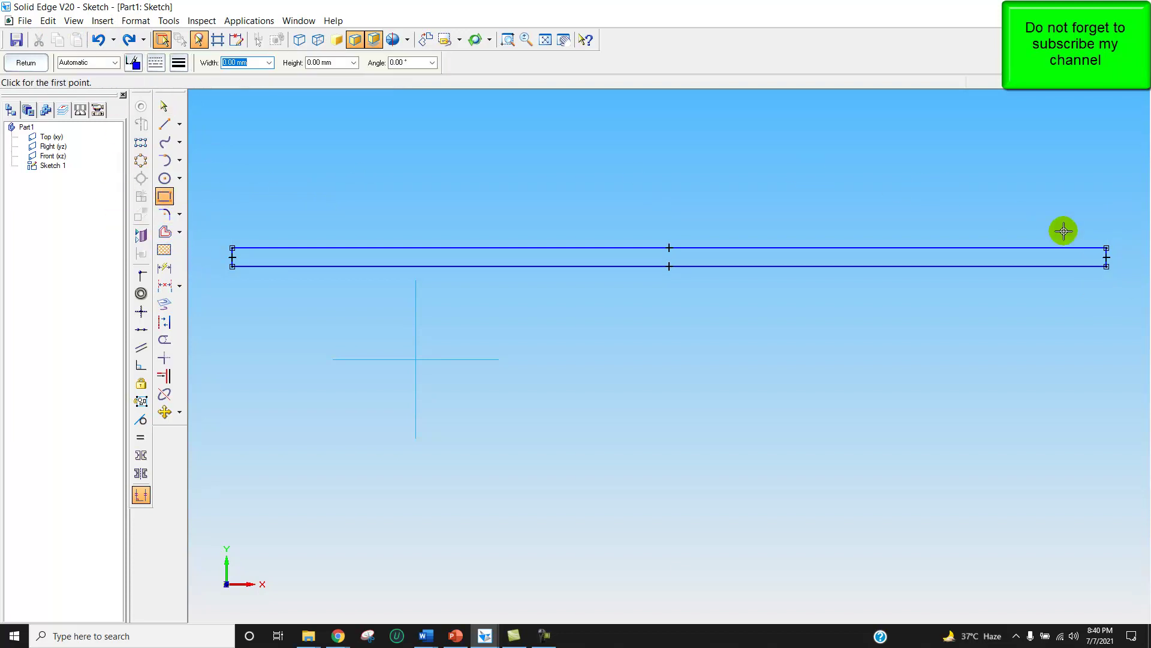
click(1107, 248)
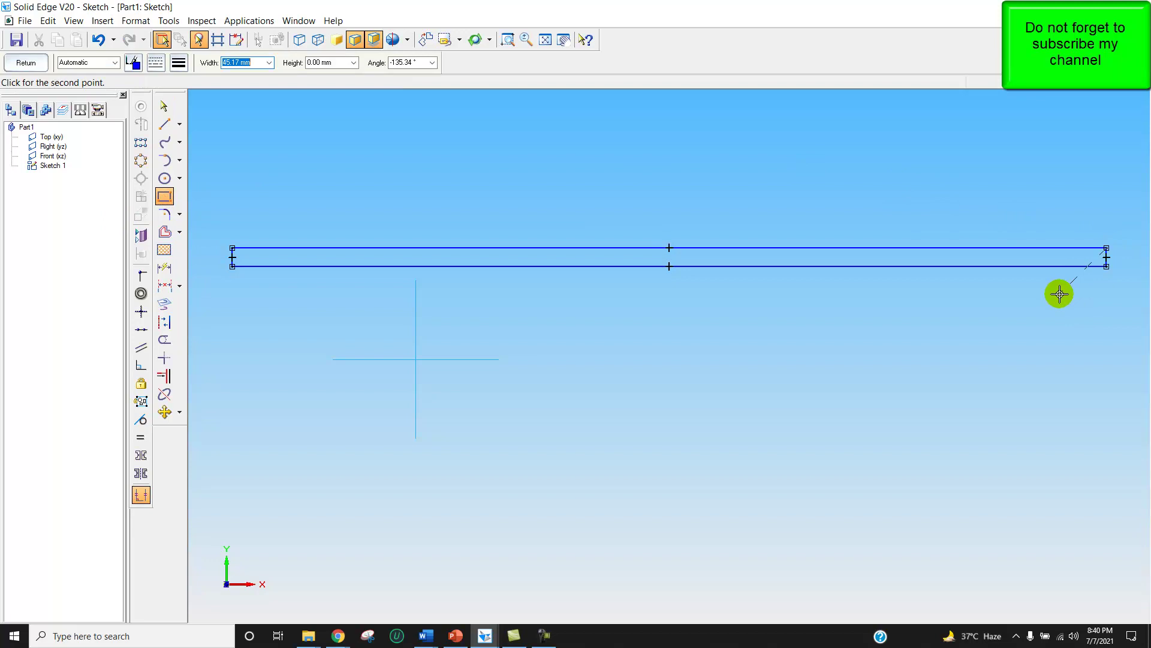
text(13)
key(Tab)
click(1057, 249)
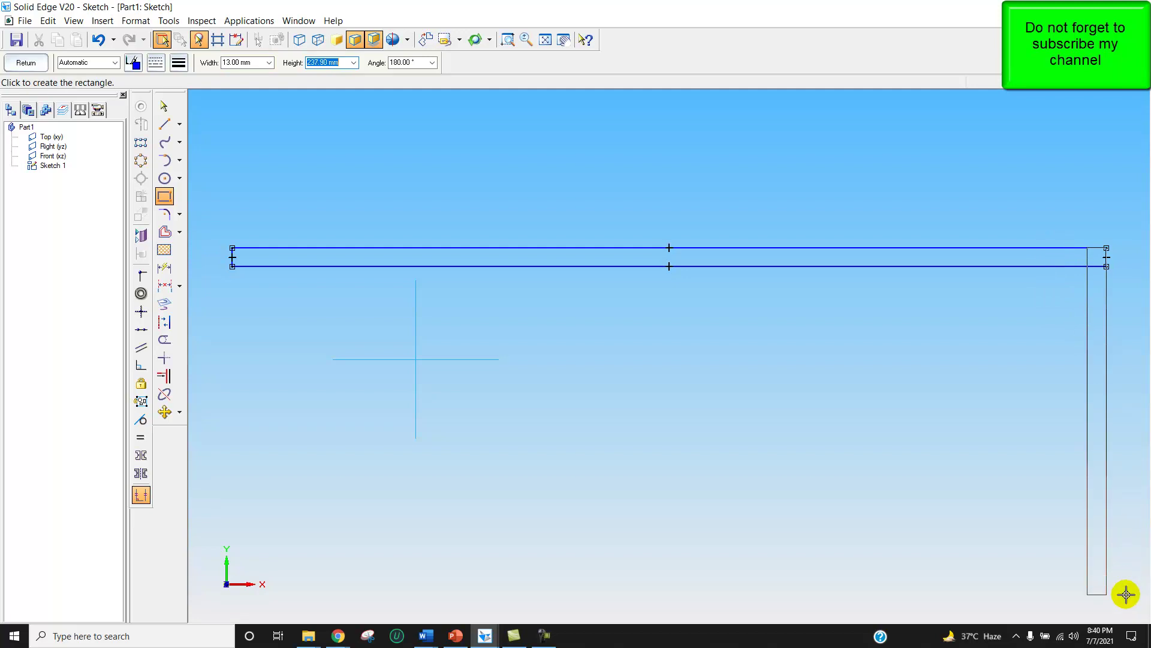
text(300)
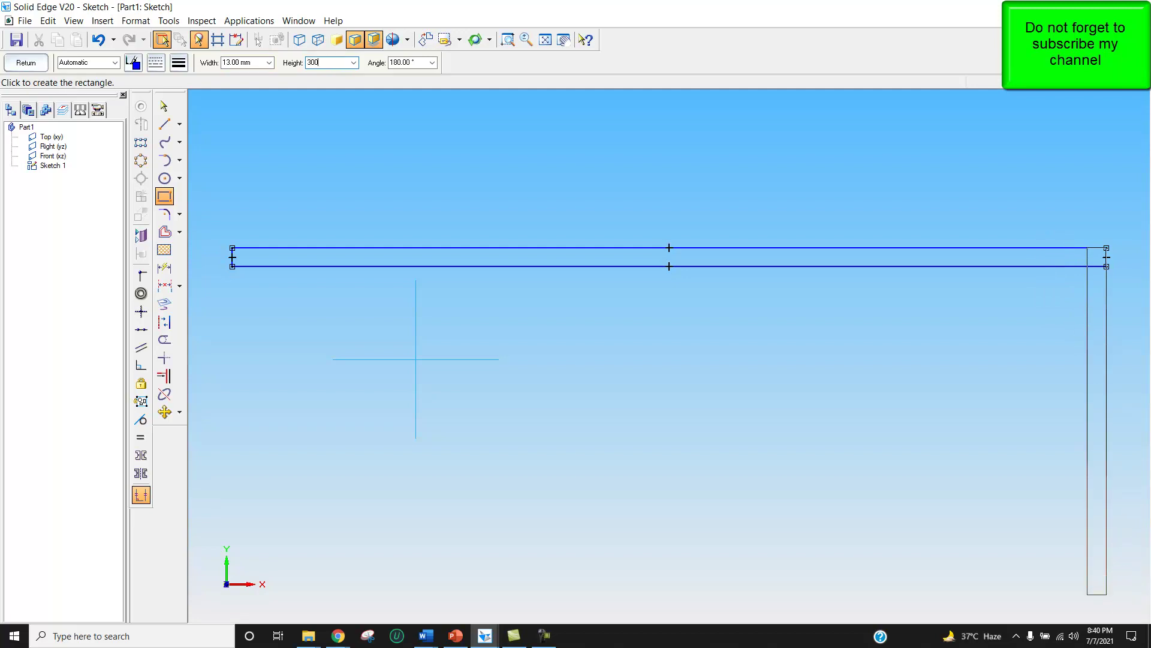
click(1126, 594)
click(1126, 594)
right_click(992, 525)
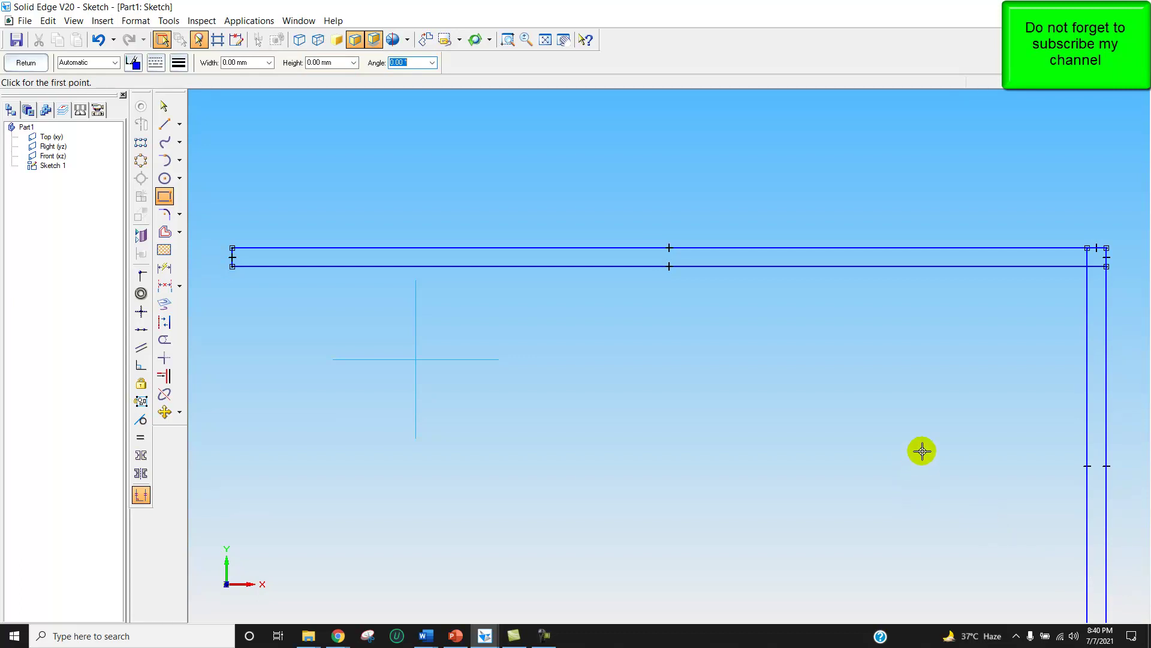
click(543, 38)
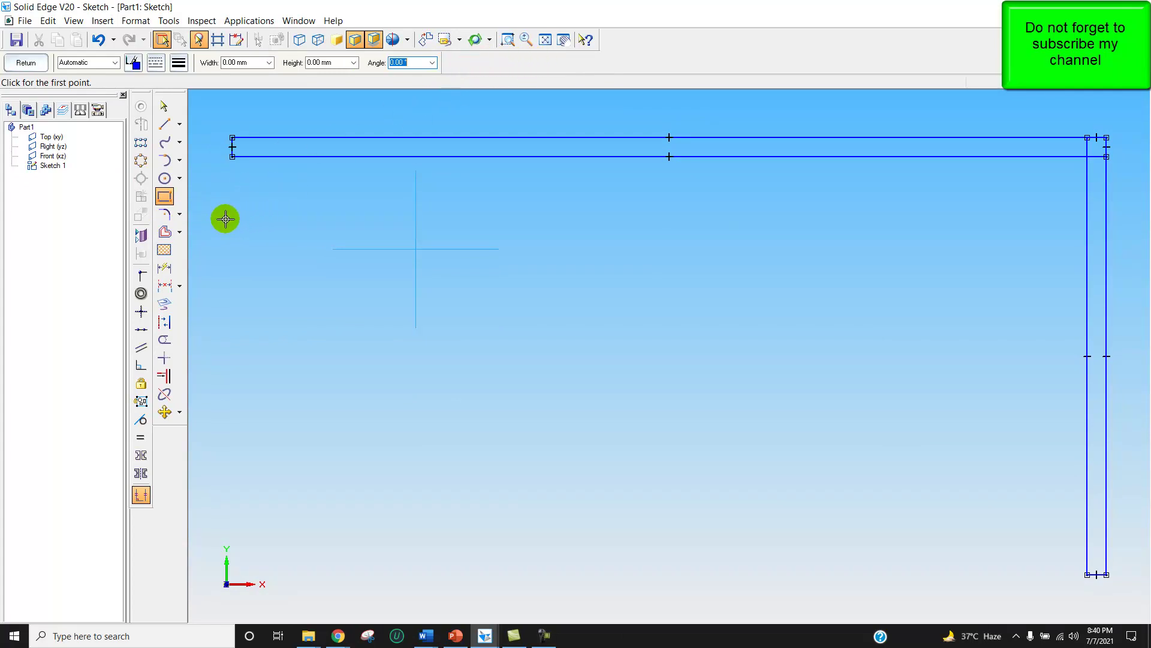
- Dimension the horizontal rectangle's top edge and the vertical rectangle's outer edge
click(164, 268)
click(490, 139)
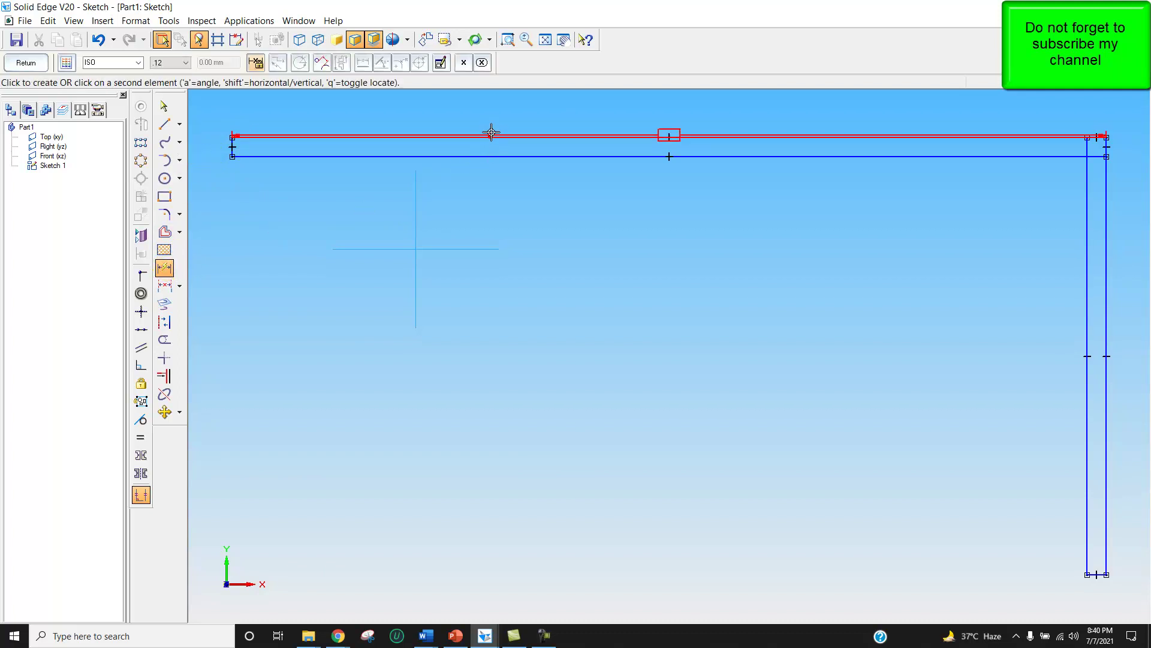
click(494, 114)
click(1115, 235)
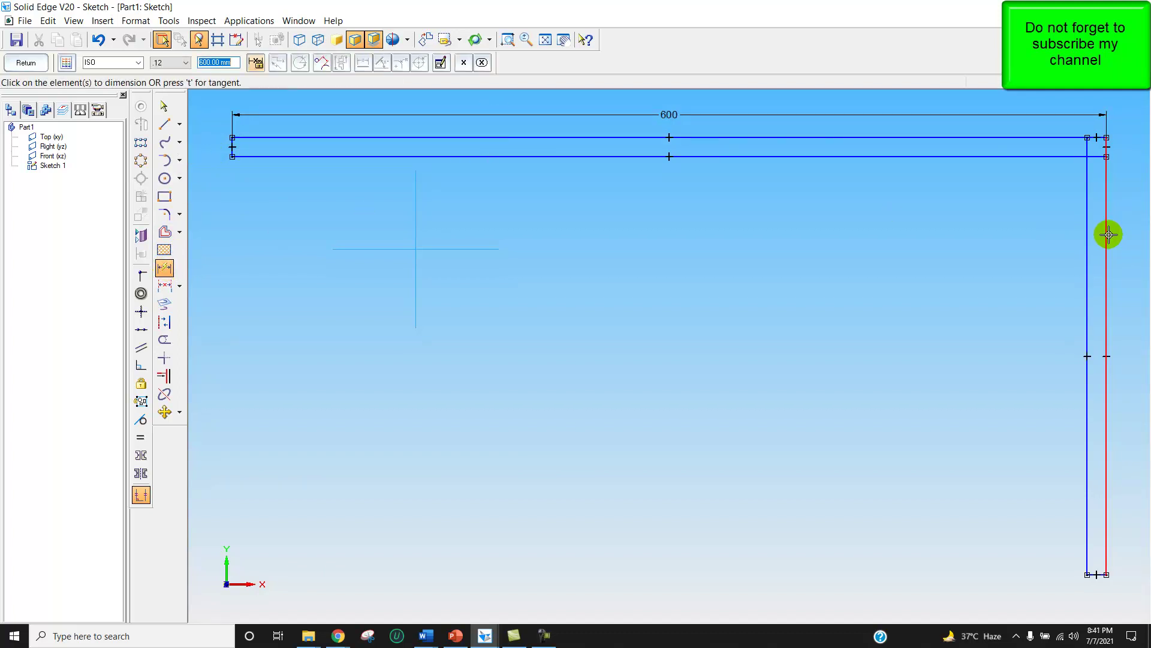
click(1124, 234)
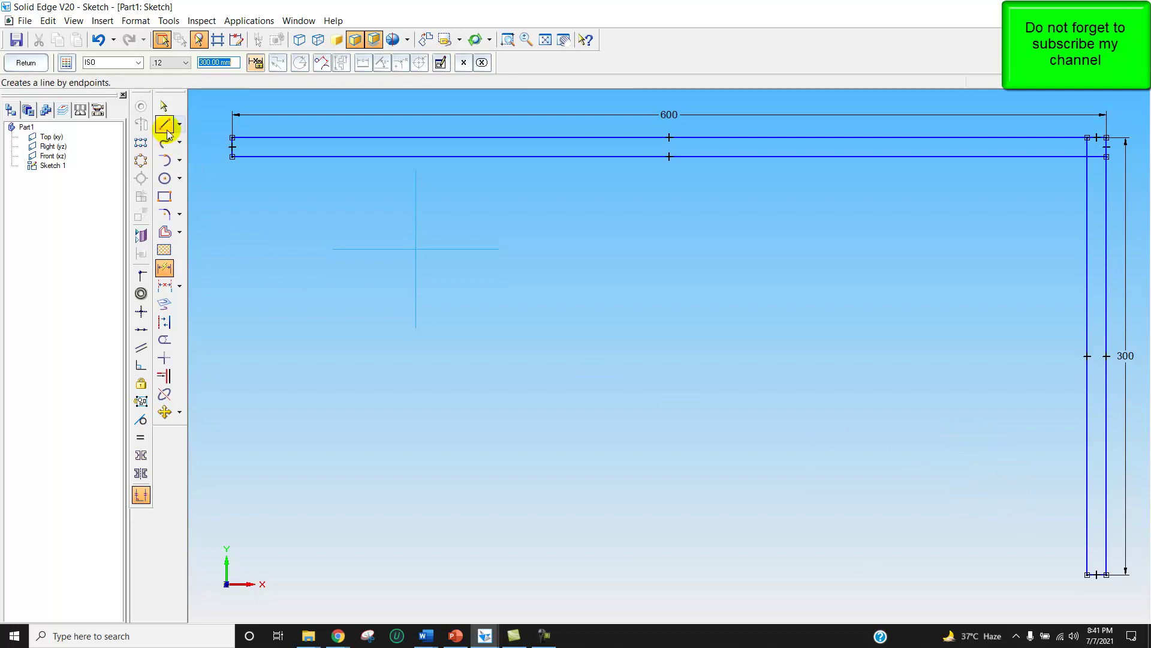
- Draw a horizontal rectangle 13 mm thick and 600 mm long from the vertical rectangle's lower-right corner toward the left
click(164, 196)
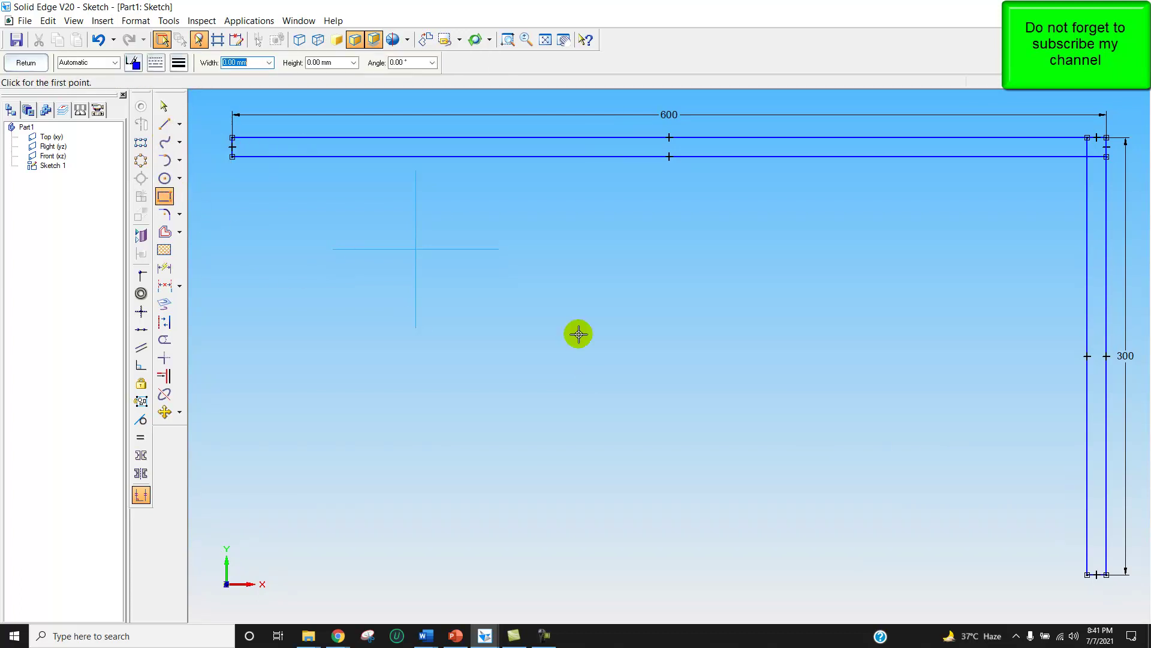
click(1108, 574)
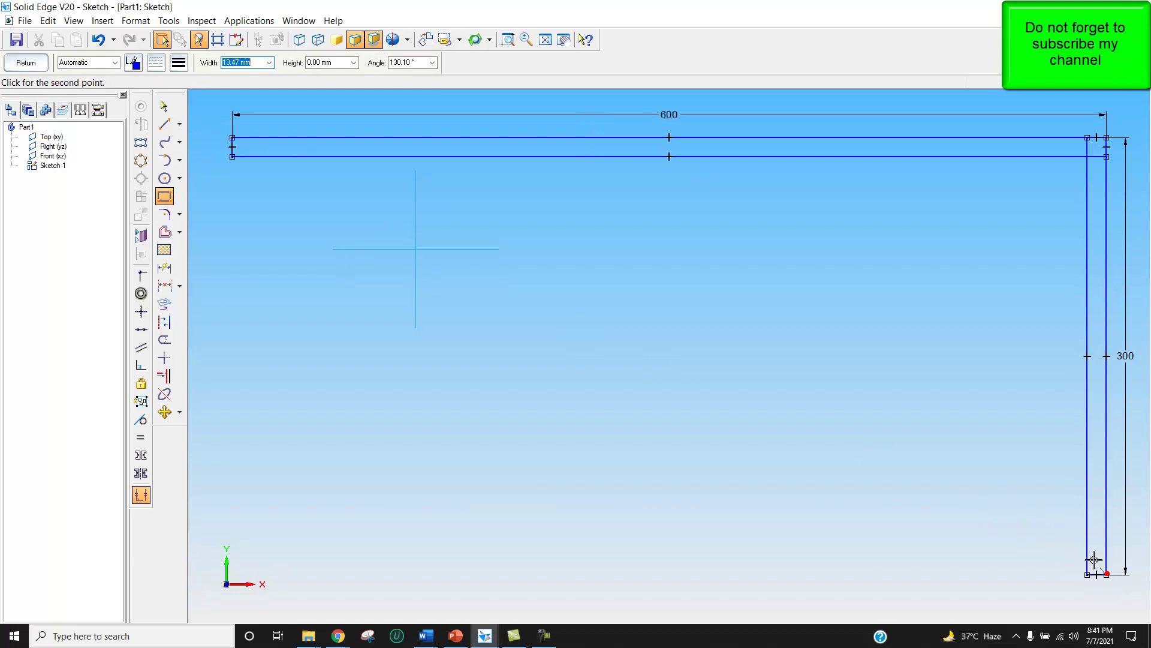
text(13)
key(Tab)
click(1106, 527)
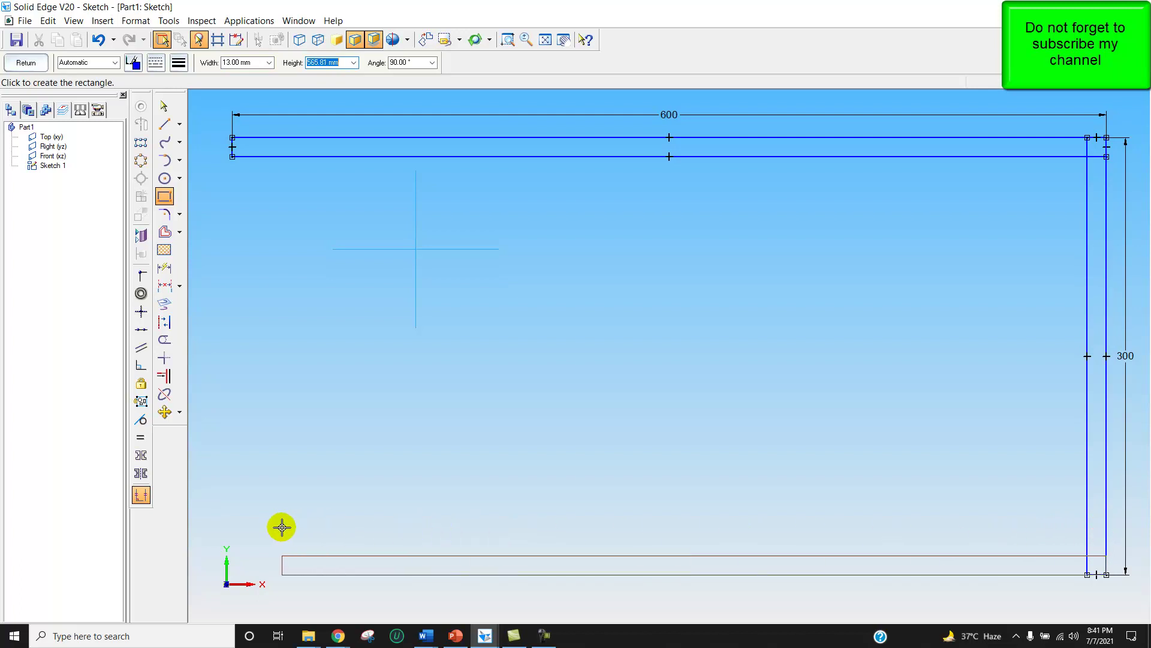
text(600)
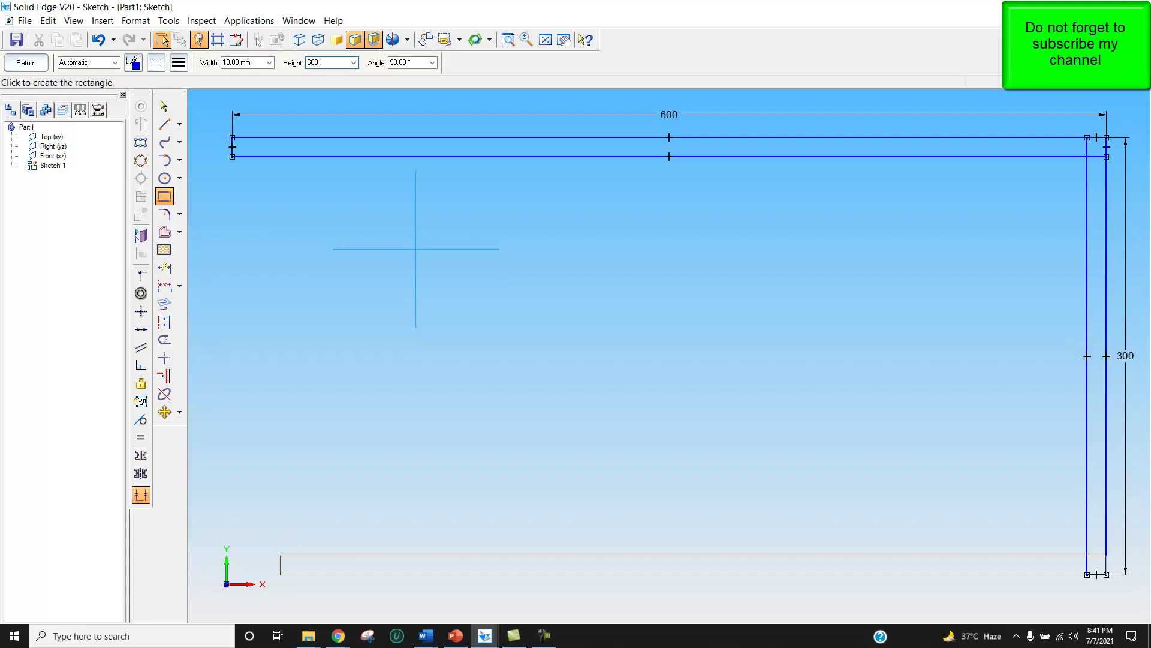
key(Return)
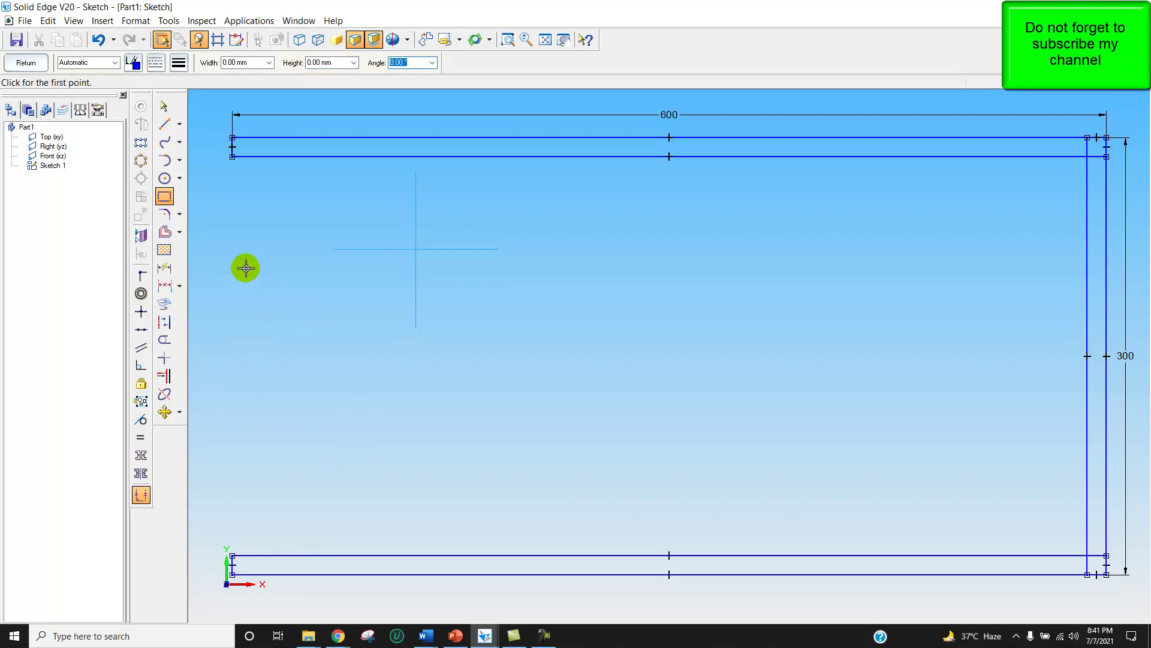
- Draw a 13 mm wide vertical rectangle from the frame's upper-left corner down into the lower horizontal rectangle
click(165, 201)
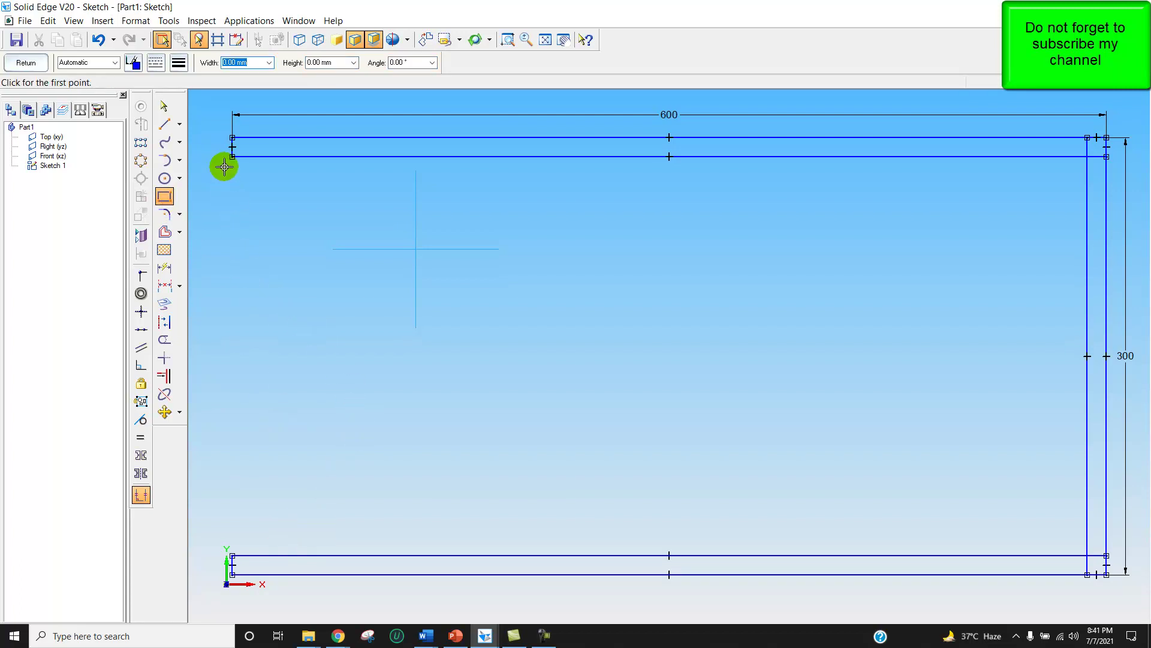
click(232, 137)
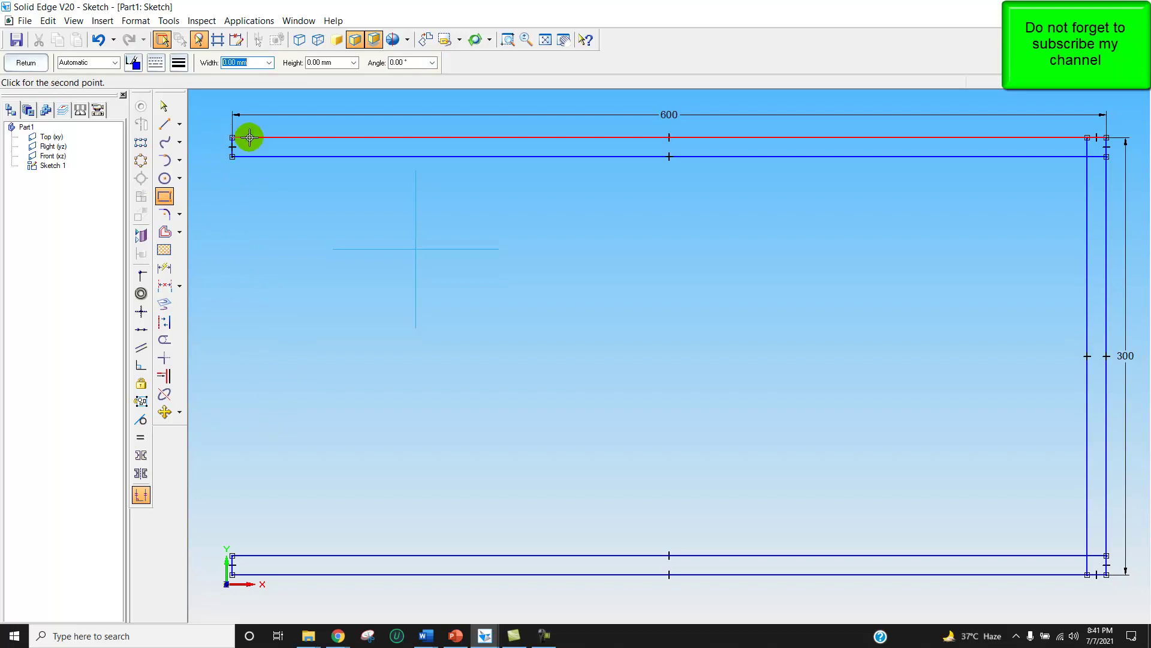
text(13)
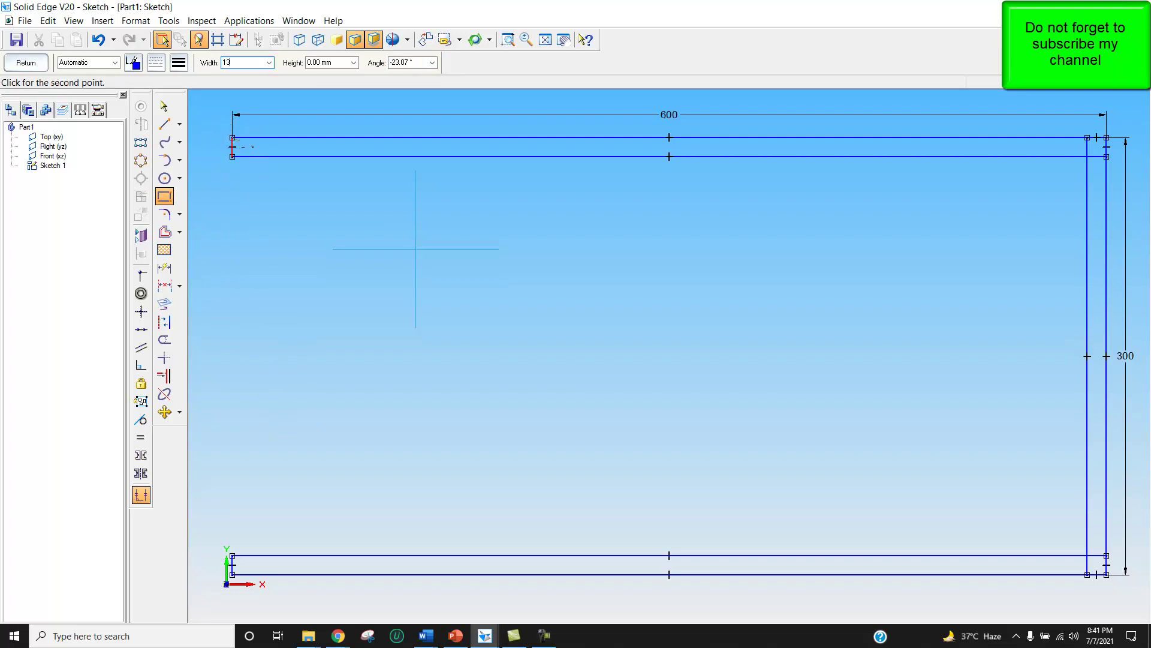
key(Tab)
click(262, 141)
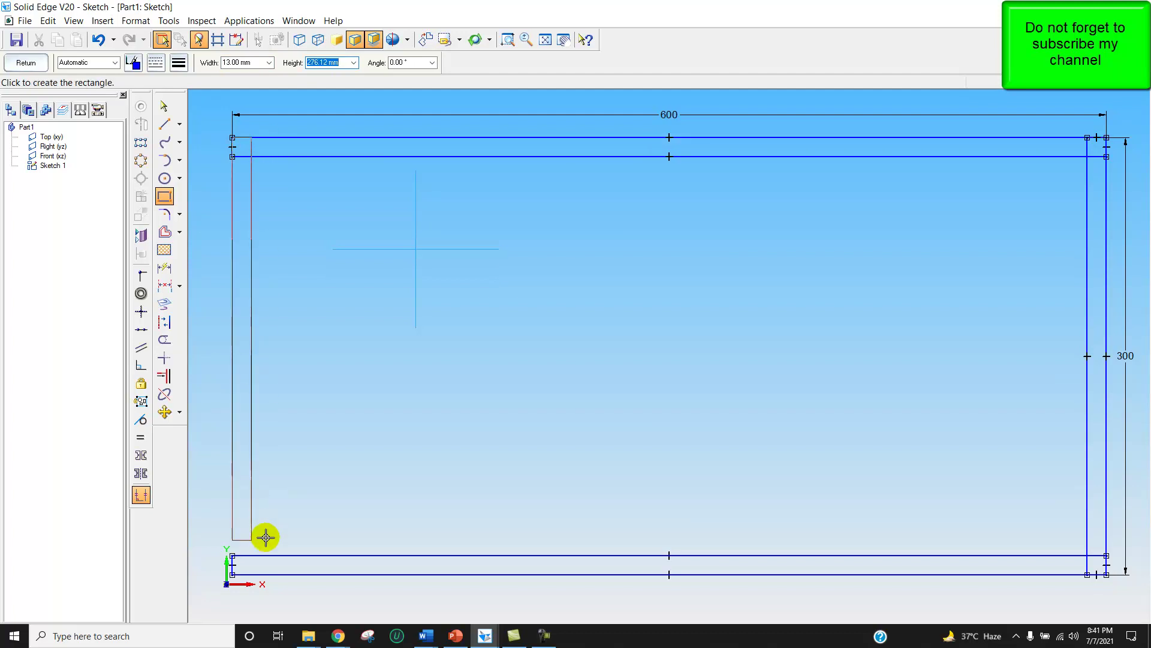
click(262, 560)
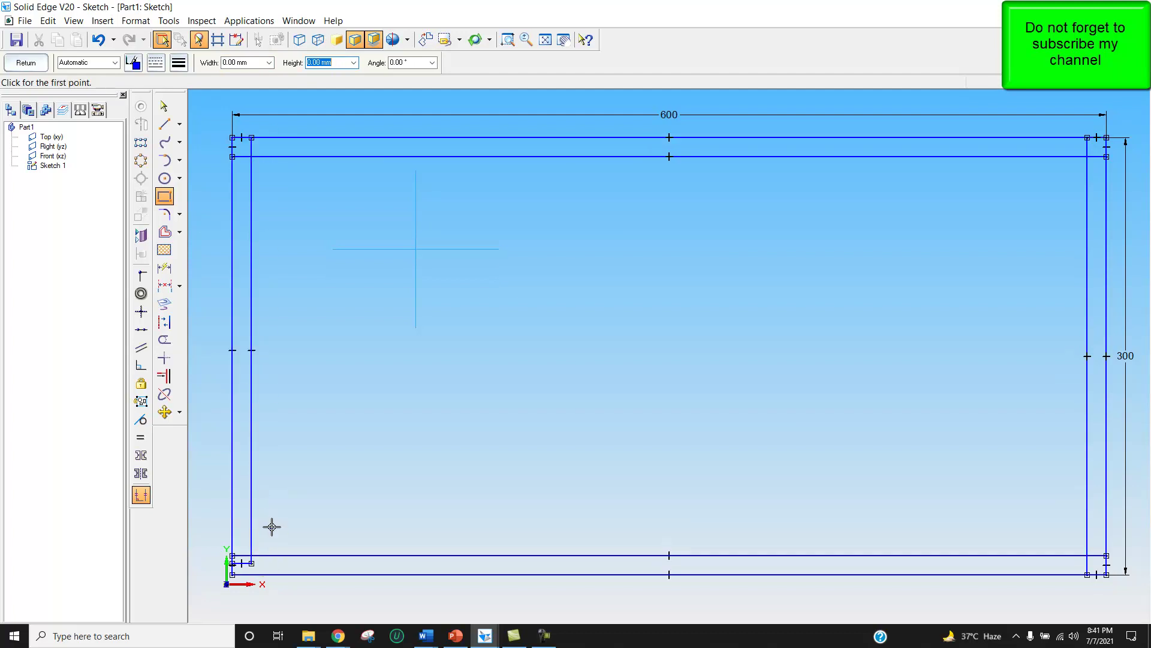
- Trim the overlapping line segments at the frame's upper-left, upper-right and lower-right corners
click(164, 339)
click(250, 146)
click(241, 158)
click(1083, 147)
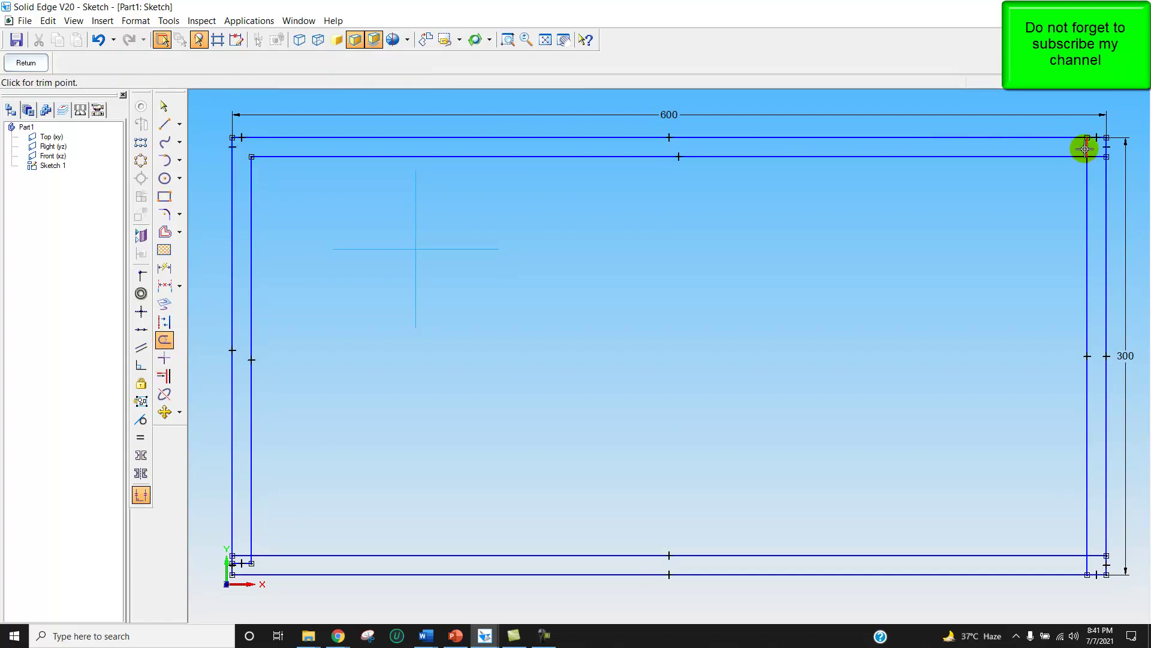
click(1096, 156)
click(1099, 554)
click(1089, 563)
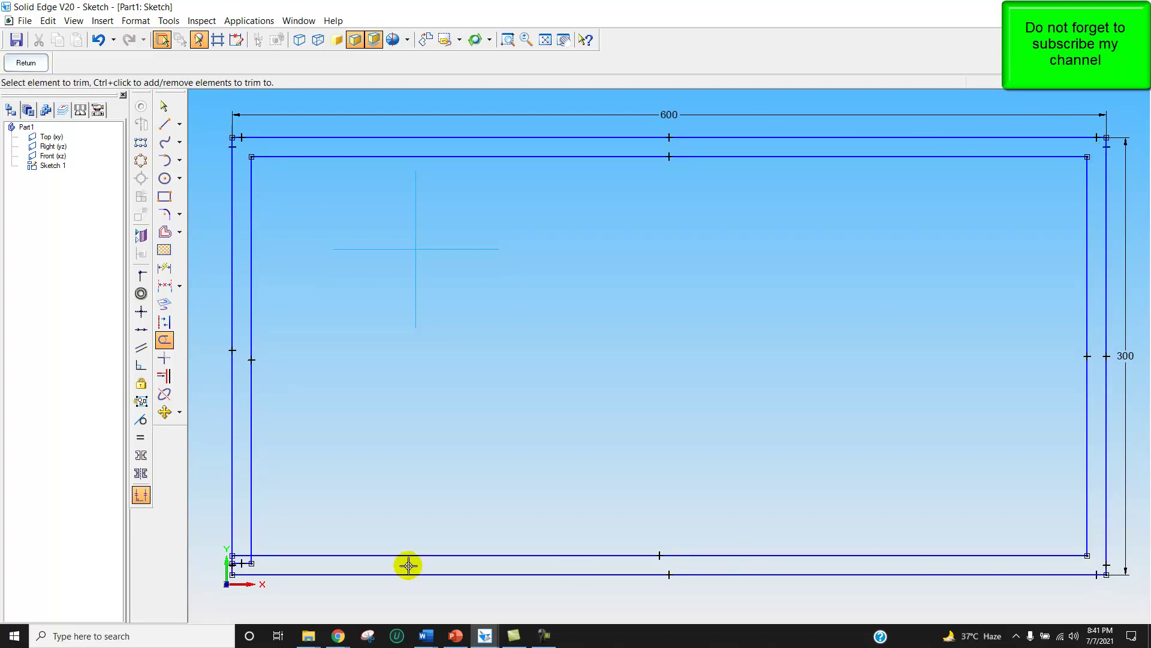
- Trim the leftover segments at the frame's lower-left corner and undo the trim that cuts the outer left edge
click(240, 562)
drag(231, 555, 248, 559)
click(251, 560)
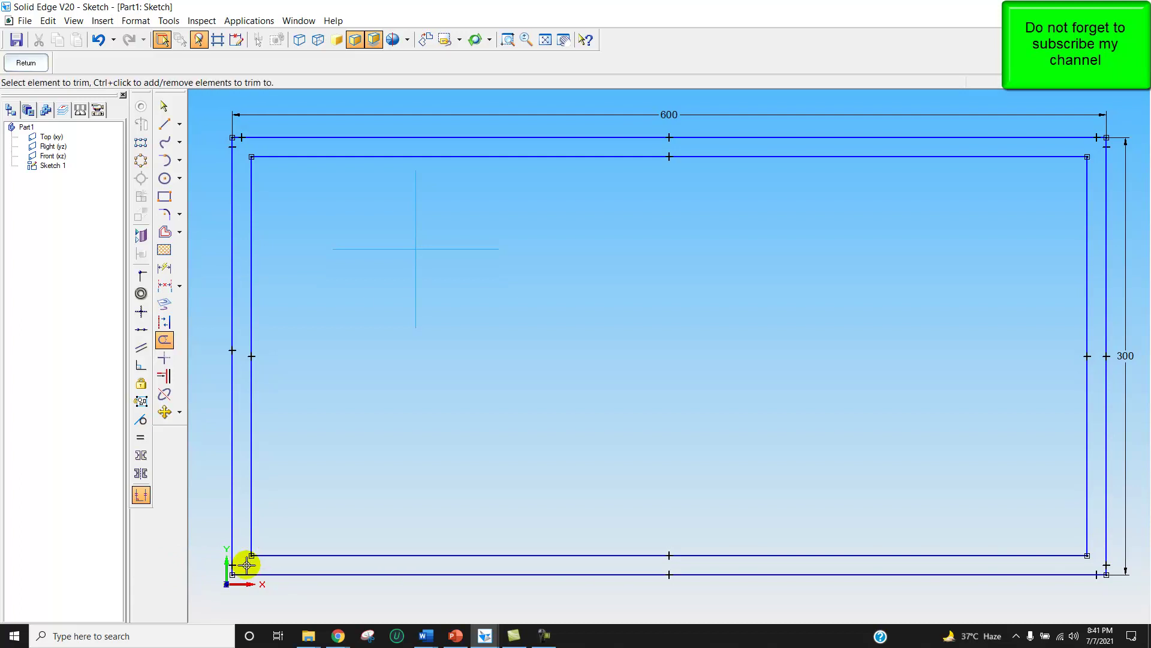
click(232, 561)
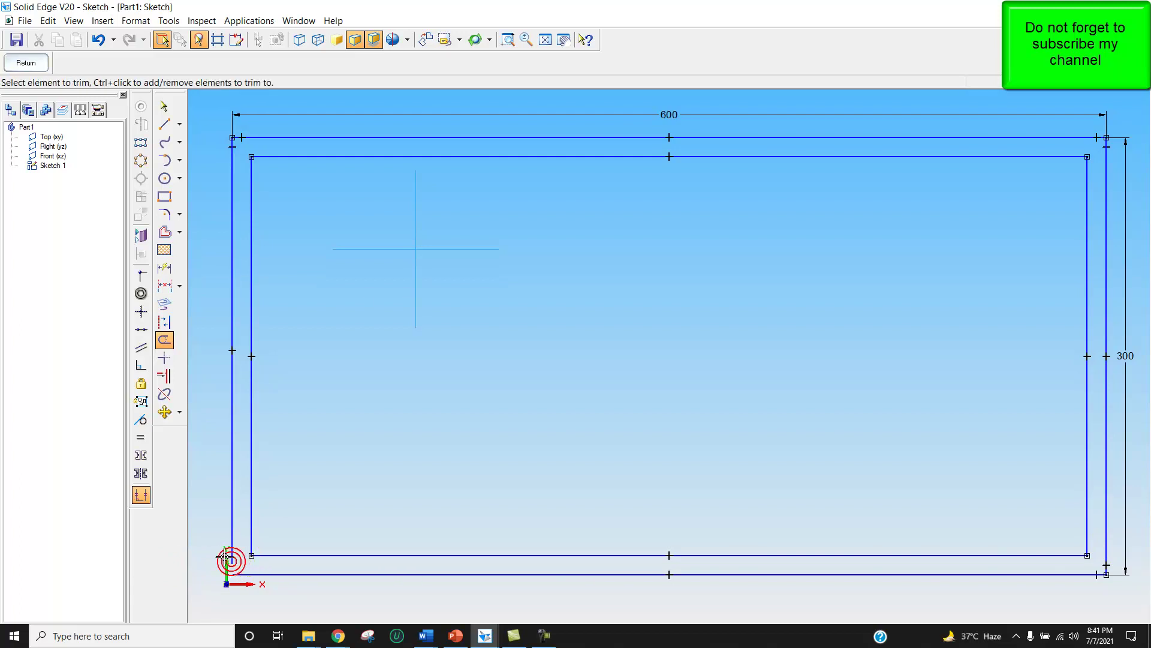
click(98, 39)
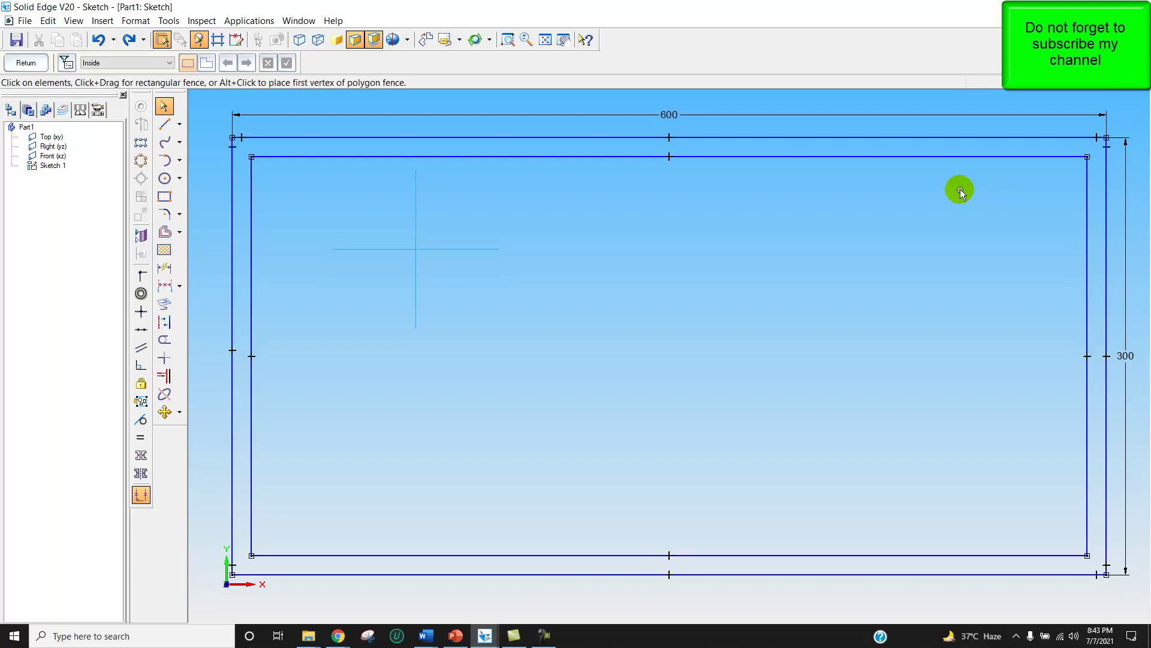
- Draw a vertical line between the frame's inner top and bottom edges, about 71 mm from the inner right edge
click(163, 126)
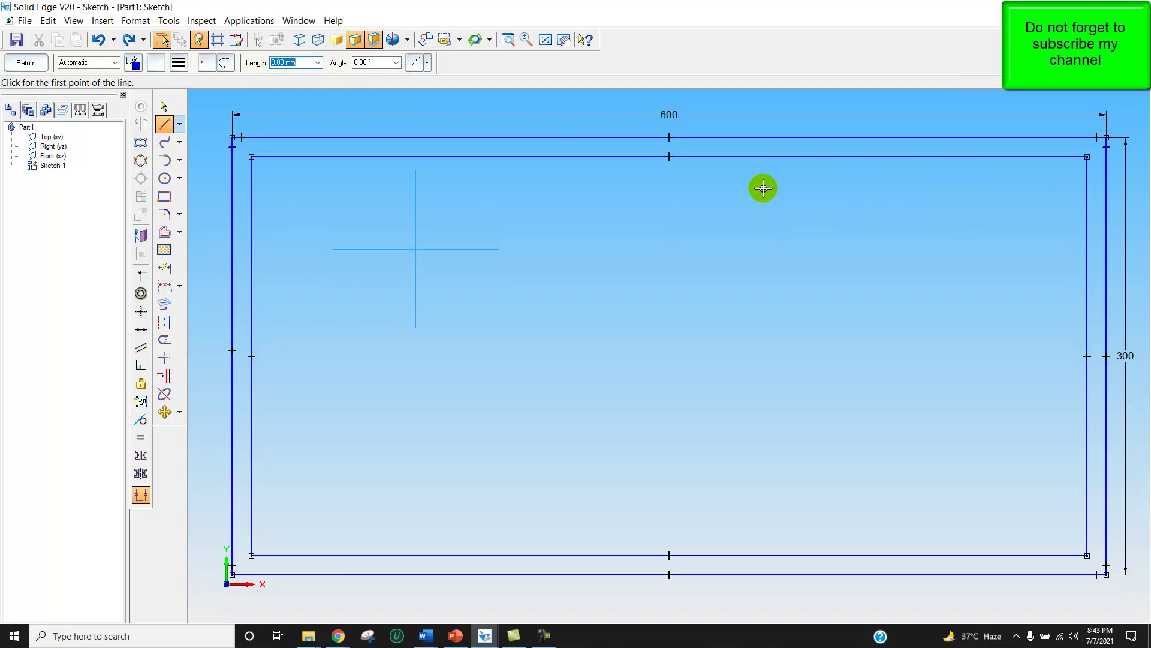
click(981, 157)
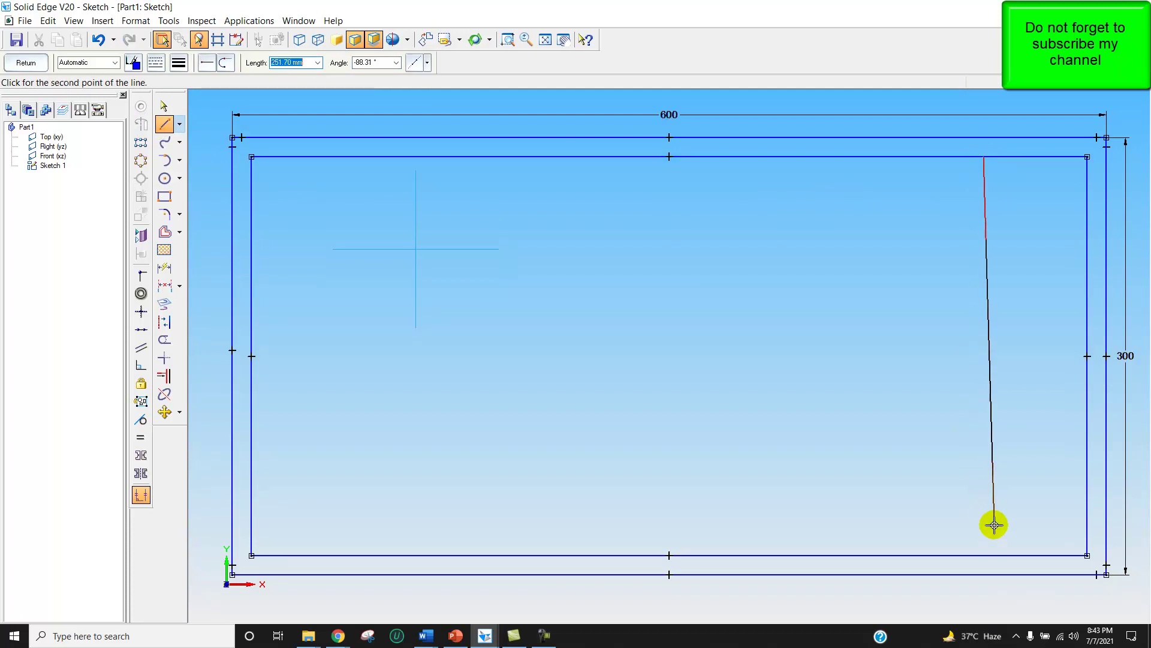
click(984, 555)
right_click(958, 527)
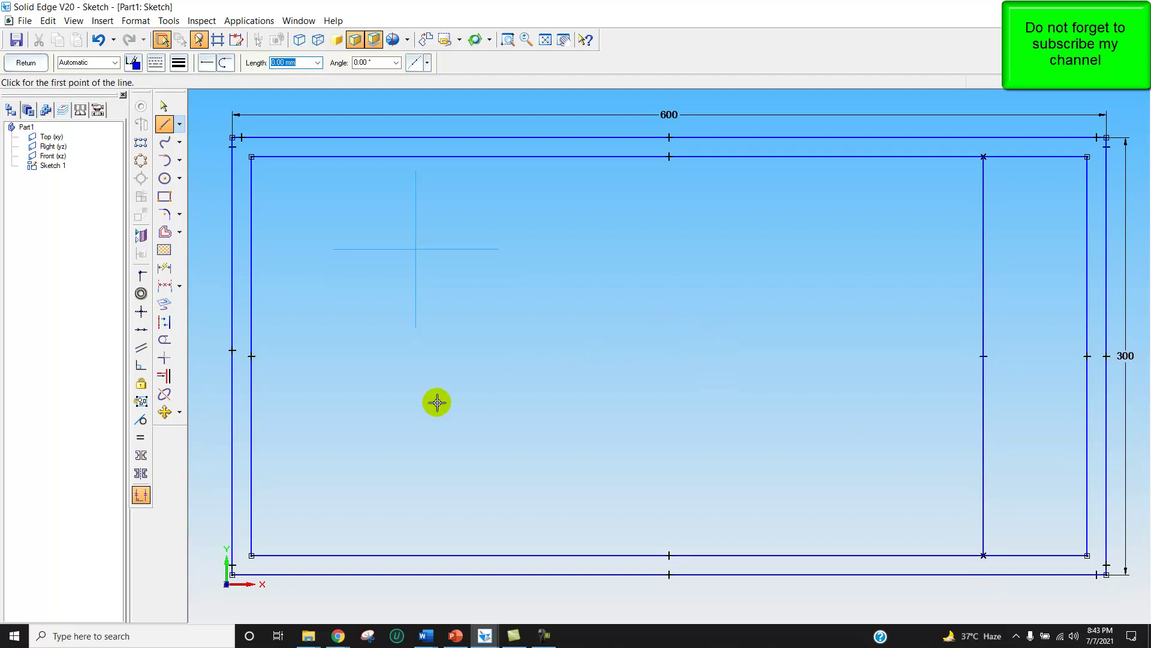
- Dimension the vertical line's distance from the frame's inner right edge, trying 80 mm before setting it to 60 mm
click(167, 290)
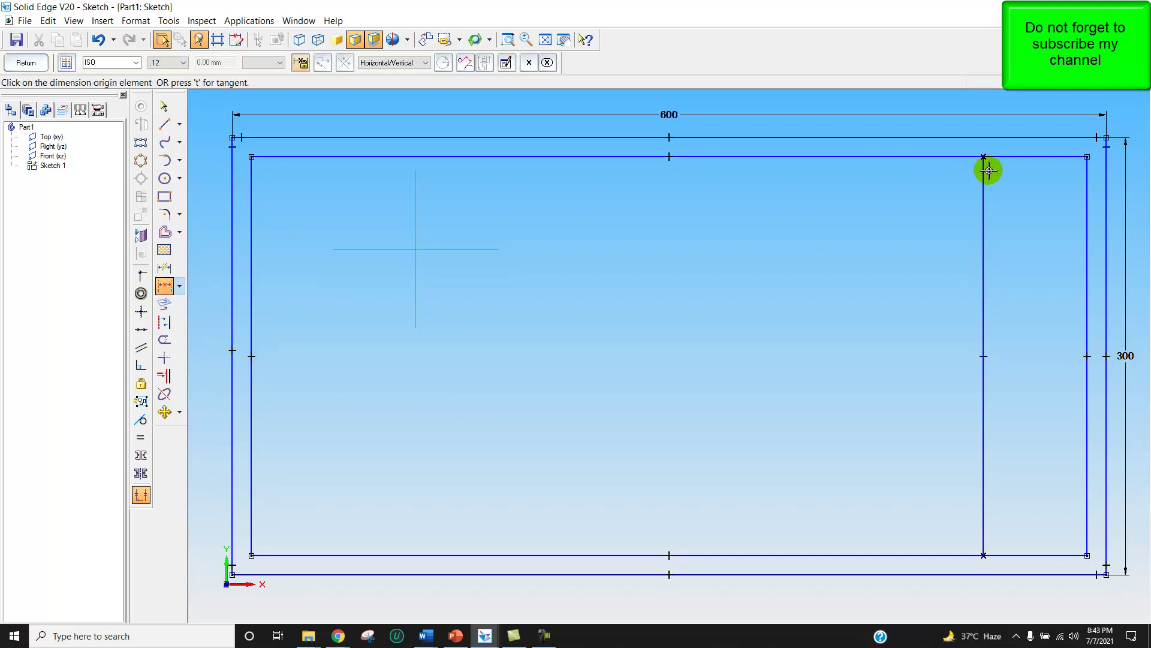
click(984, 206)
click(1086, 205)
click(1035, 221)
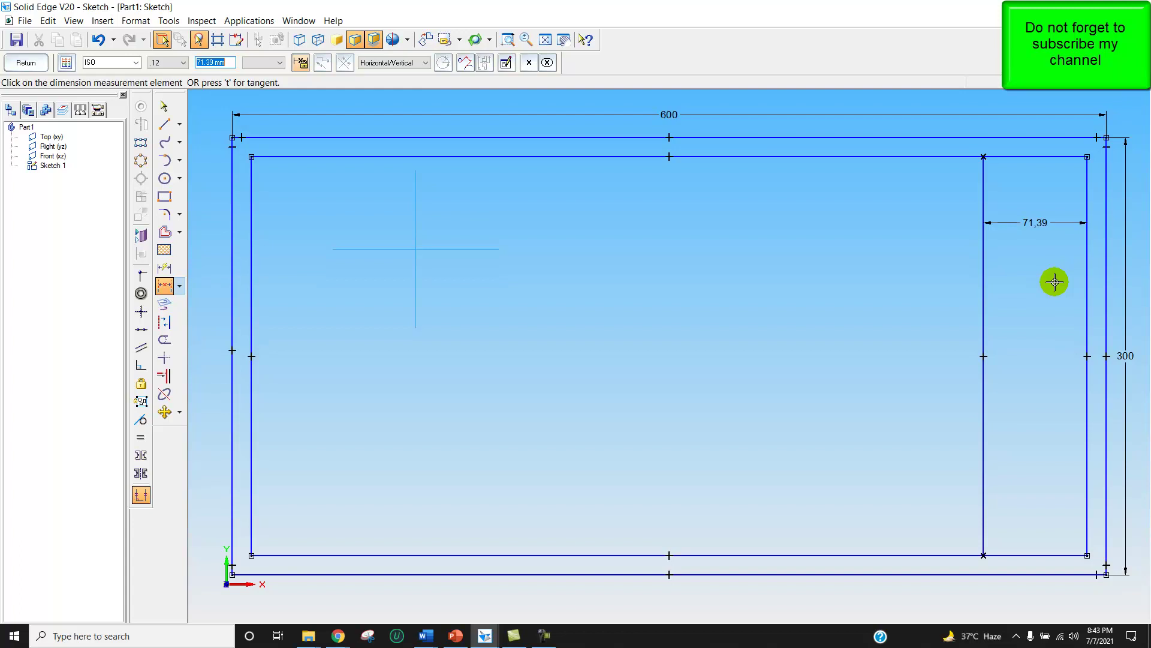
text(80)
key(Return)
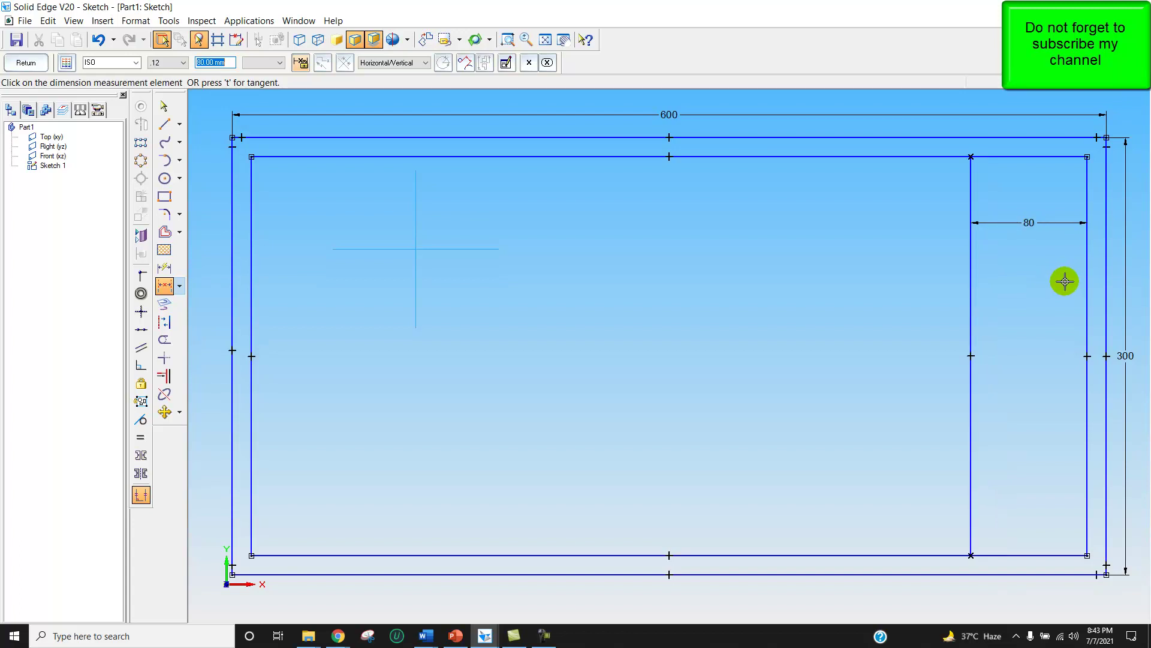
text(6)
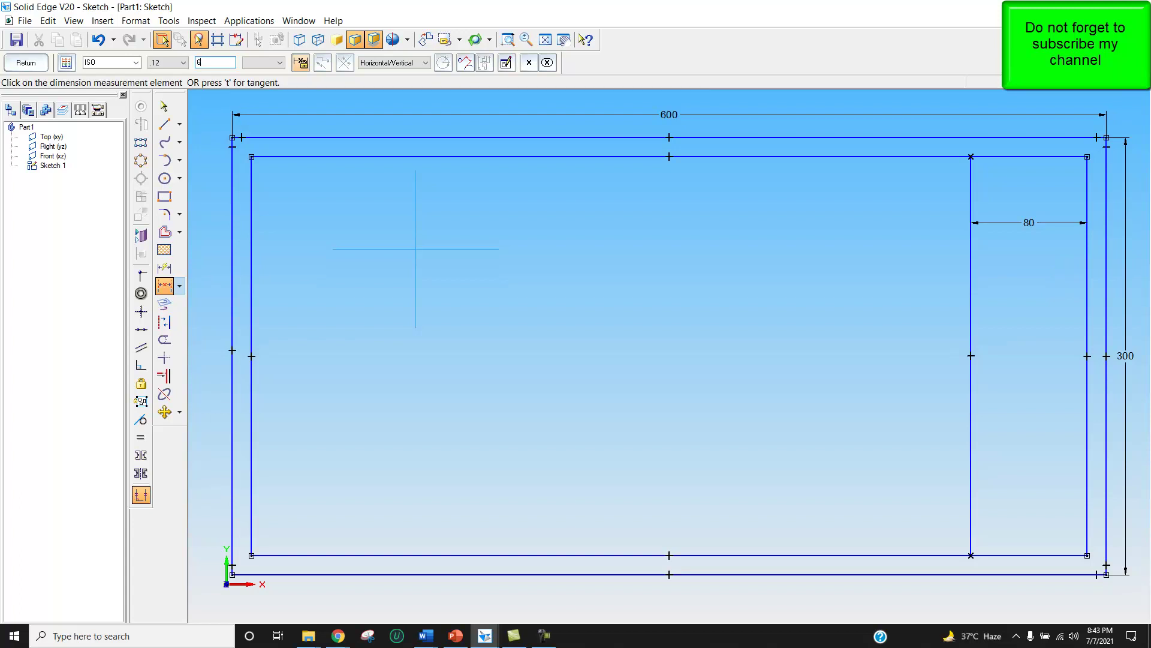
text(0)
key(Return)
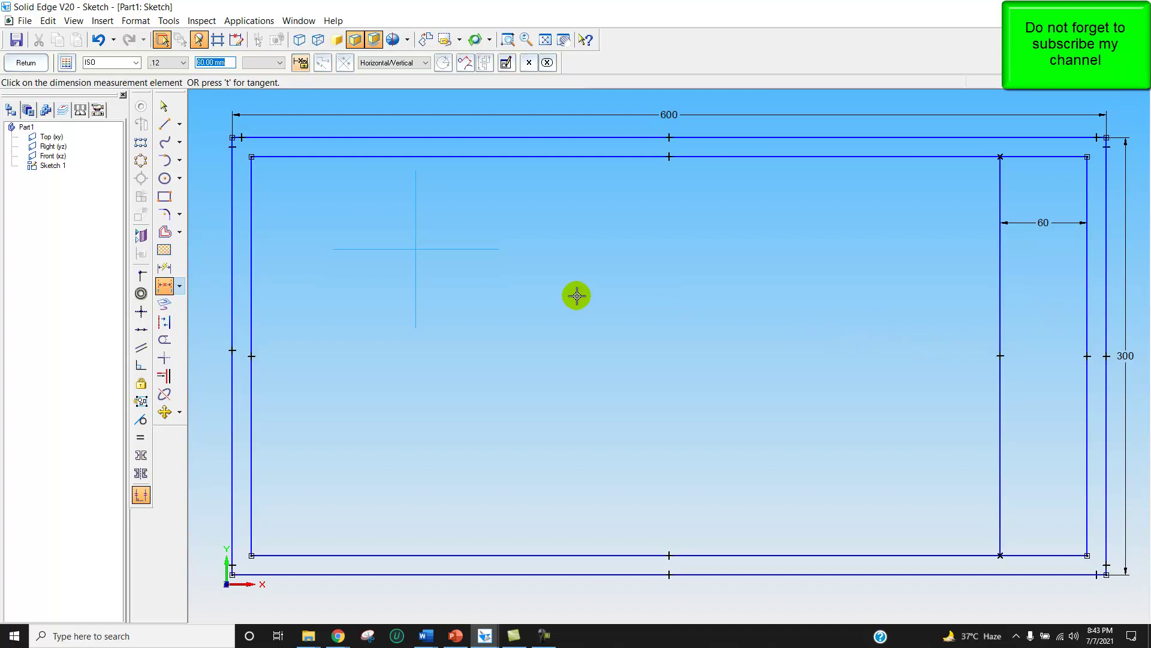
- Draw a second vertical line between the inner top and bottom edges, about 20 mm left of the first one
click(165, 123)
click(970, 158)
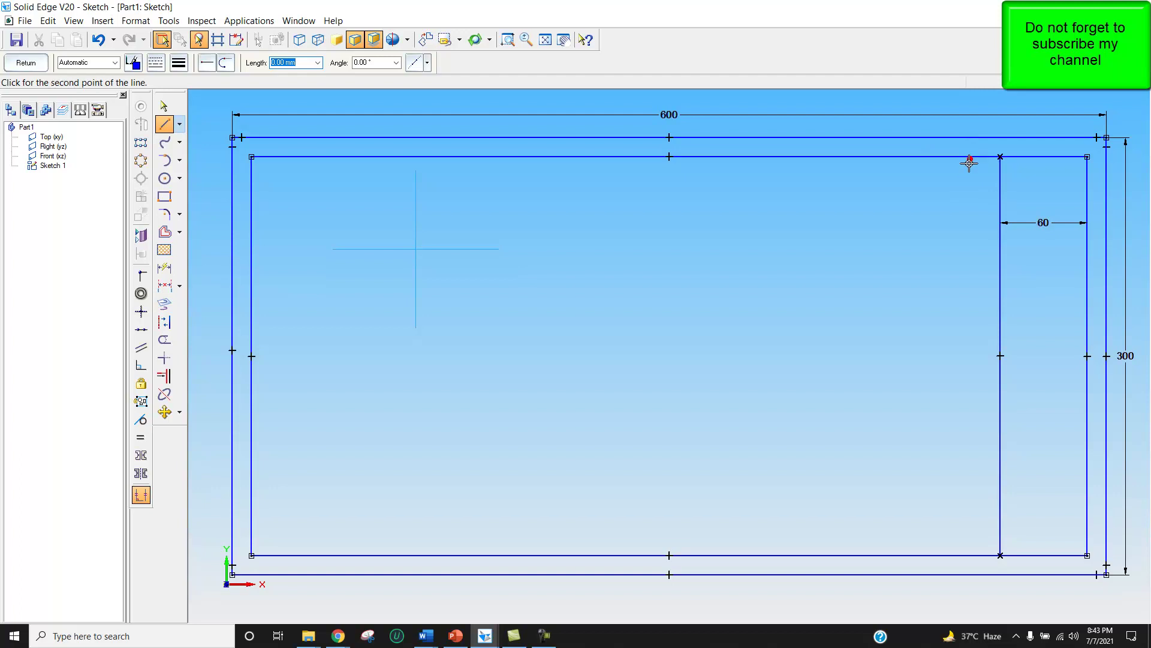
click(971, 555)
right_click(949, 532)
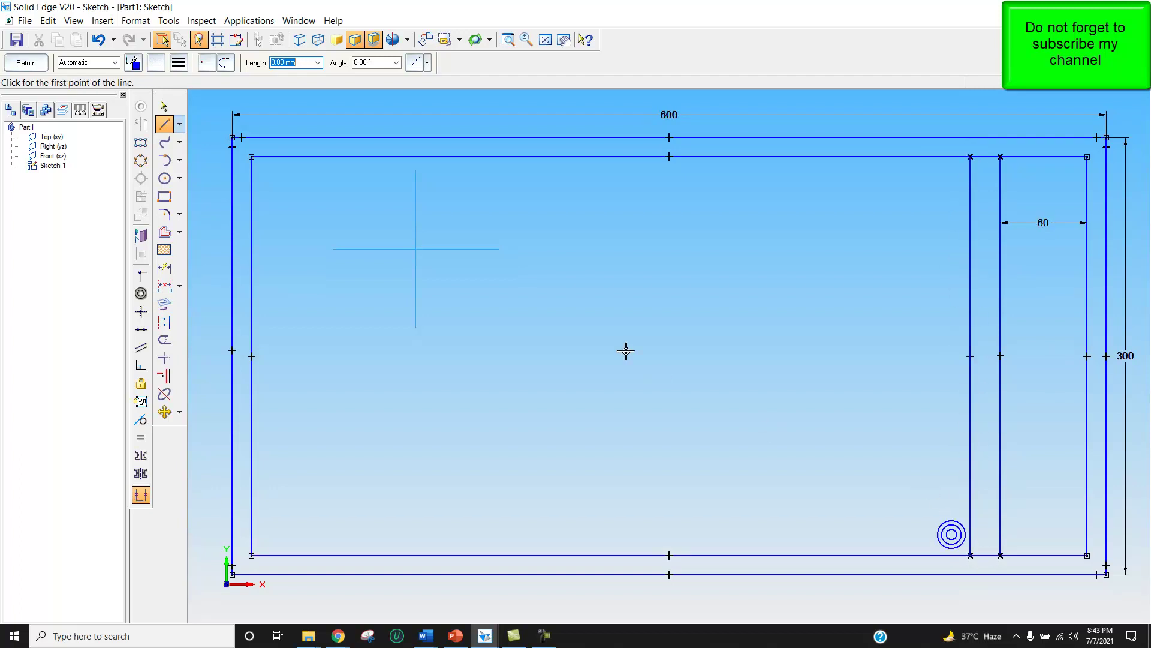
- Dimension the gap between the two vertical partition lines and set it to 9 mm
click(169, 289)
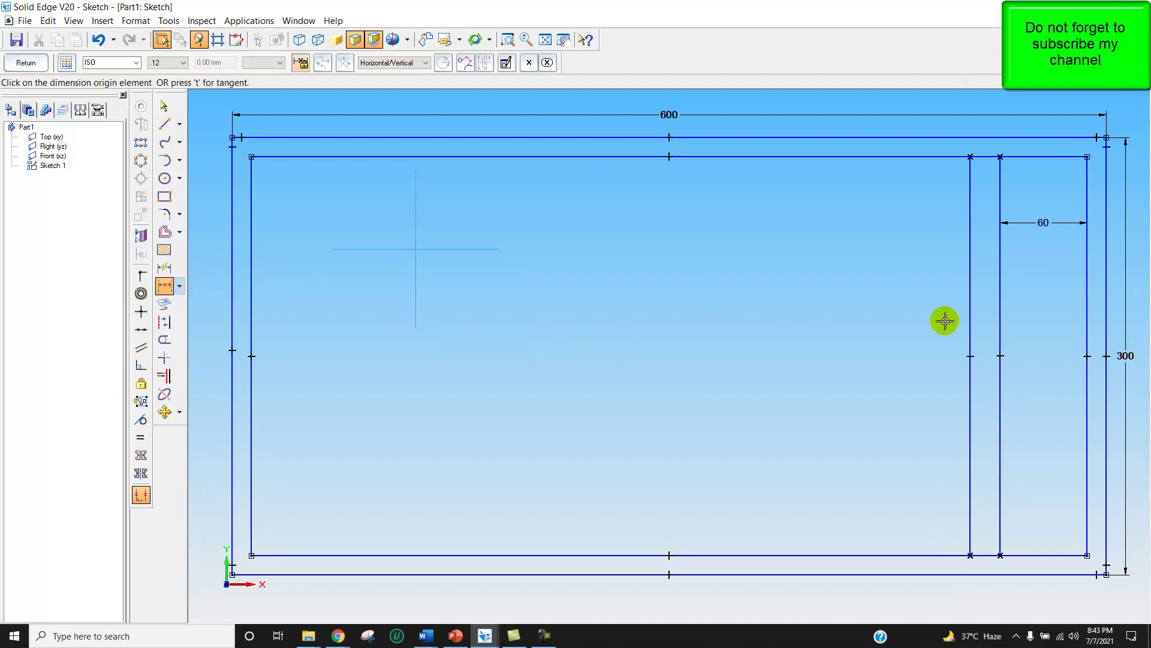
click(993, 313)
click(969, 313)
click(930, 324)
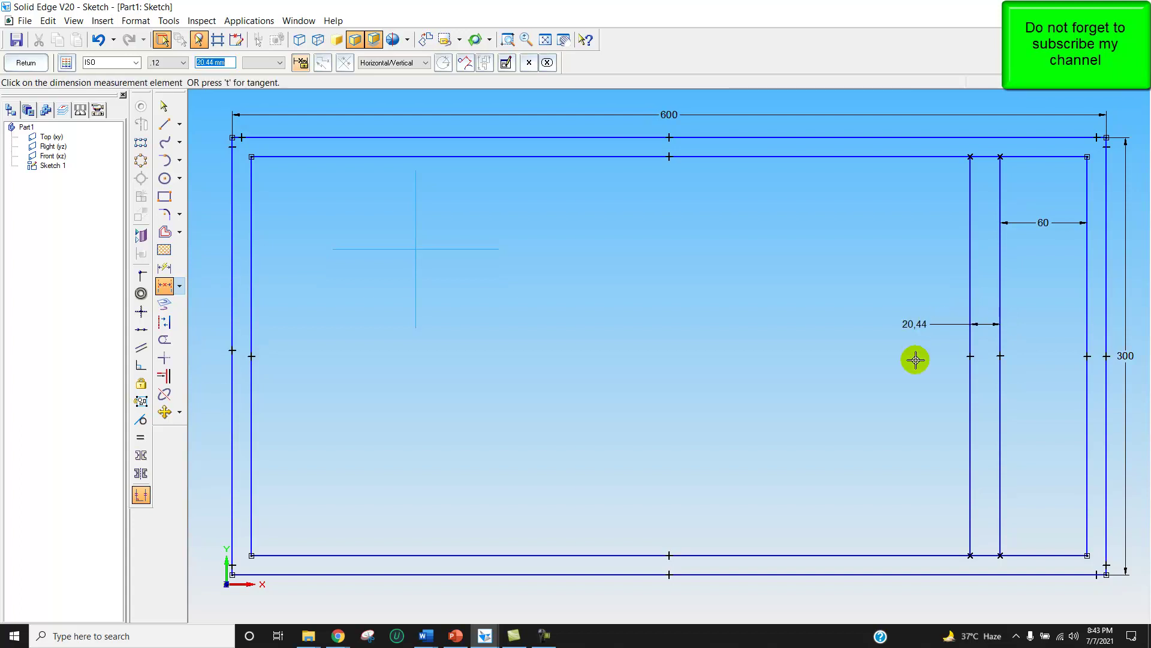
text(9)
key(Return)
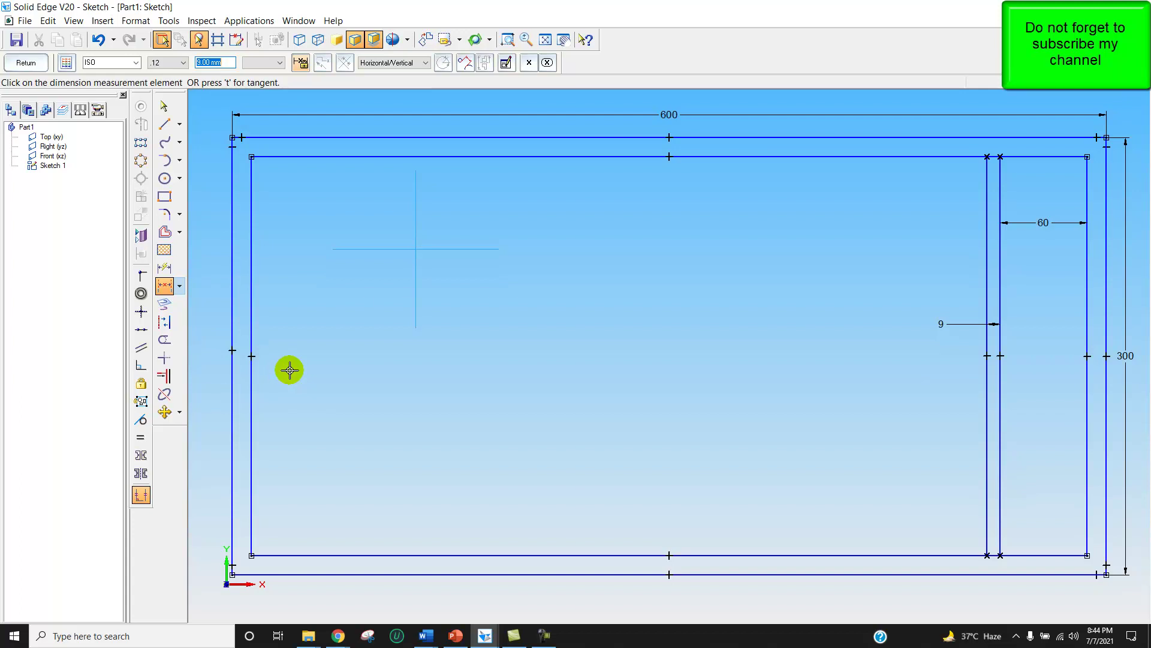
click(234, 368)
right_click(298, 366)
click(233, 371)
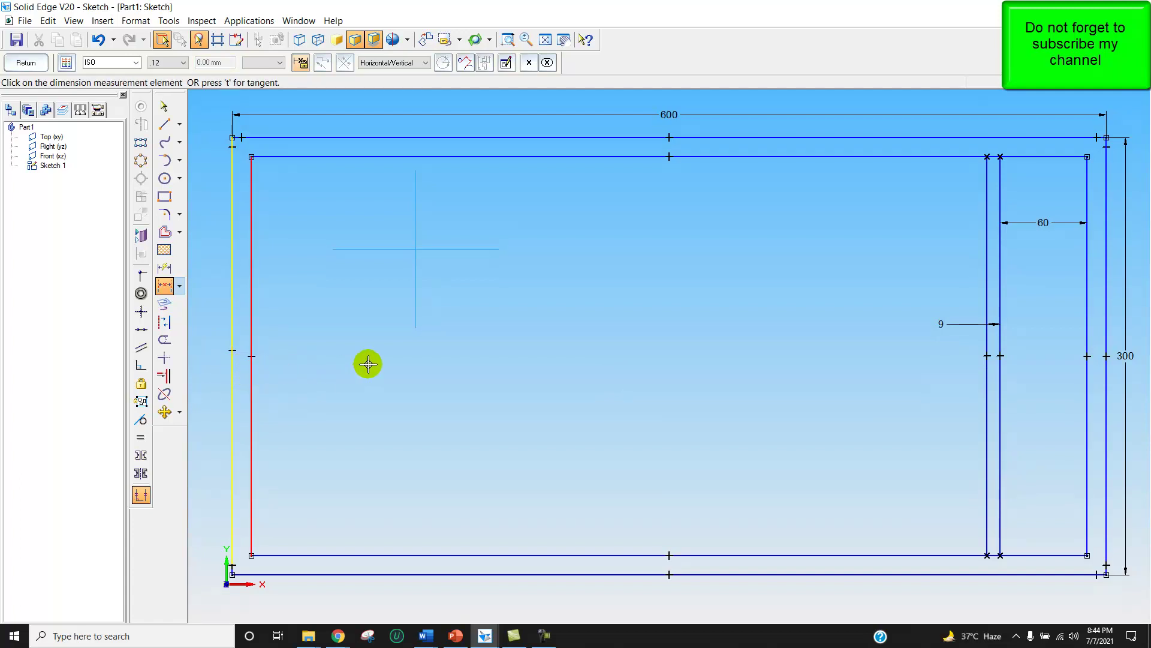
- Draw two short horizontal lines across the frame's left wall, one just below mid-height and one near the bottom inner edge
click(164, 124)
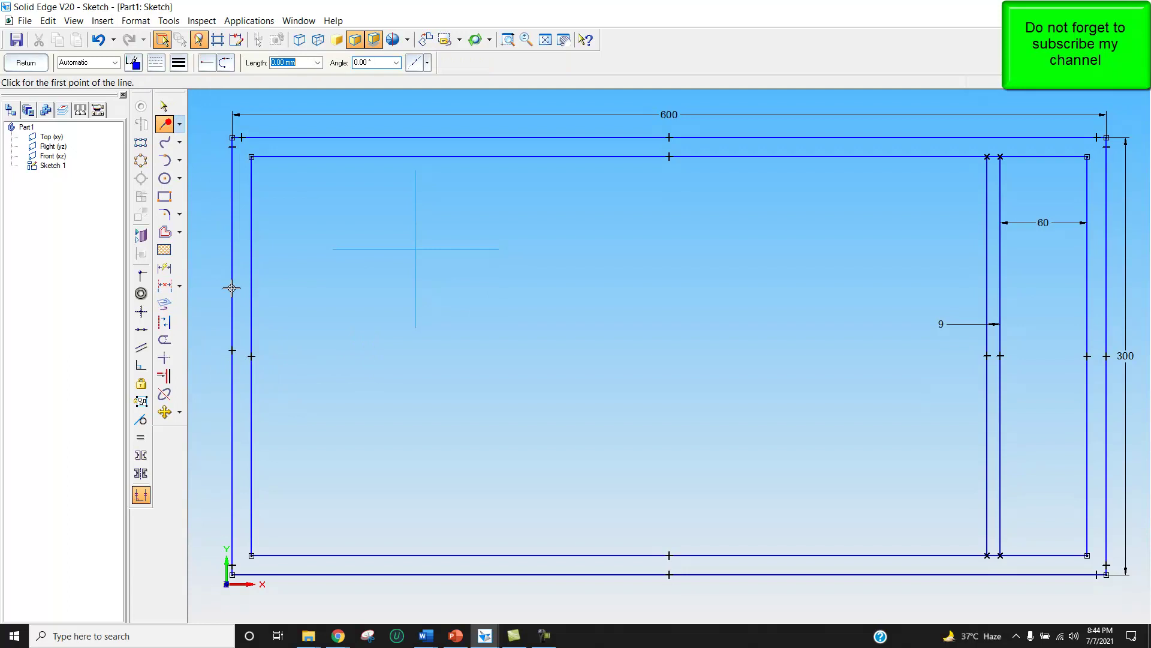
click(234, 385)
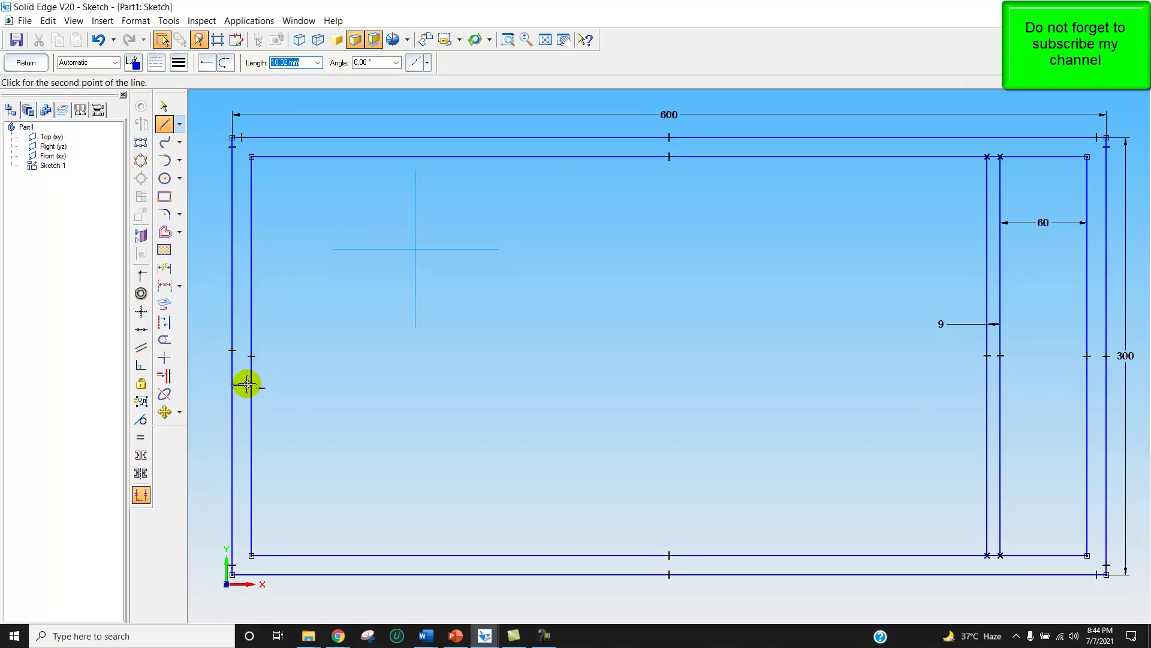
click(252, 384)
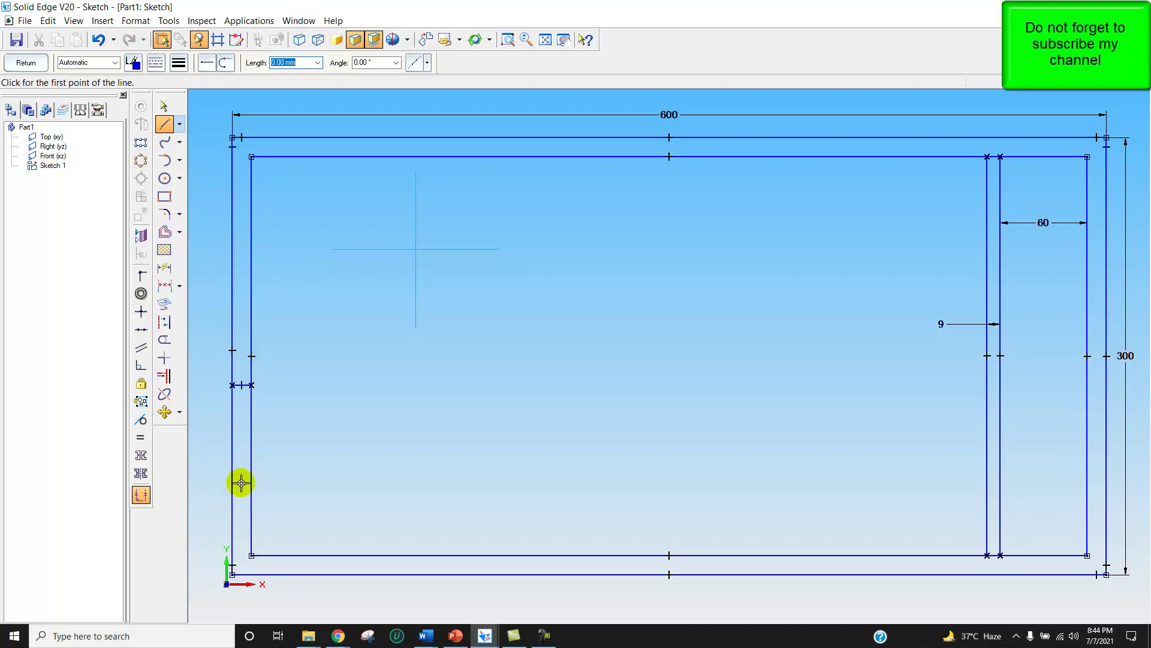
click(234, 546)
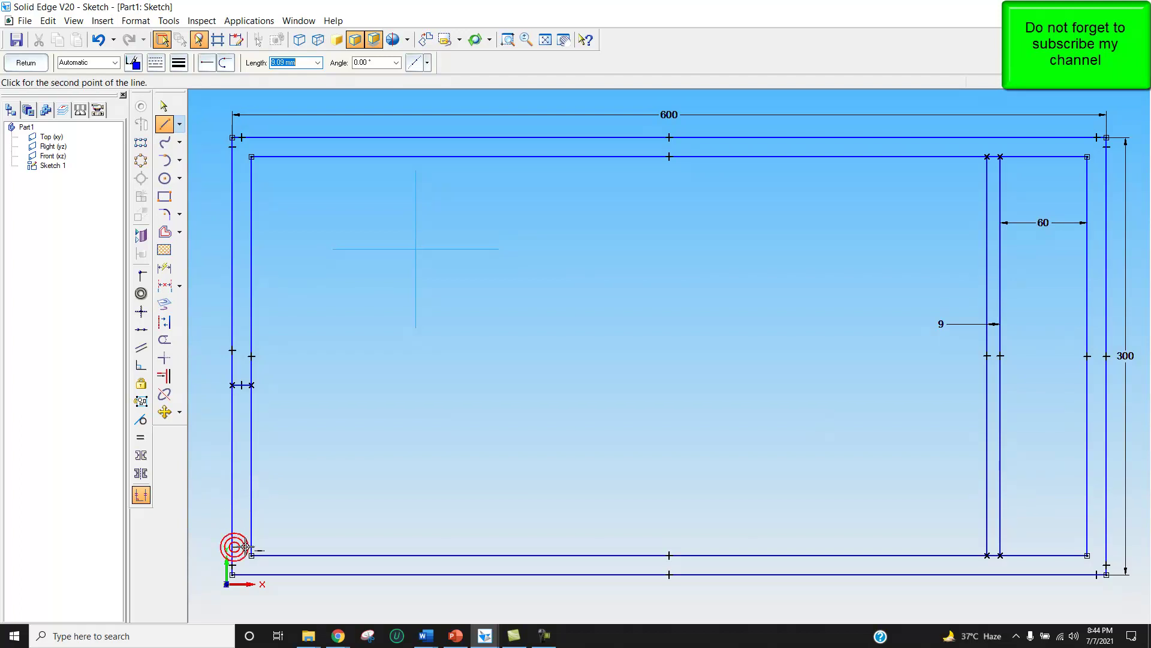
click(252, 546)
right_click(280, 522)
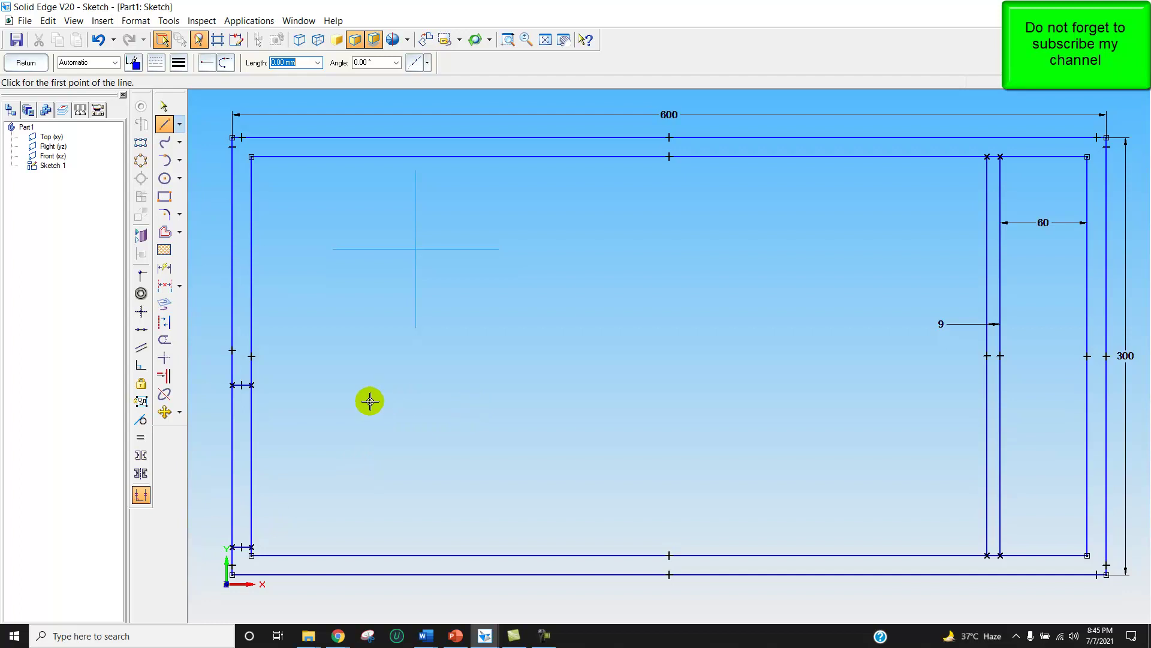
- Dimension the distance between the two short horizontal lines across the left wall and set it to 120 mm
click(165, 286)
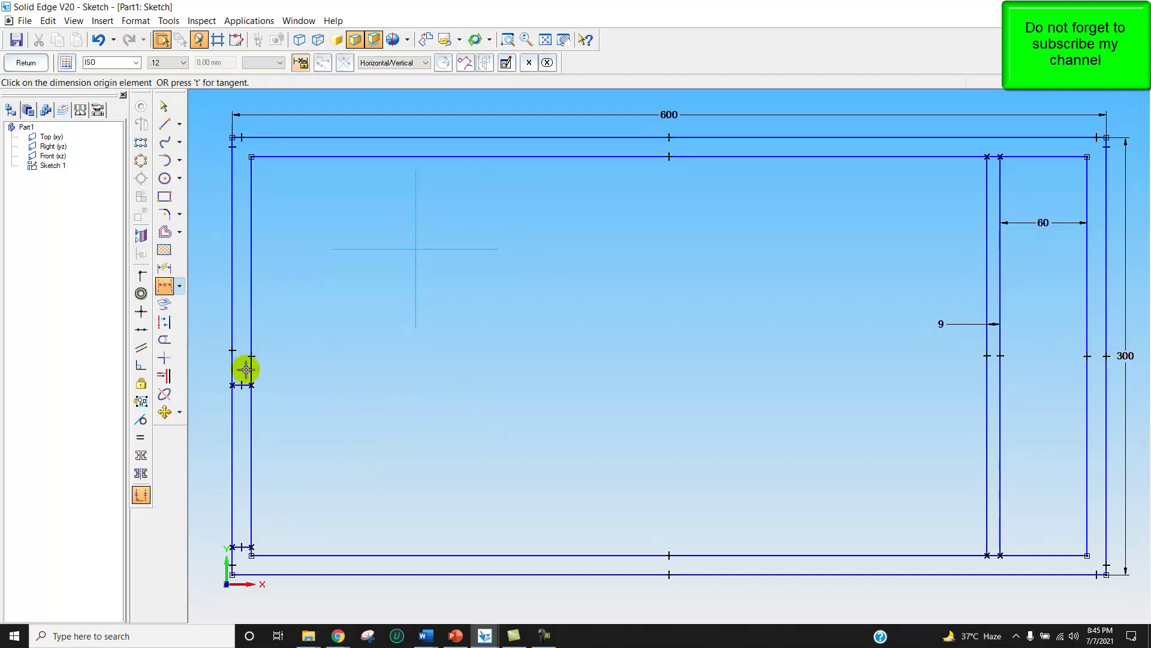
click(246, 545)
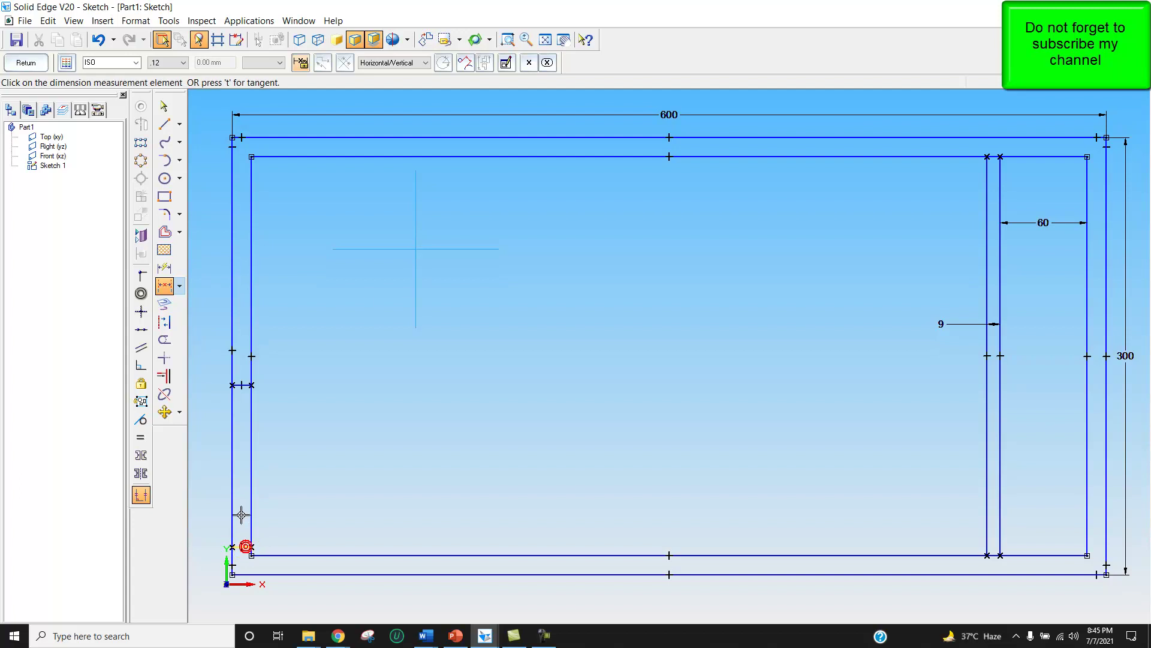
click(237, 385)
click(212, 411)
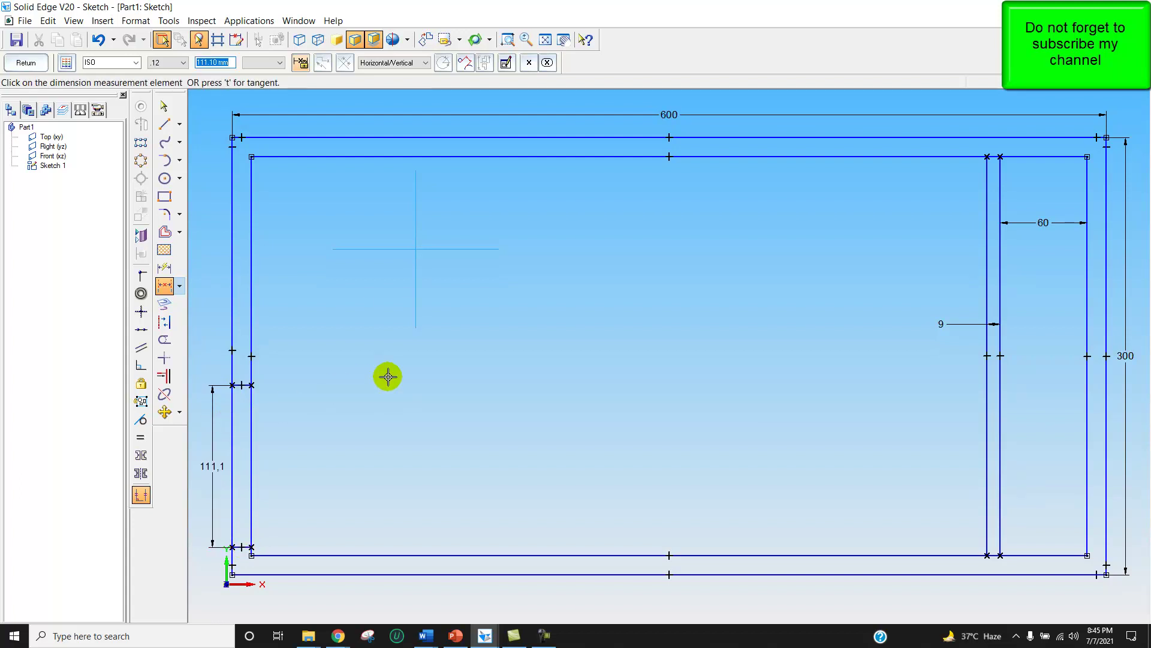
text(120)
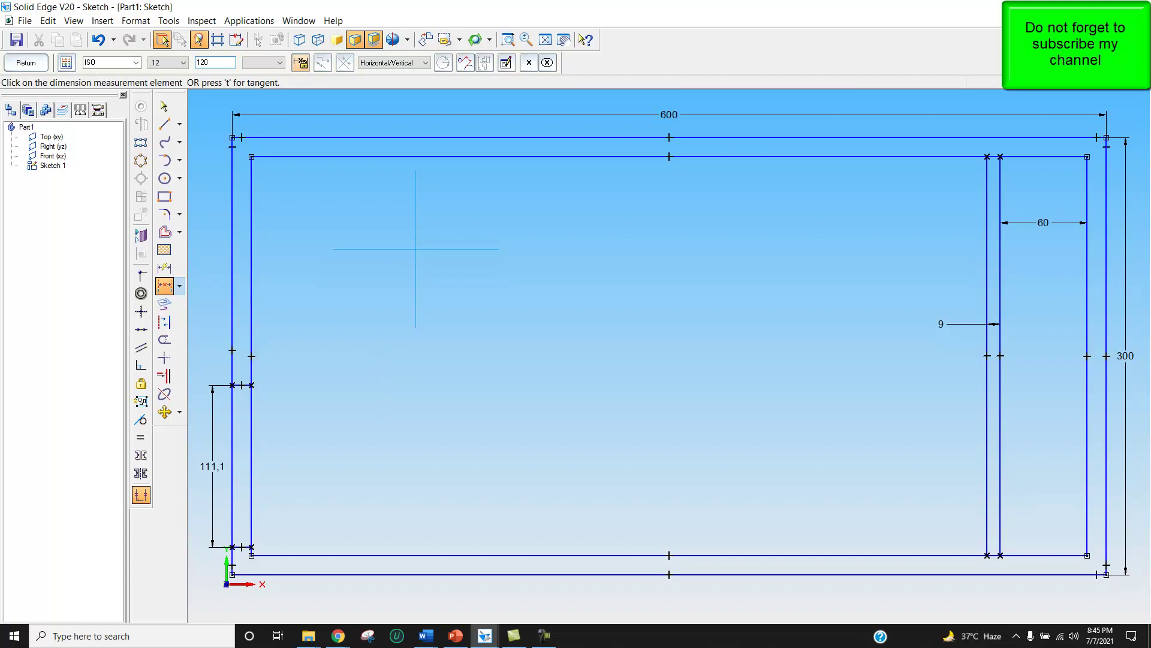
key(Return)
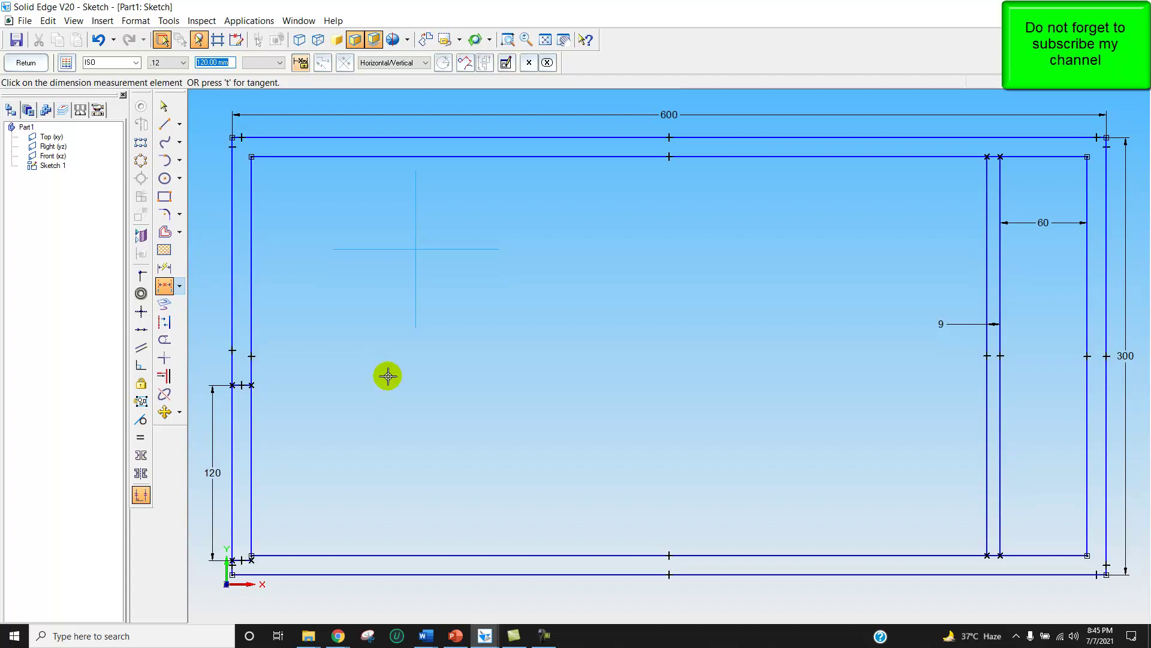
- Move the two short lines across the left wall slightly upward together, raising the lower one above the frame's bottom inner edge
click(164, 412)
drag(209, 359, 275, 587)
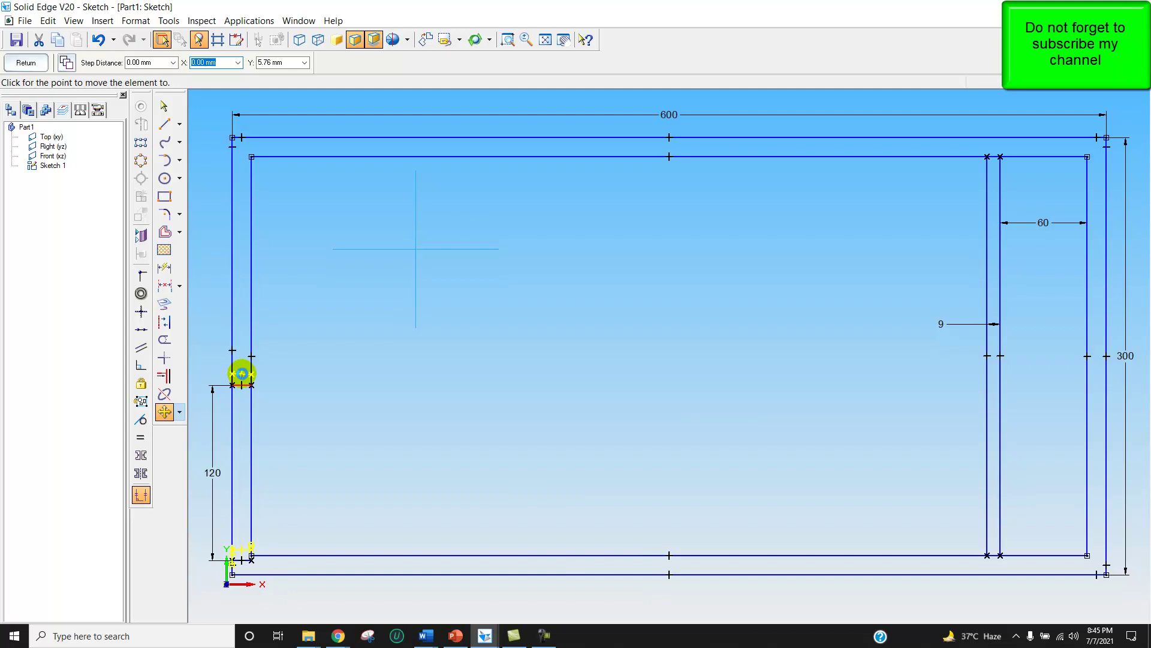
click(243, 369)
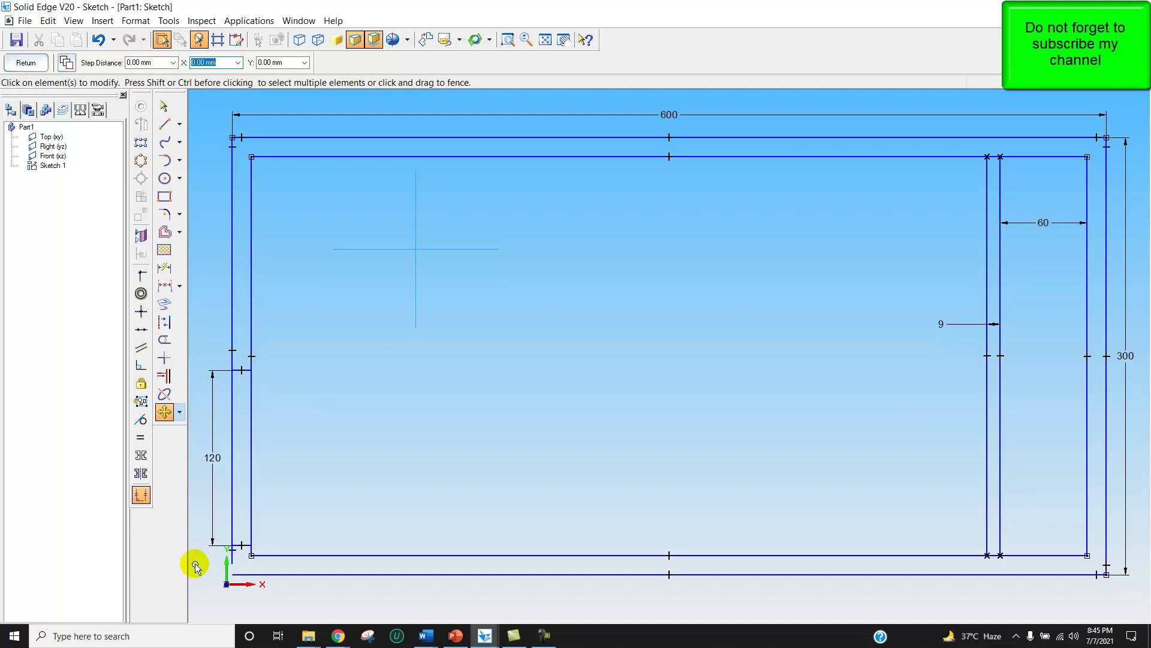
- Trim the left wall's inner and outer edges between the two short lines to open a doorway
click(164, 232)
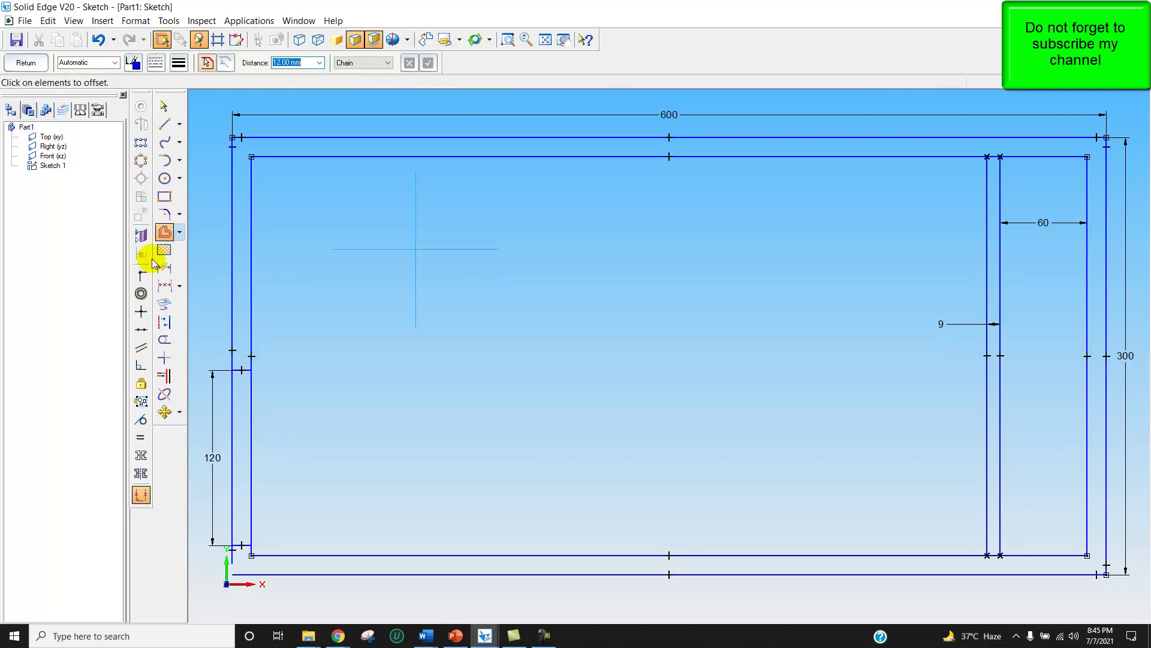
click(166, 346)
click(251, 412)
click(227, 424)
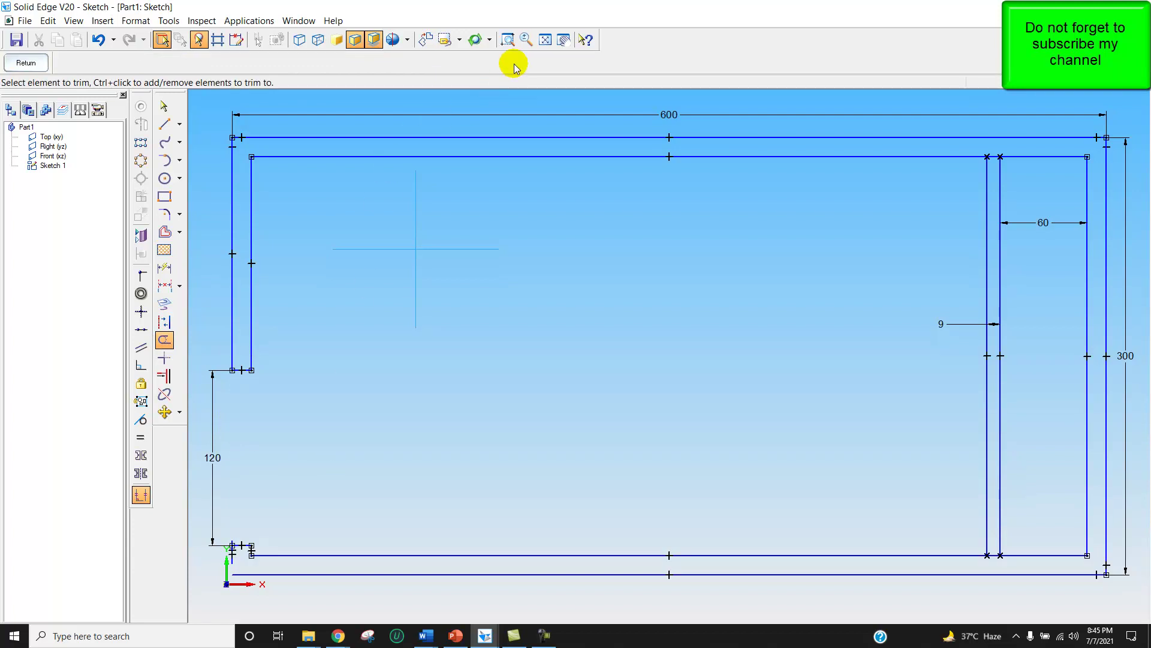
- Trim the outer-edge stub above the doorway's lower short line and extend the outer left edge down to the frame's bottom edge
click(508, 39)
drag(215, 535, 270, 586)
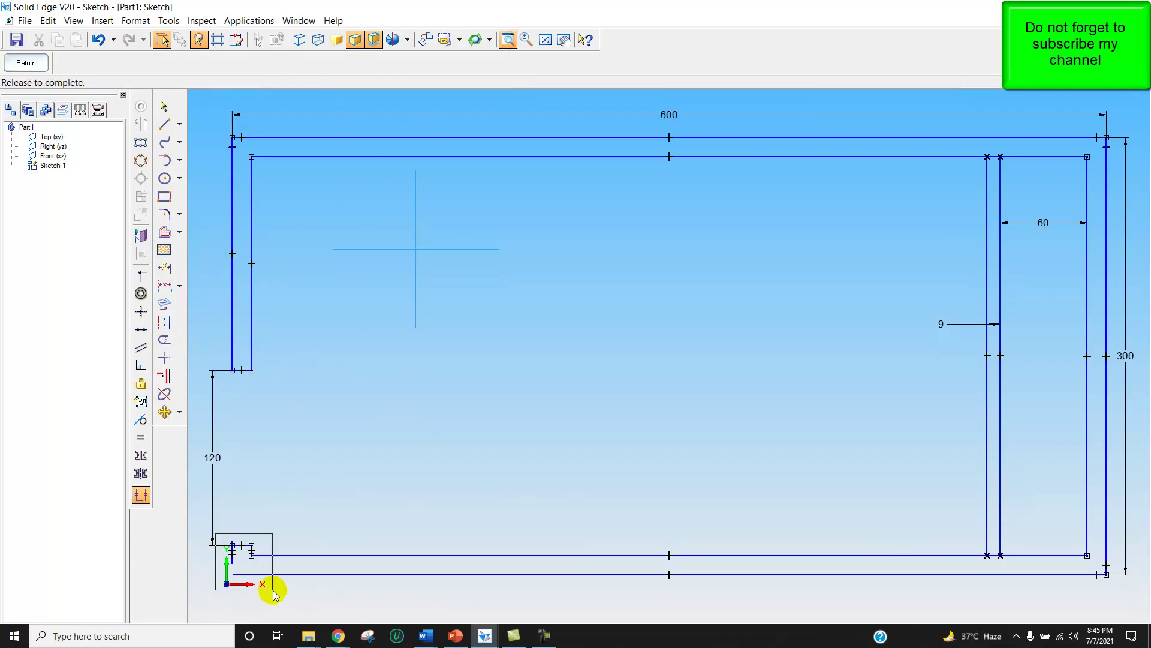
right_click(442, 326)
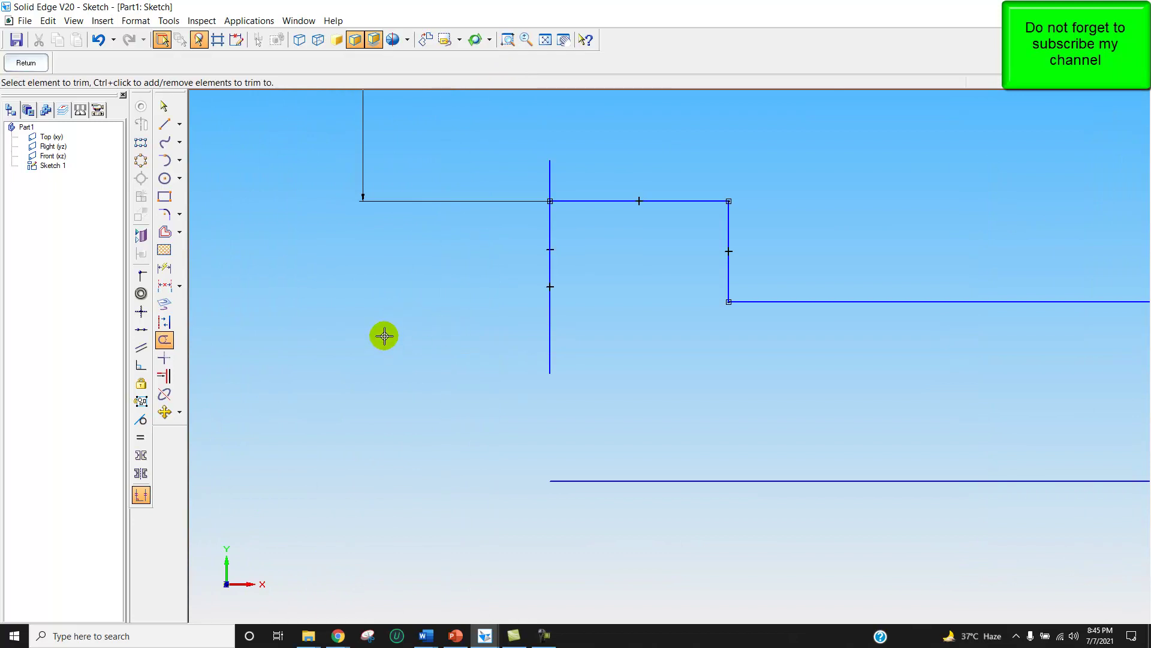
click(548, 180)
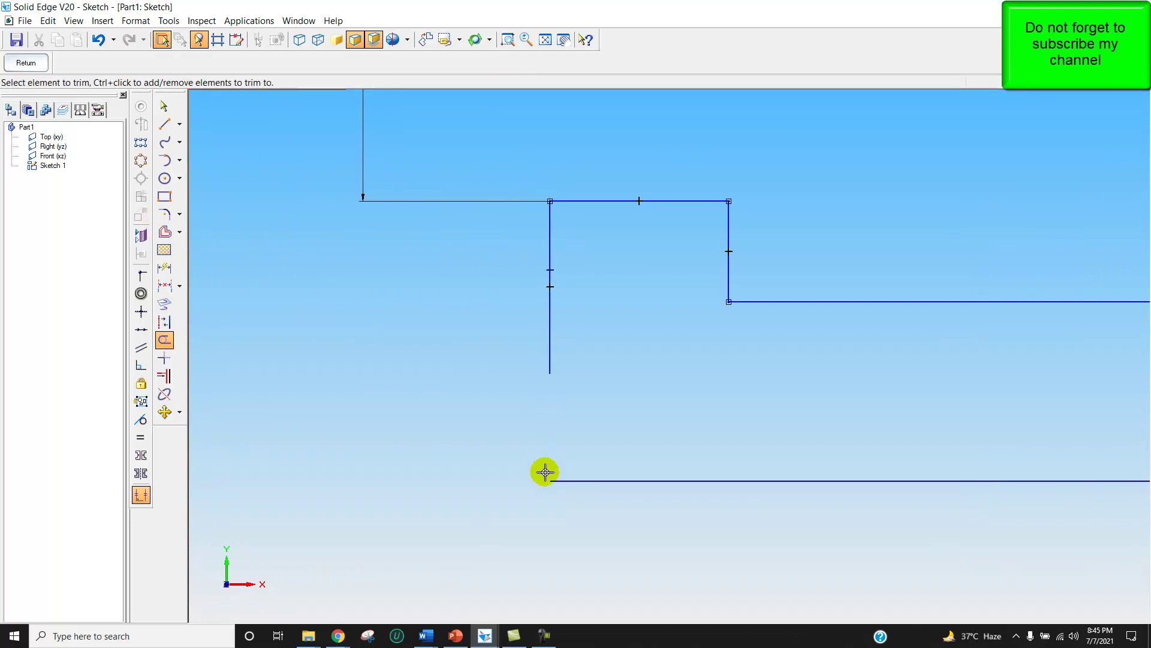
click(163, 376)
click(548, 369)
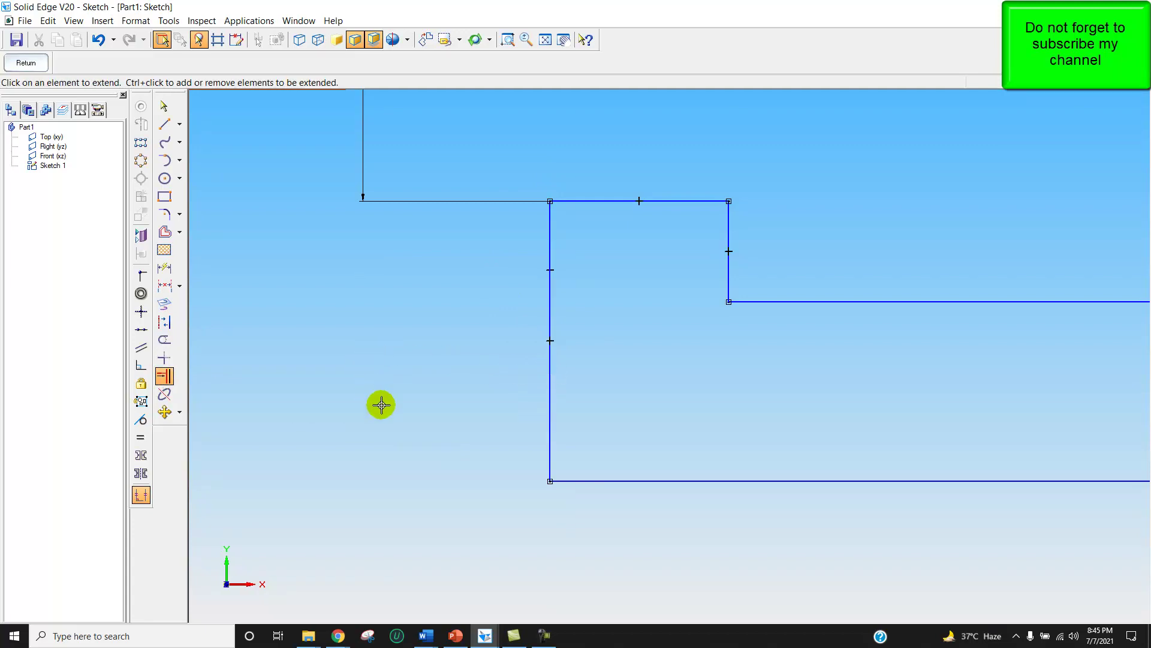
- Draw a 60 mm radius quarter arc centred on the upper short line's midpoint, from the doorway's middle to outside the frame
click(544, 41)
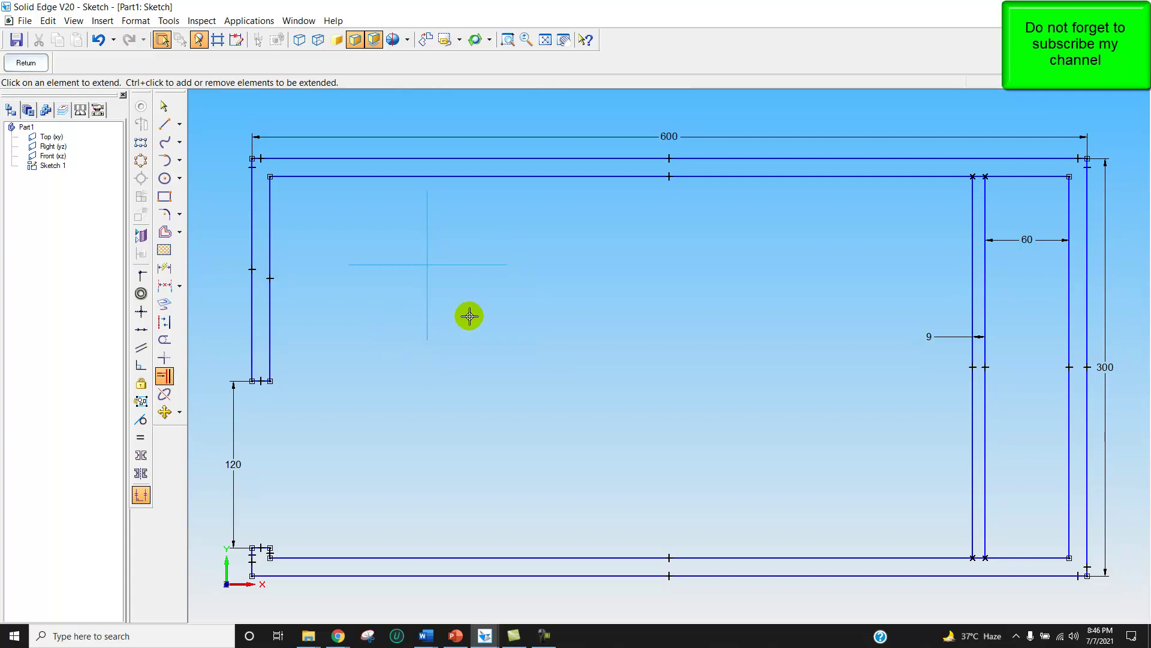
click(564, 39)
drag(622, 316, 699, 309)
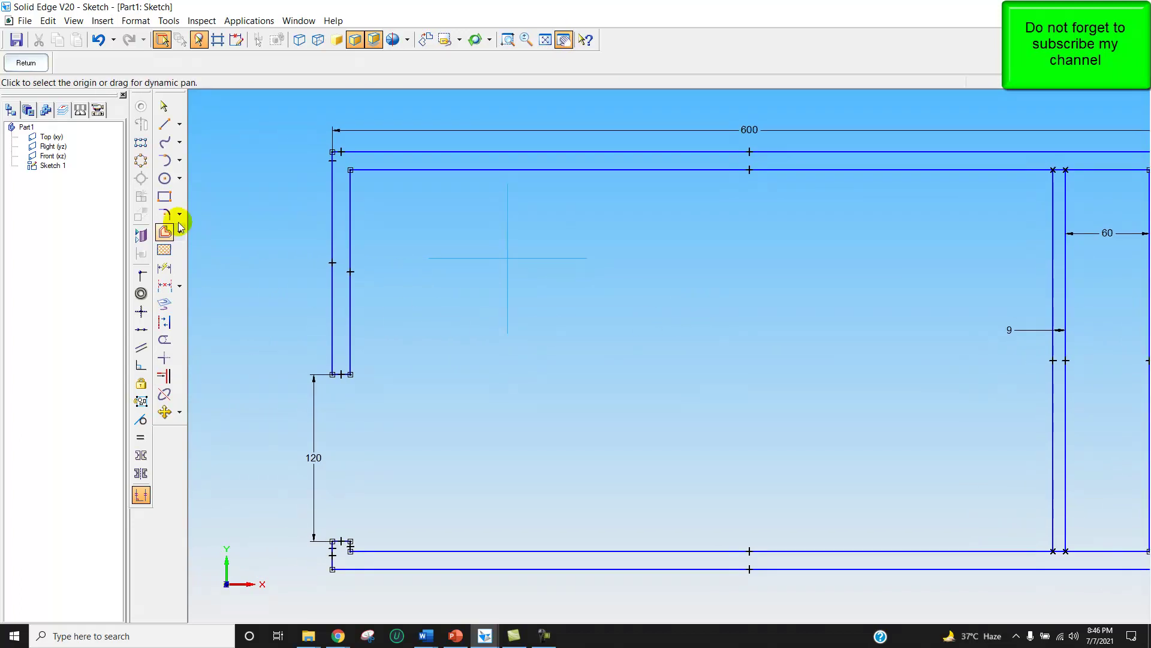
click(180, 165)
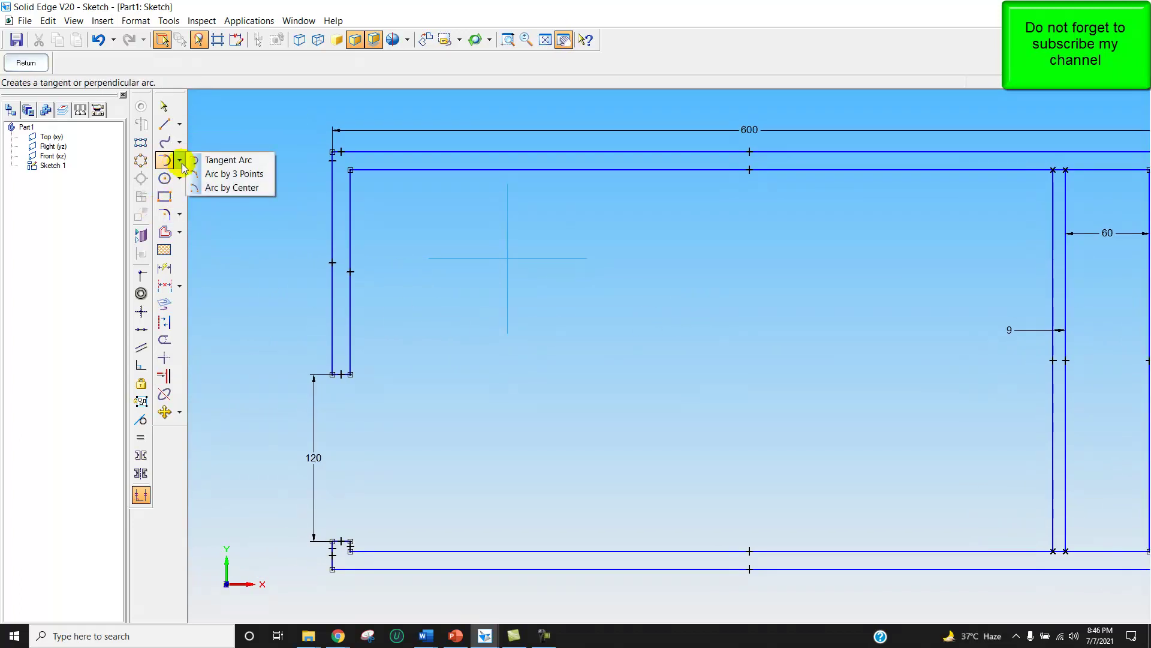
click(235, 187)
click(341, 375)
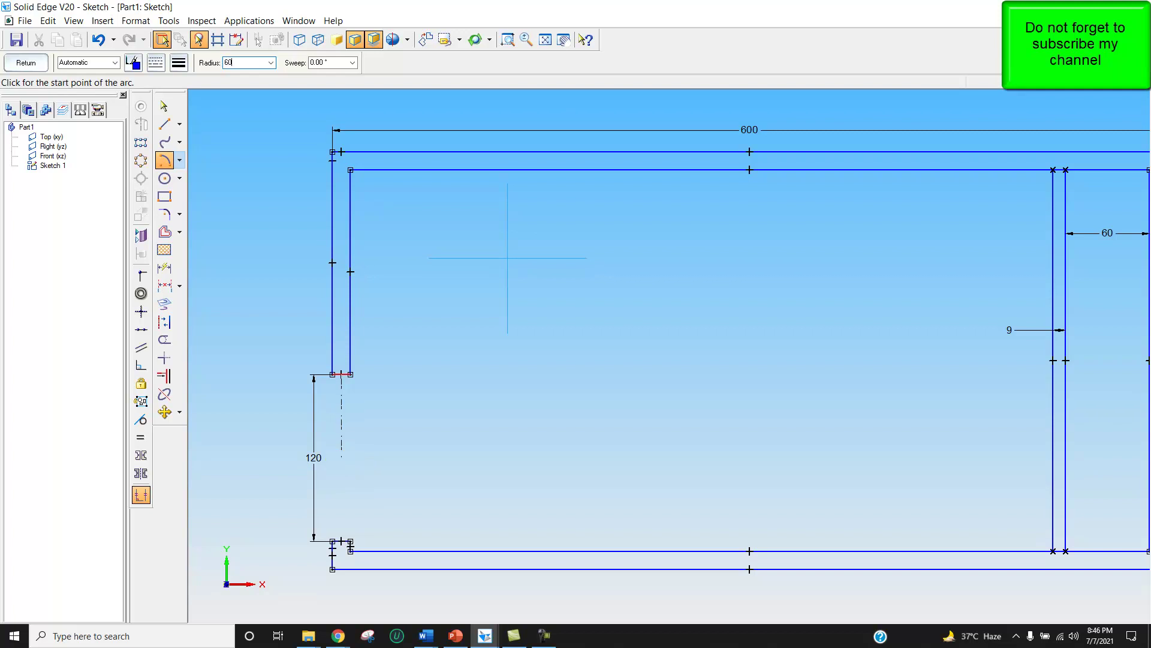
text(60)
key(Tab)
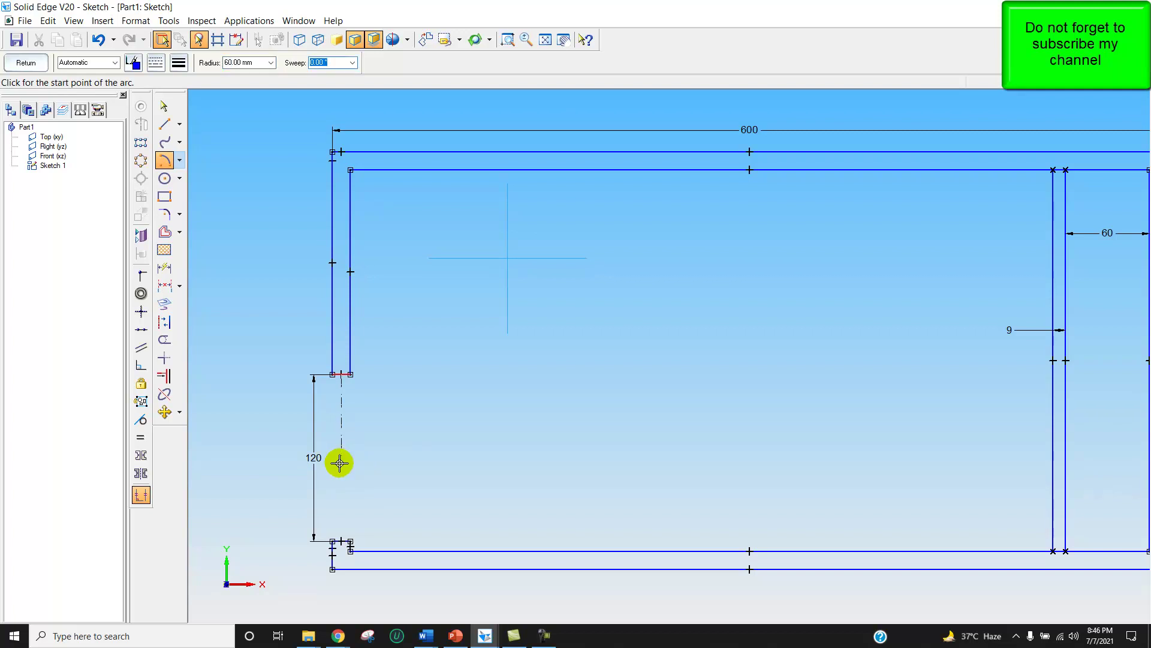
click(341, 458)
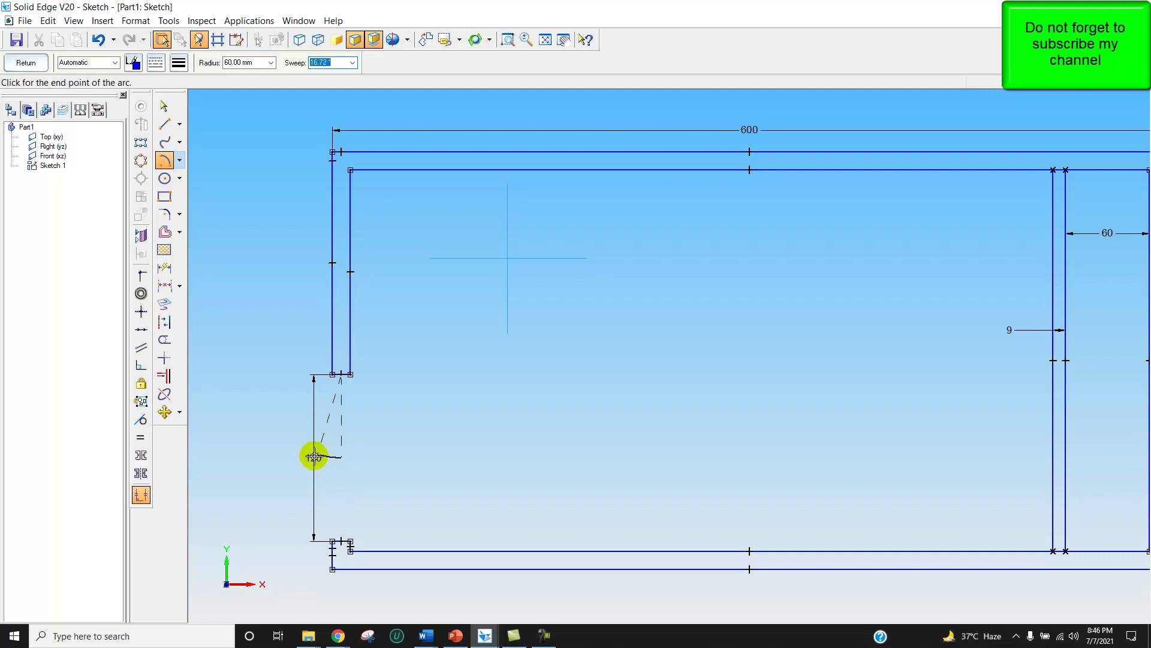
click(261, 375)
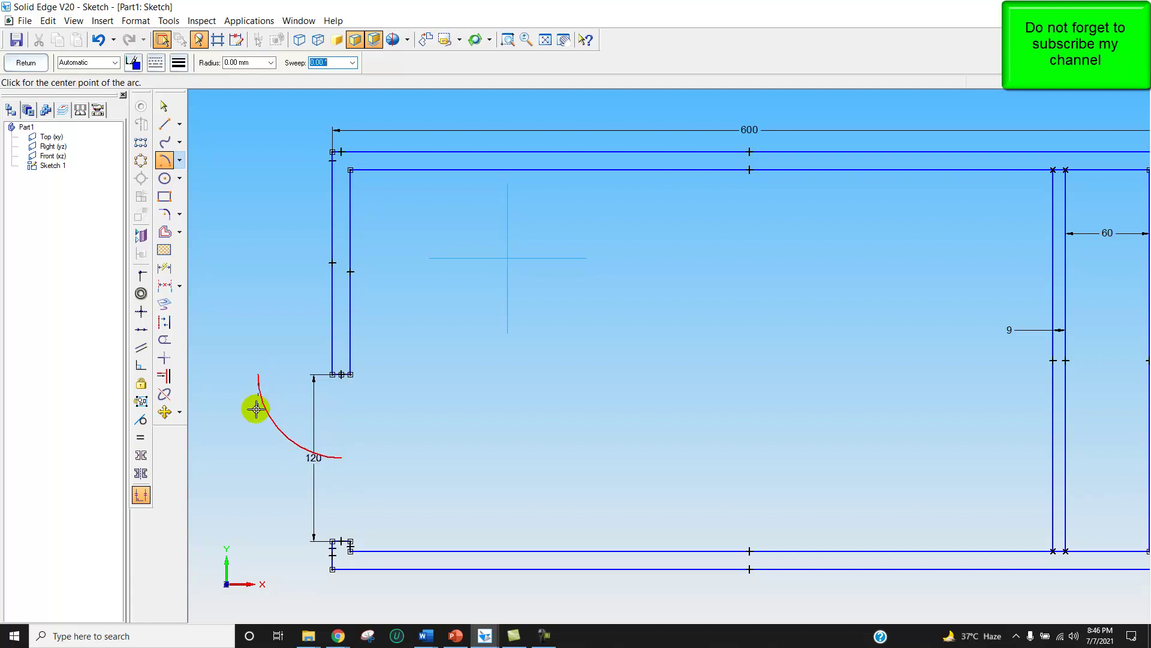
click(243, 458)
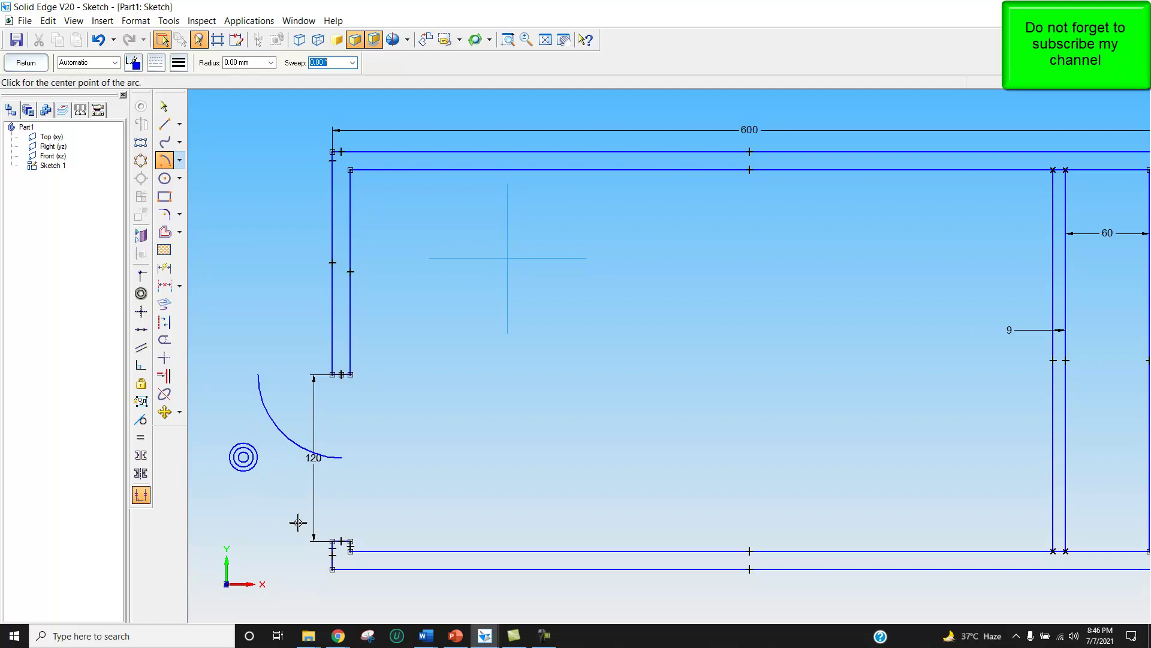
- Draw a matching 60 mm quarter arc centred on the lower short line's midpoint, starting at the first arc's end in the doorway
click(341, 541)
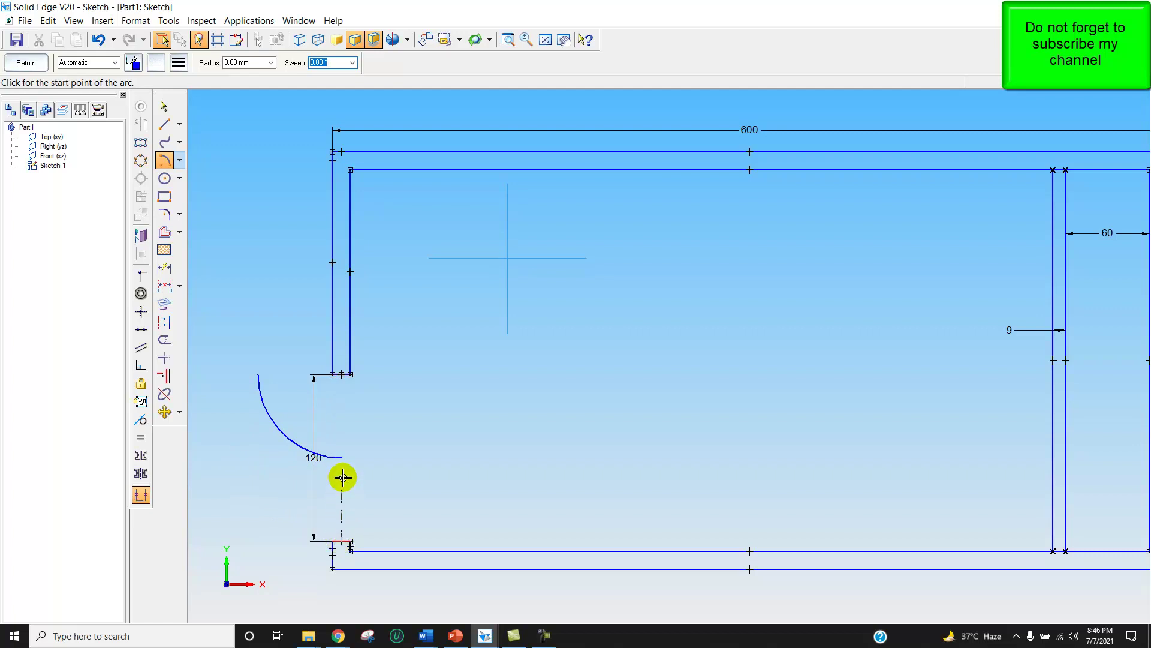
click(342, 458)
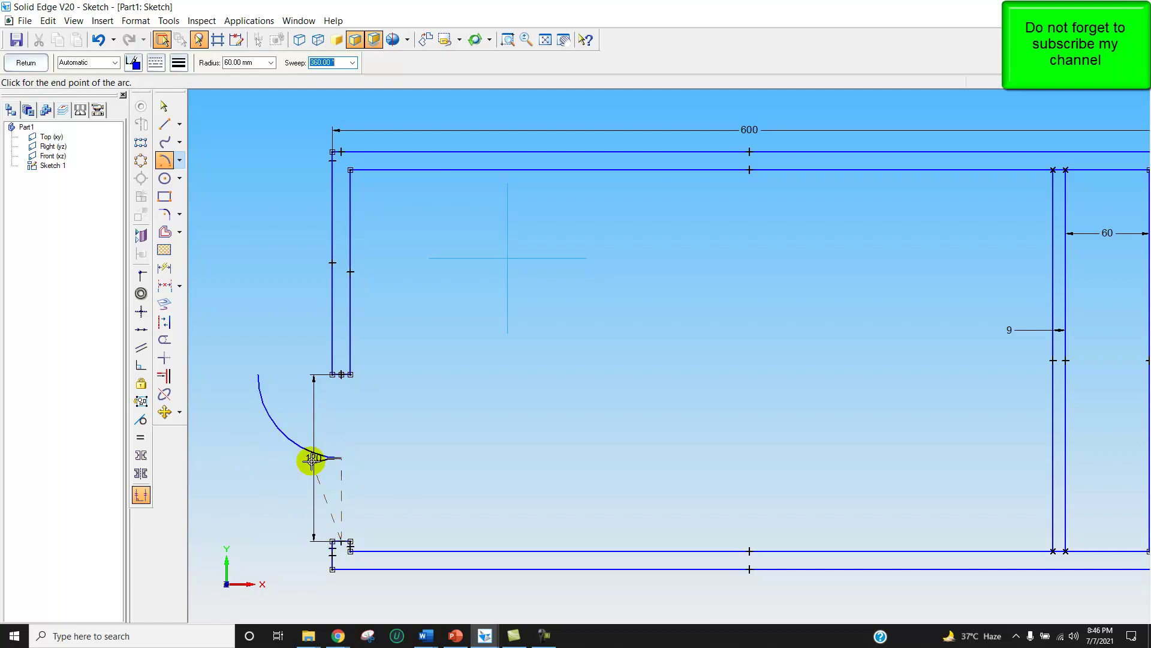
click(250, 541)
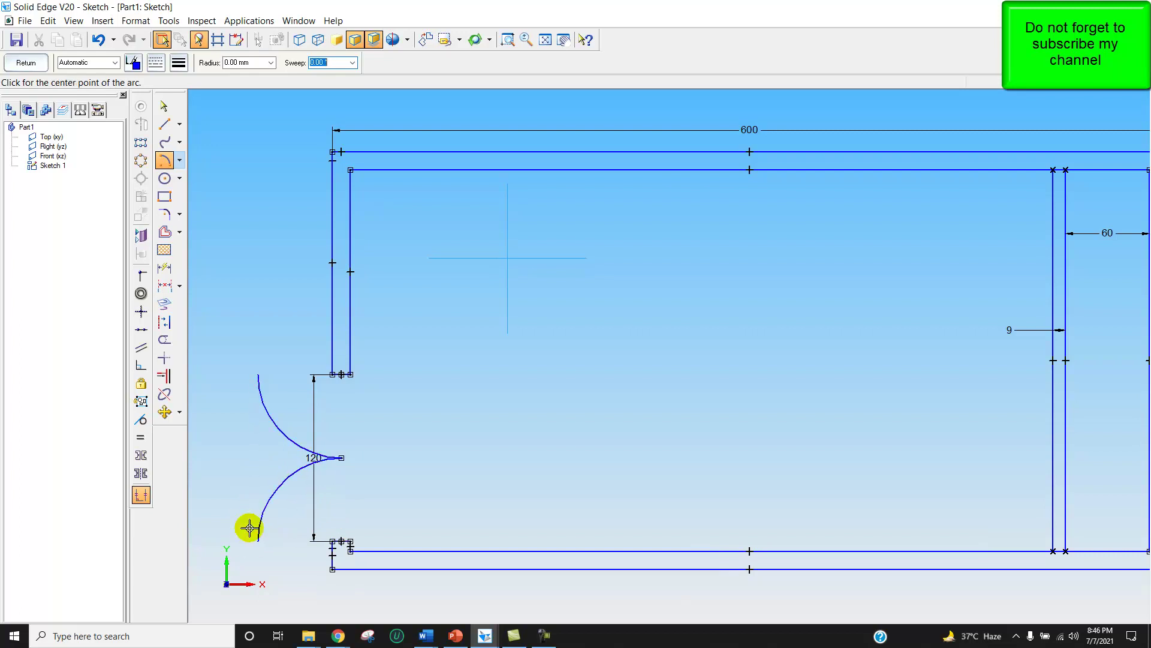
- Draw two diagonal door-leaf lines about 60 mm long, from the midpoints of the doorway's short lines to their arcs
click(165, 124)
click(338, 369)
click(340, 375)
click(280, 428)
right_click(394, 418)
click(338, 541)
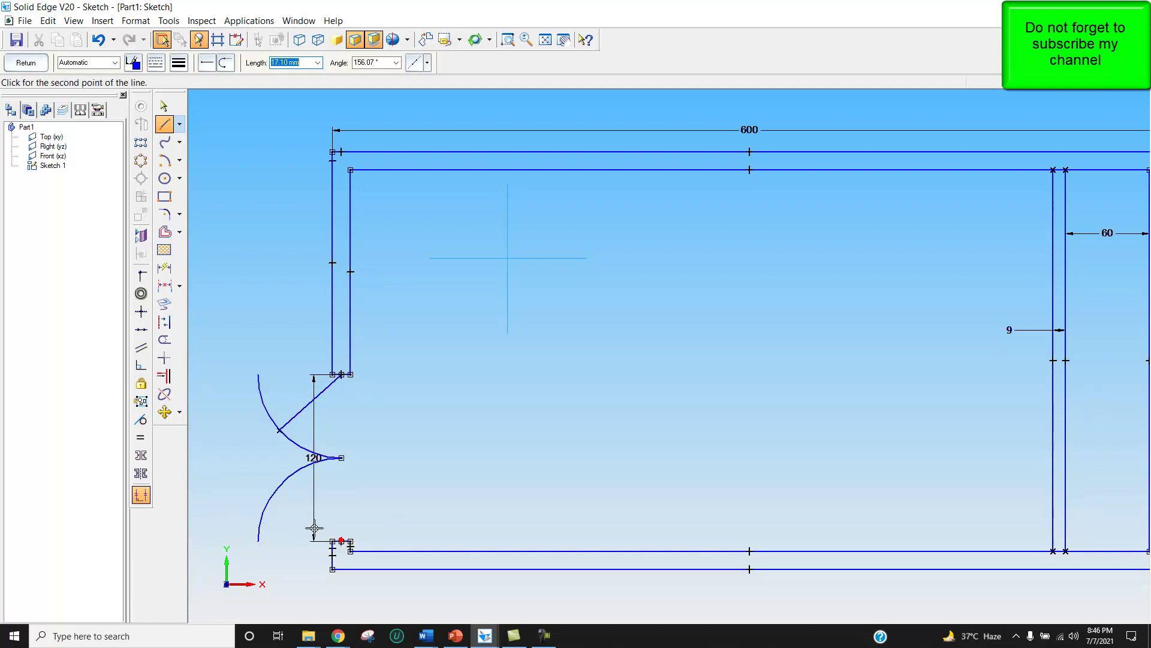
click(277, 492)
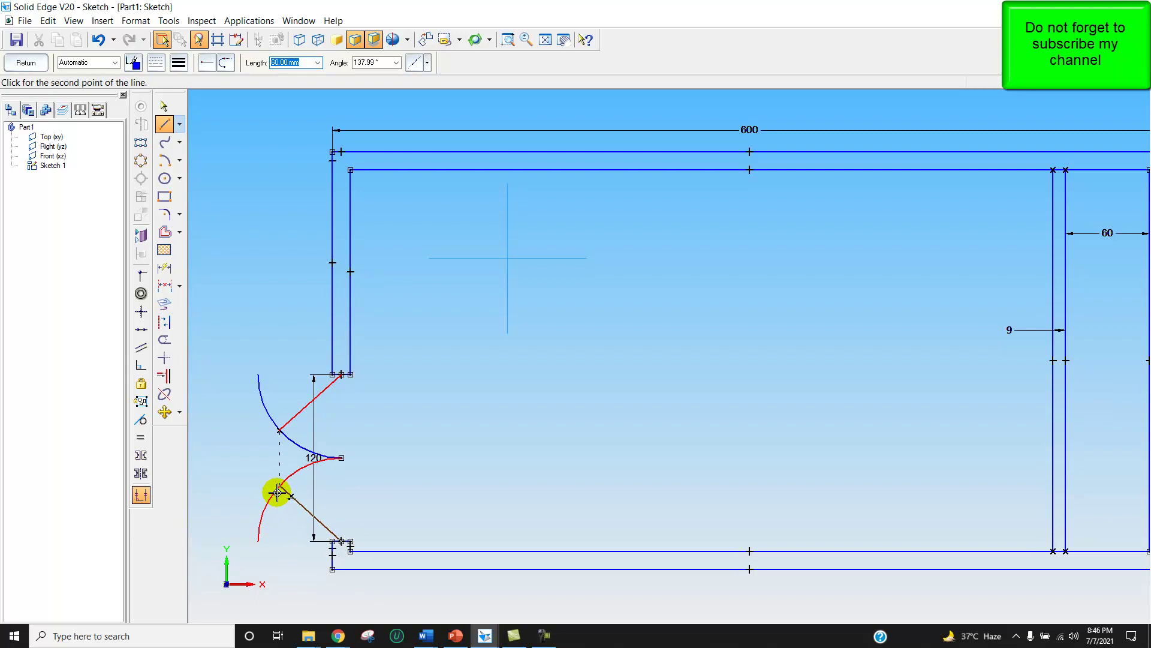
right_click(476, 452)
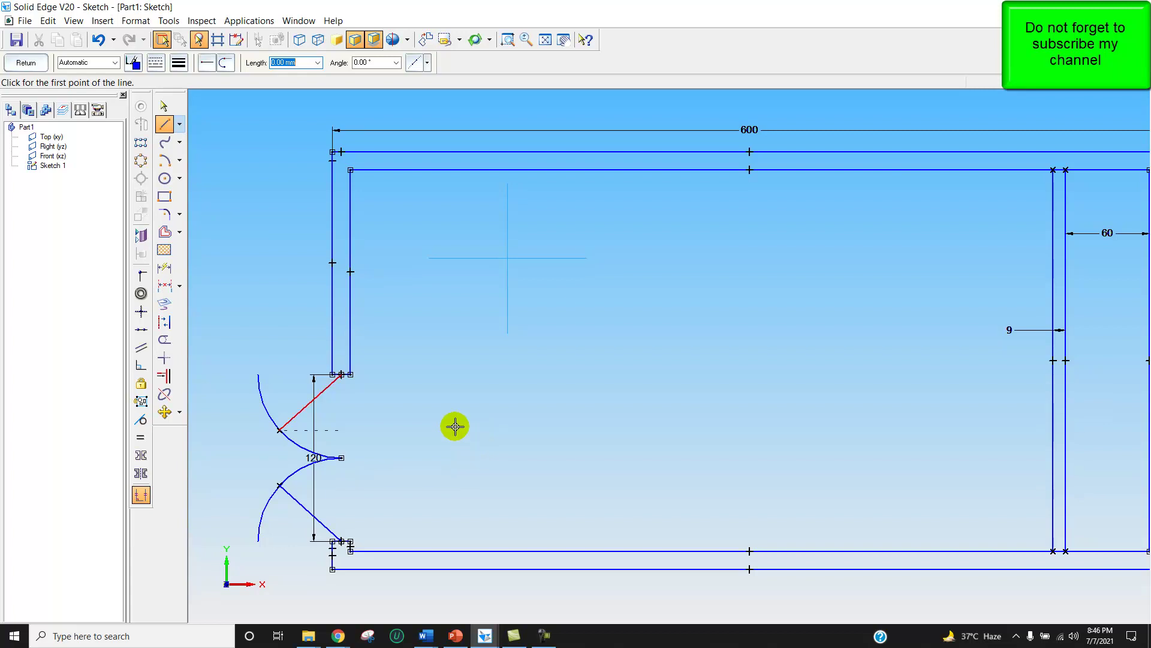
- Draw a rectangle about 130 mm tall inside the frame beside the doorway and dimension its width as 60 mm
click(164, 196)
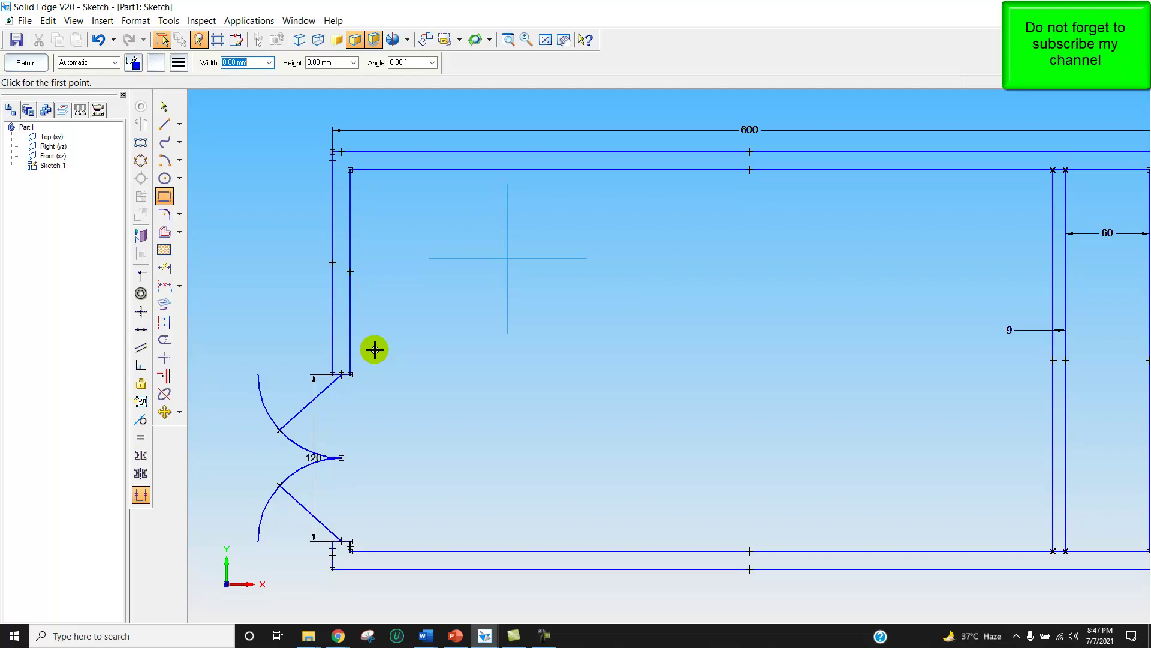
drag(399, 402, 459, 530)
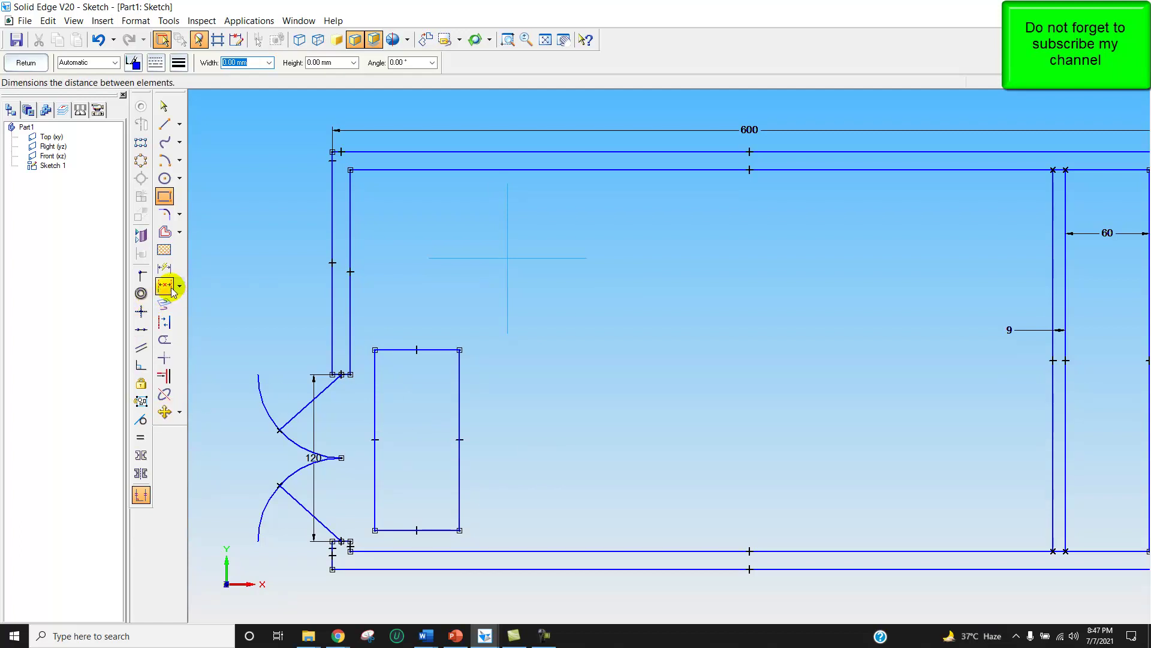
click(162, 267)
click(392, 350)
click(391, 331)
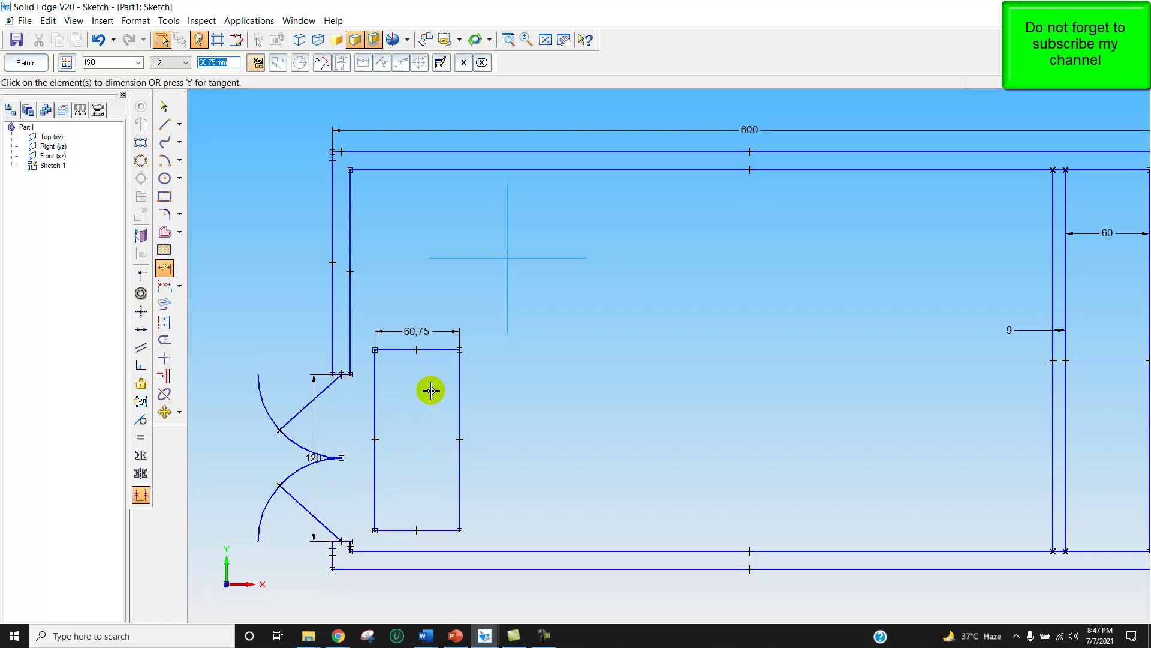
text(60)
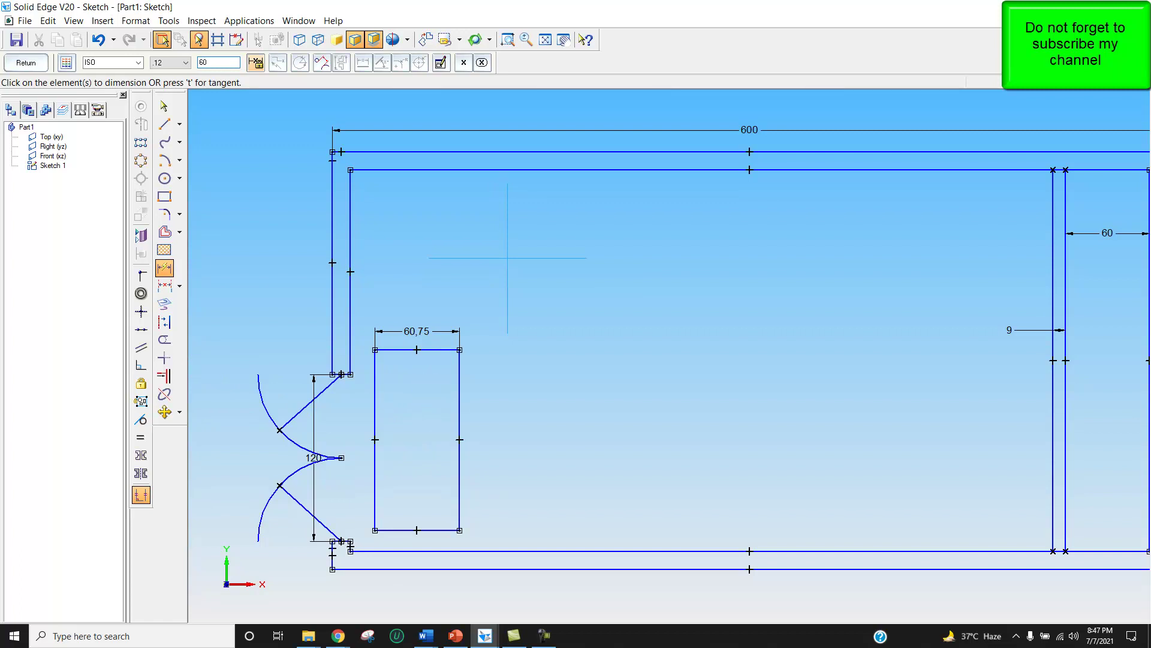
key(Return)
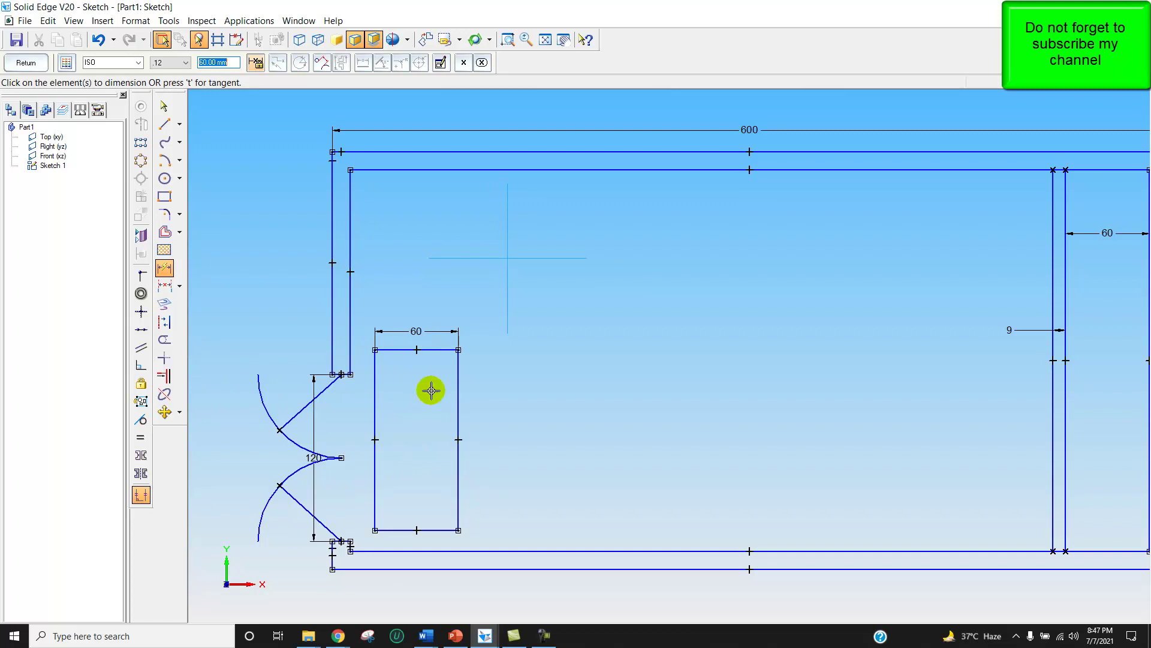
- Dimension the height of the rectangle beside the doorway and set it to 120 mm
click(458, 406)
click(478, 412)
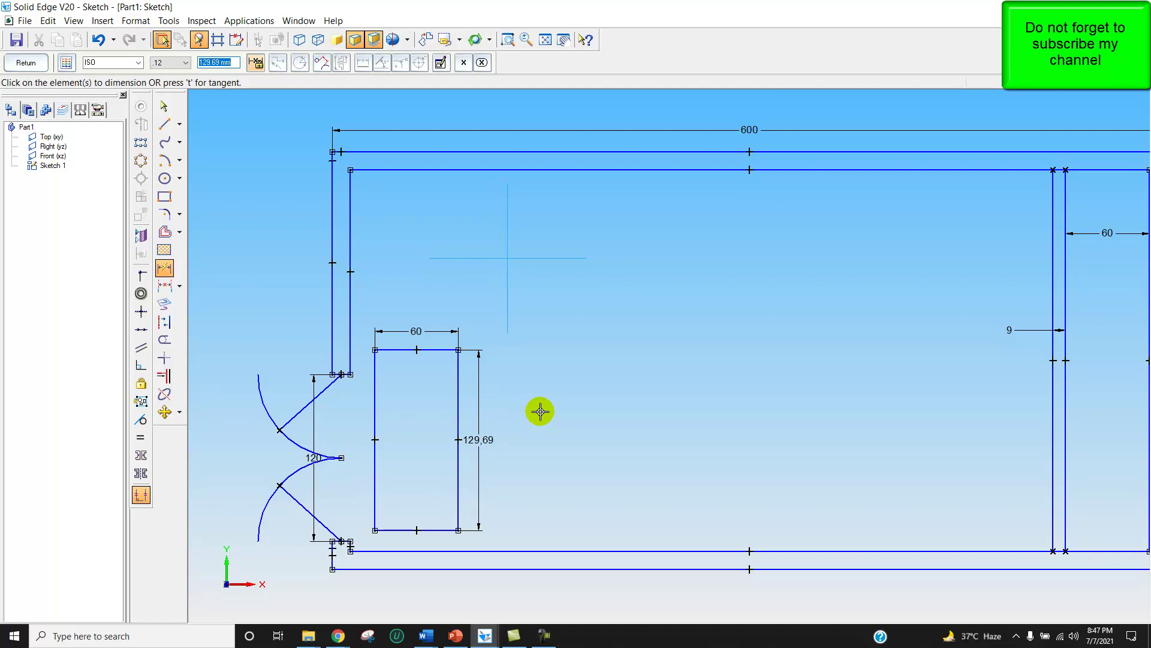
text(120)
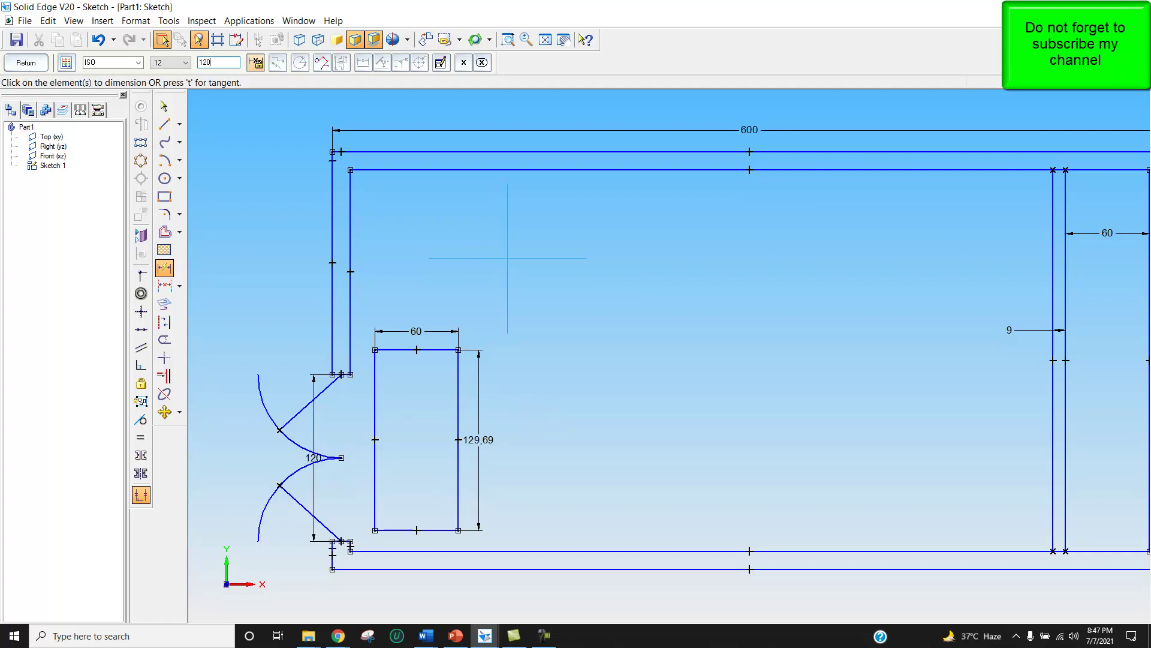
key(Return)
click(563, 479)
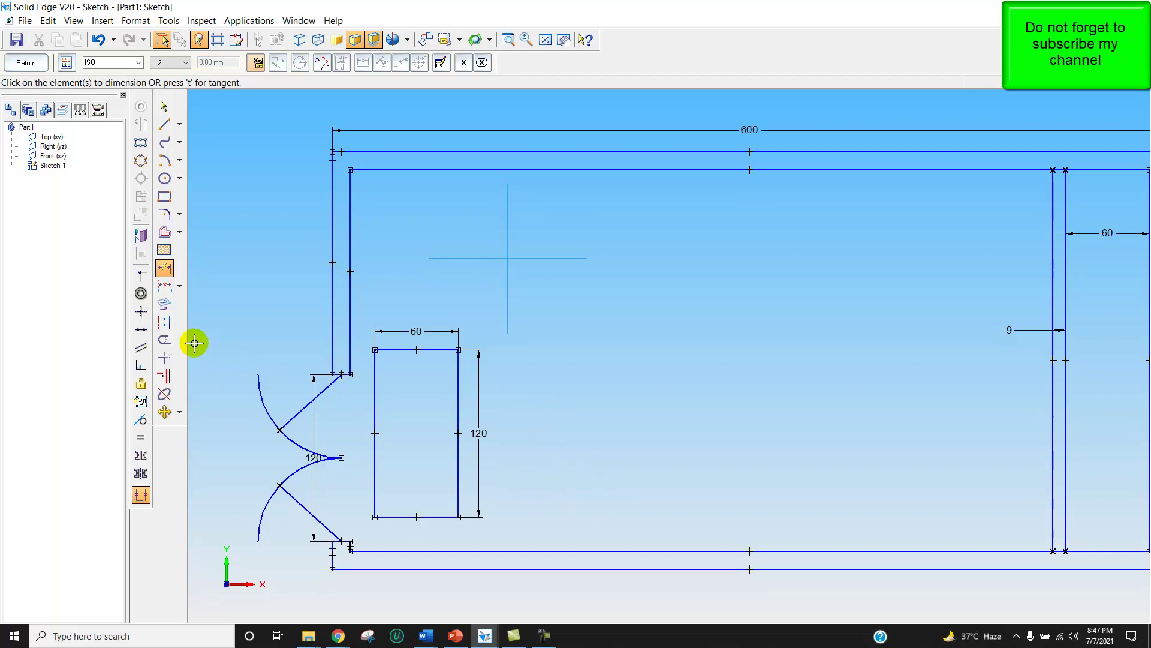
- Fillet all four corners of the 60 by 120 mm rectangle freehand with radii of about 10 mm
click(165, 214)
click(375, 357)
click(380, 350)
click(456, 351)
click(457, 357)
click(459, 510)
click(454, 516)
click(375, 511)
click(379, 517)
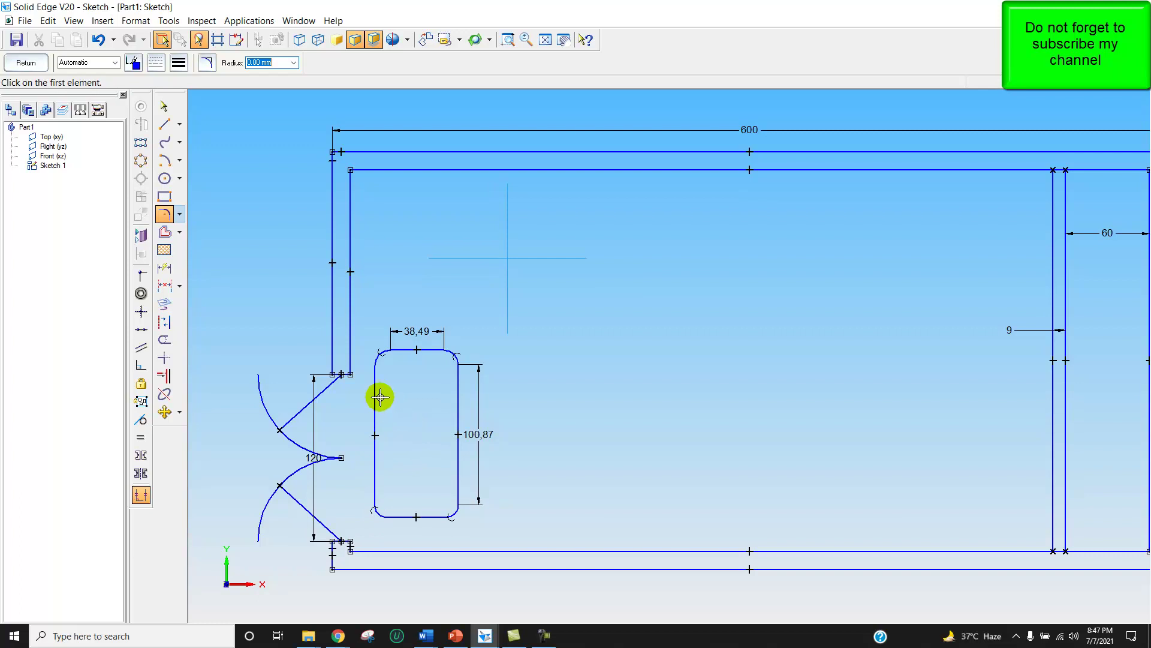
- Move the rounded rectangle straight down from its bottom edge's midpoint until that edge aligns with the doorway's lower short line
click(165, 412)
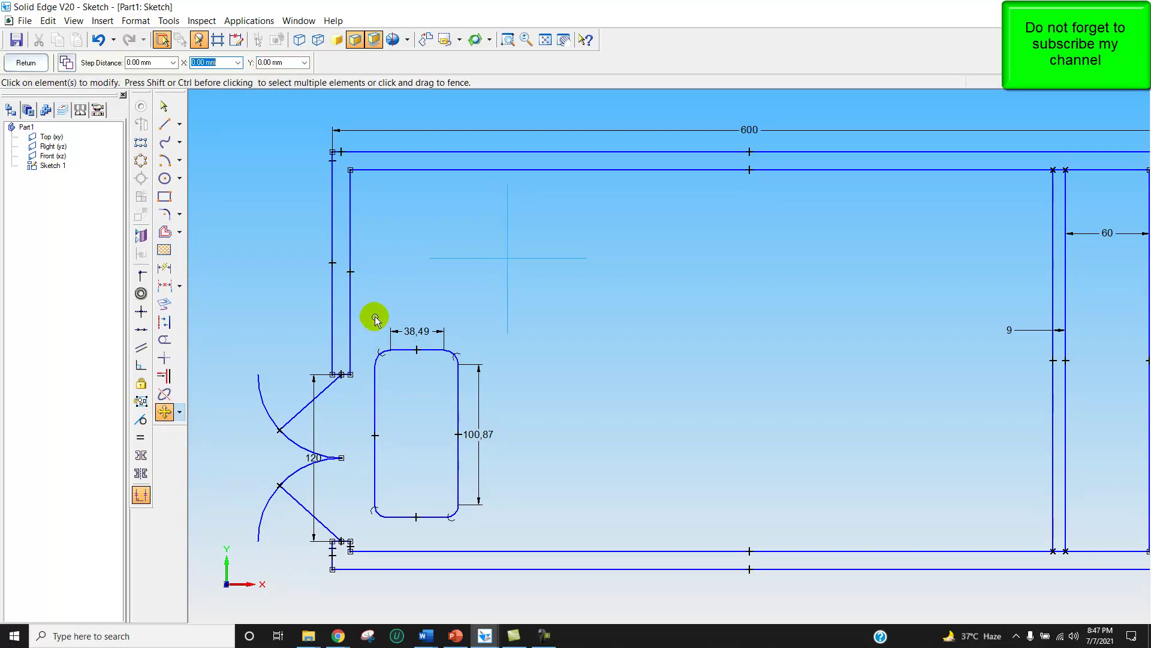
drag(365, 309, 485, 535)
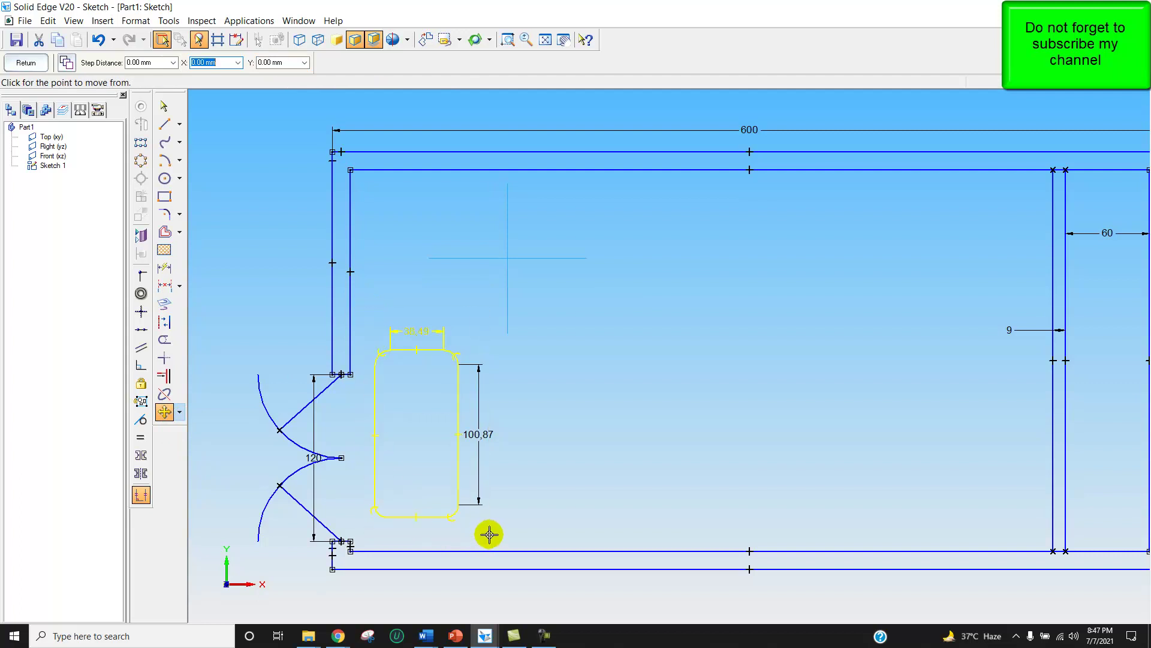
click(416, 518)
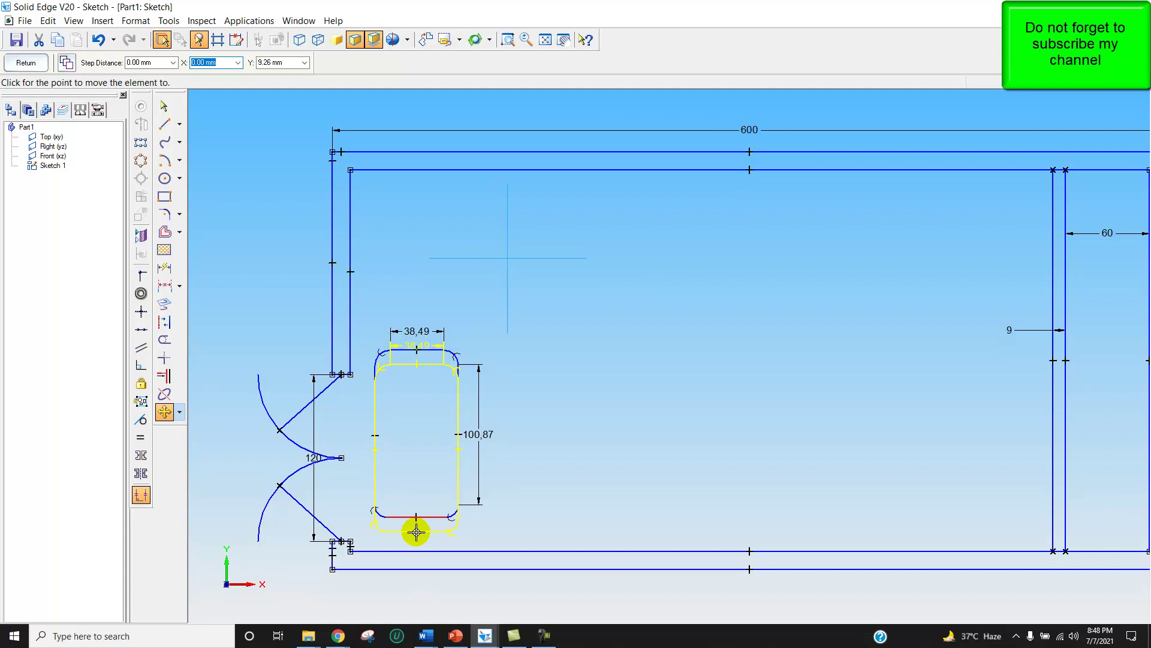
click(415, 542)
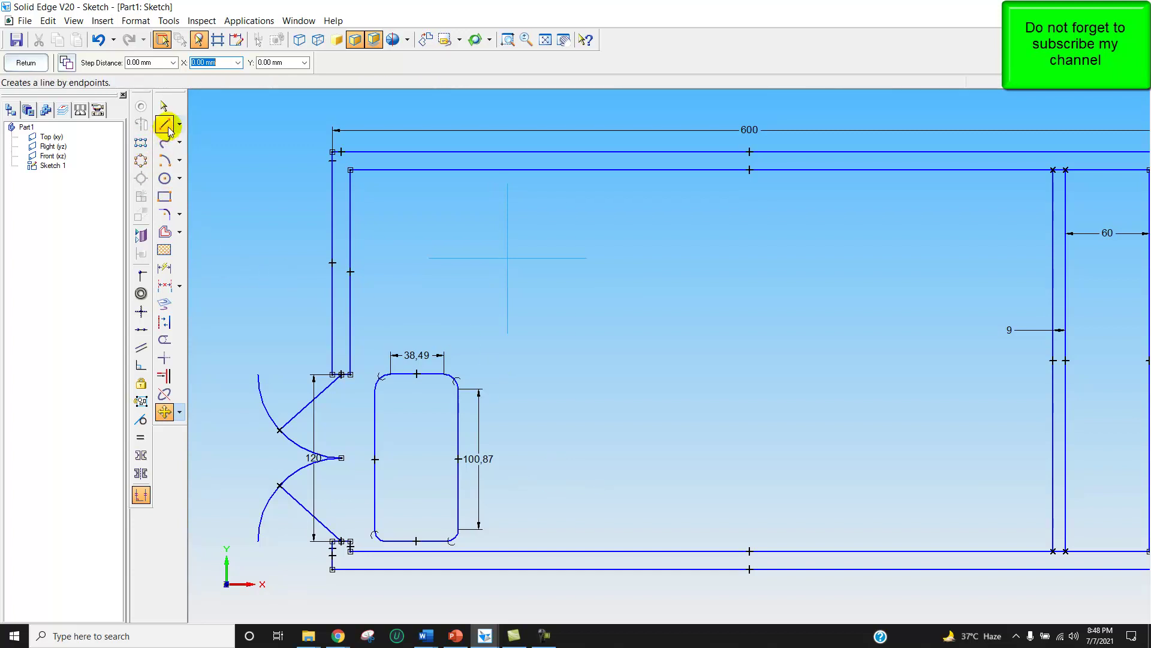
- Draw an upper-left room from a horizontal line about 211 mm long and a line up to the top inner wall, constrained vertical
click(164, 196)
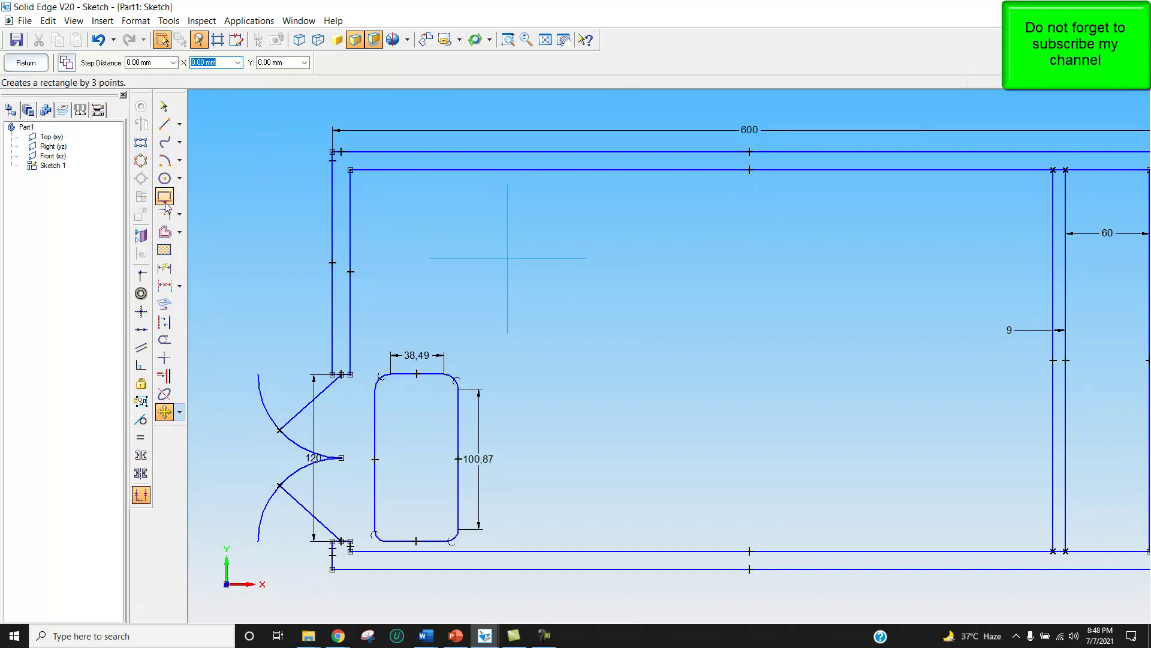
click(164, 124)
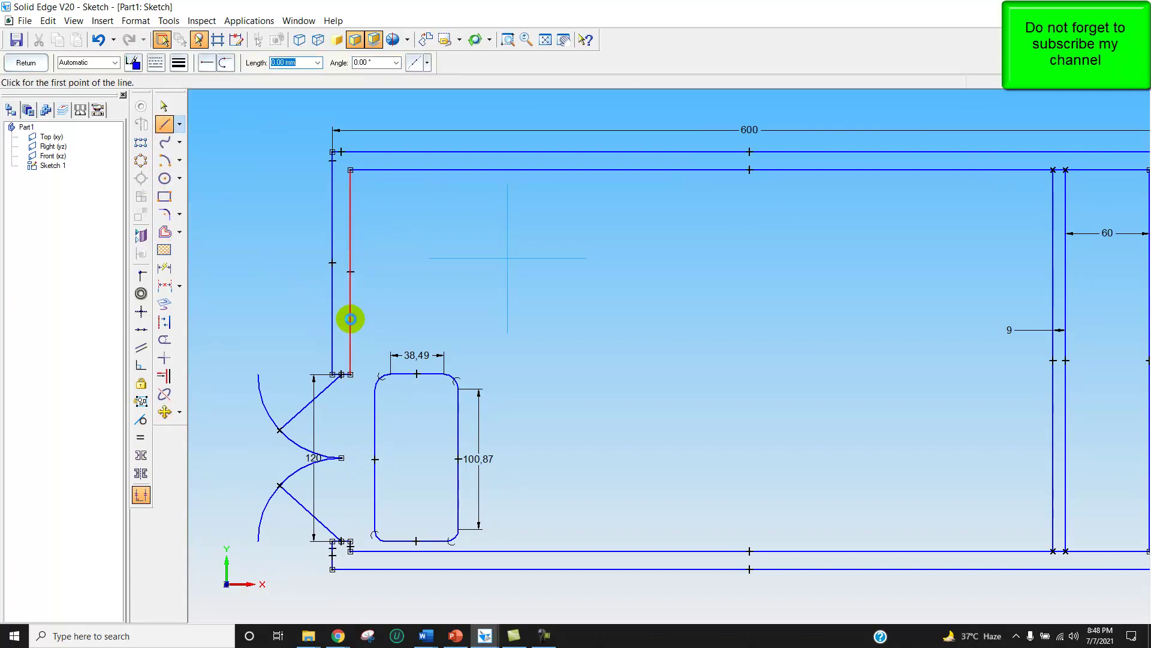
click(351, 323)
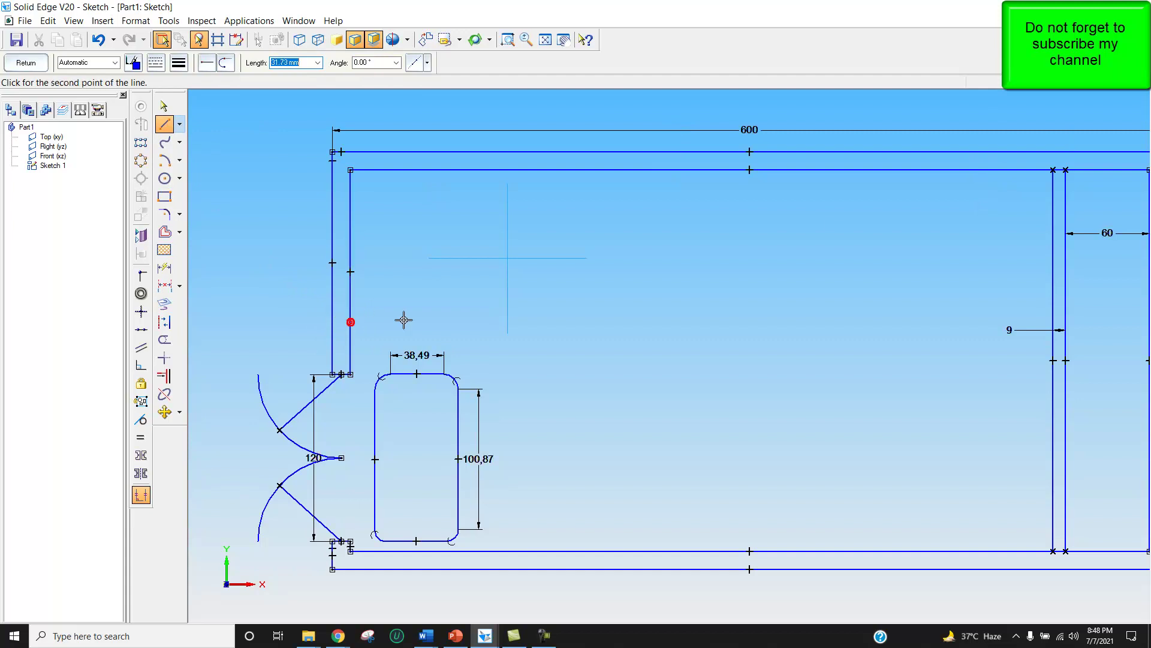
click(645, 322)
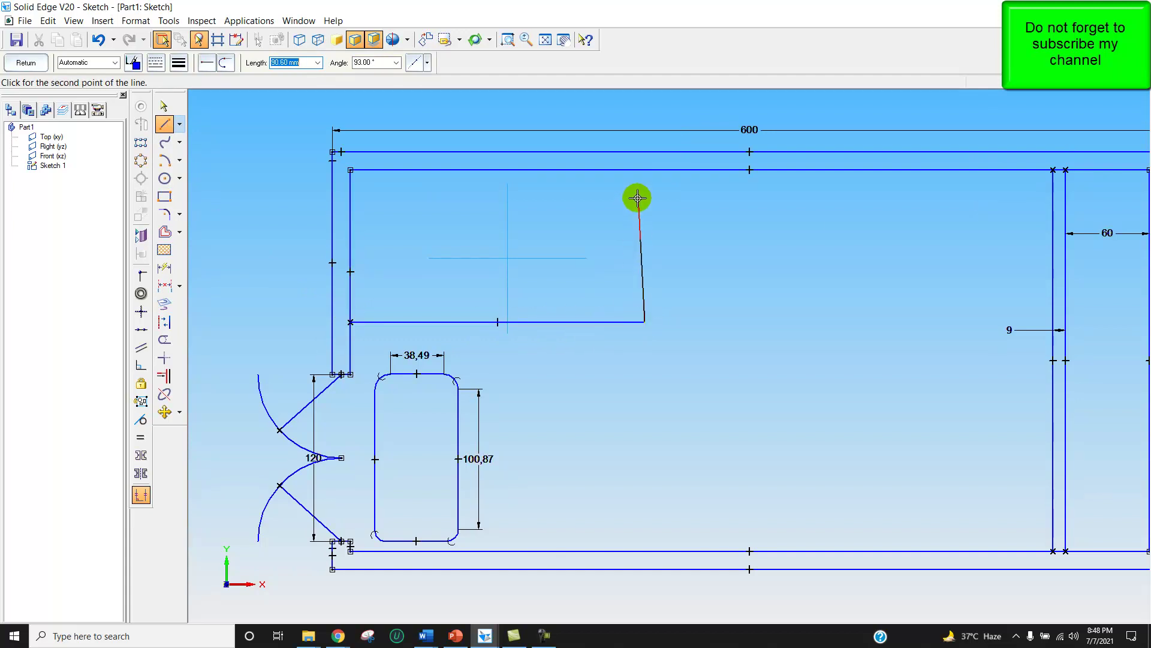
click(648, 171)
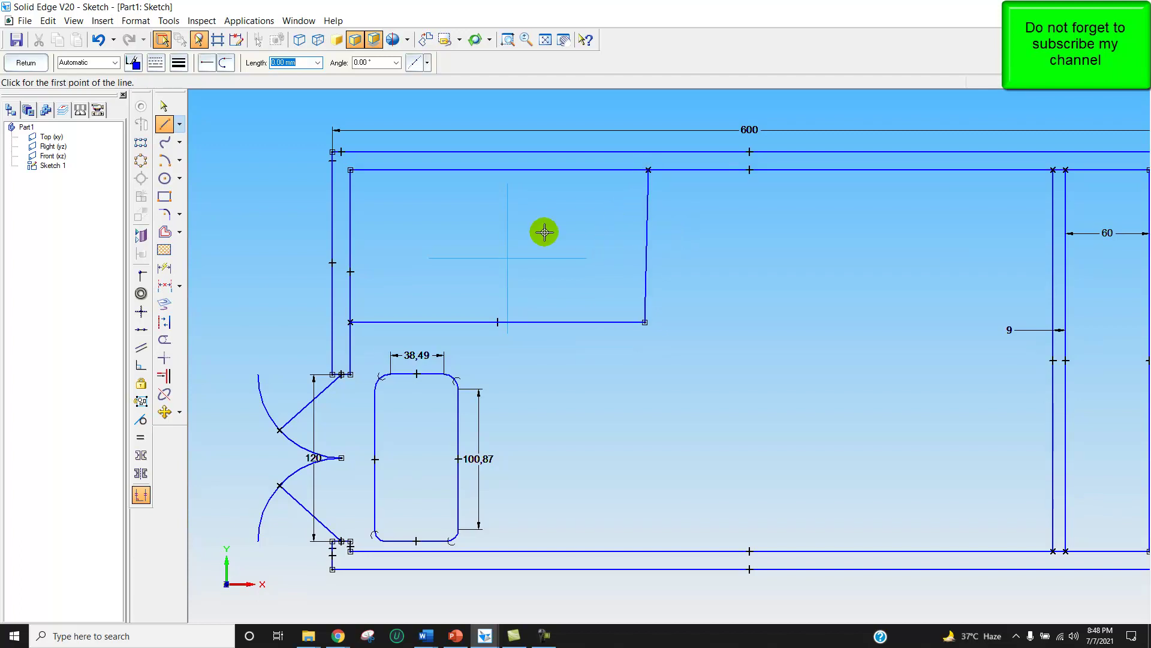
click(141, 312)
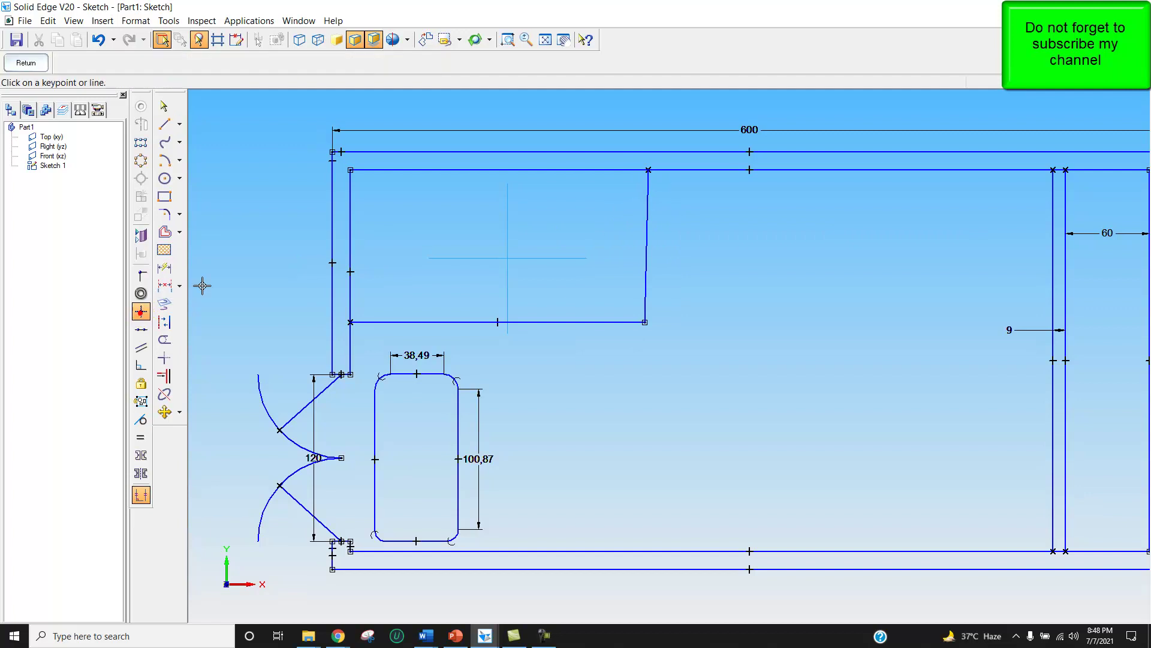
click(643, 231)
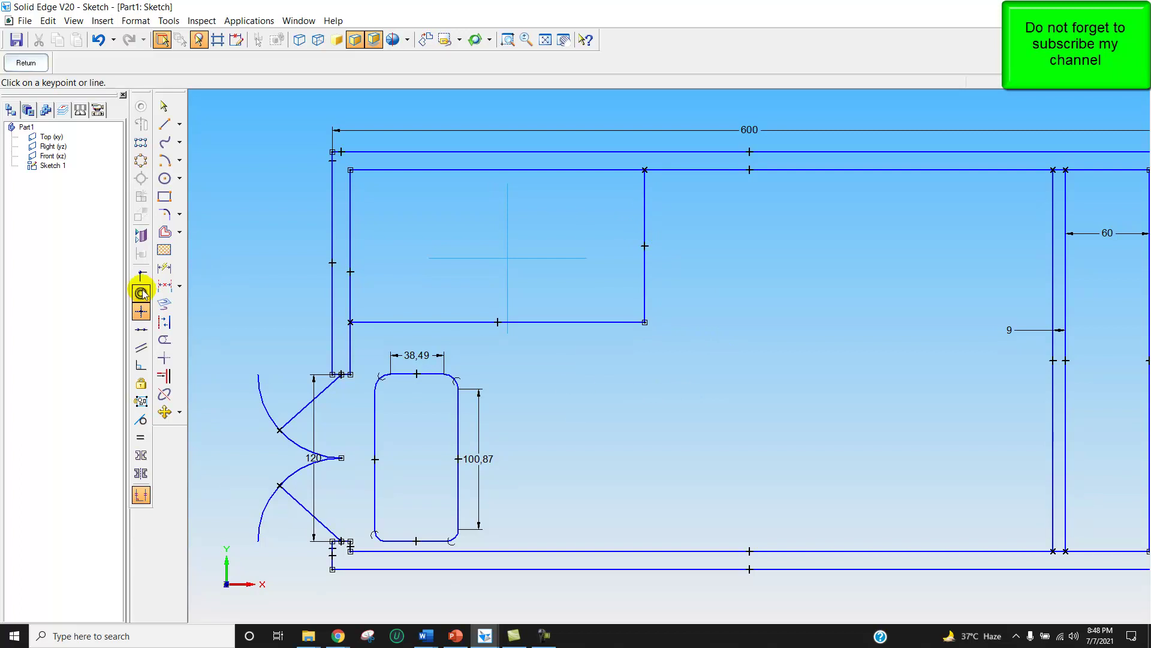
- Dimension the length of the upper-left room's horizontal line and set it to 204 mm
click(170, 273)
click(545, 323)
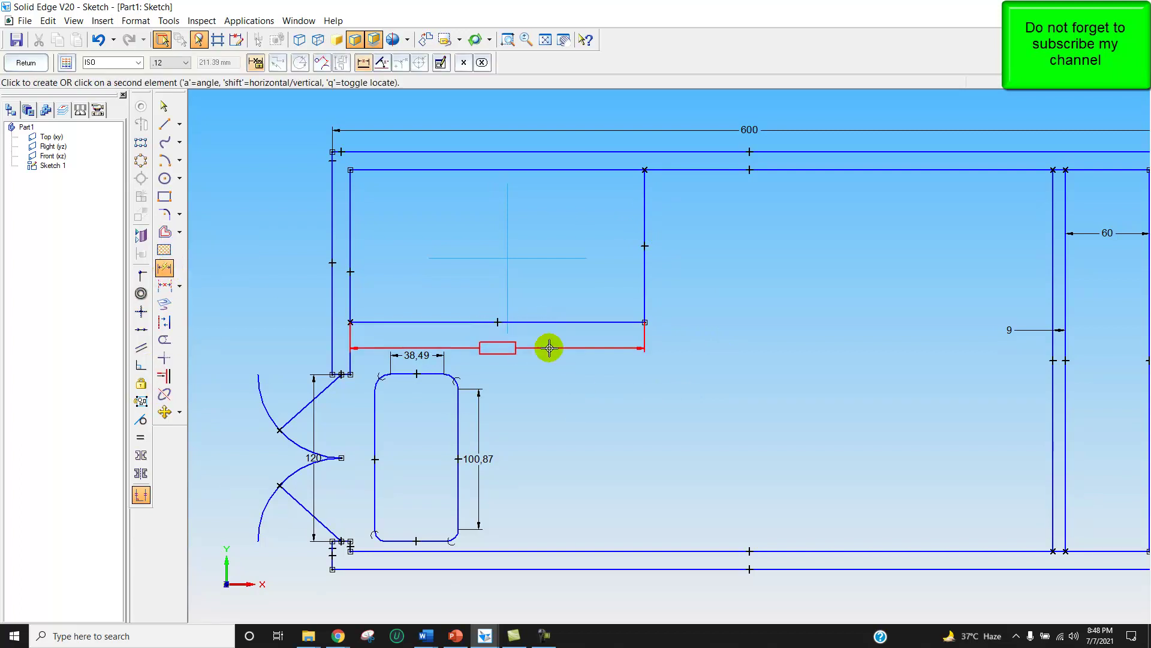
click(549, 340)
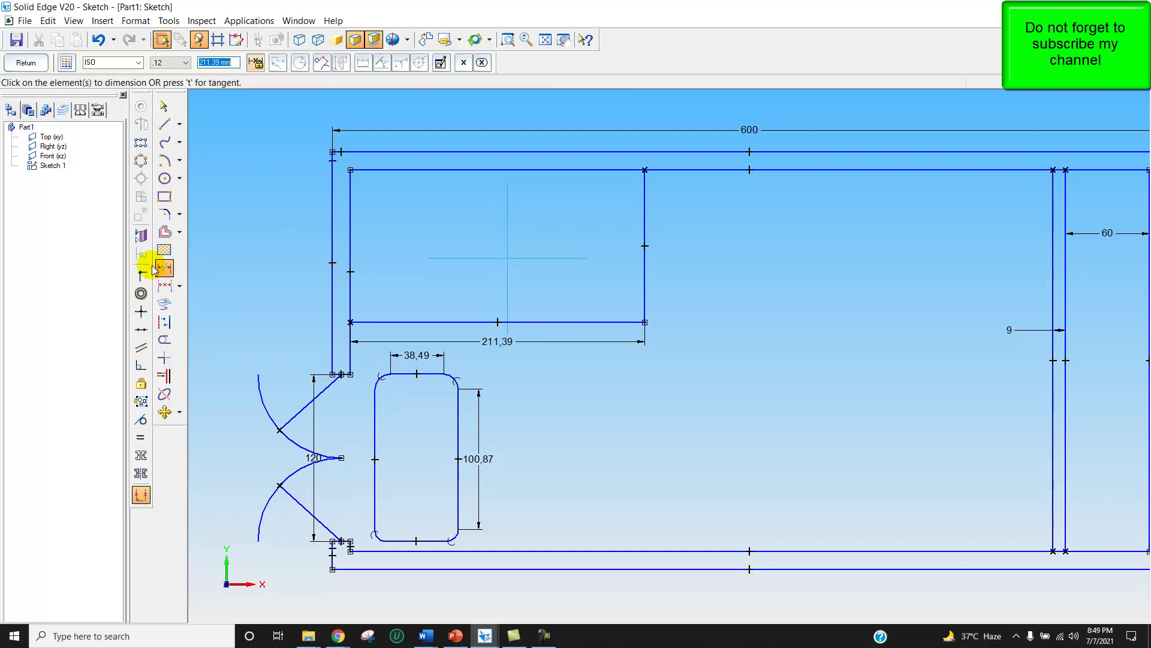
click(164, 106)
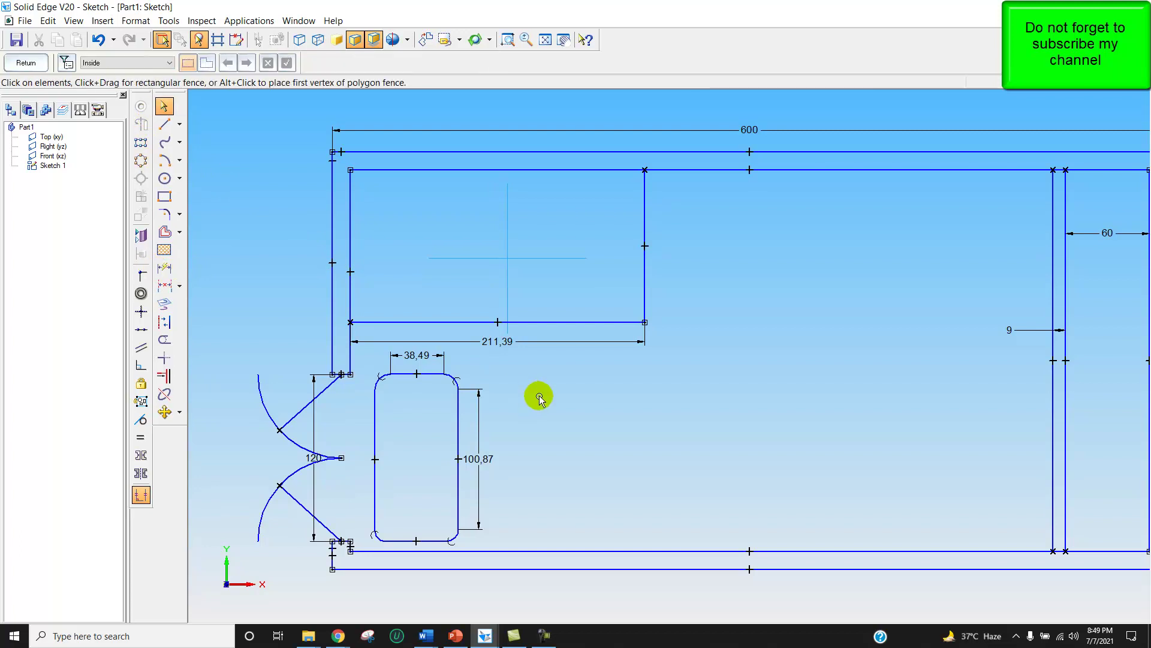
click(498, 342)
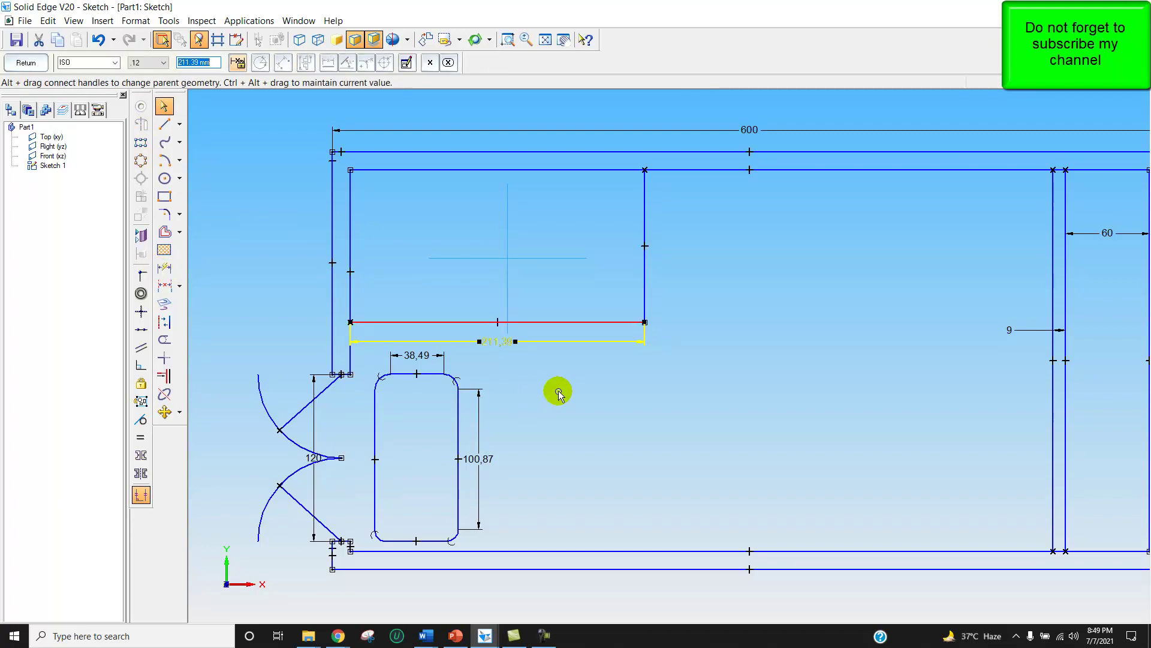
text(204)
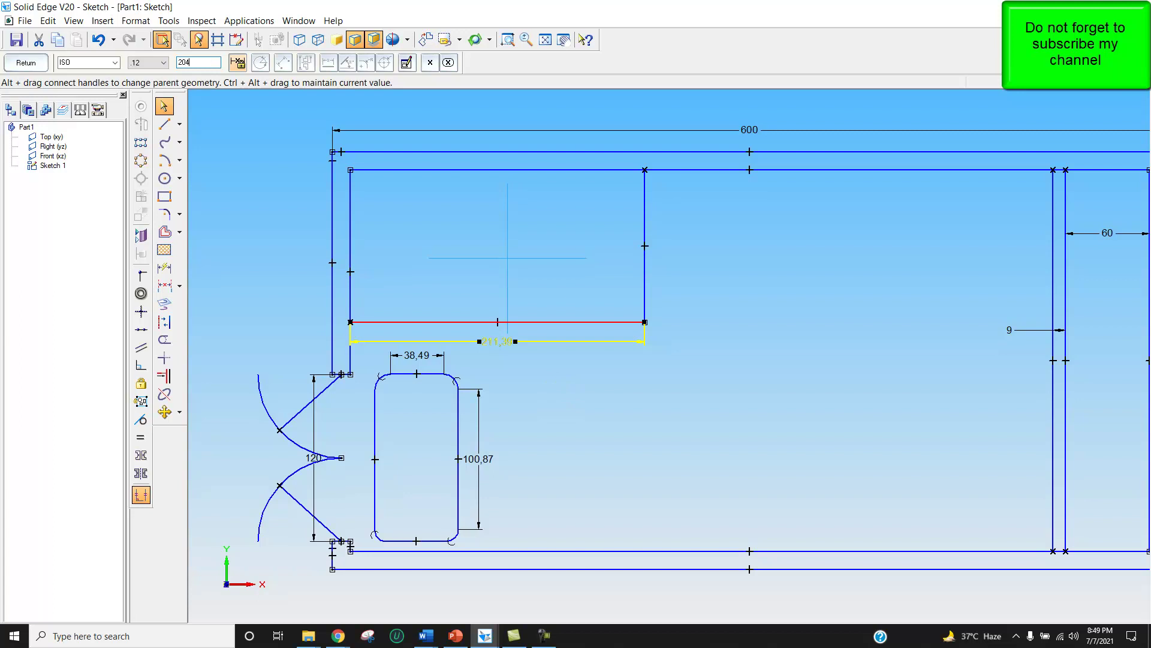
key(Return)
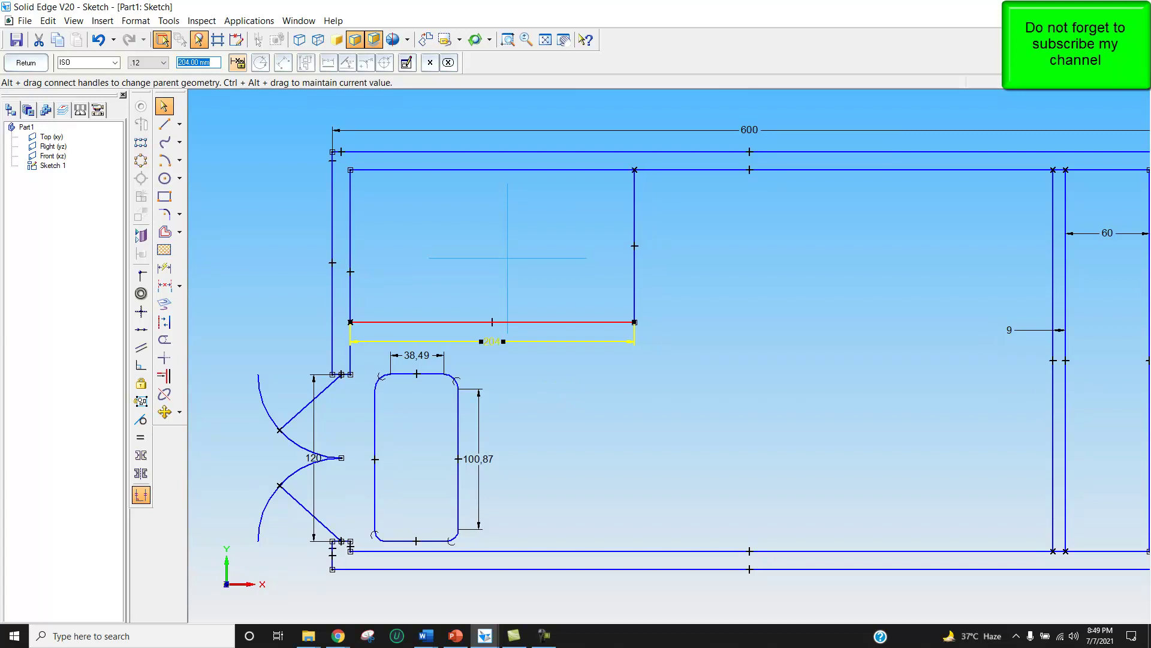
click(669, 418)
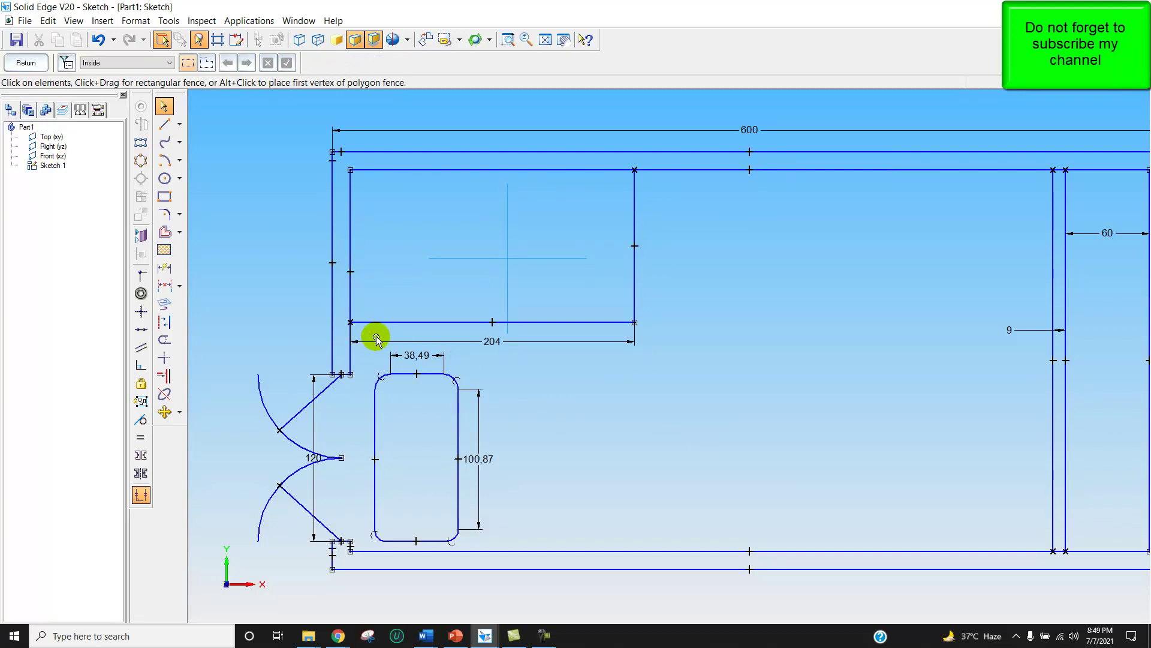
click(164, 124)
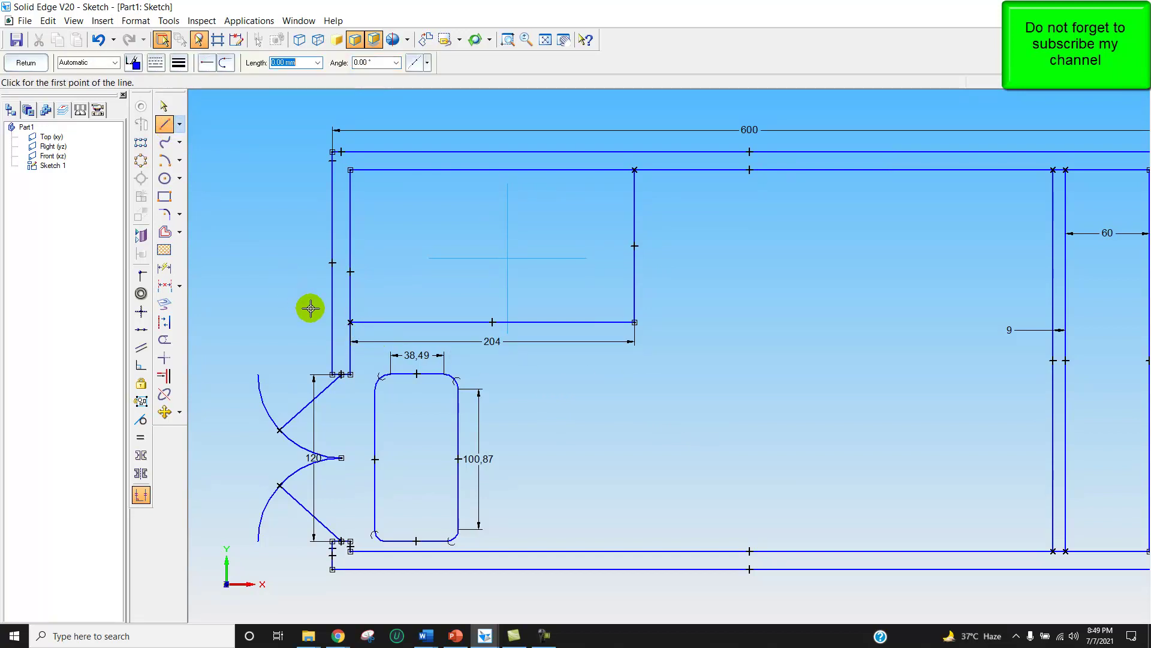
click(245, 285)
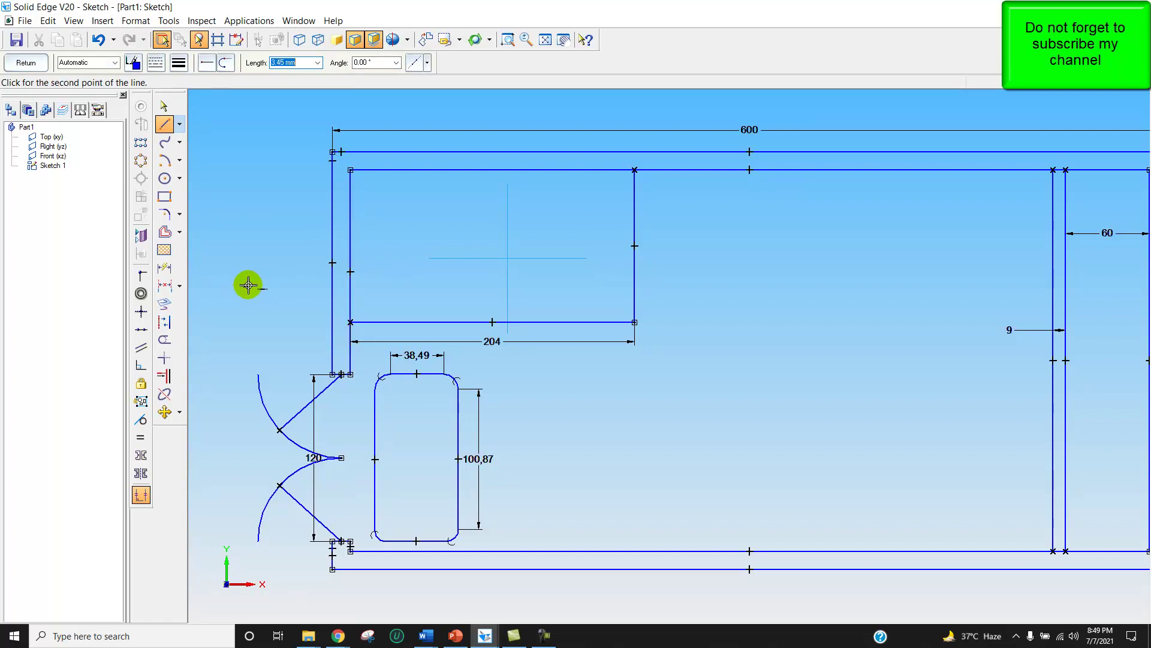
right_click(281, 276)
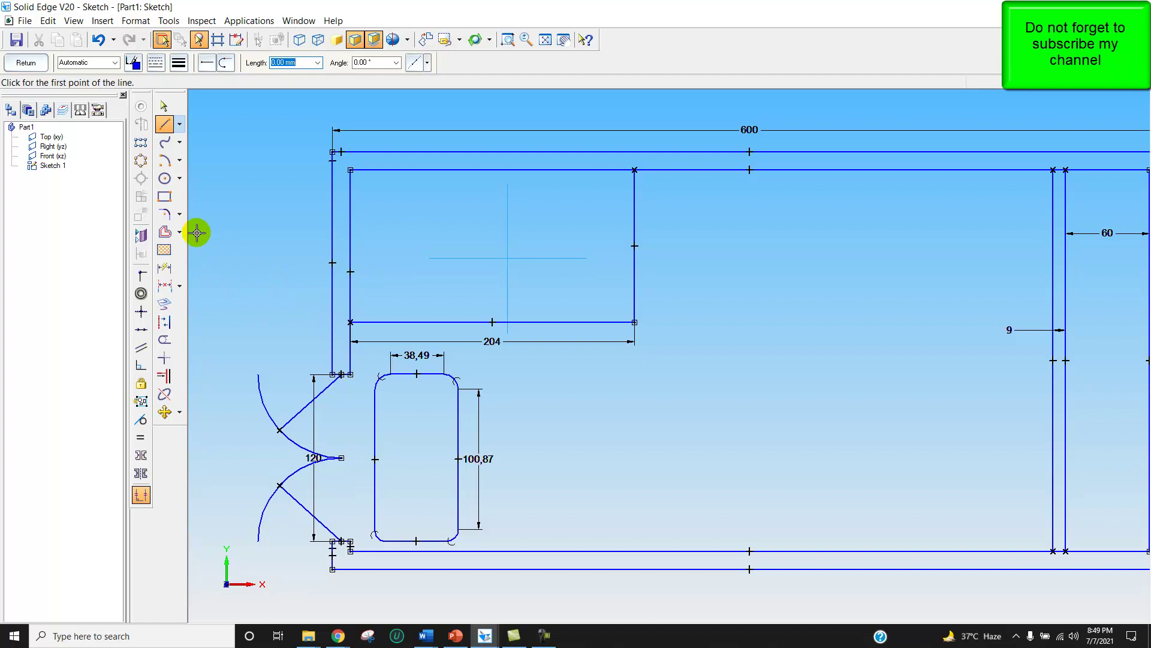
- Offset the upper-left room's horizontal and vertical lines outward as a chain, entering 9 mm as the distance
click(164, 233)
click(633, 228)
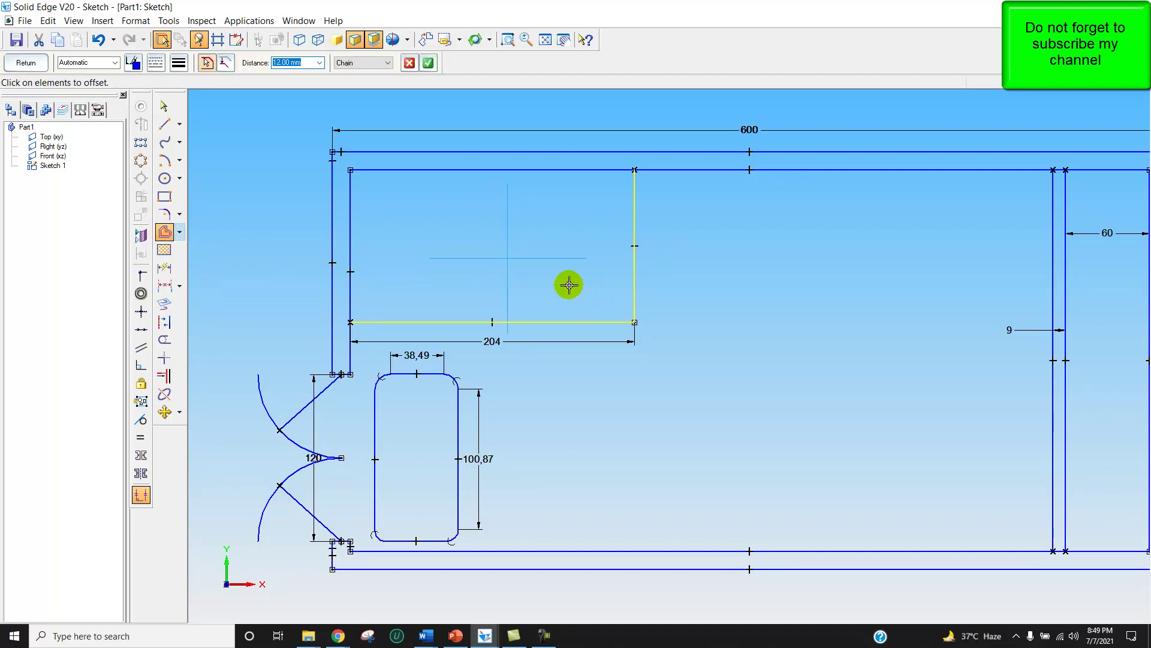
click(304, 63)
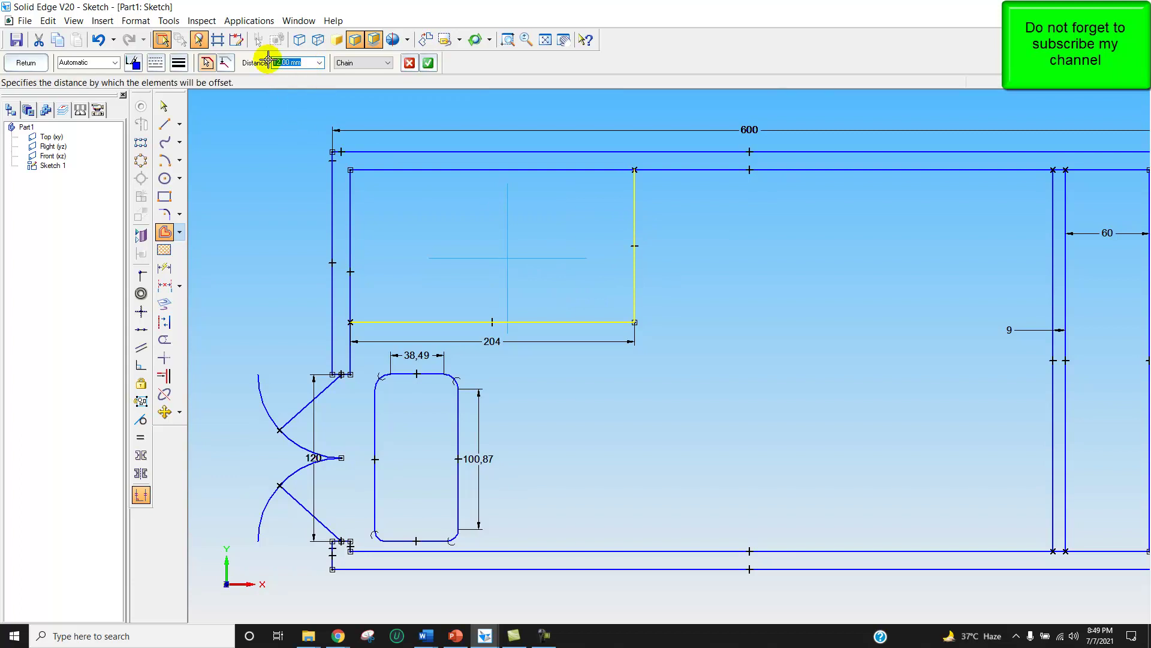
text(9)
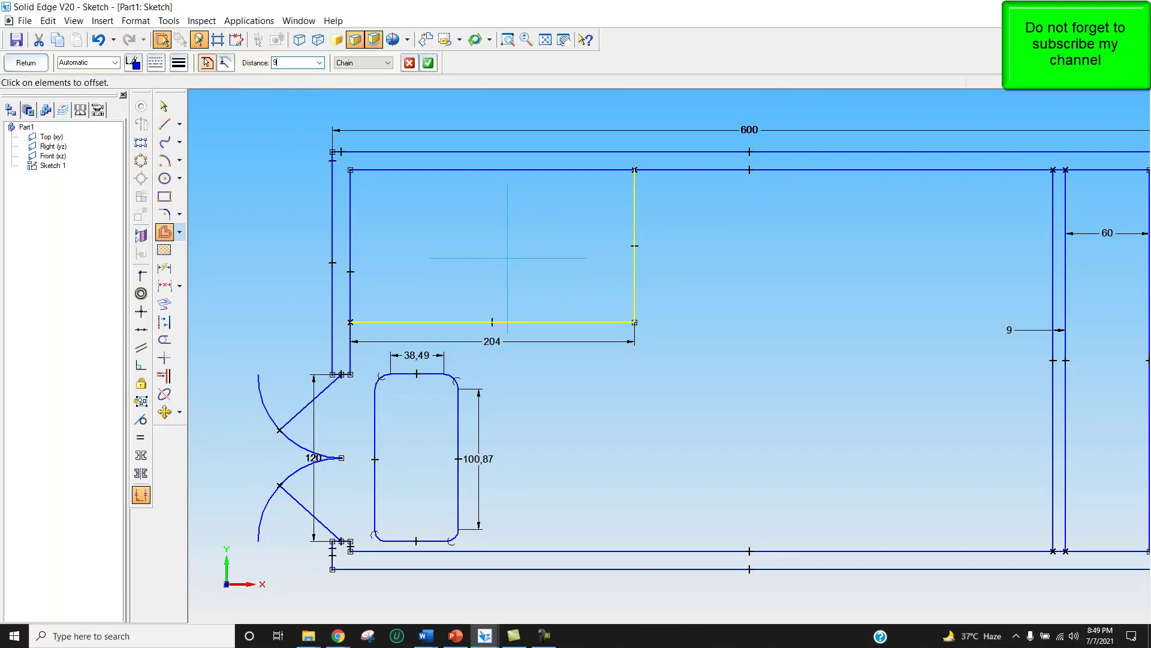
click(429, 62)
click(673, 347)
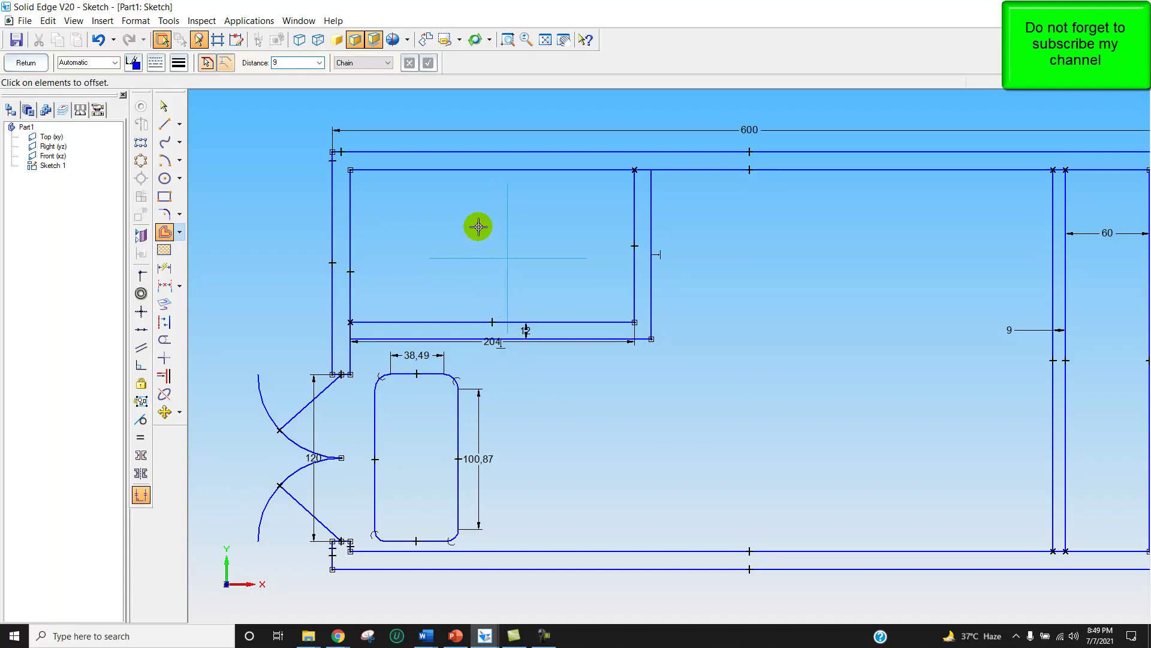
- Dimension the length of the upper-left room's inner vertical line, placing the dimension inside the room
click(164, 268)
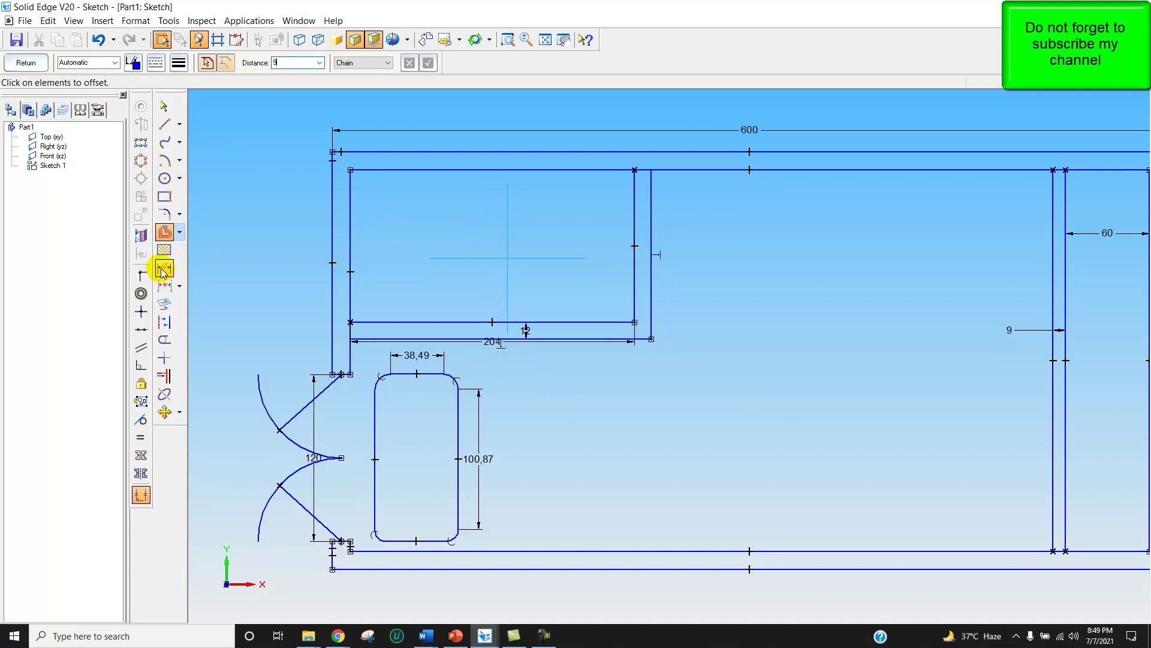
click(633, 216)
click(602, 217)
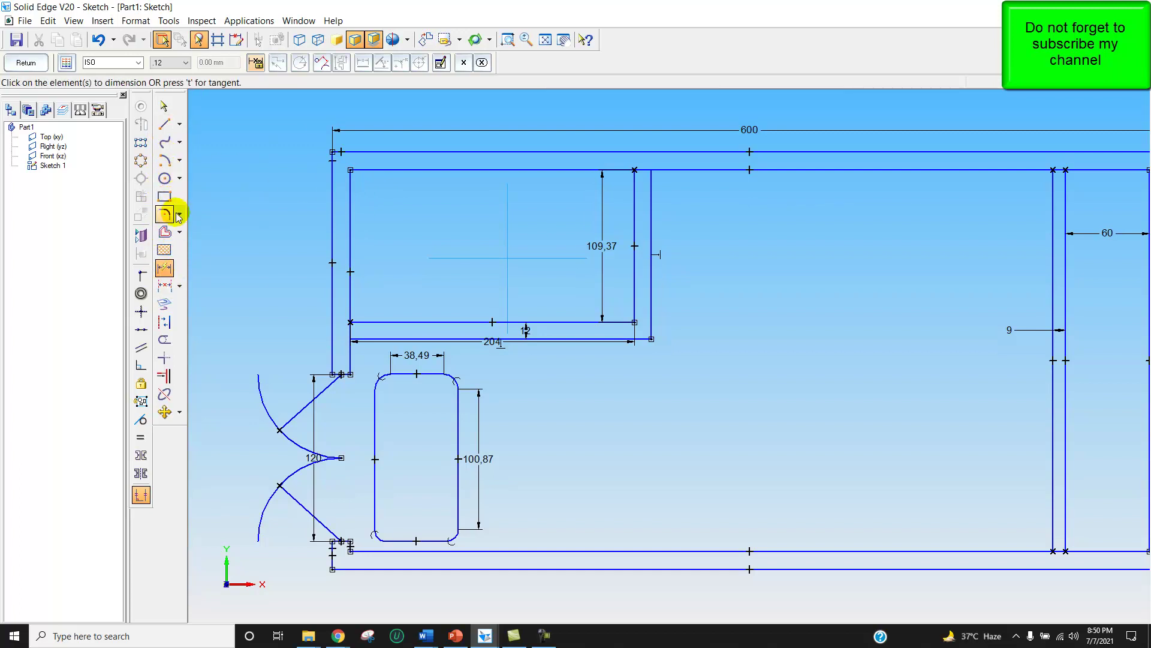
- Draw two 13 mm horizontal lines across the left wall beside the upper-left room, about 42 mm apart
click(334, 197)
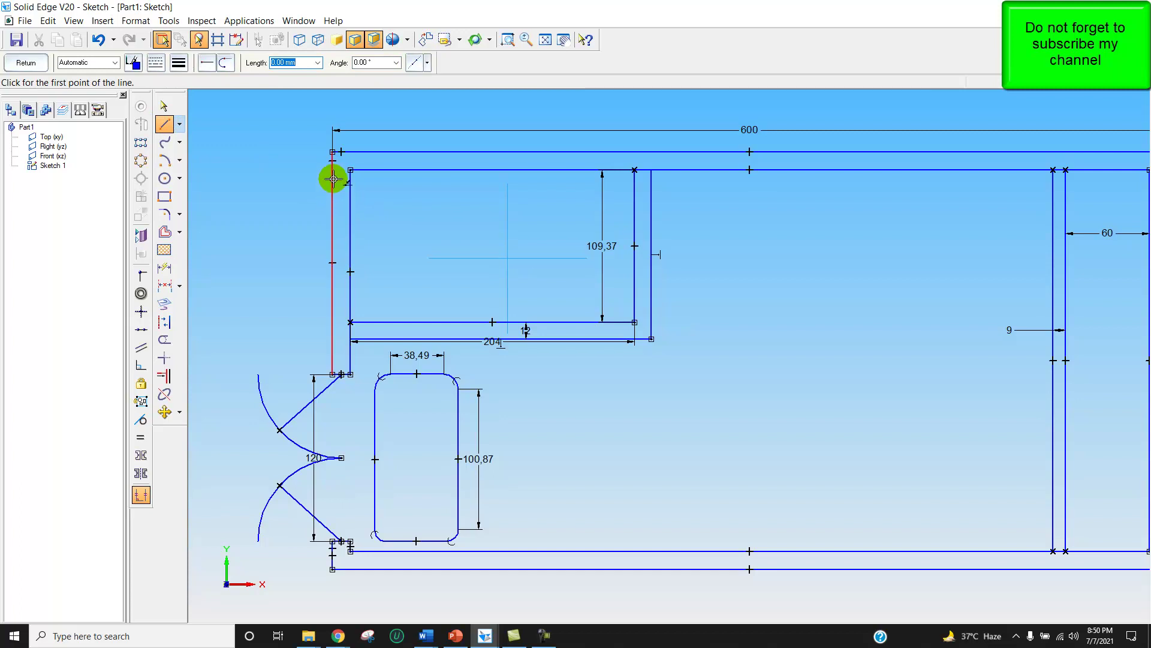
click(333, 178)
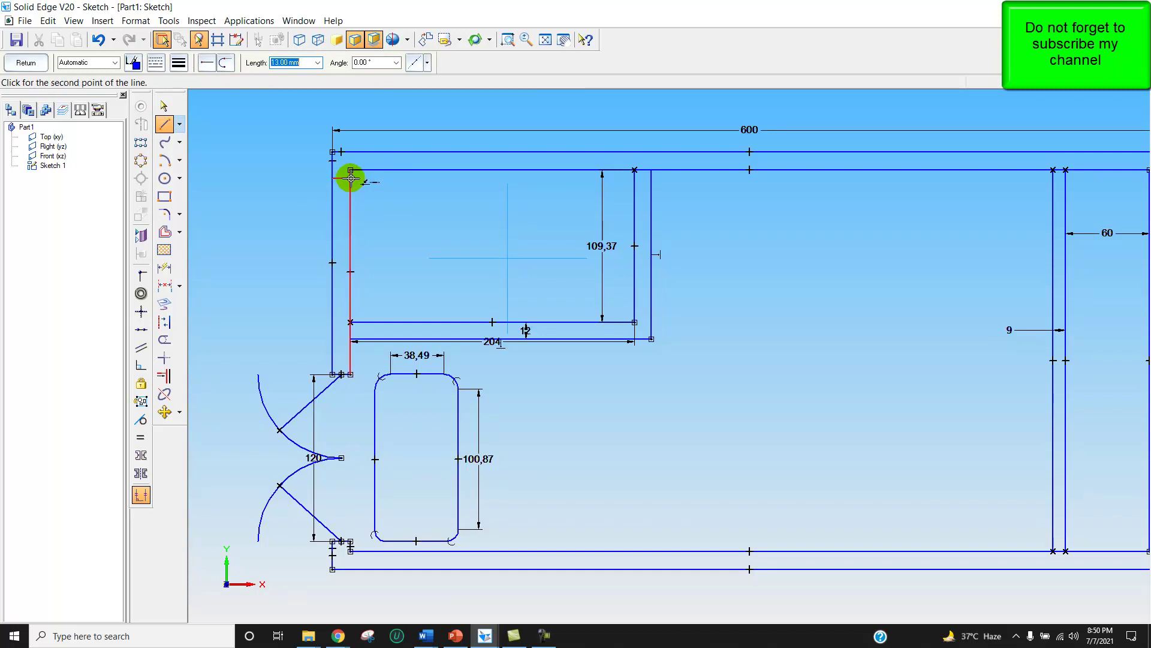
click(351, 178)
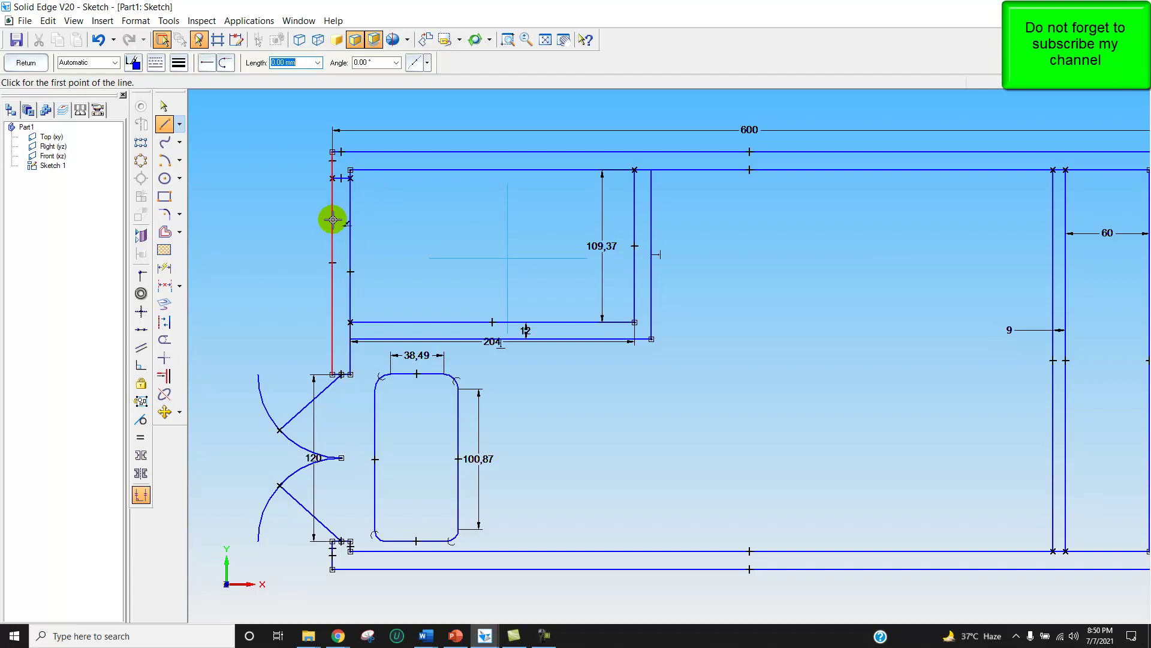
click(333, 237)
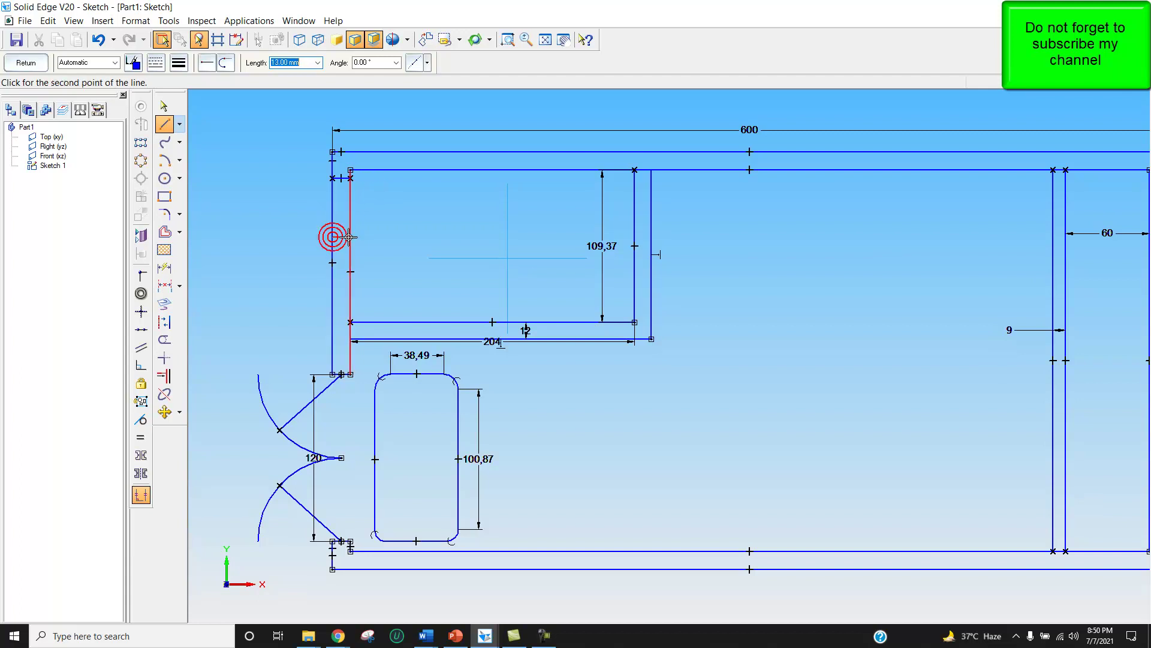
click(351, 237)
click(440, 251)
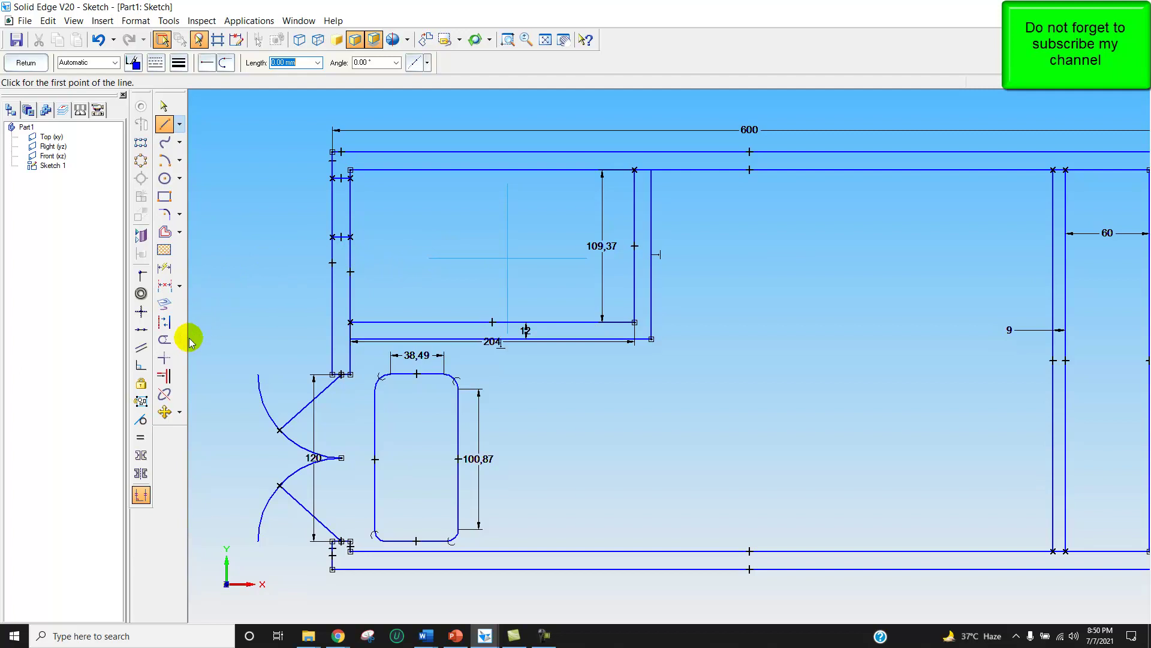
- Dimension the gap between the two short lines across the left wall beside the upper-left room and set it to 42 mm
click(165, 286)
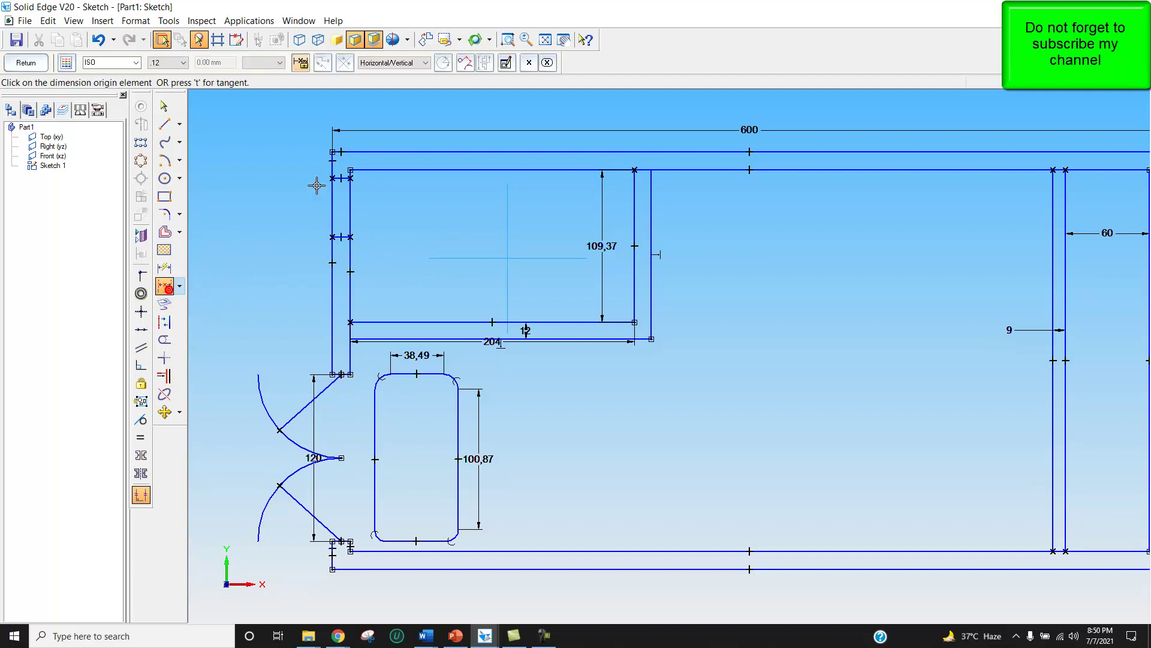
click(334, 231)
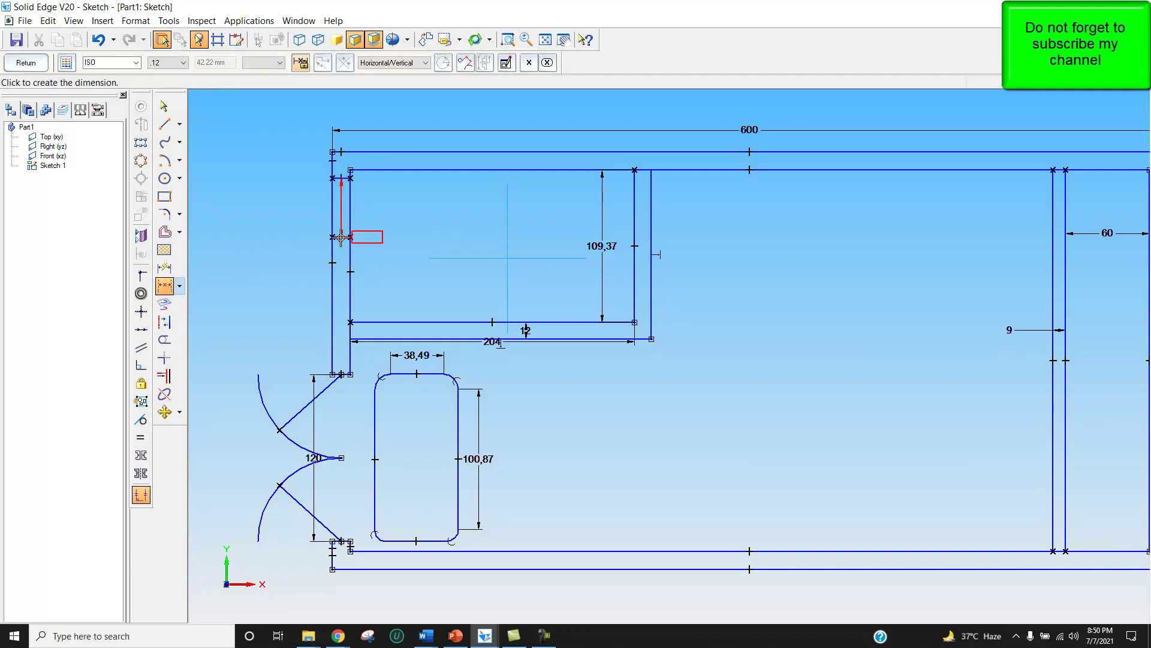
click(297, 219)
click(258, 258)
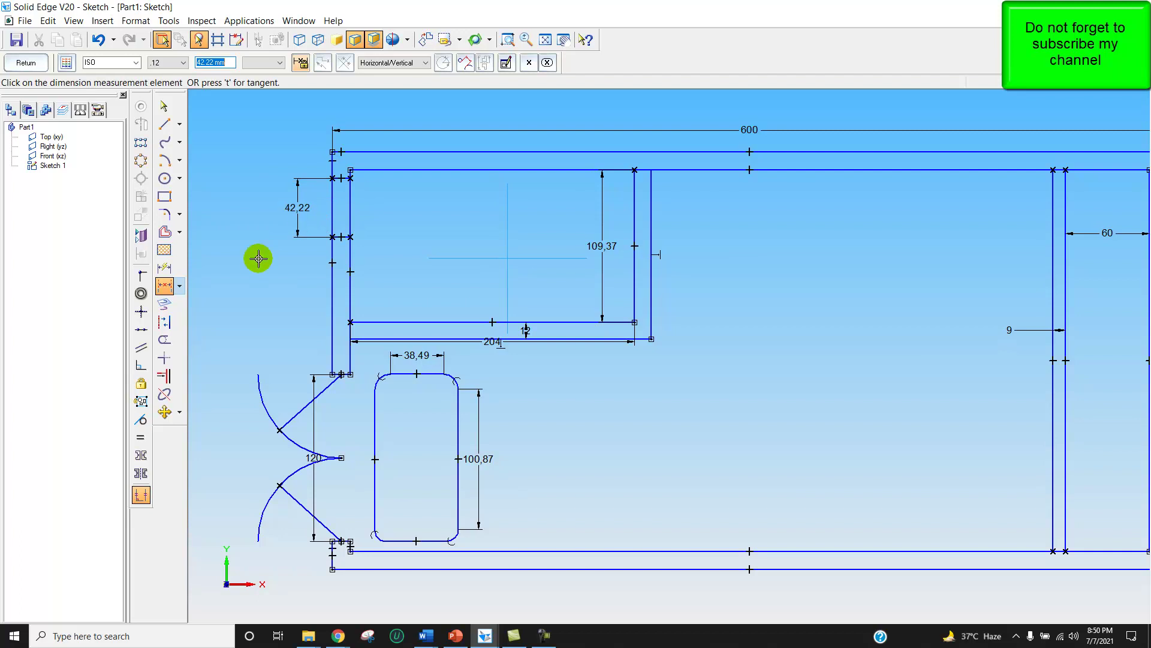
text(4)
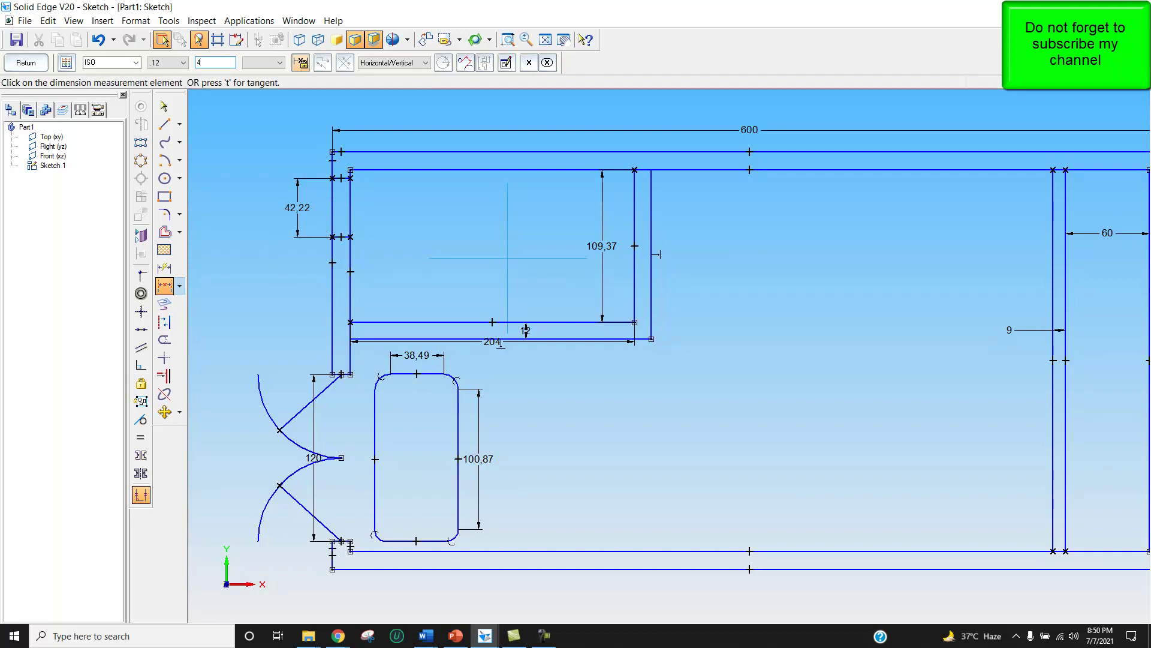
text(2)
key(Return)
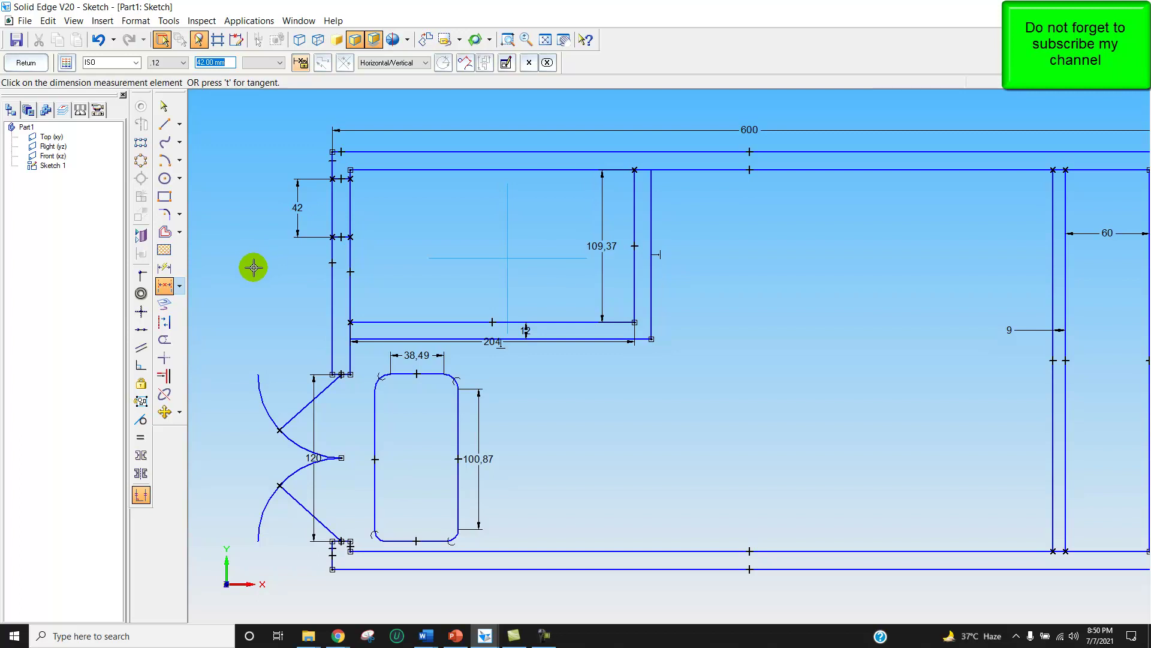
- Trim the inner and outer left wall lines between the two short lines to open the 42 mm gap
click(164, 340)
click(351, 217)
click(326, 216)
click(332, 211)
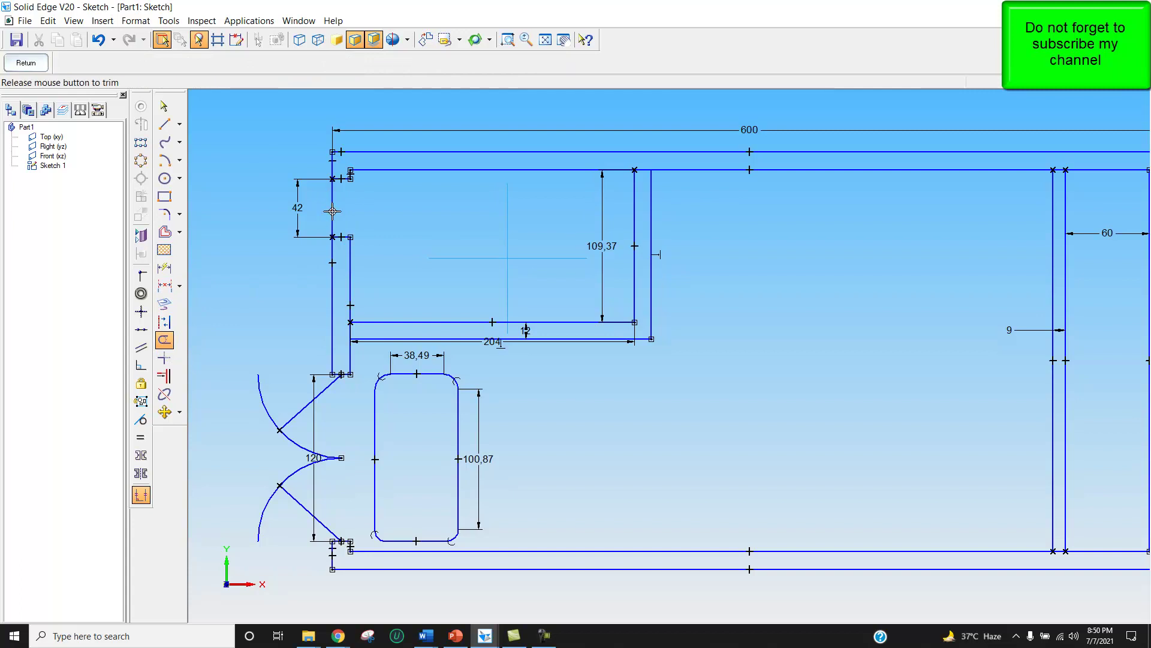
- Draw a 42 mm radius door-swing arc outward from the opening's upper jamb midpoint, plus a diagonal leaf line from that midpoint to the arc
click(164, 160)
click(342, 180)
click(331, 235)
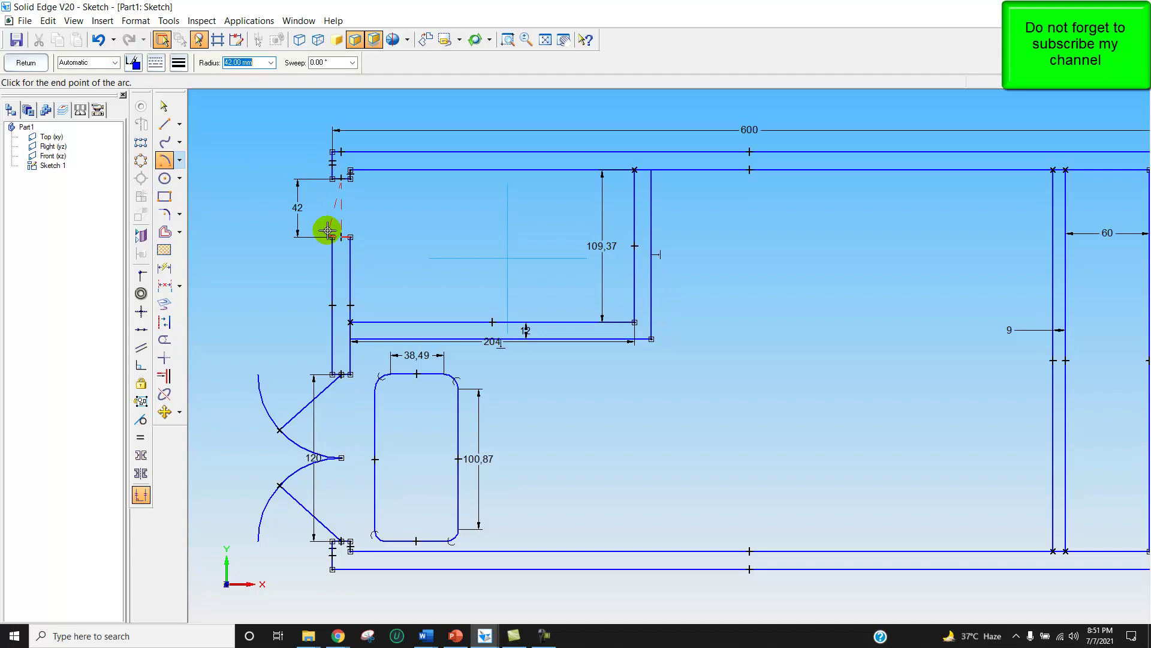
click(291, 179)
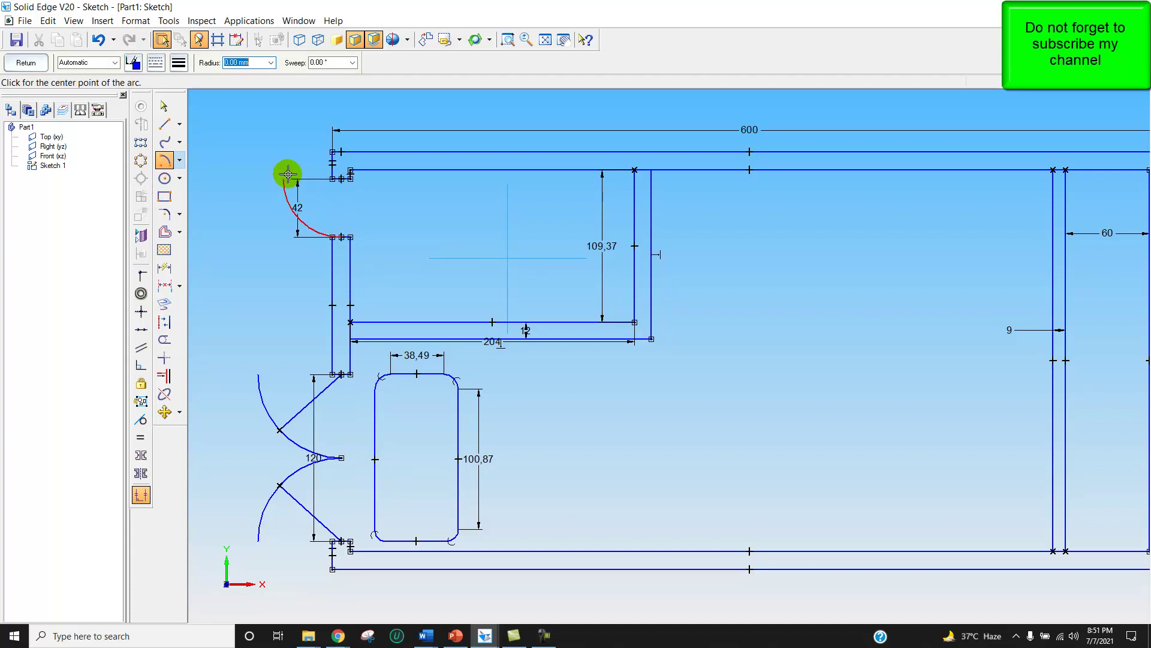
click(166, 130)
click(342, 178)
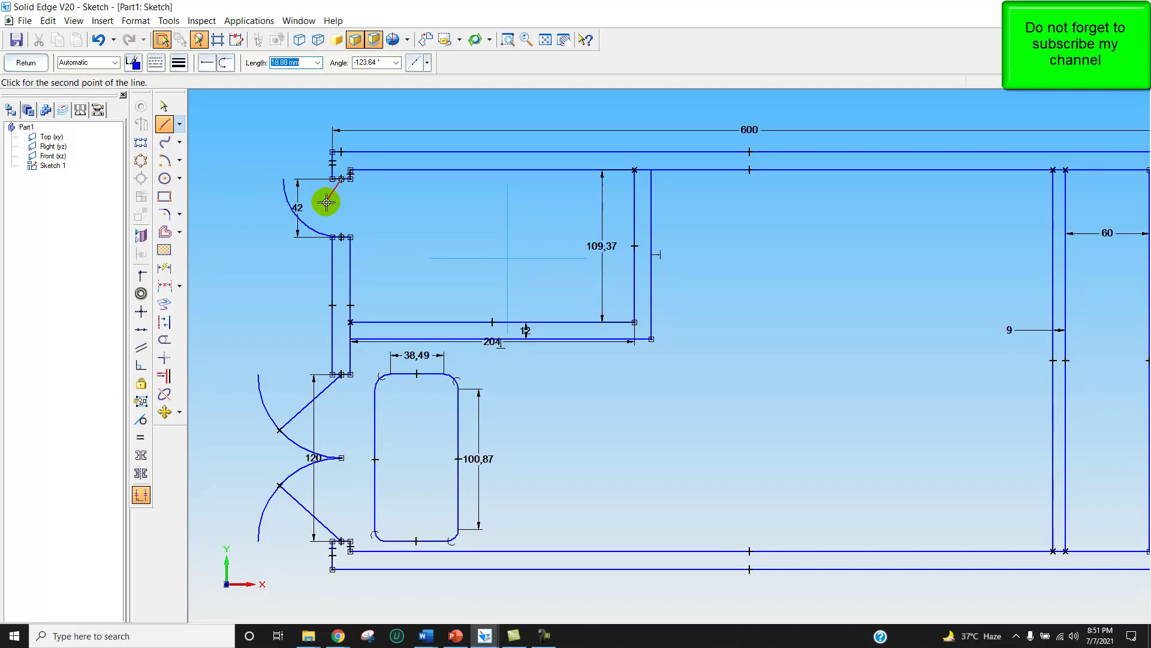
click(304, 223)
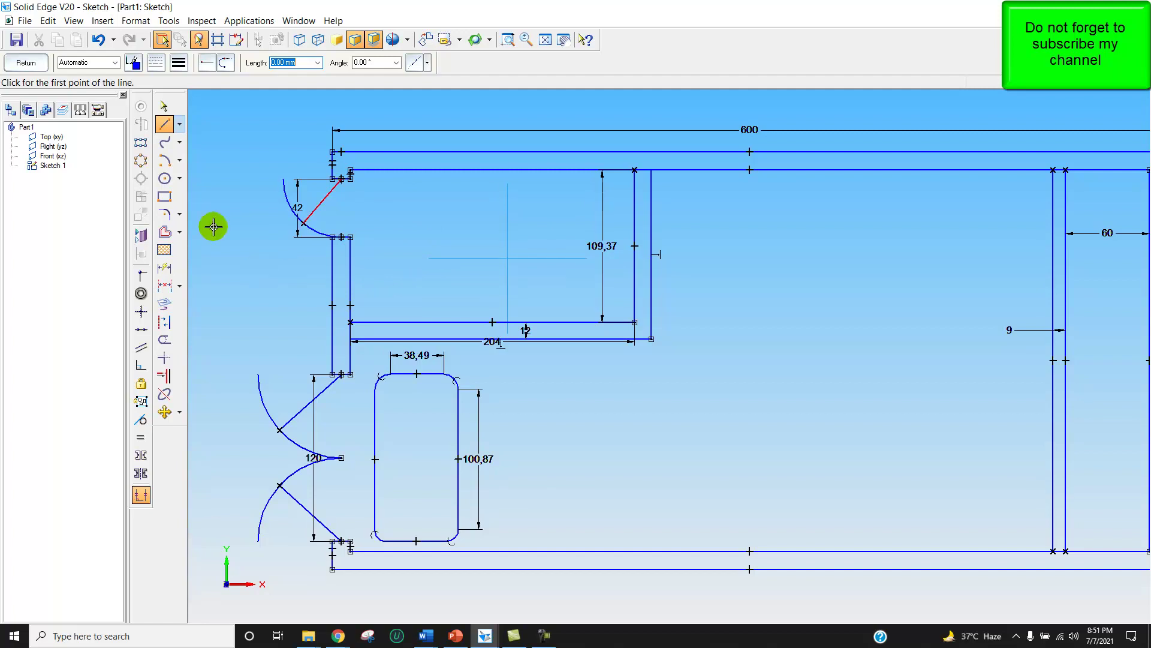
- Draw two 13 mm horizontal lines across the left wall below the single door, about 46 mm apart
click(332, 250)
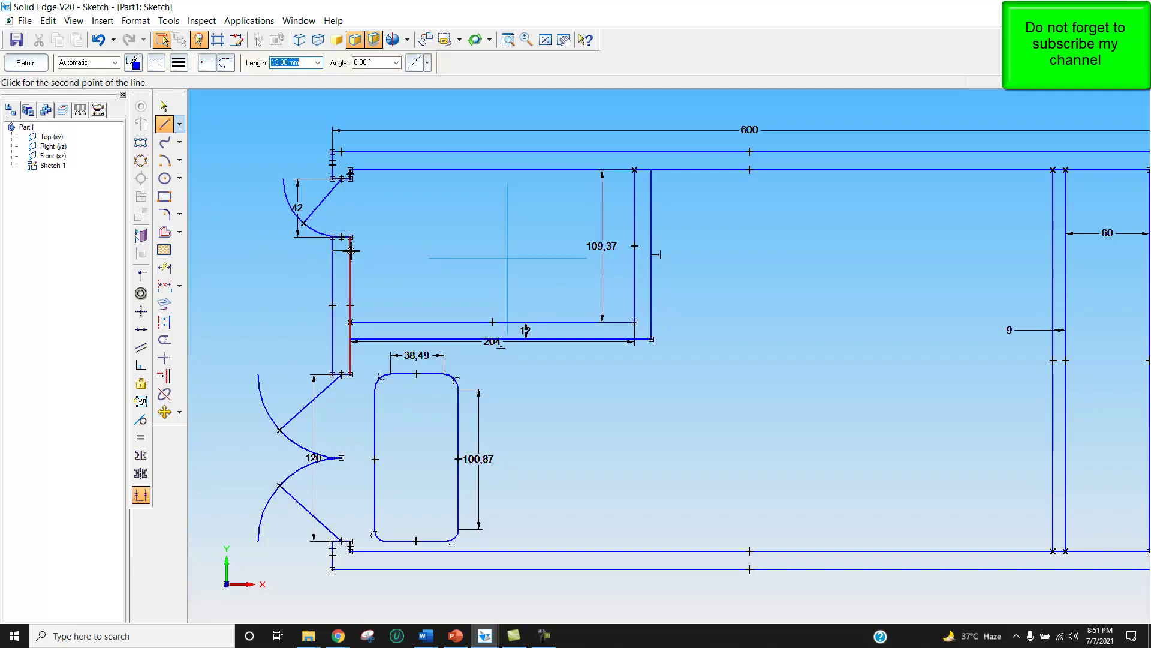
click(351, 251)
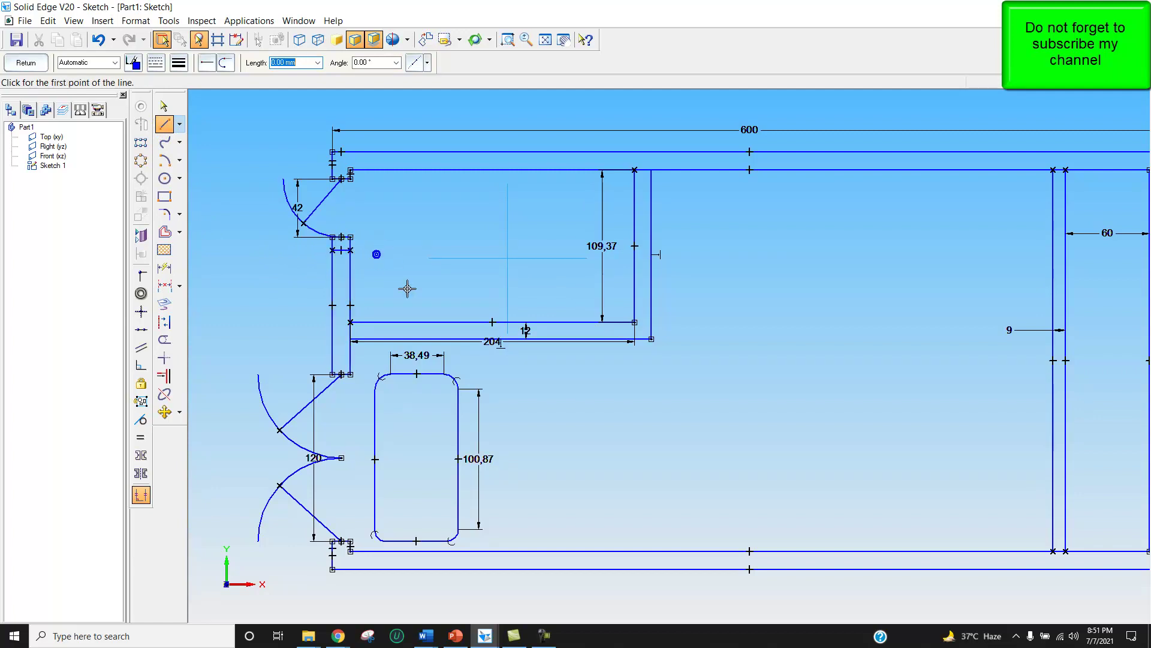
click(351, 312)
right_click(385, 300)
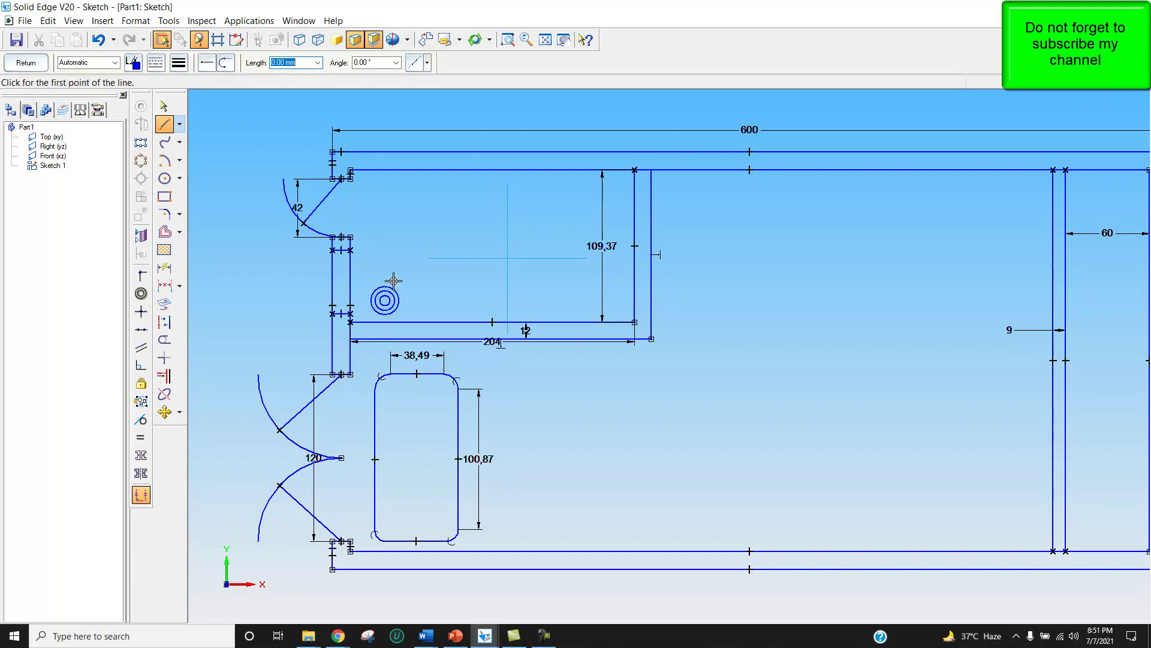
- Dimension the distance between the two new wall-crossing lines, placing the dimension outside the left wall
click(165, 290)
click(342, 313)
click(334, 250)
click(291, 265)
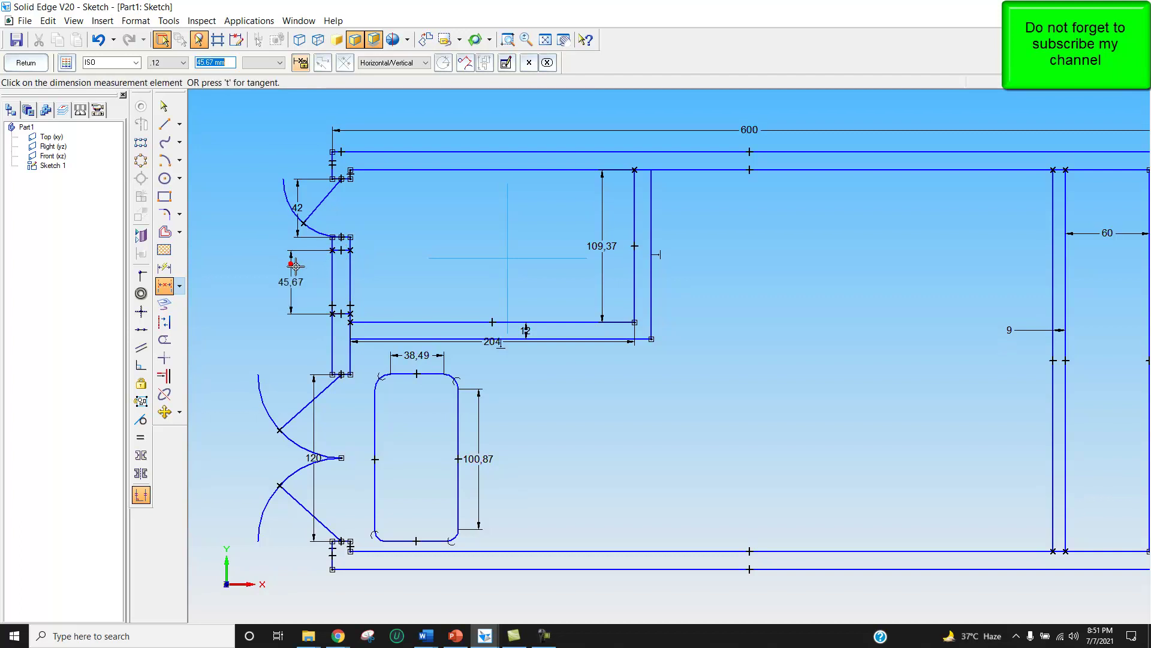
click(409, 271)
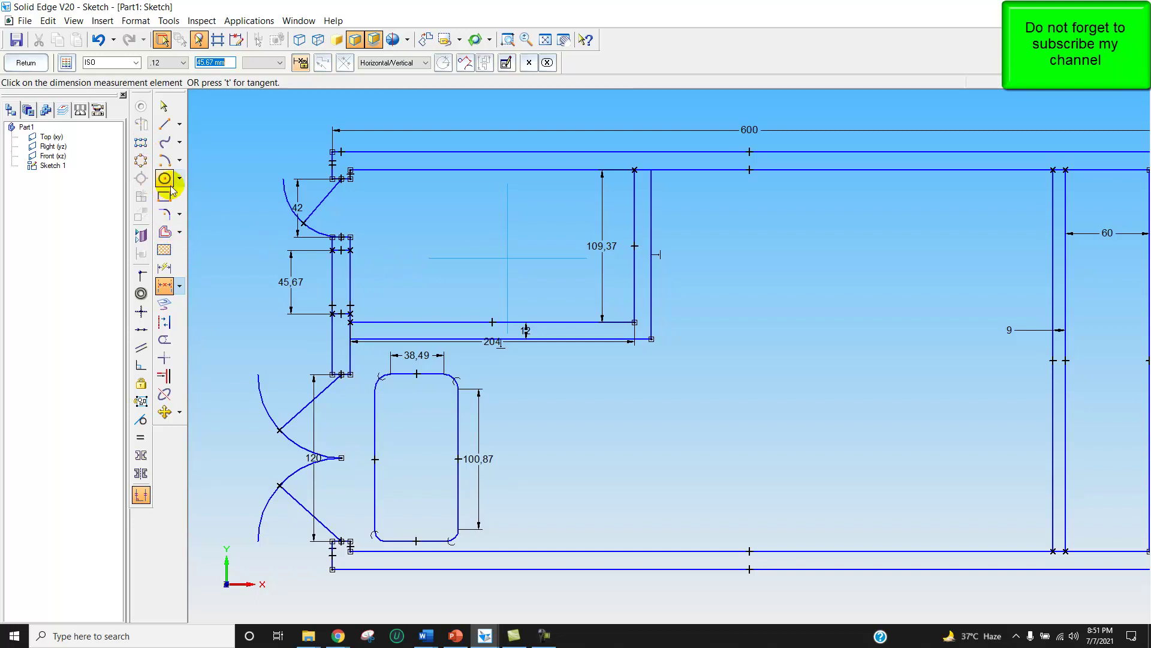
- Trim the inner and outer left wall lines between the two crossing lines to form the window opening
click(165, 339)
click(351, 275)
click(331, 284)
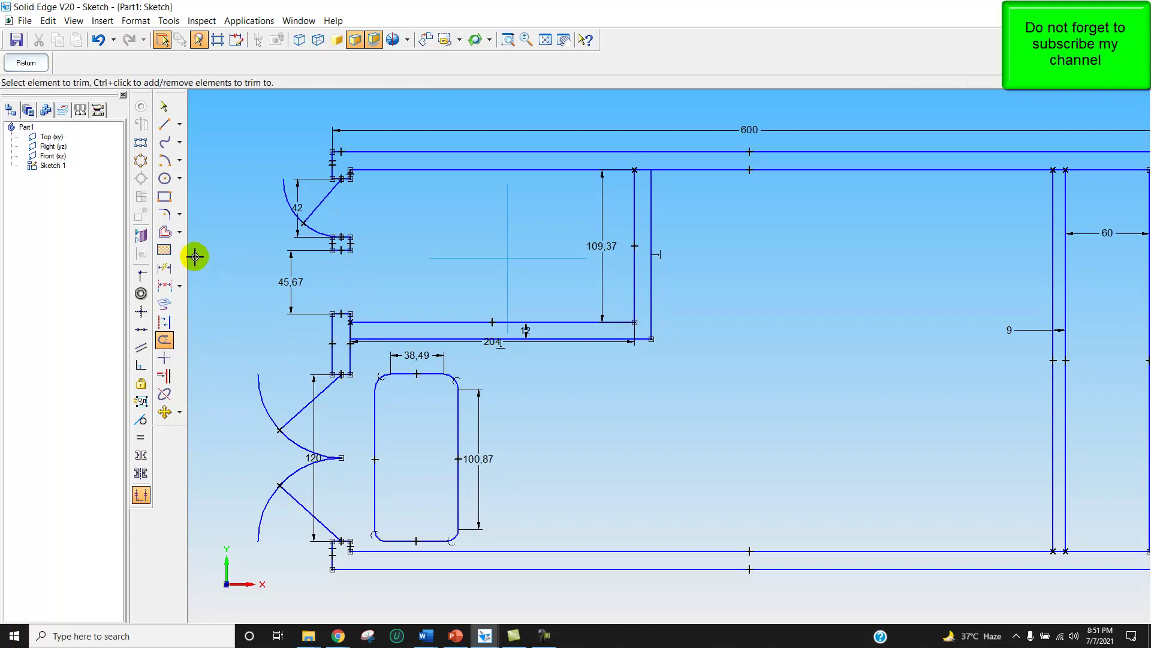
click(164, 124)
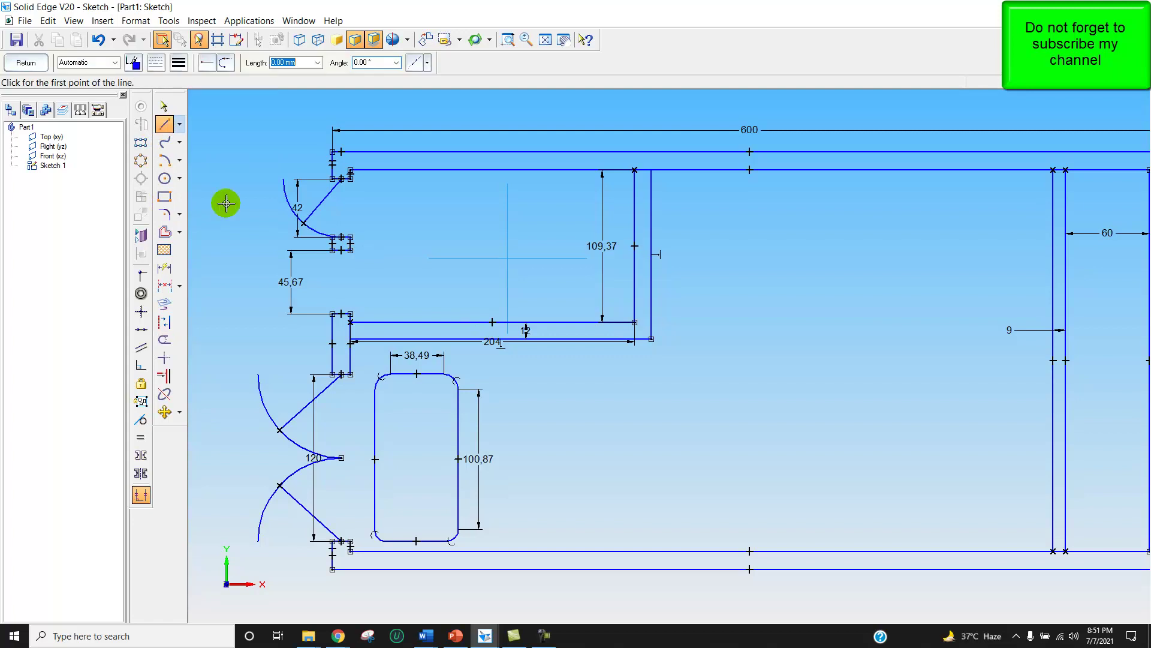
click(507, 40)
mouse_move(311, 242)
mouse_down()
mouse_move(358, 331)
mouse_move(368, 327)
mouse_up()
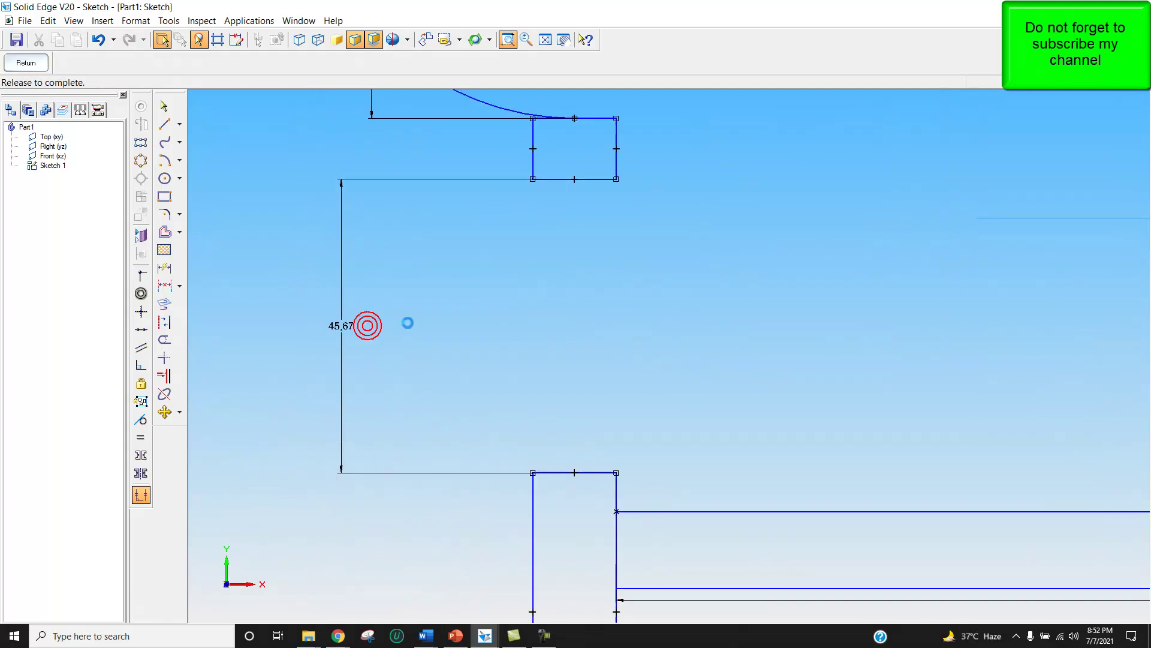
right_click(493, 265)
click(166, 197)
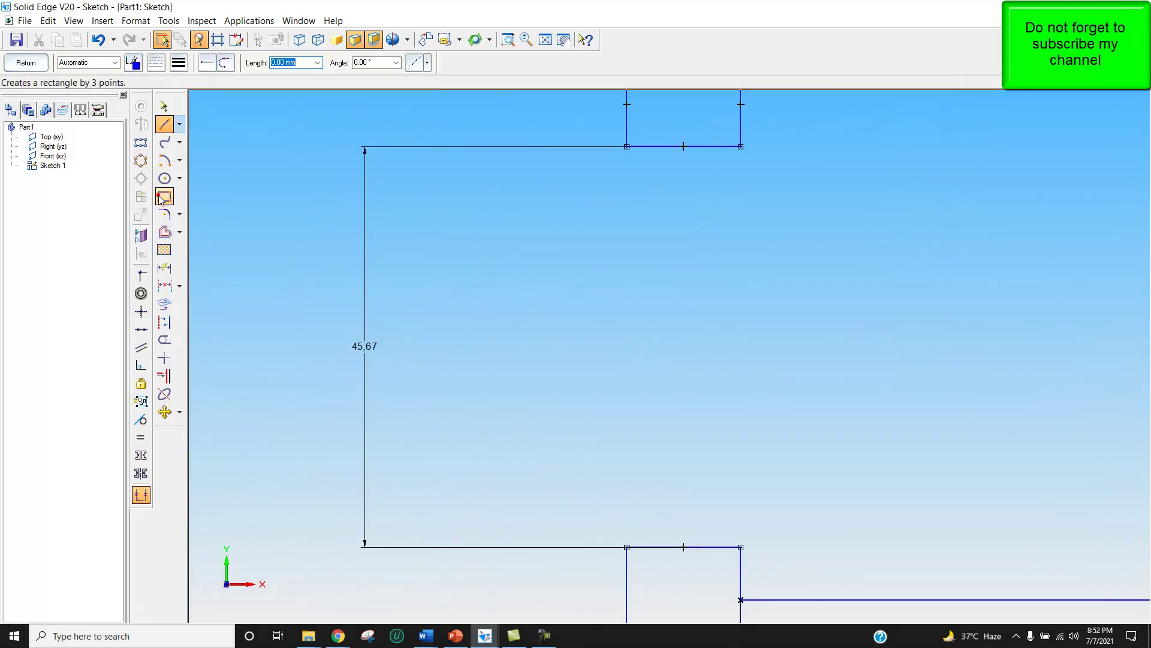
click(674, 146)
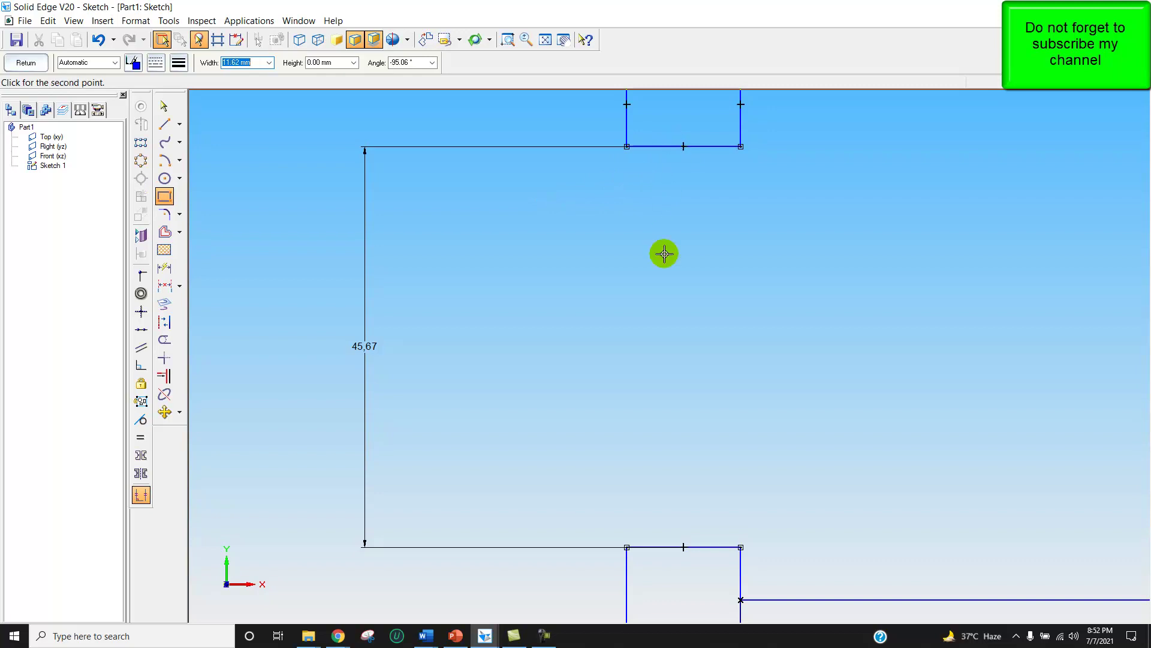
click(674, 546)
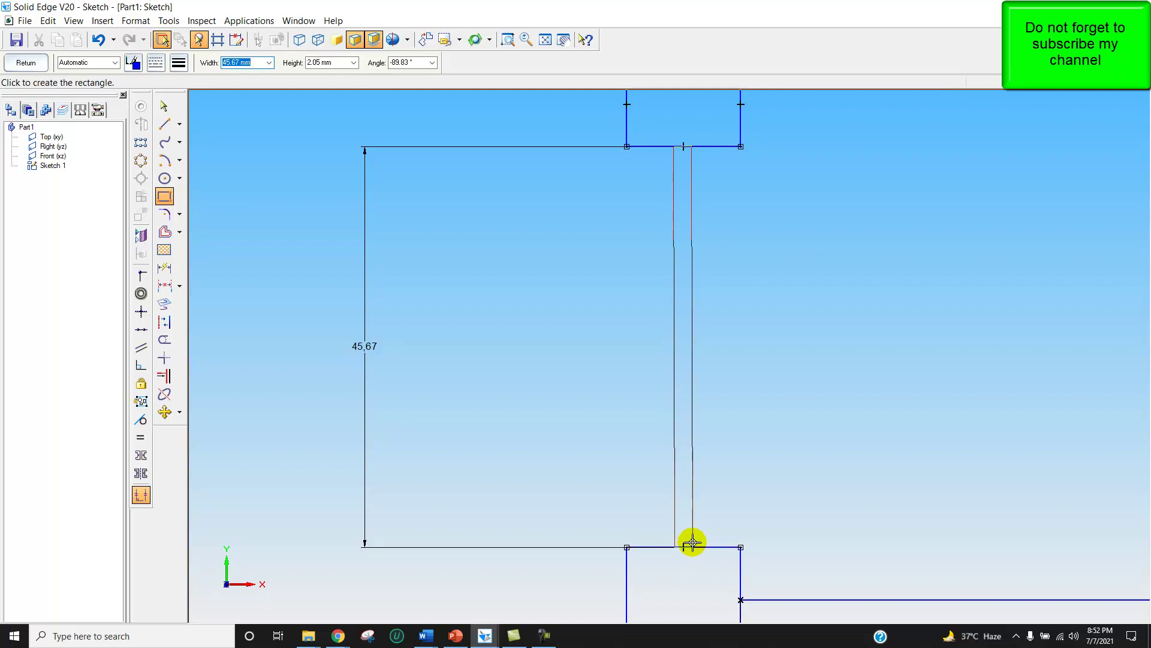
text(2)
key(Tab)
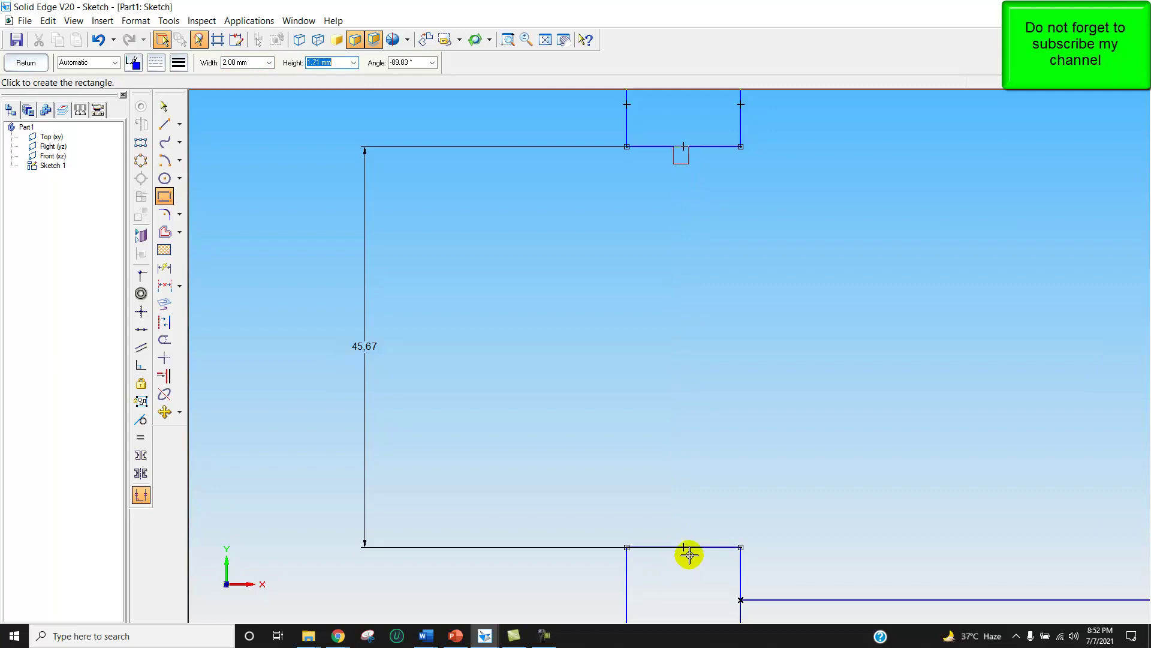
right_click(666, 388)
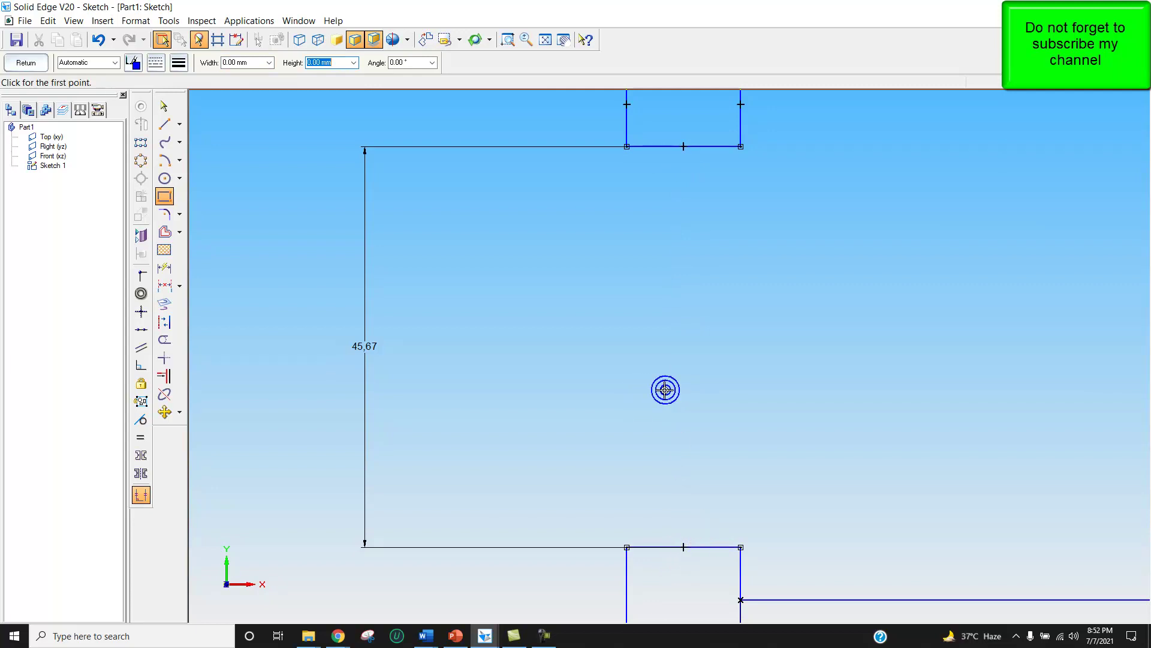
- Draw a three-point rectangle about 2 mm wide spanning the window opening between its jambs, and constrain its outer long side vertical
click(668, 147)
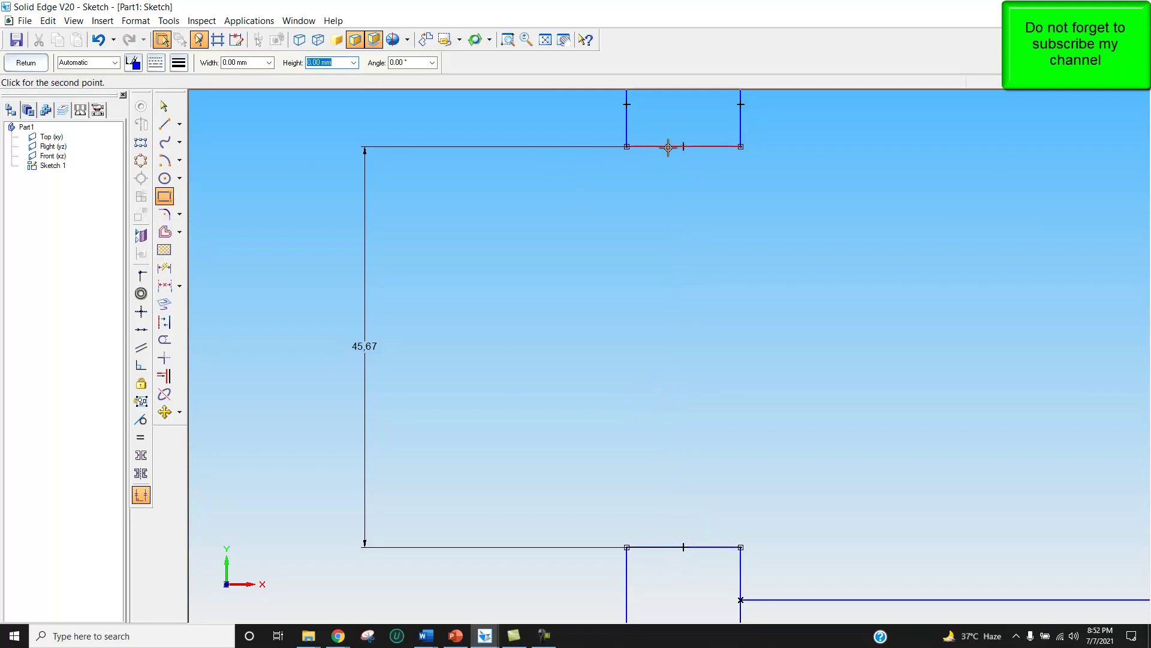
click(672, 546)
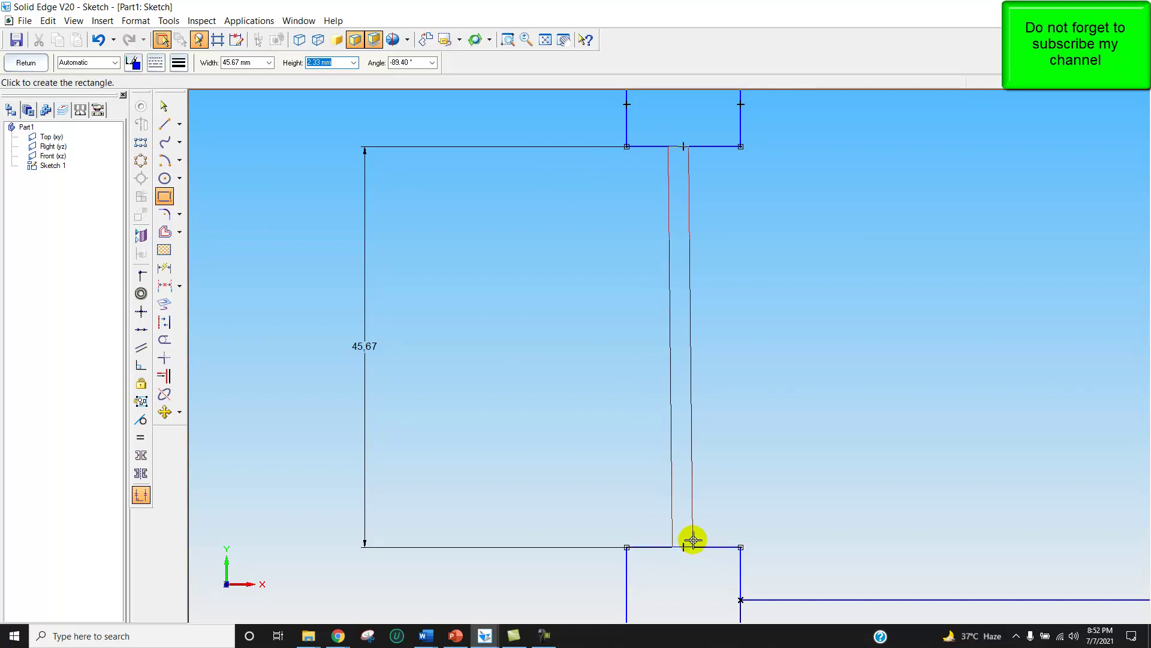
click(693, 542)
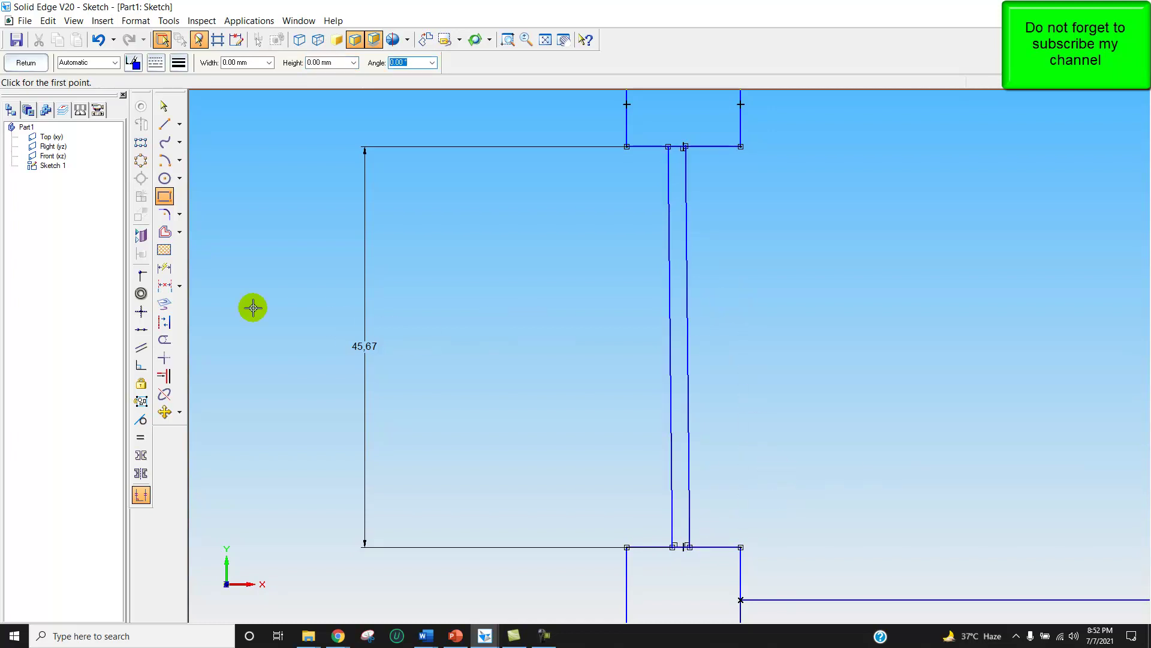
click(141, 312)
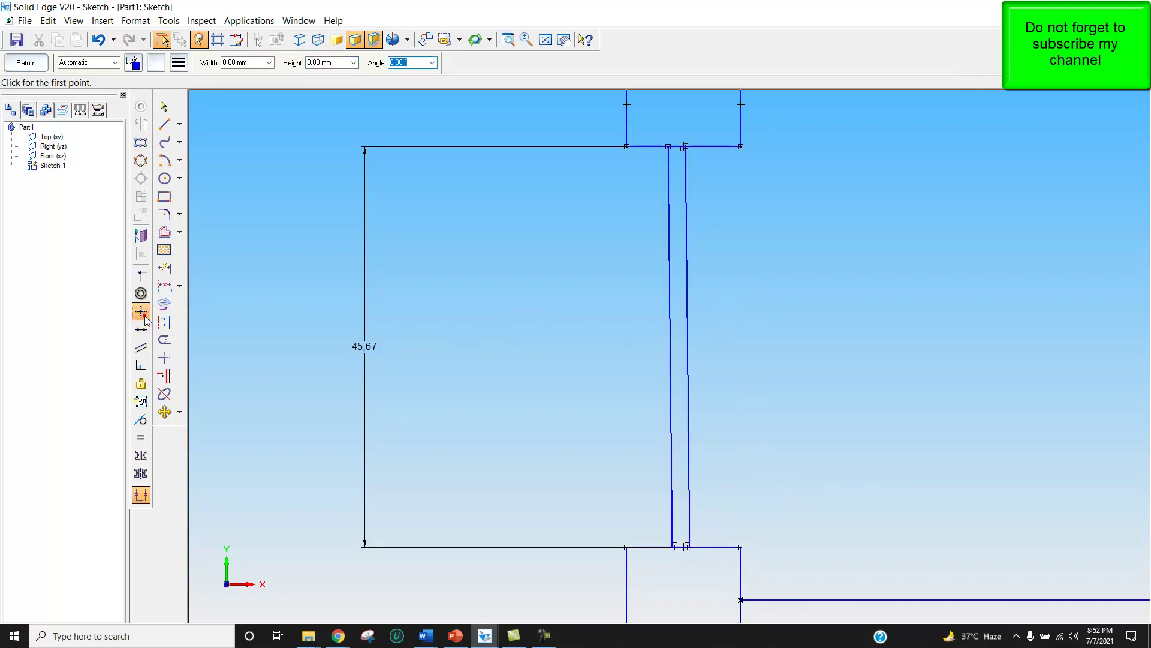
click(668, 262)
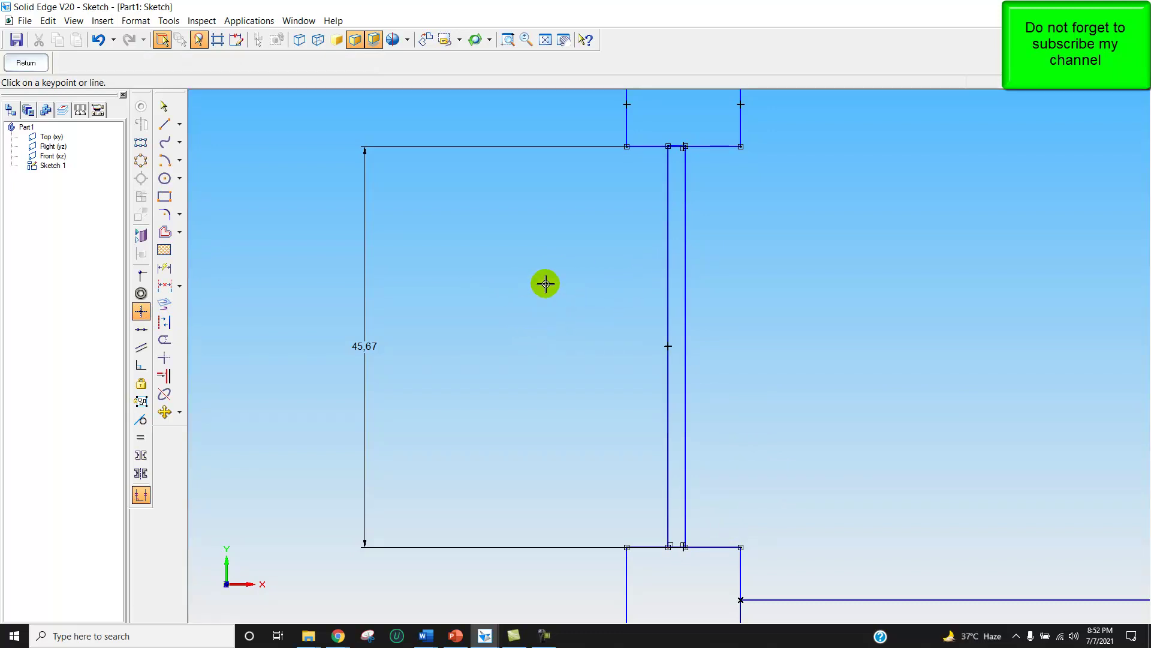
- Draw a vertical line about 153 mm long from the upper-left room's lower outer line down to the bottom wall's inner line
click(545, 39)
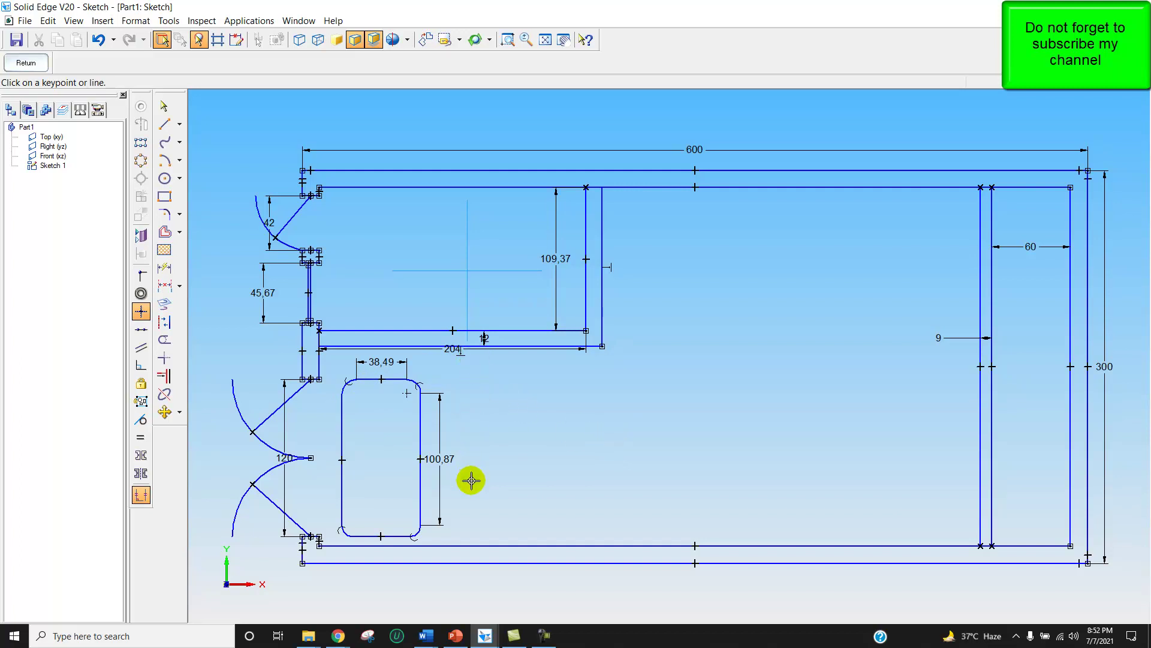
click(166, 125)
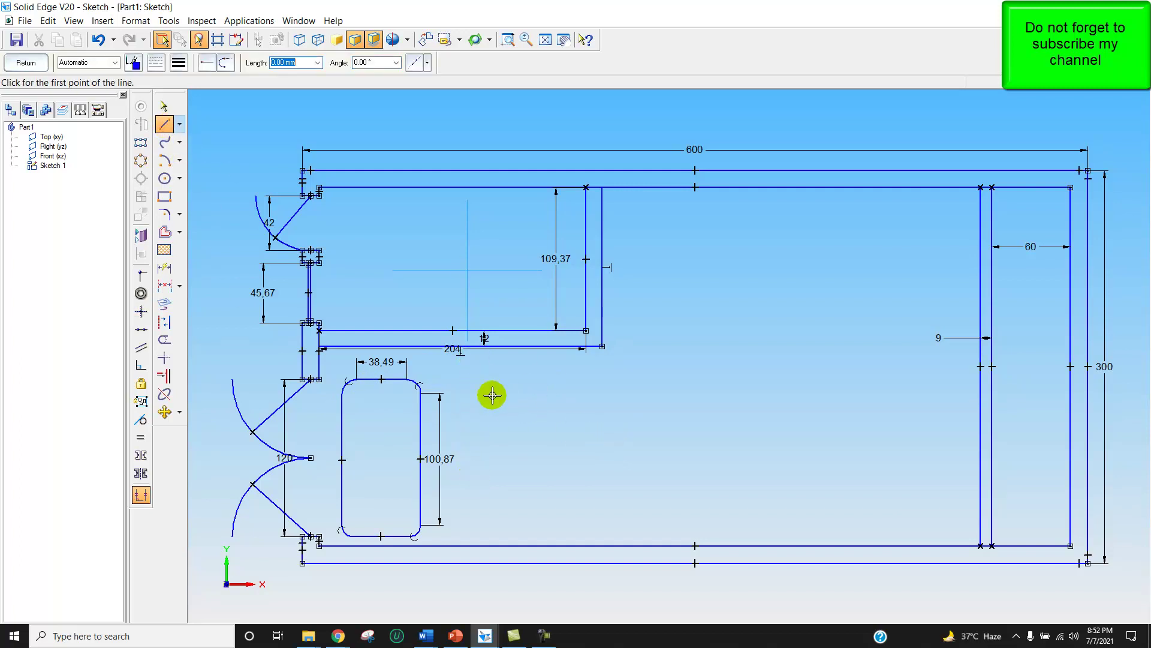
click(452, 348)
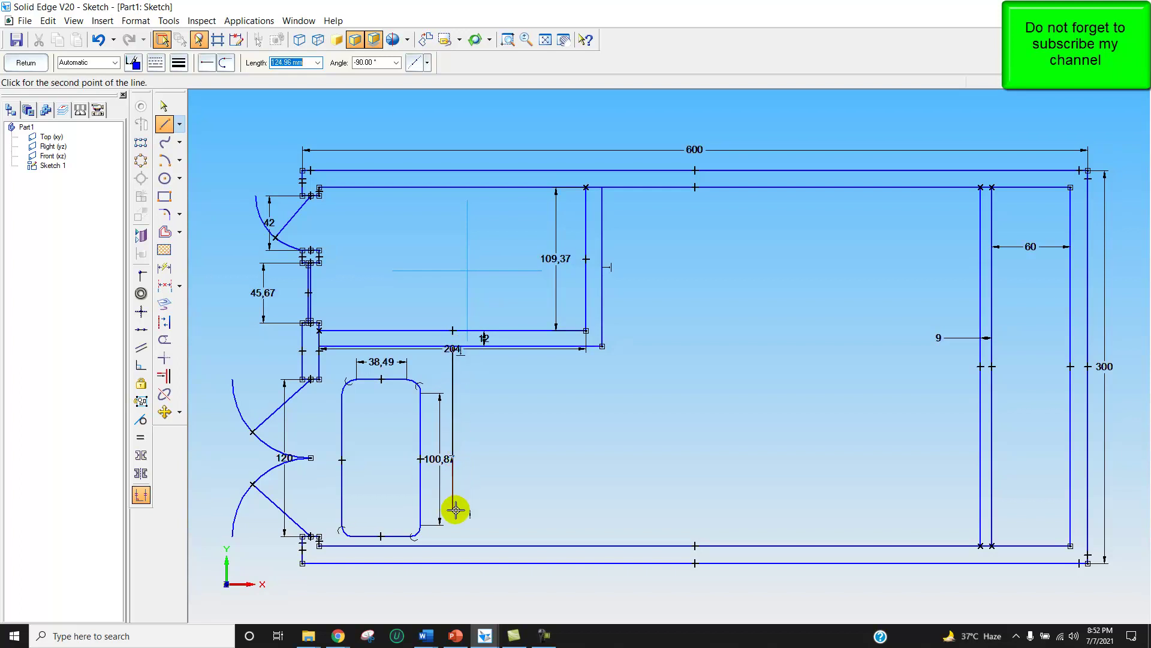
click(452, 546)
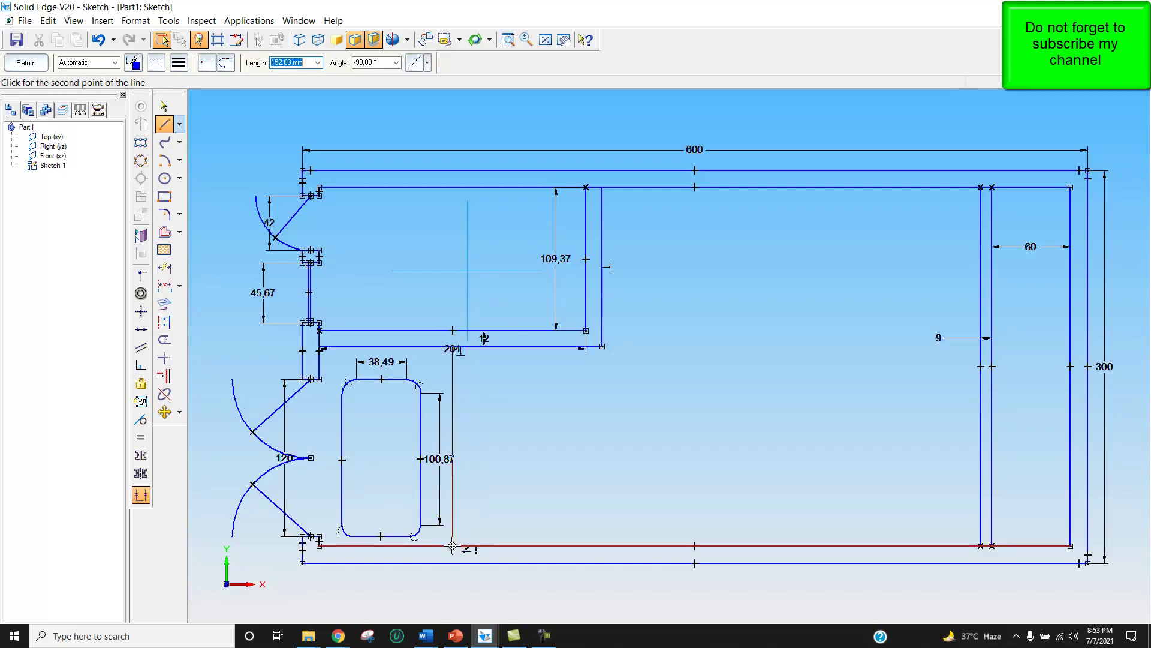
right_click(637, 454)
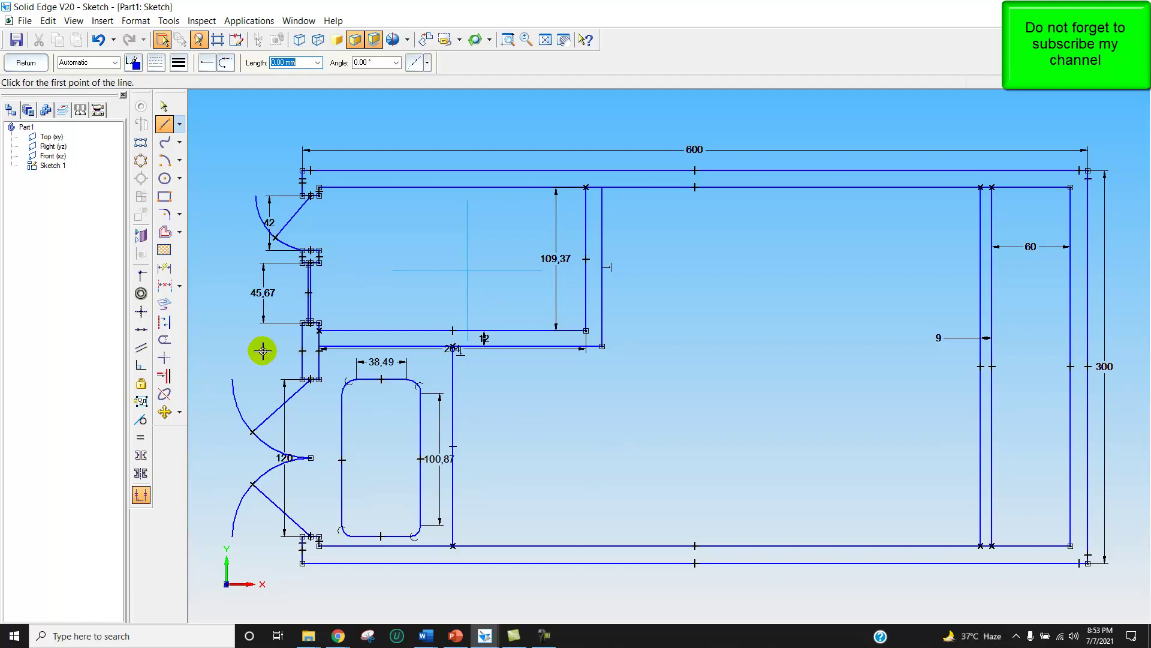
- Offset the new vertical partition line to its right, entering an offset distance of 9
click(164, 233)
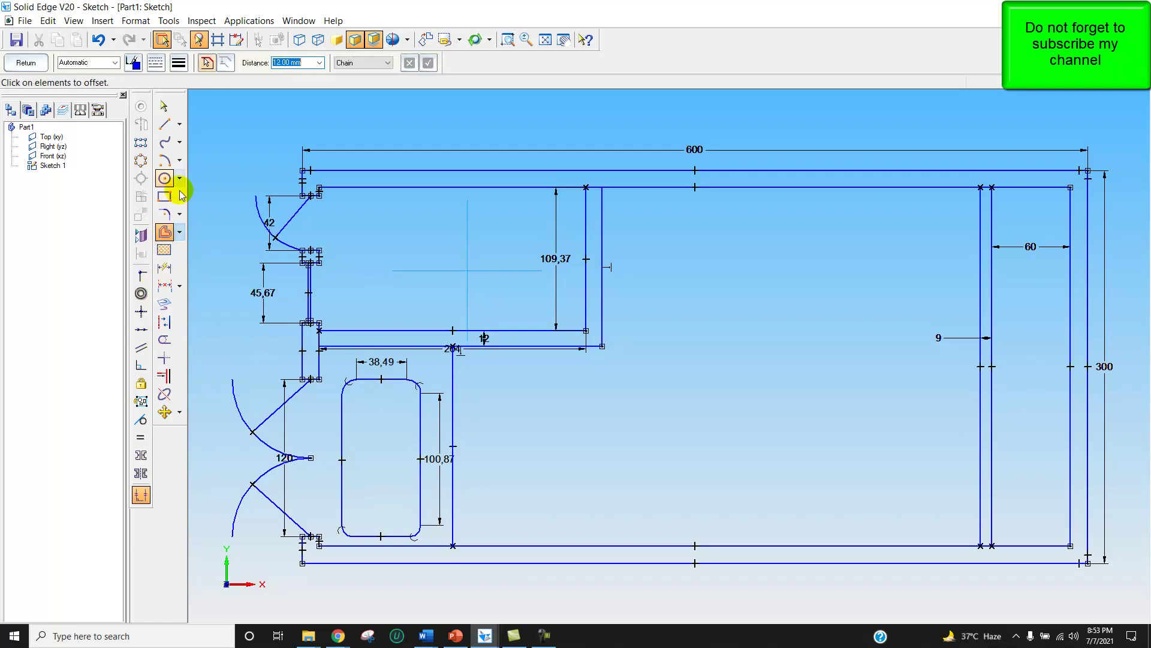
click(297, 62)
drag(298, 62, 266, 62)
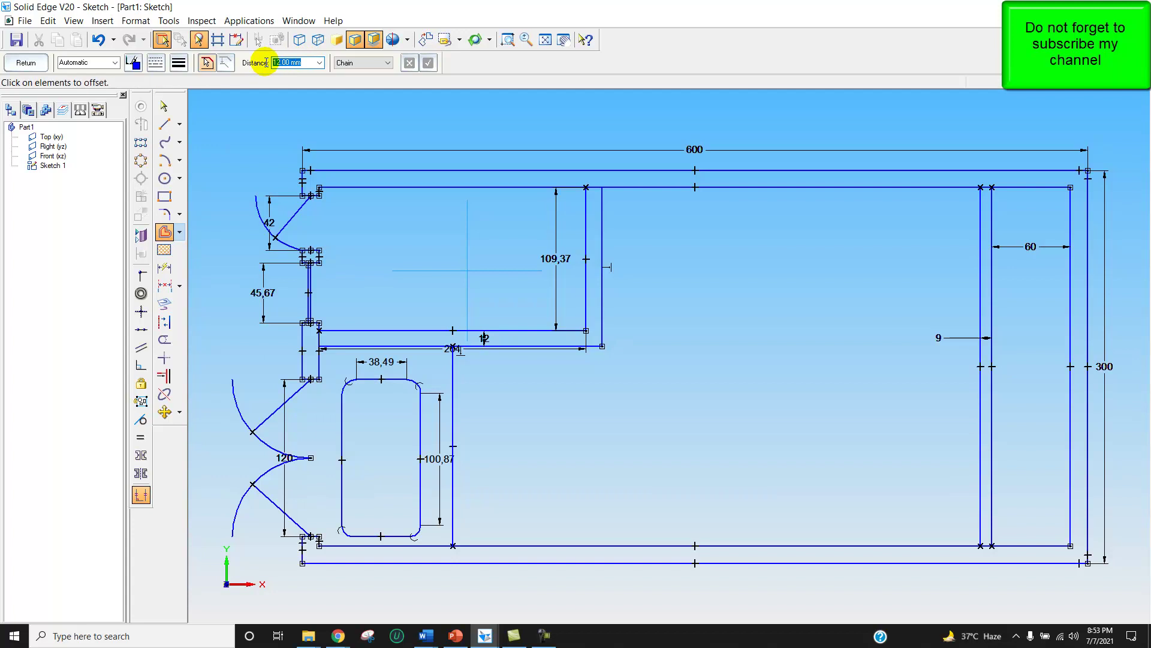
text(9)
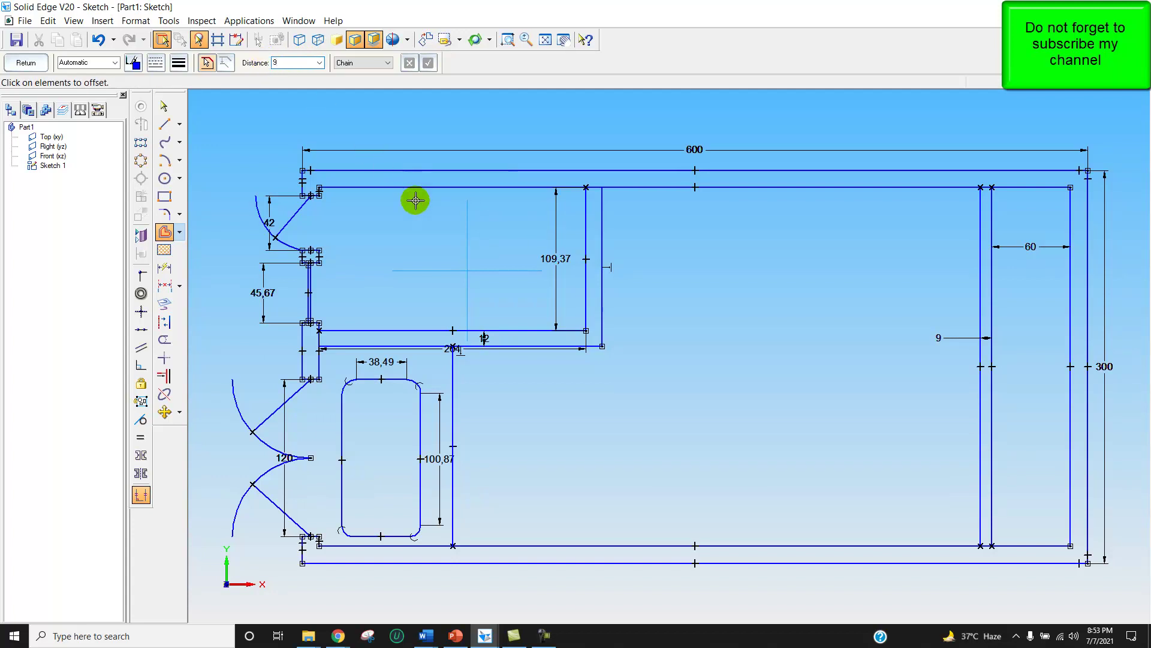
click(455, 383)
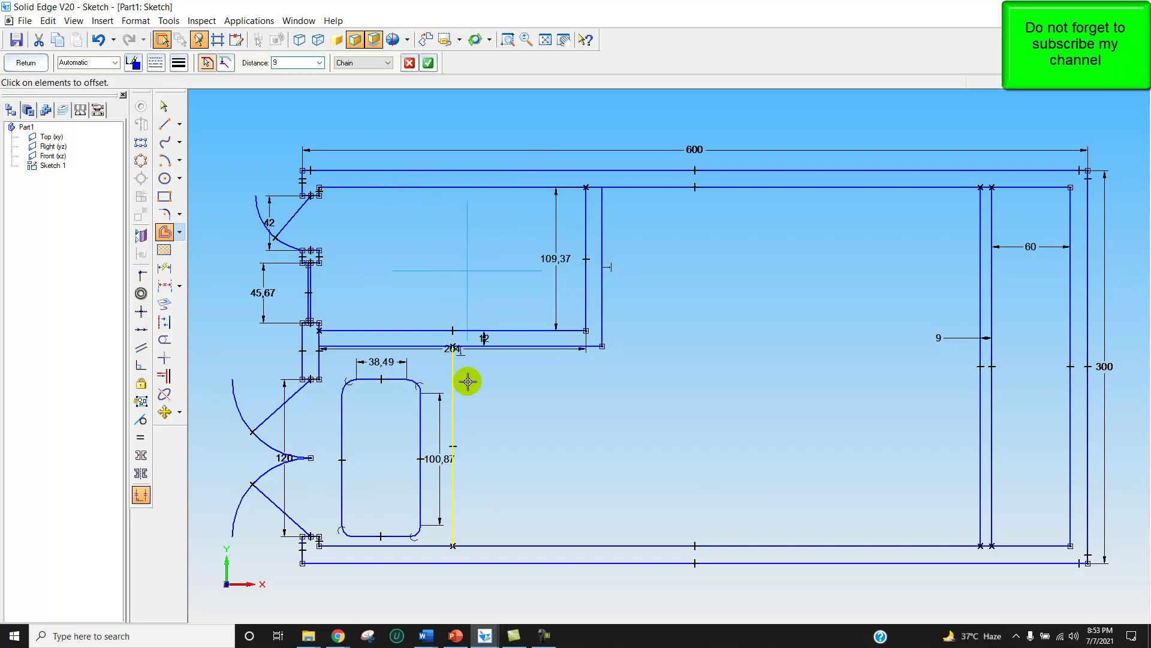
click(428, 62)
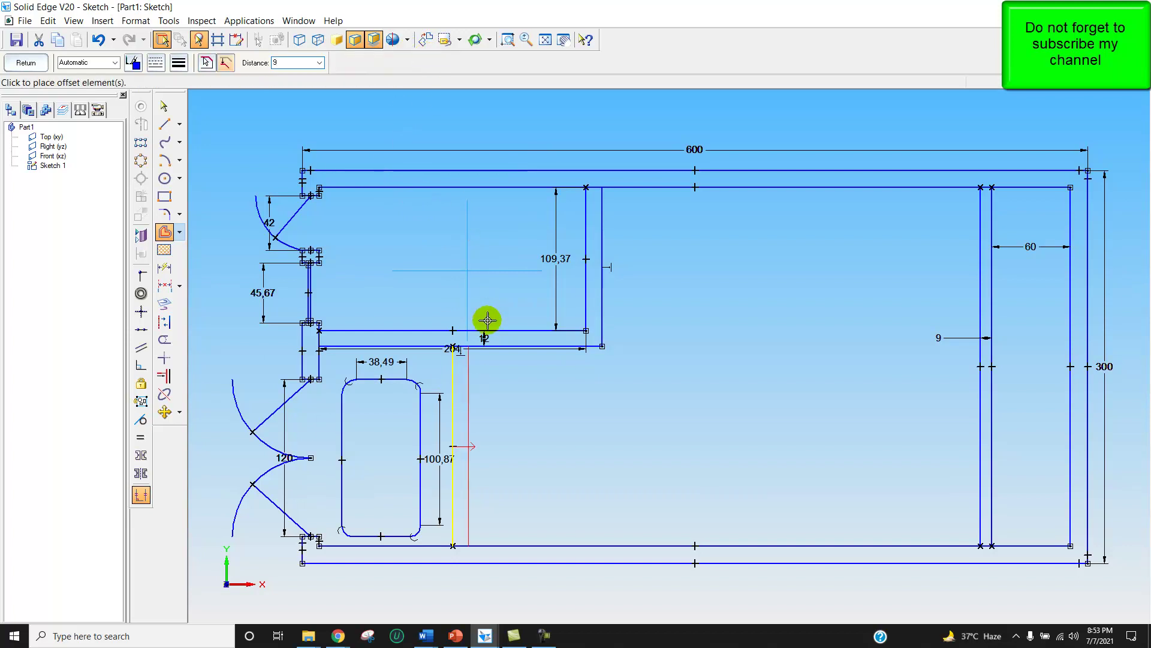
click(659, 388)
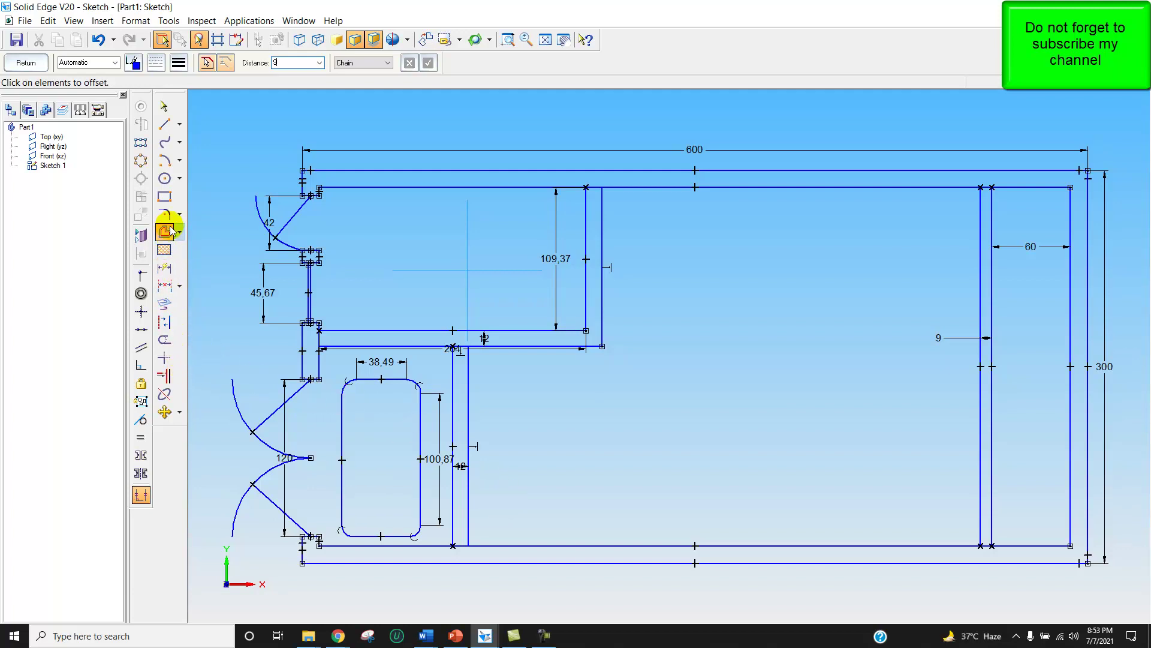
- Draw two horizontal lines about 60 mm apart across the upper half of the new partition, connecting its two vertical lines
click(164, 124)
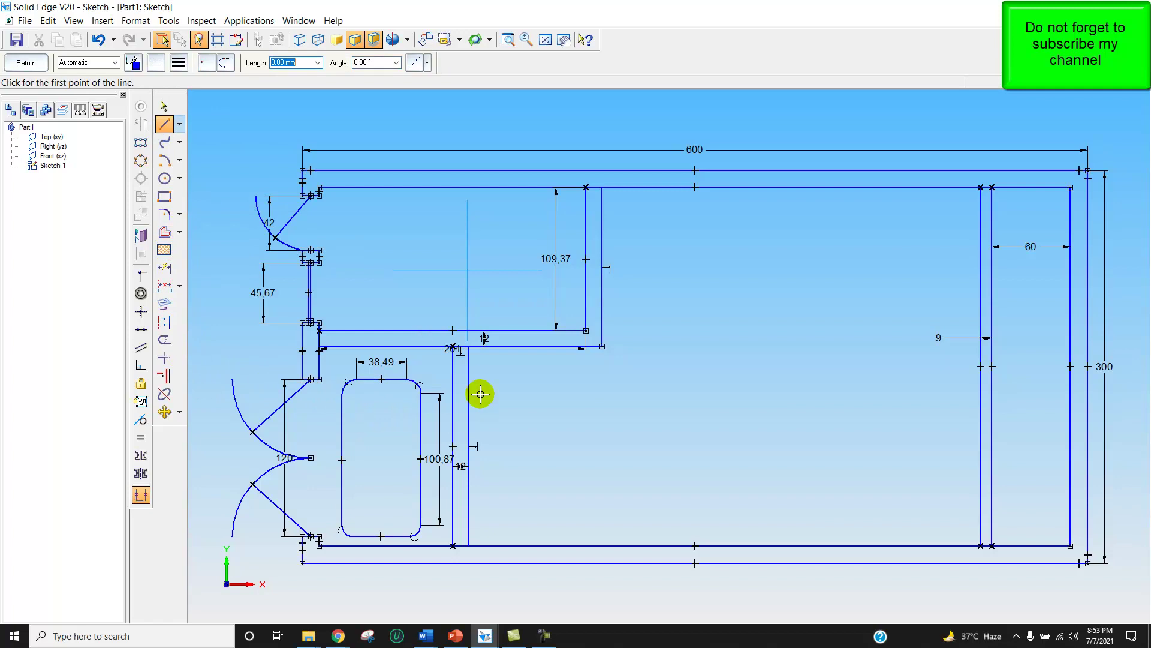
click(455, 363)
click(468, 364)
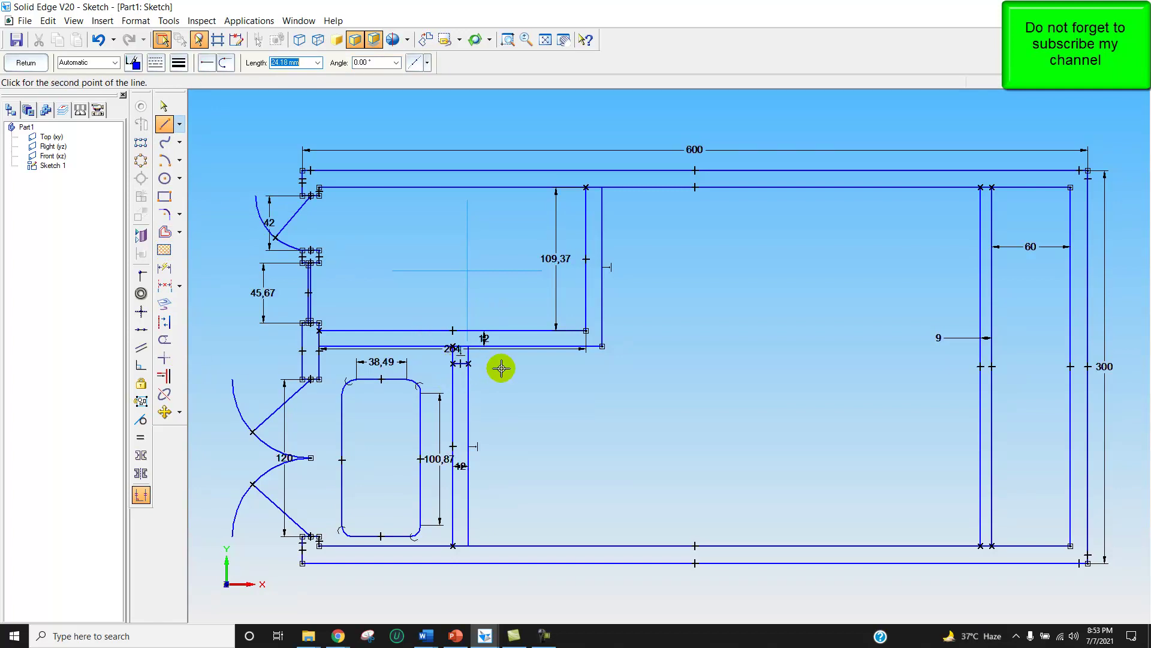
click(453, 442)
click(469, 442)
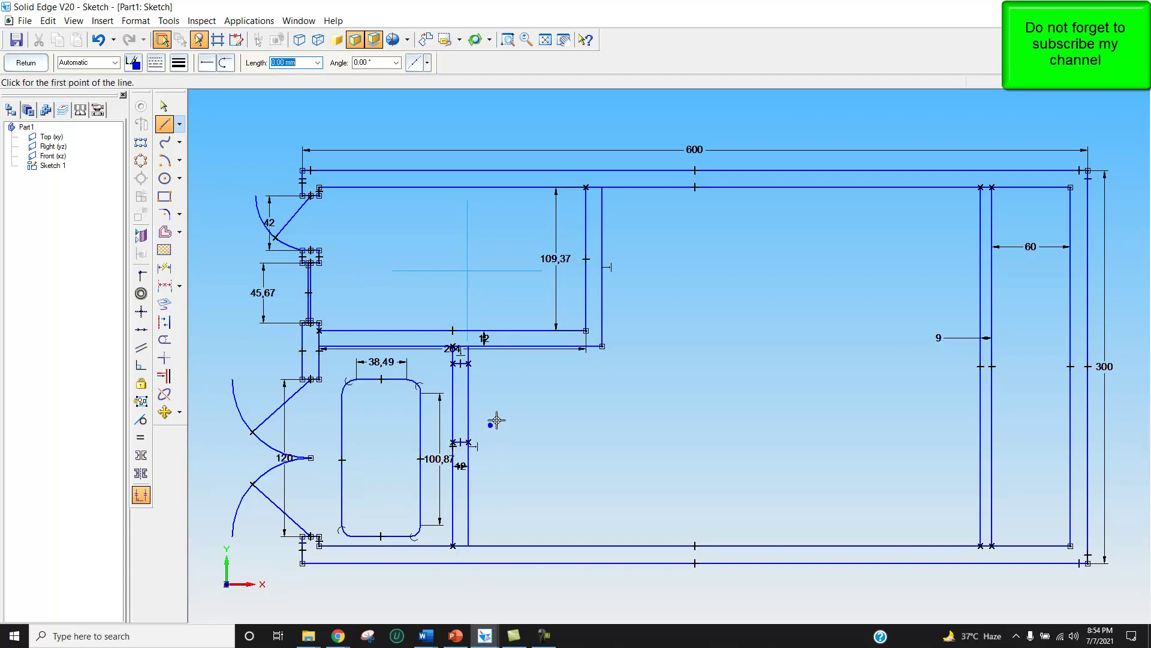
- Dimension the distance between the two partition-crossing lines, placing the dimension just left of the partition
click(166, 285)
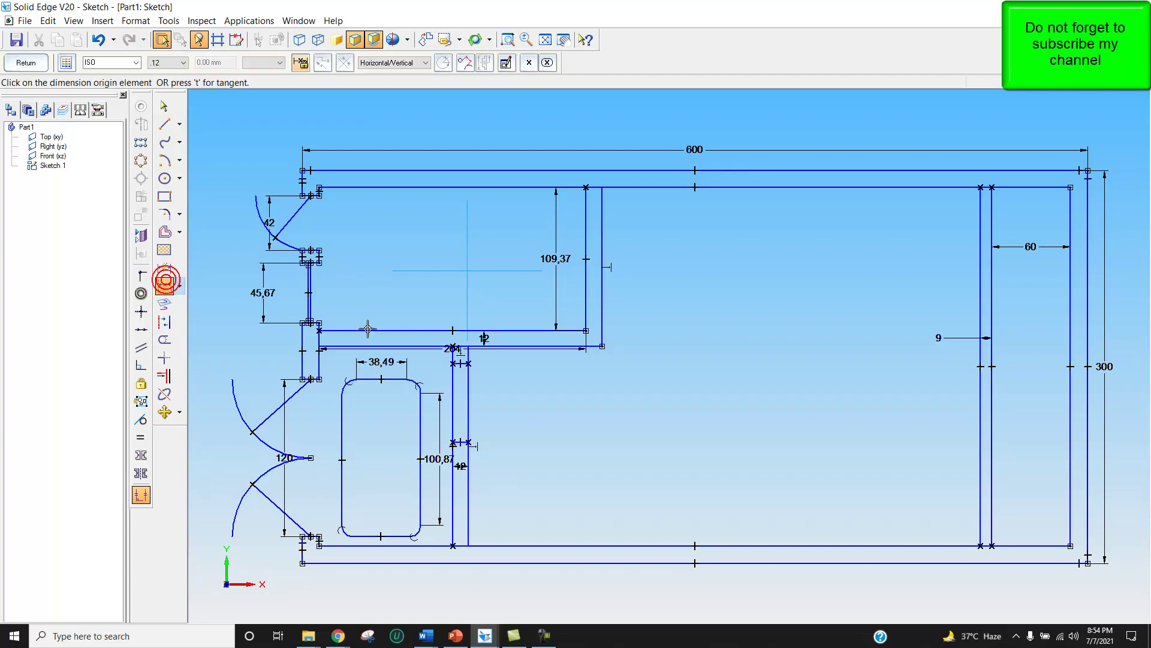
click(460, 364)
click(450, 434)
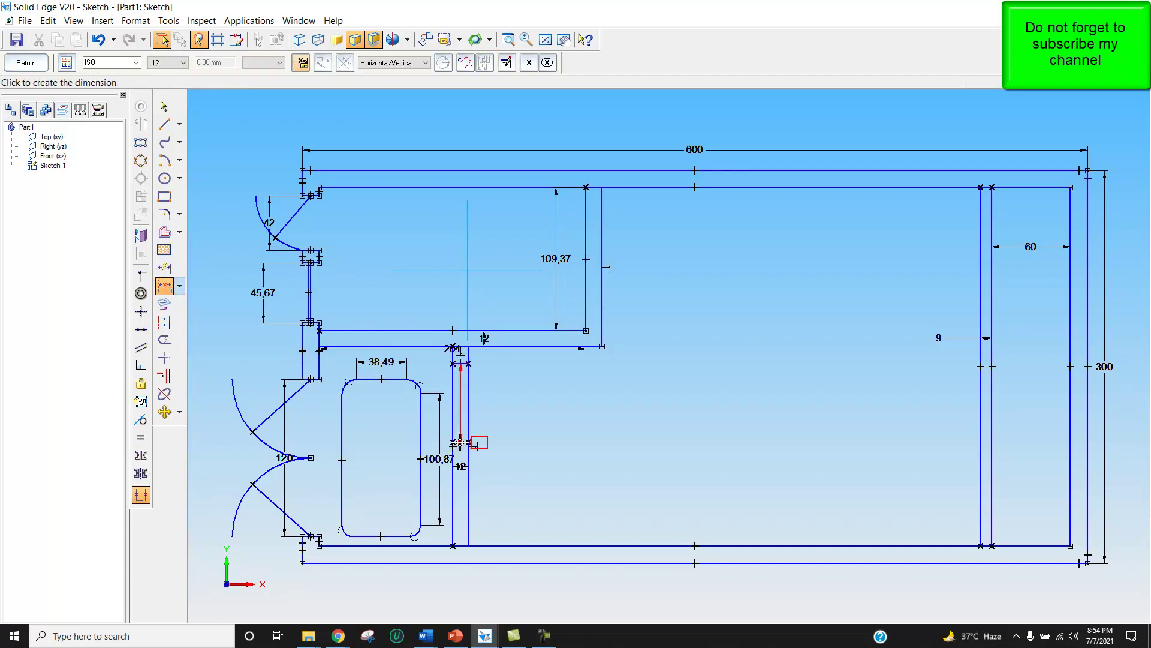
click(442, 423)
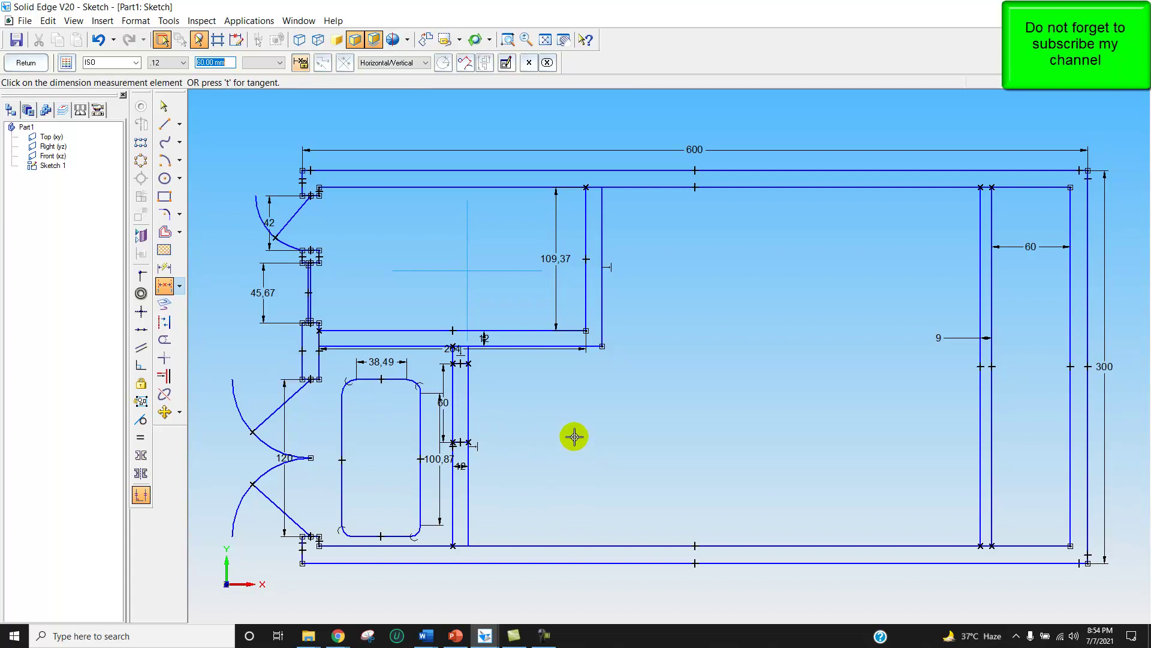
- Trim both partition lines between the crossing lines to form a door opening, and delete the partition's 12 mm thickness dimension
click(164, 340)
drag(465, 391, 448, 387)
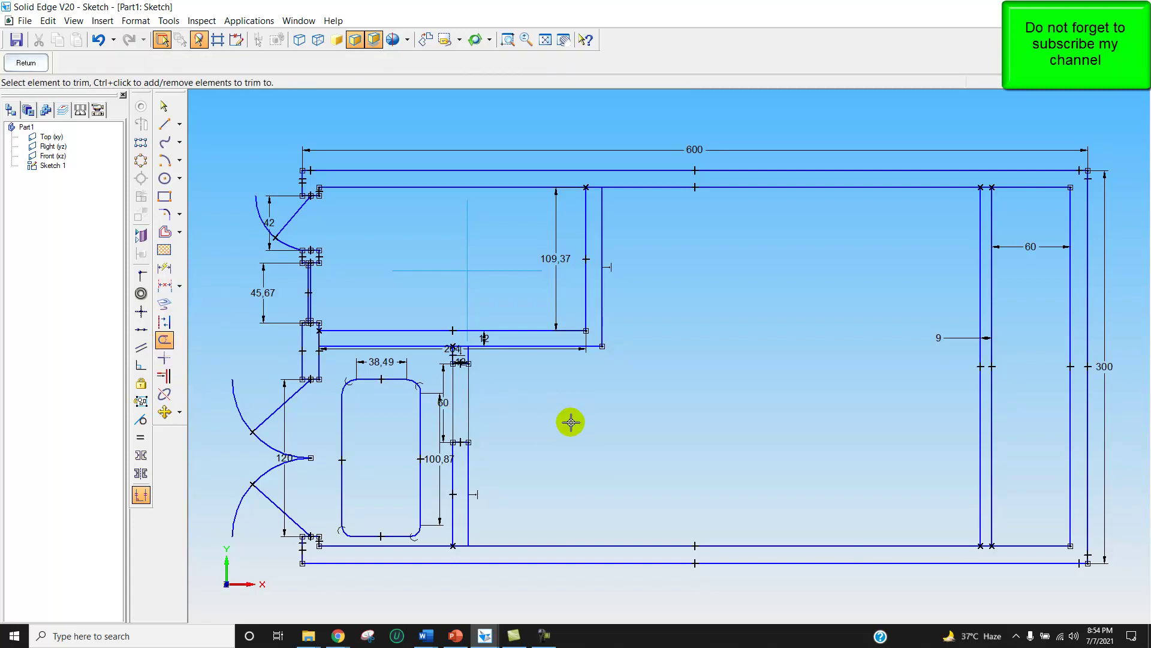
click(508, 40)
drag(441, 317, 522, 468)
key(Escape)
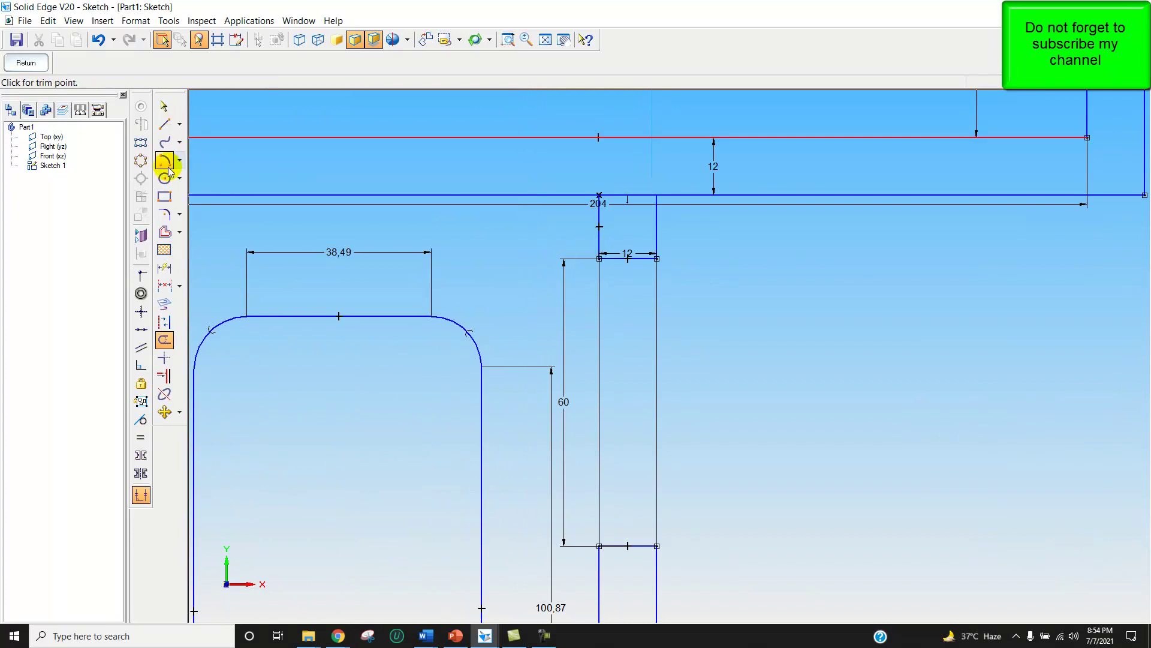
click(164, 106)
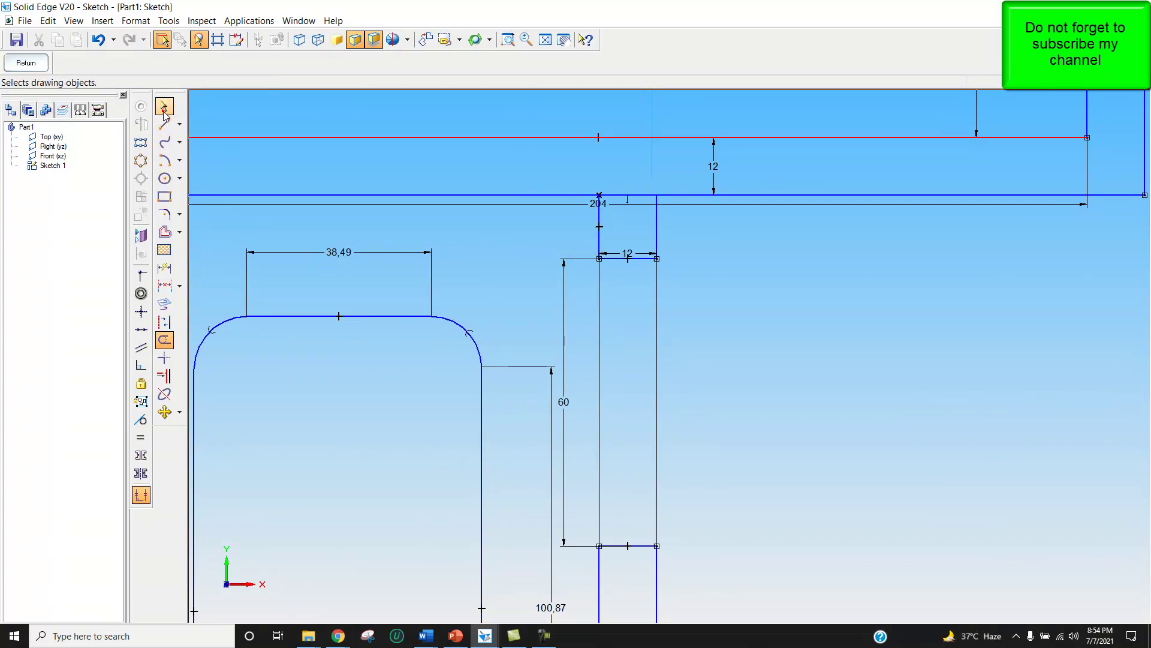
click(618, 254)
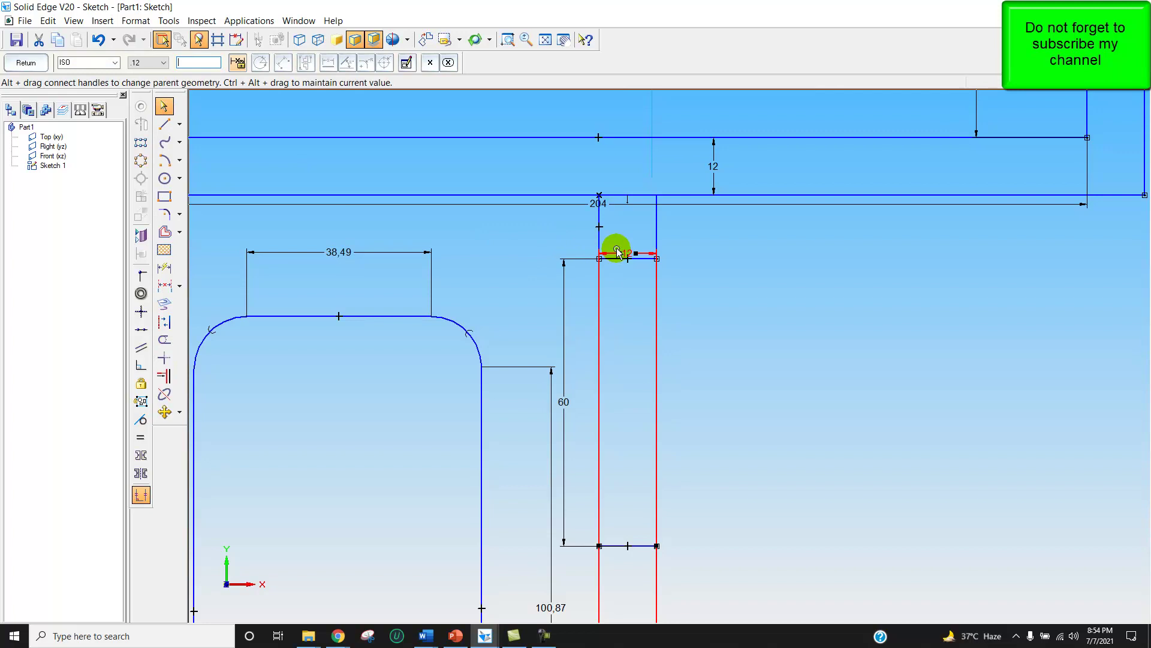
key(Delete)
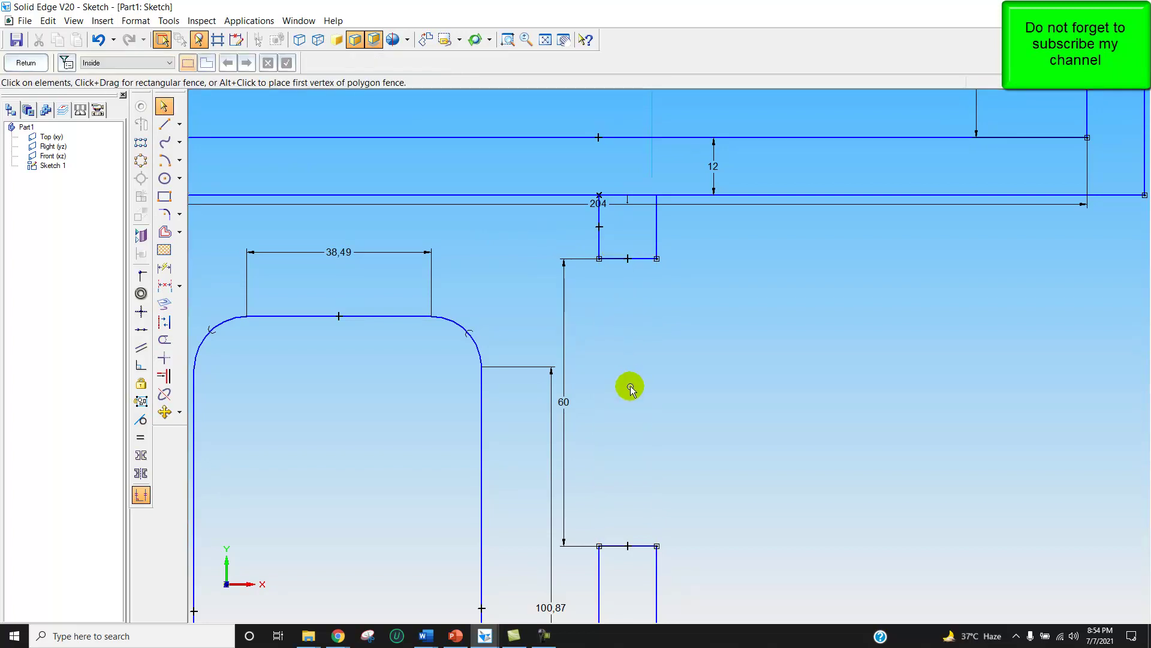
click(569, 409)
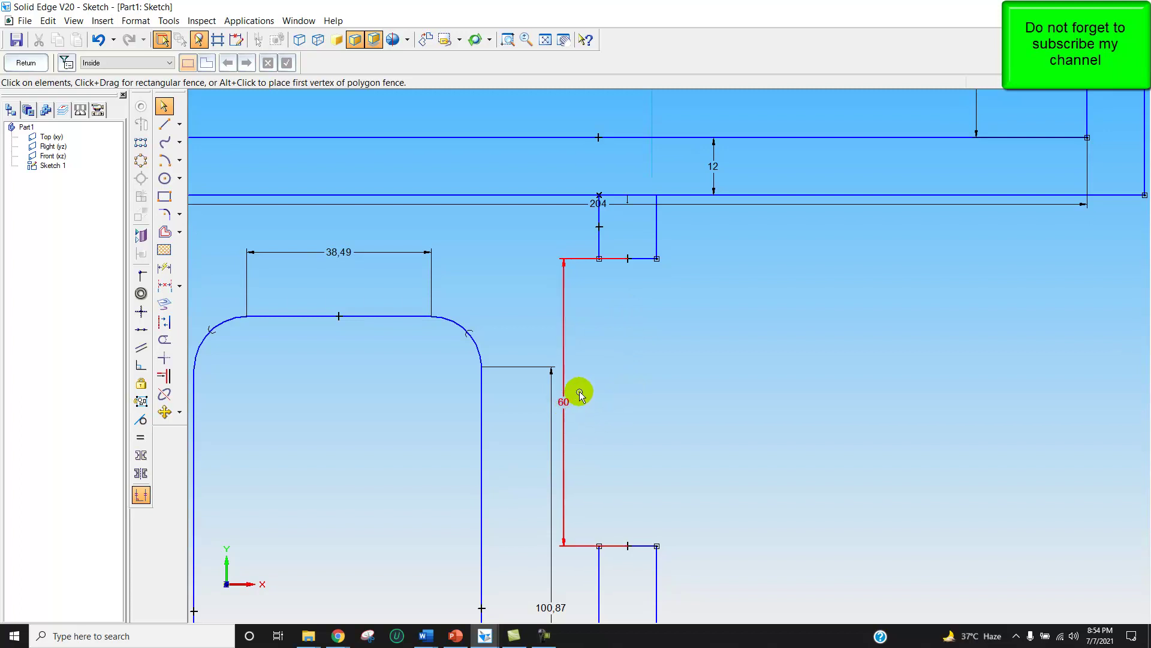
- Draw two quarter-circle door swing arcs of 30 mm radius, centred on the opening's jamb midpoints and curving right from the opening's middle
click(163, 160)
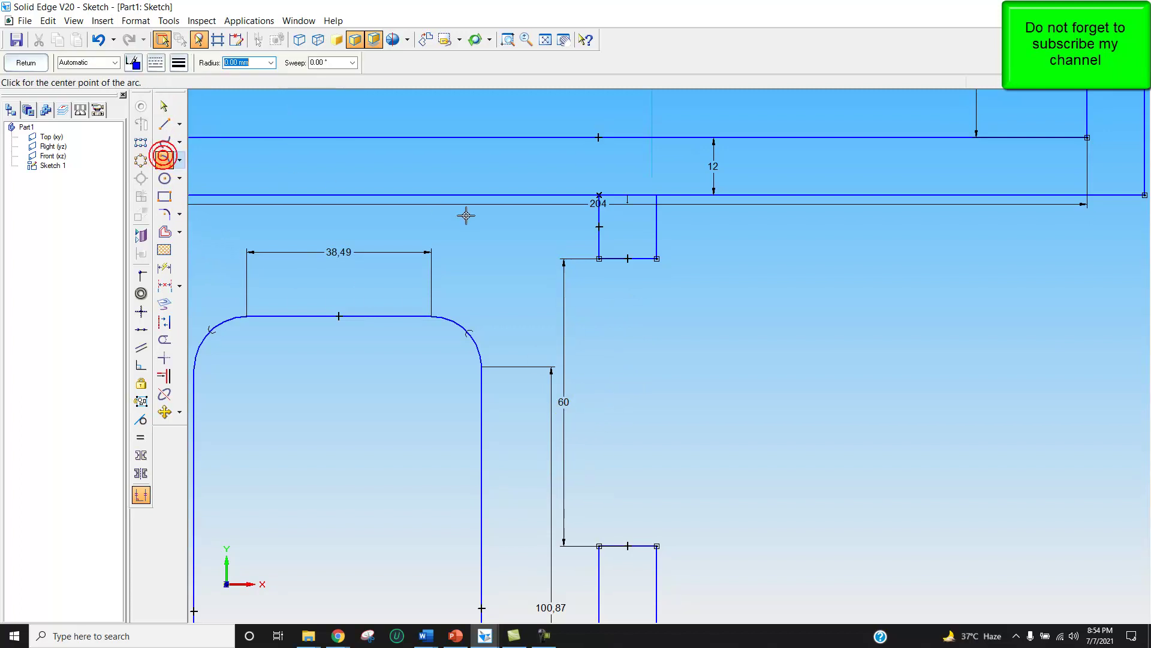
click(629, 259)
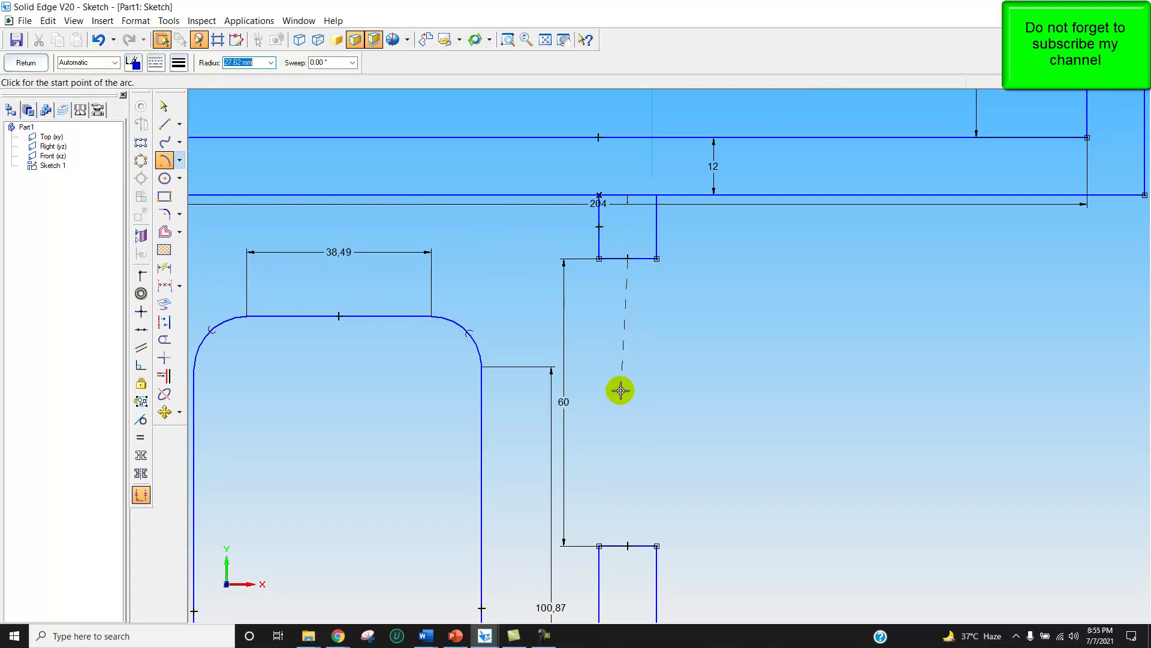
text(30)
key(Tab)
click(628, 394)
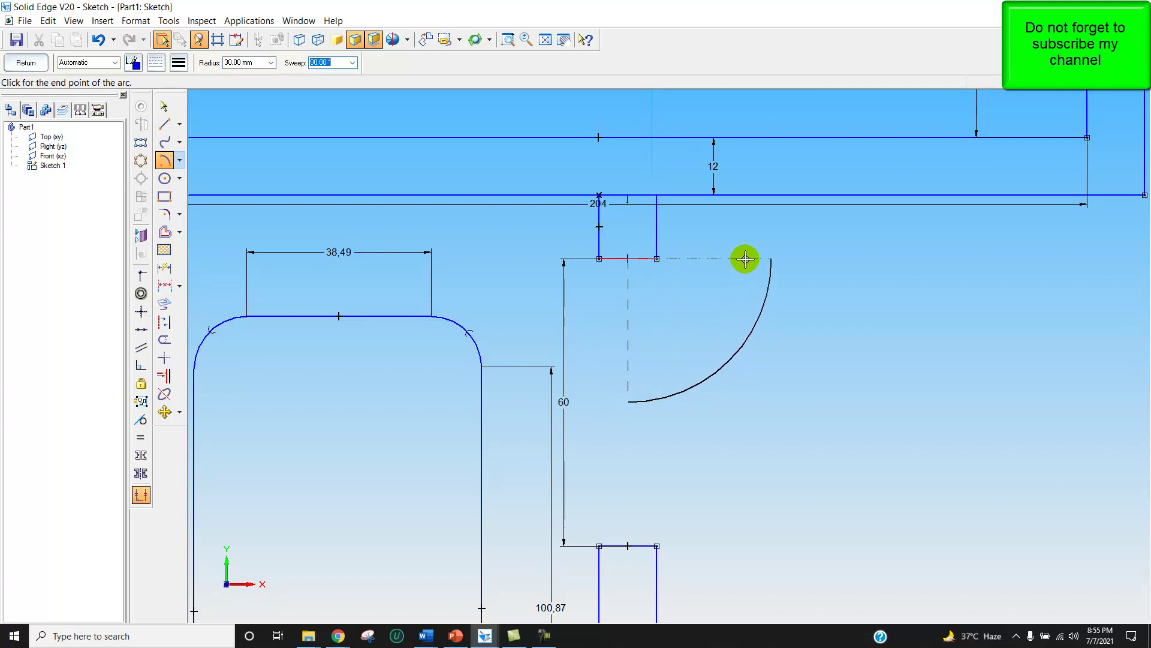
click(745, 259)
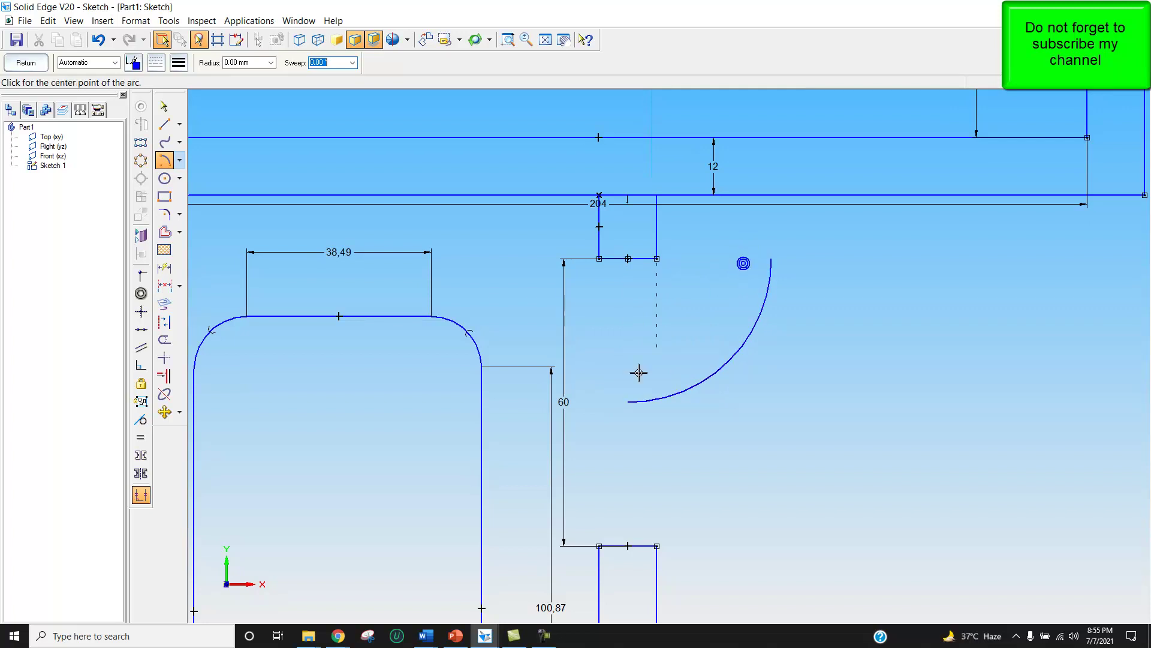
click(629, 546)
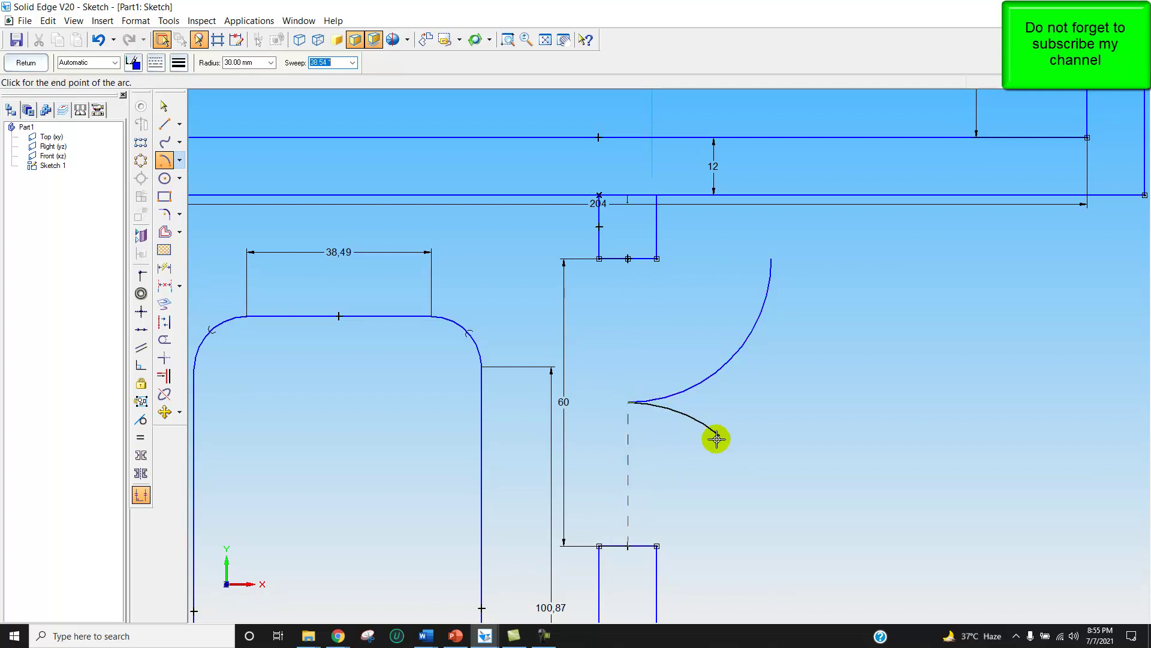
click(787, 544)
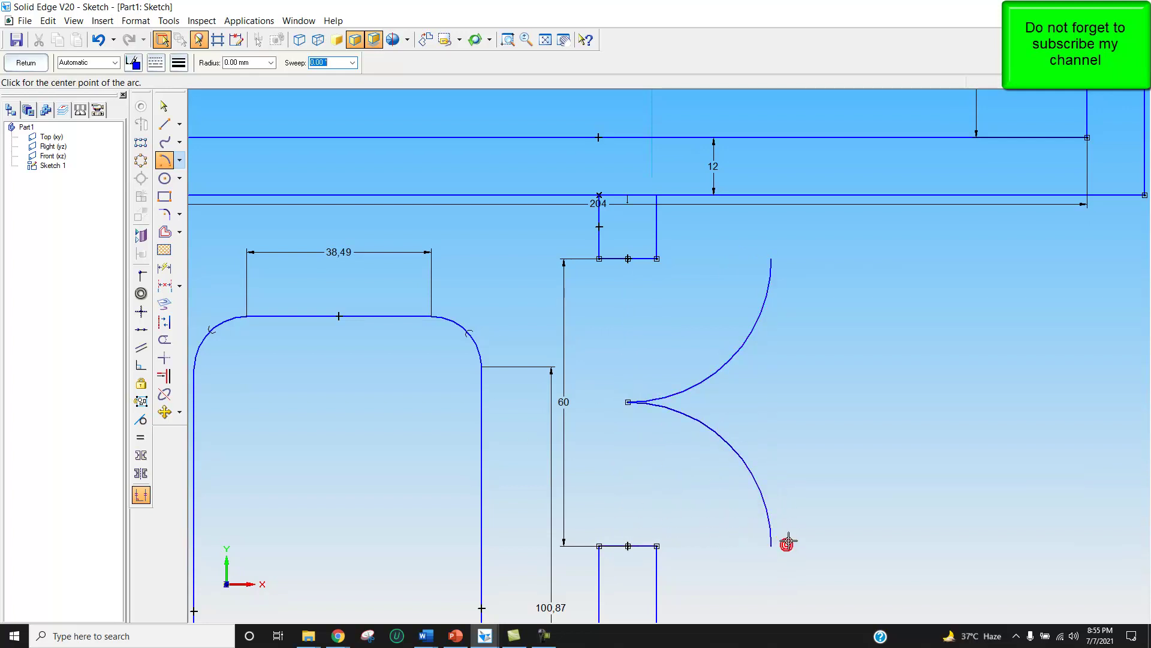
- Draw two diagonal door leaf lines from the midpoints of the upper and lower jambs to their respective swing arcs
click(164, 123)
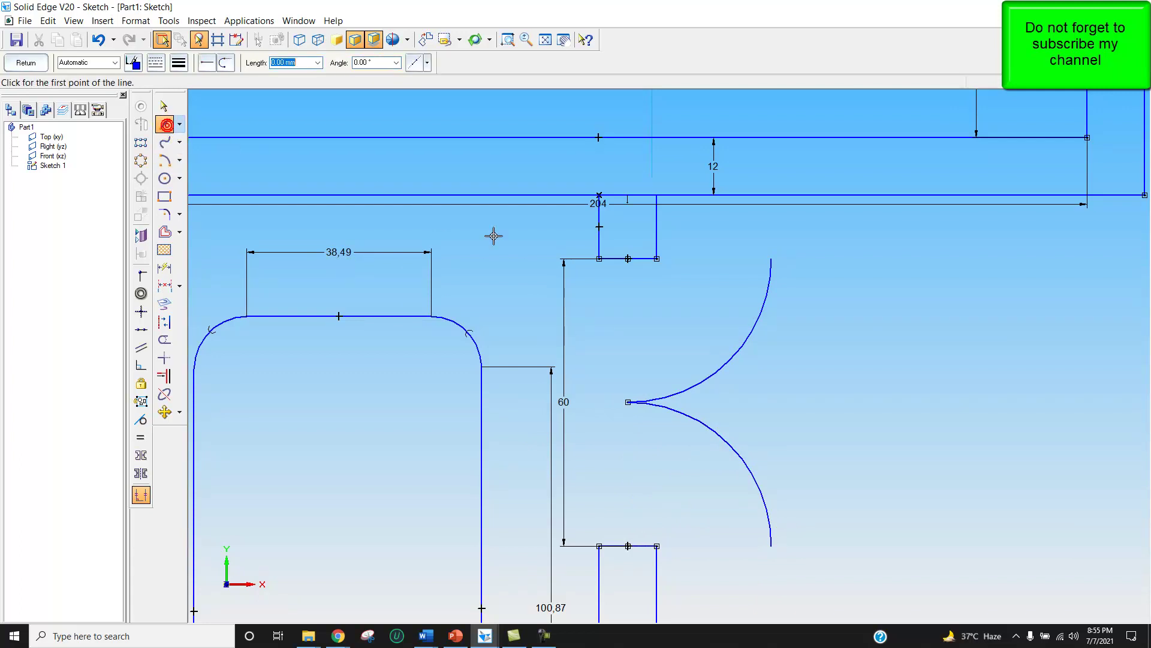
click(627, 259)
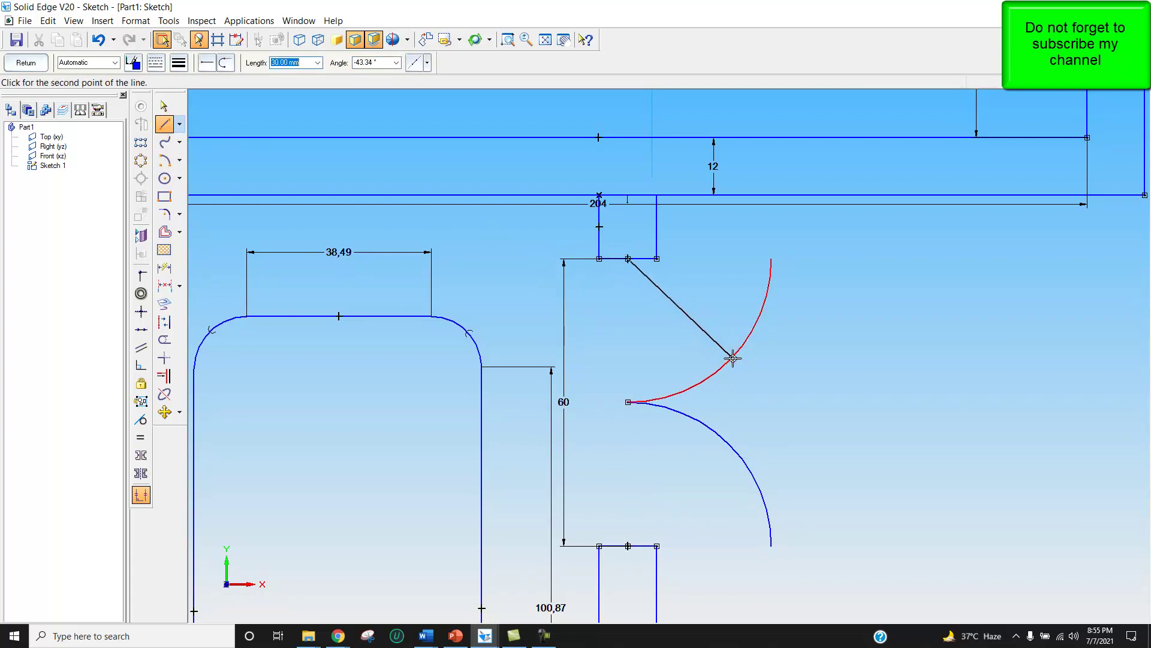
click(756, 369)
click(628, 545)
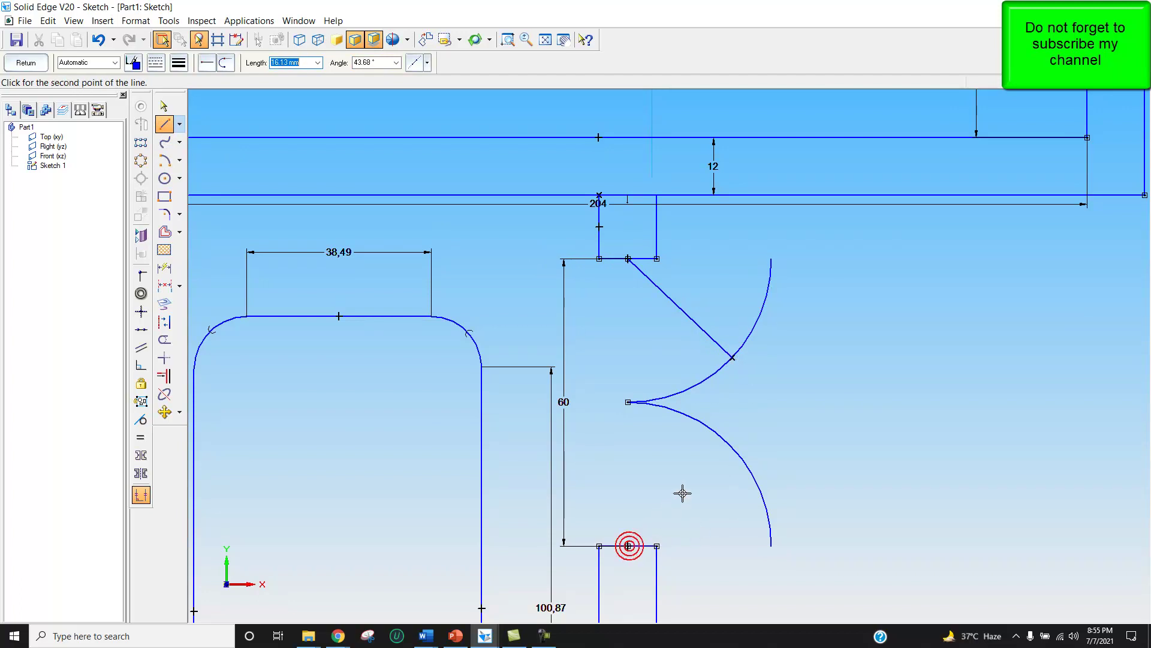
click(742, 459)
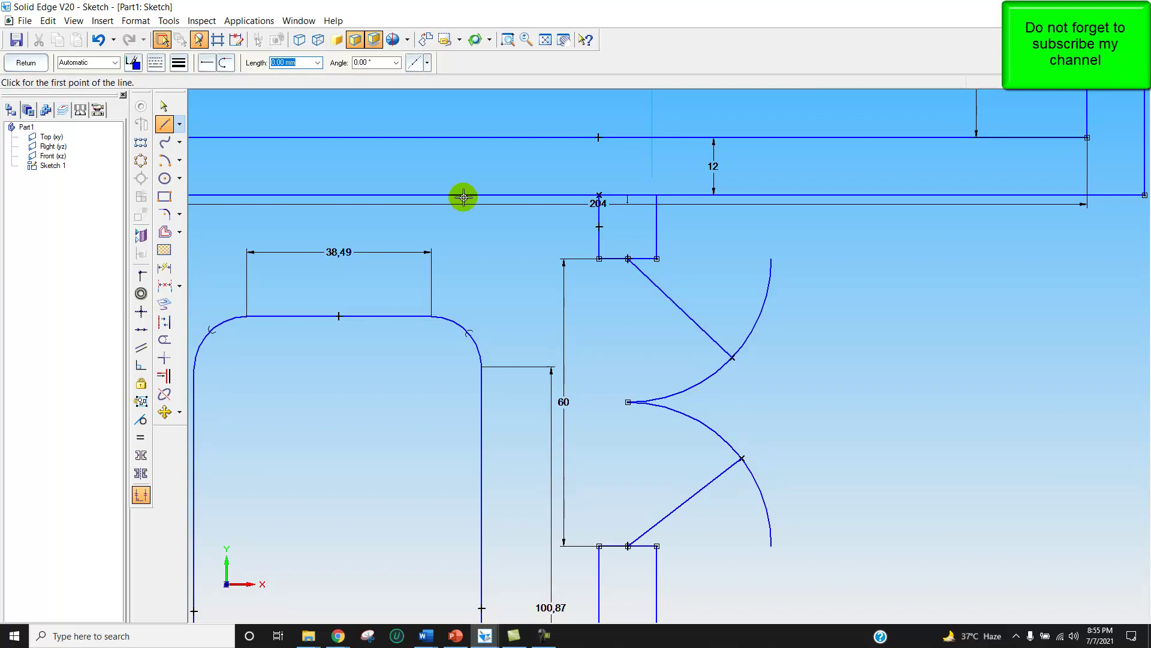
- Draw two vertical lines across the upper-left room's lower wall, one near its right corner and one right of the partition
click(545, 39)
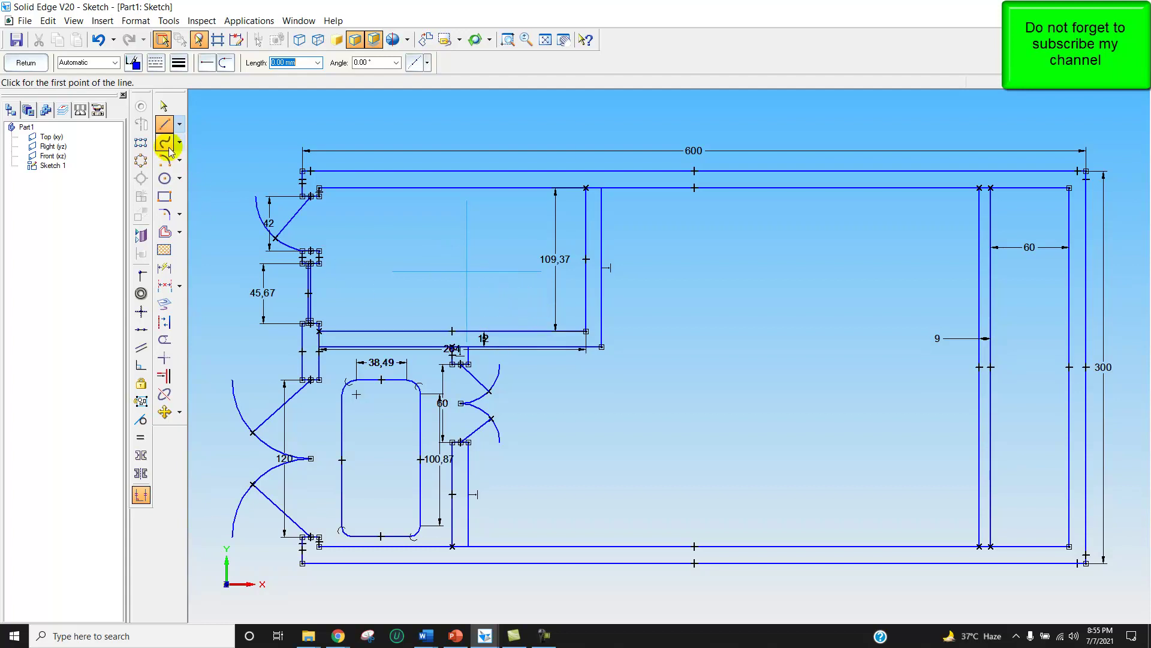
click(577, 331)
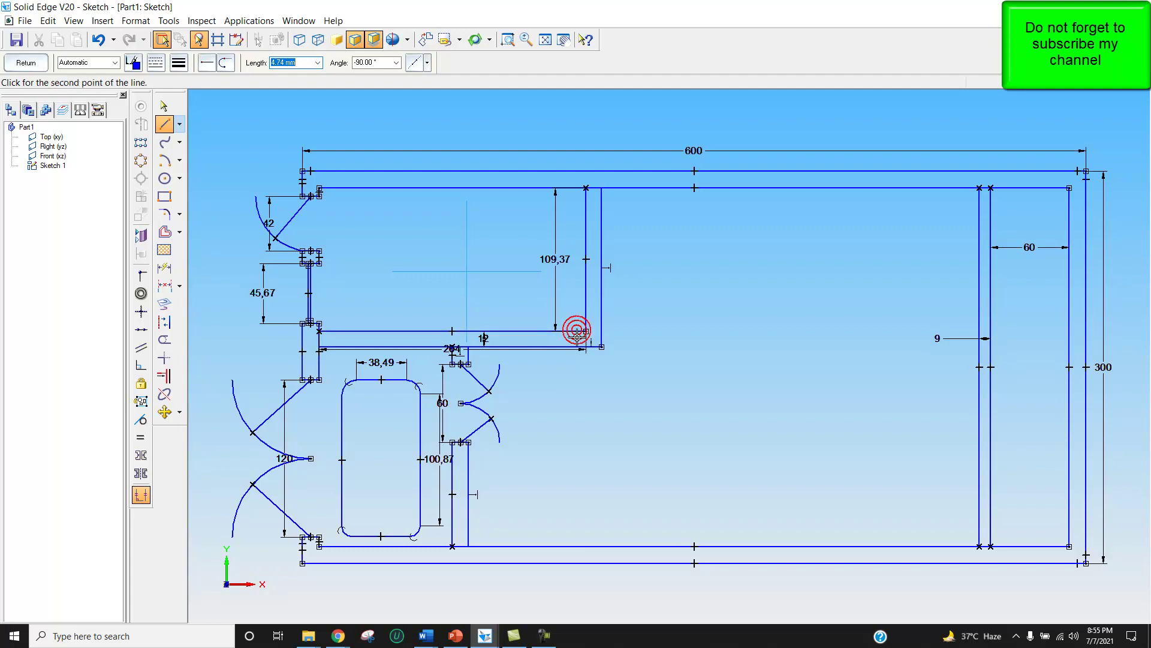
right_click(577, 348)
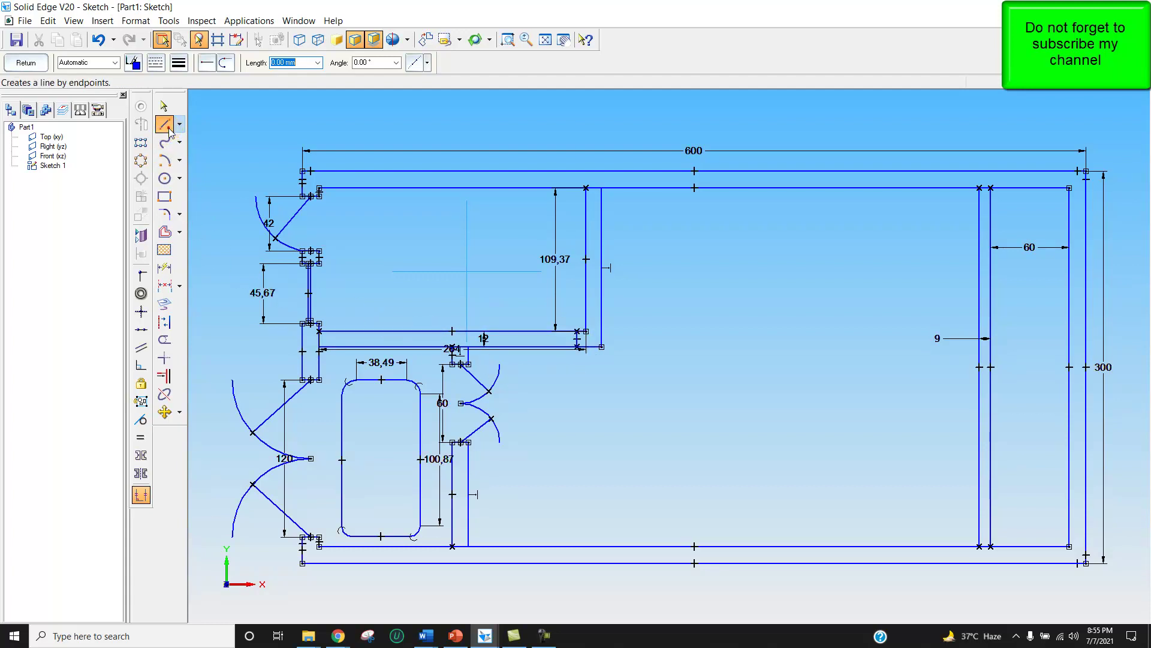
click(508, 331)
click(509, 346)
right_click(571, 394)
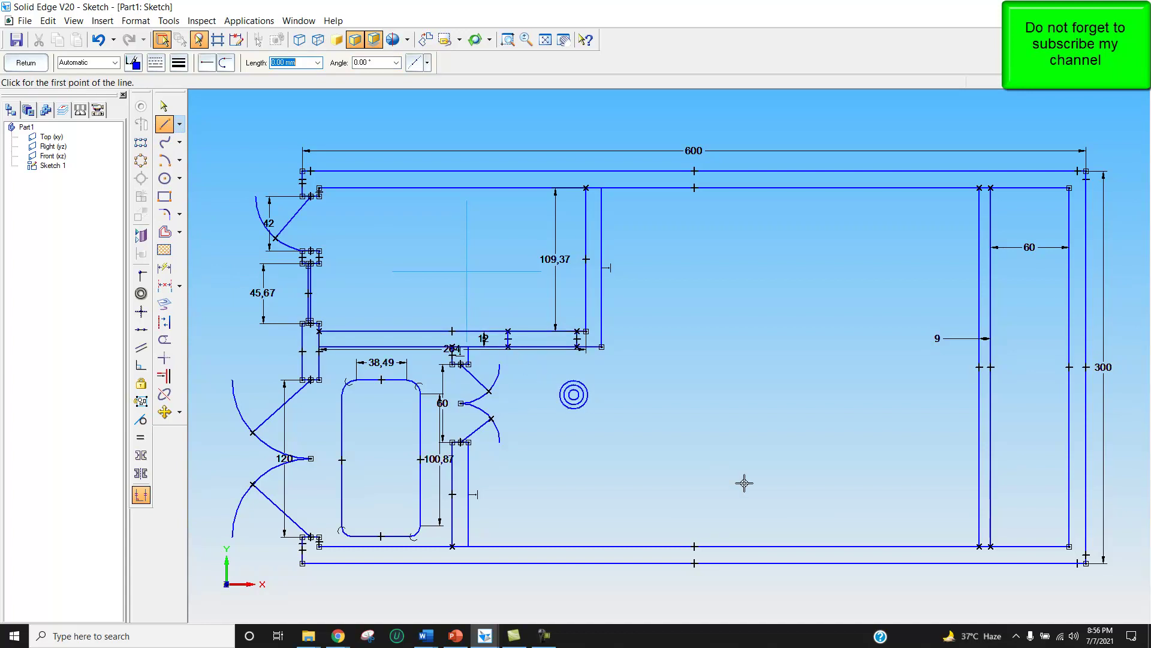
- Trim the upper and lower lines of the room's lower wall between the two vertical crossing lines to form an opening
click(165, 339)
click(524, 330)
click(531, 346)
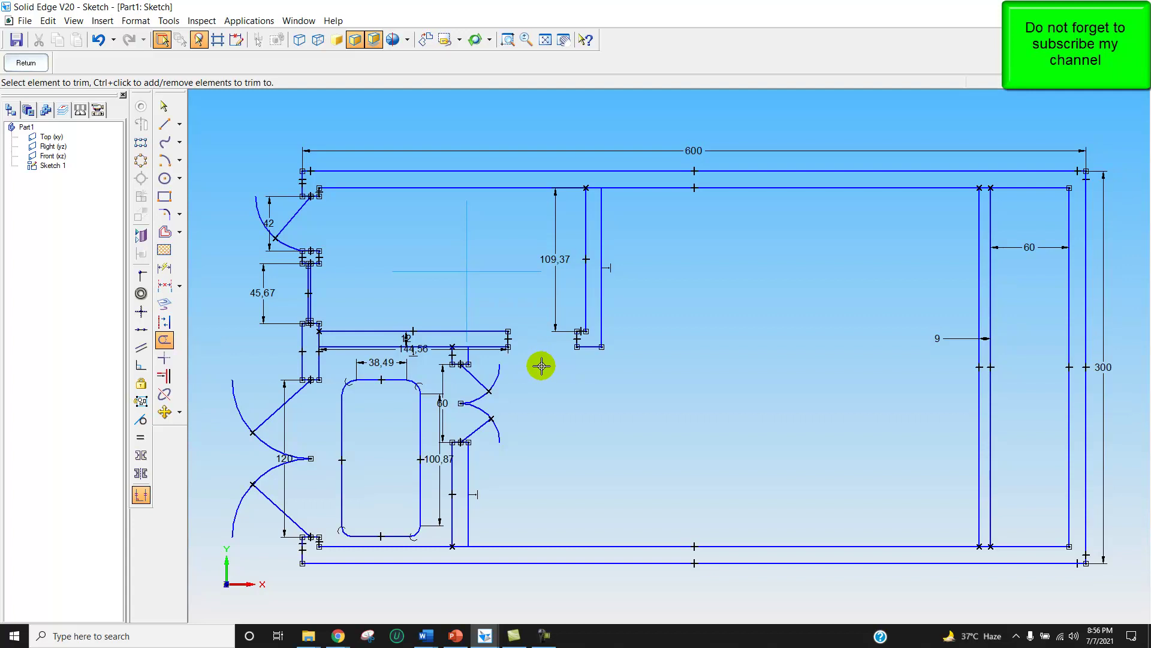
click(543, 635)
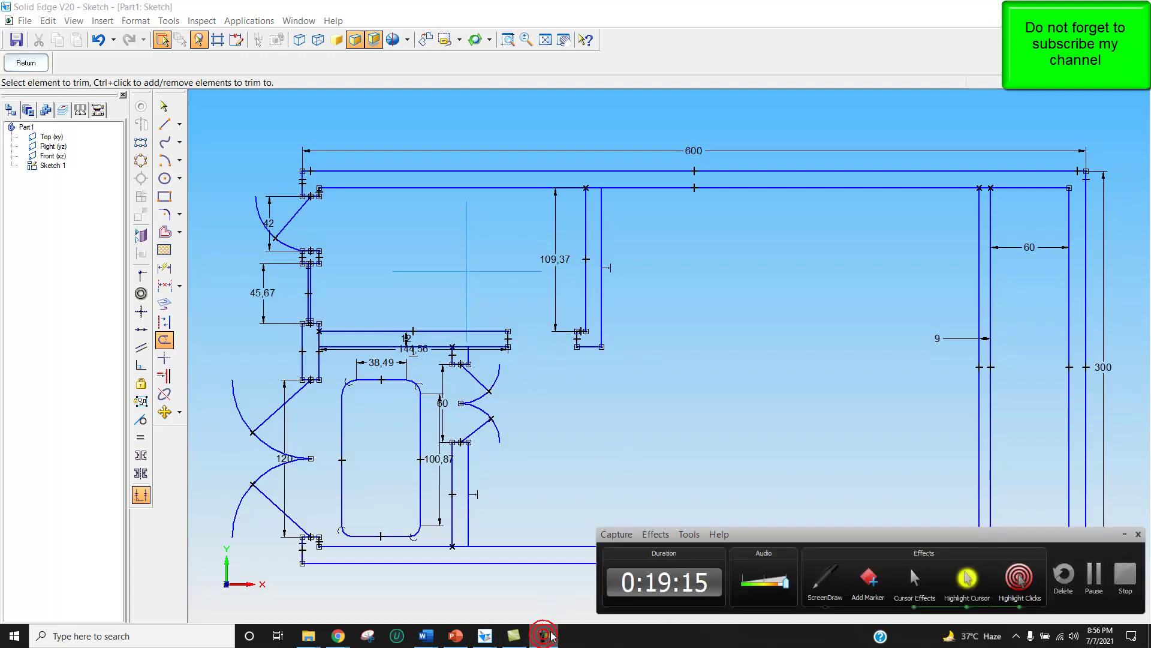
click(1095, 574)
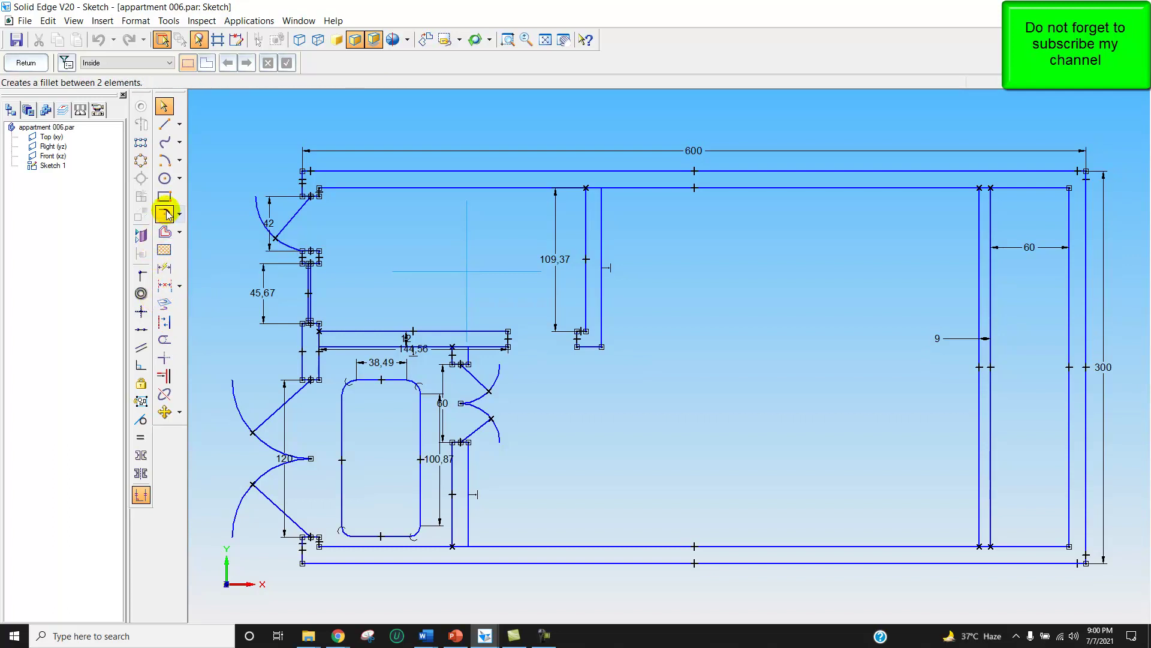
- Draw a quarter-circle door swing arc below the upper-left room's opening, centred on the right jamb midpoint, plus a diagonal leaf line meeting it
click(165, 160)
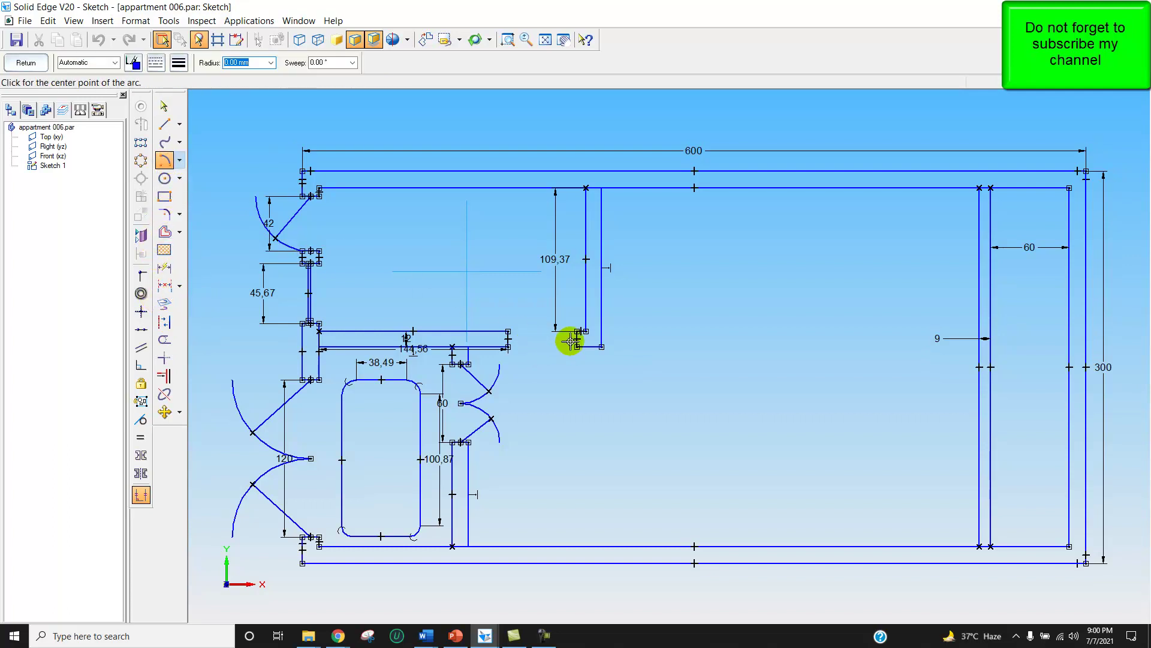
click(509, 336)
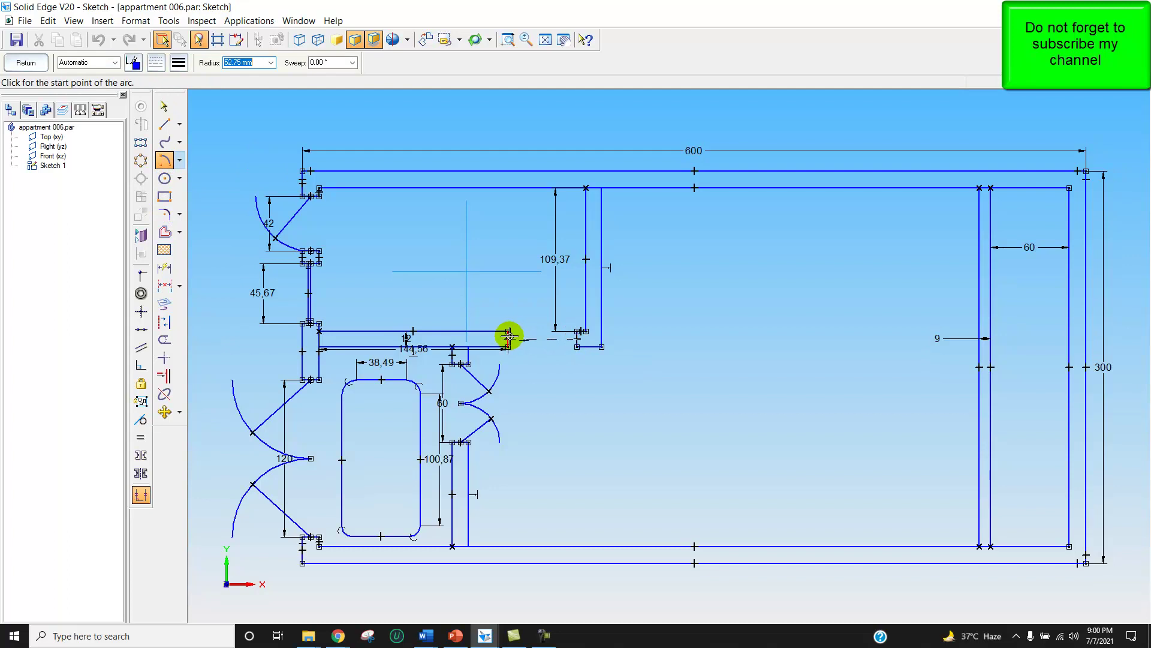
click(509, 335)
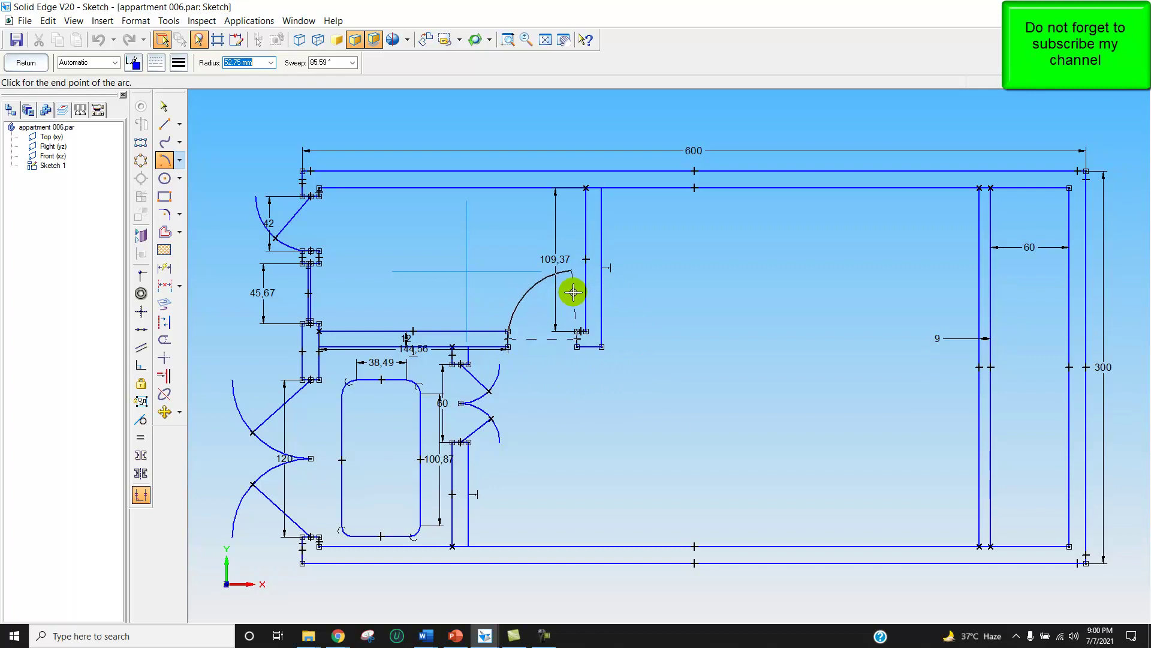
click(579, 396)
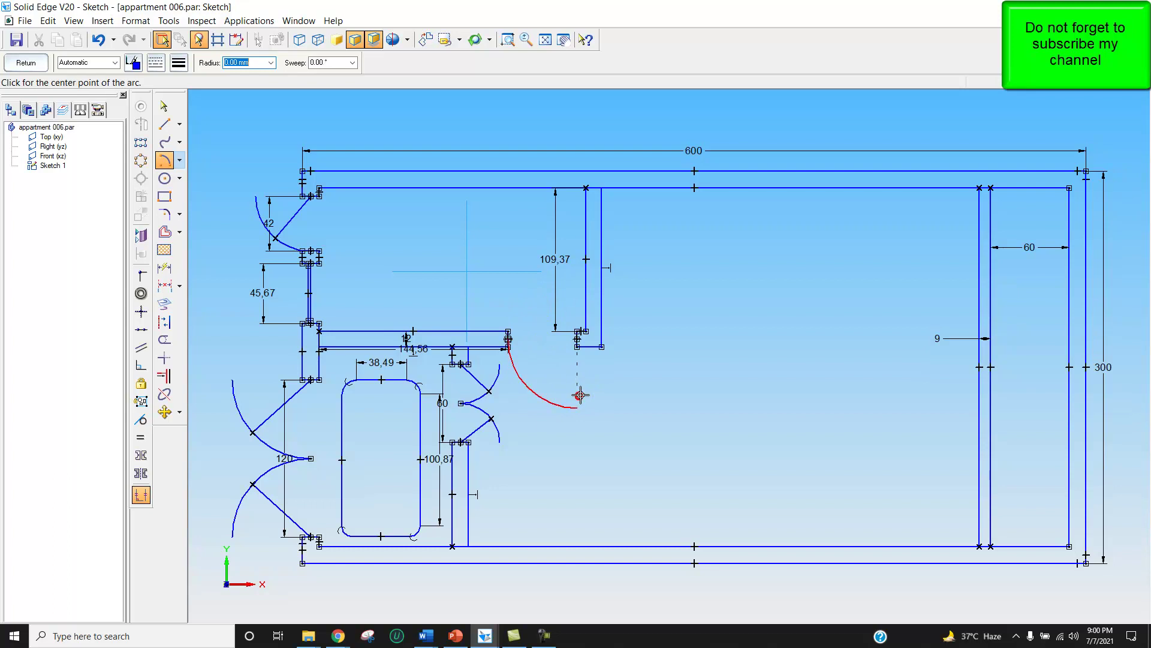
click(164, 124)
click(575, 339)
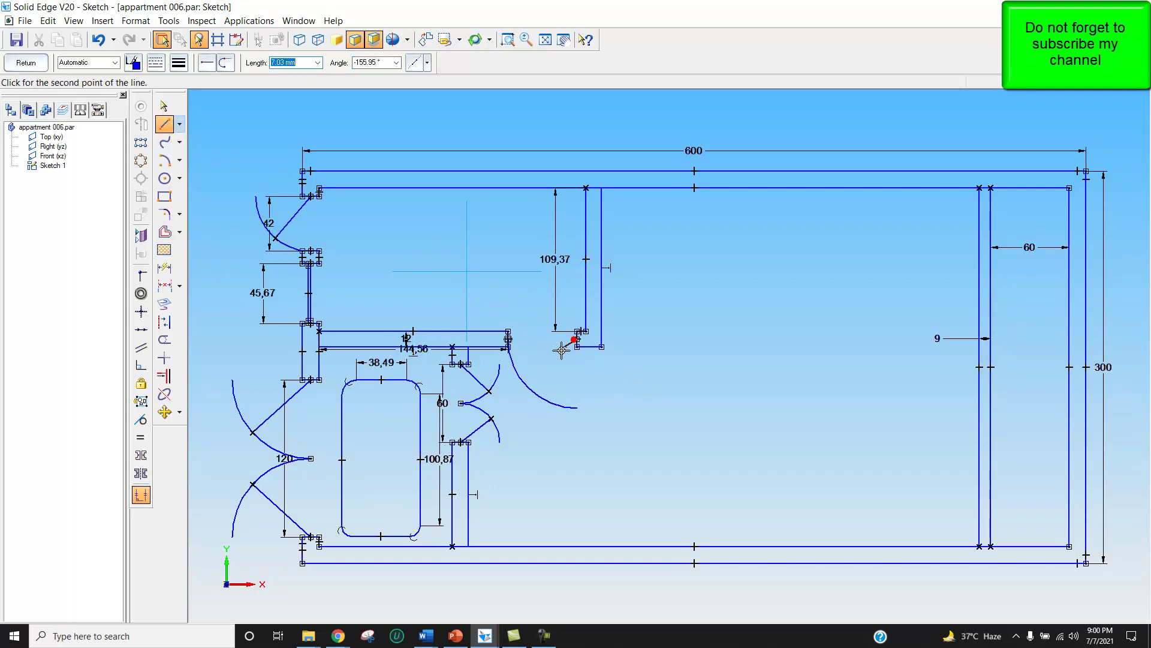
click(529, 384)
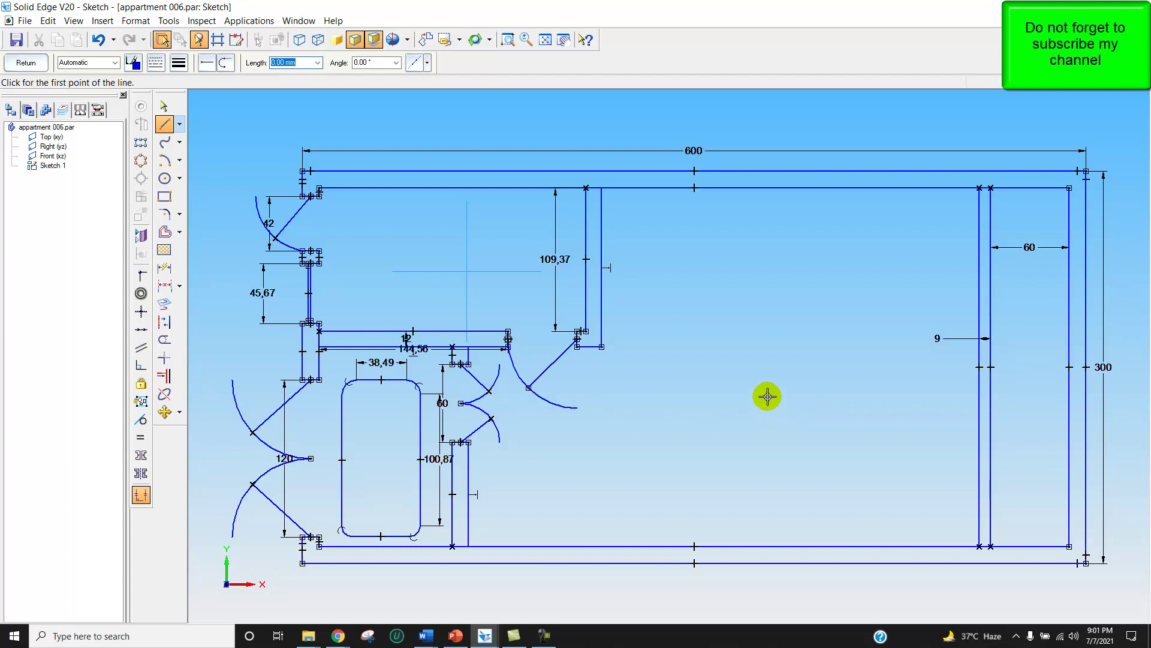
- Trim the short upper and lower inner wall segments between the two long vertical partition lines near the right side of the plan
click(165, 340)
click(988, 546)
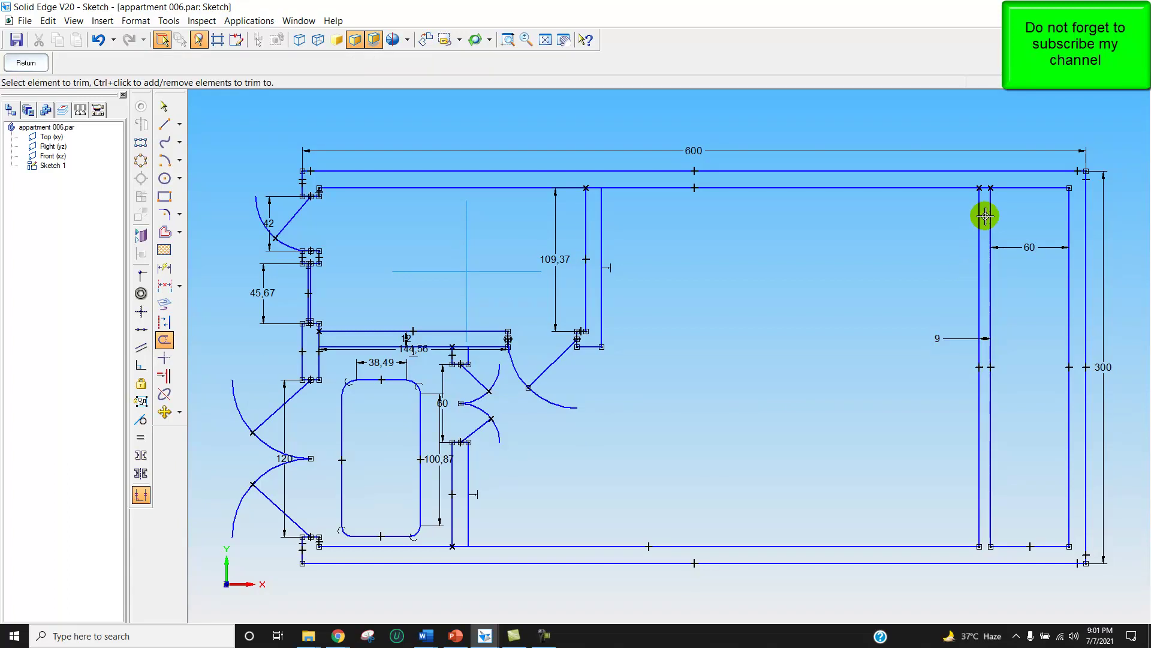
click(984, 188)
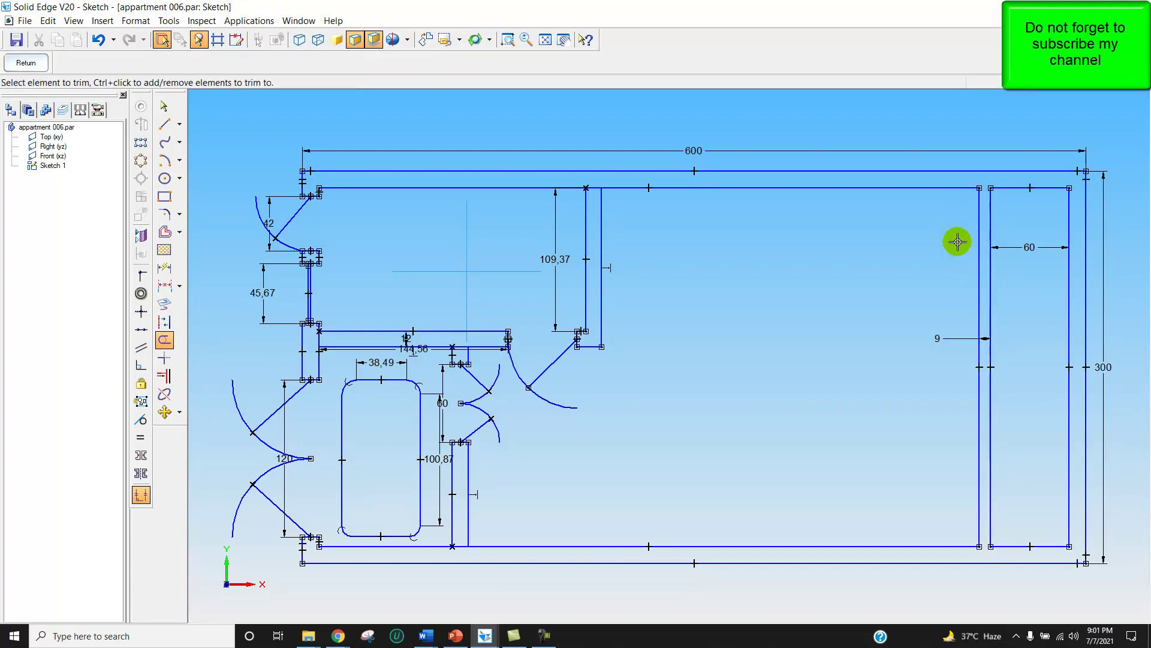
- Draw a line about 139 mm down from the upper inner wall and across to the right partition's midpoint, constraining the second segment horizontal
click(165, 125)
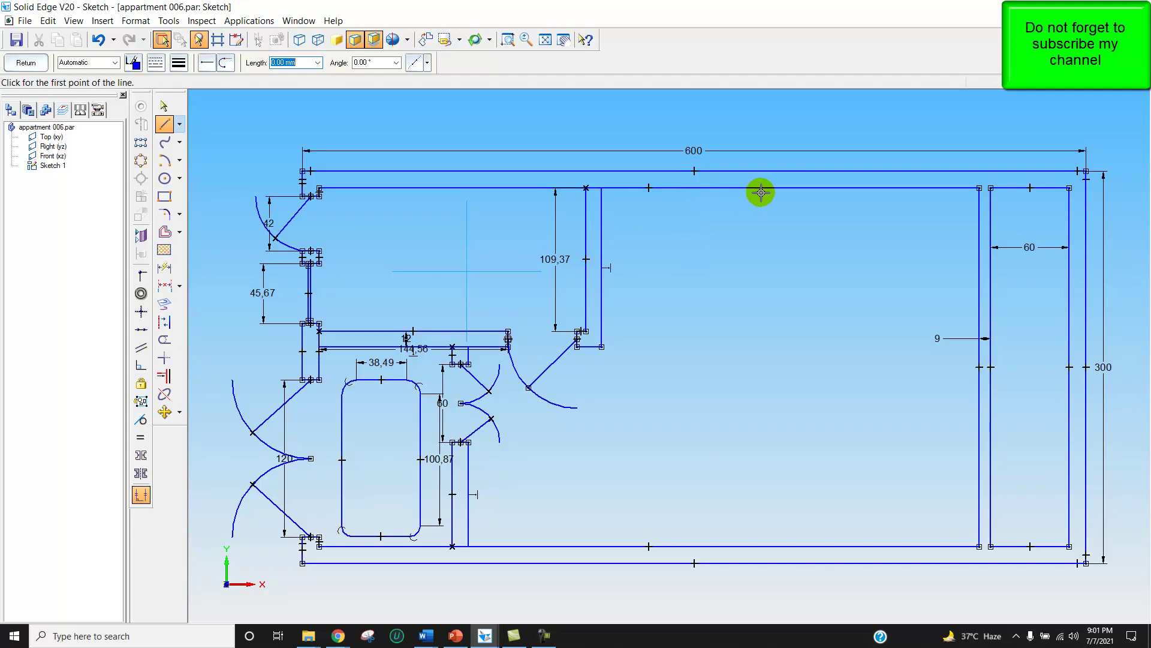
drag(776, 188, 774, 368)
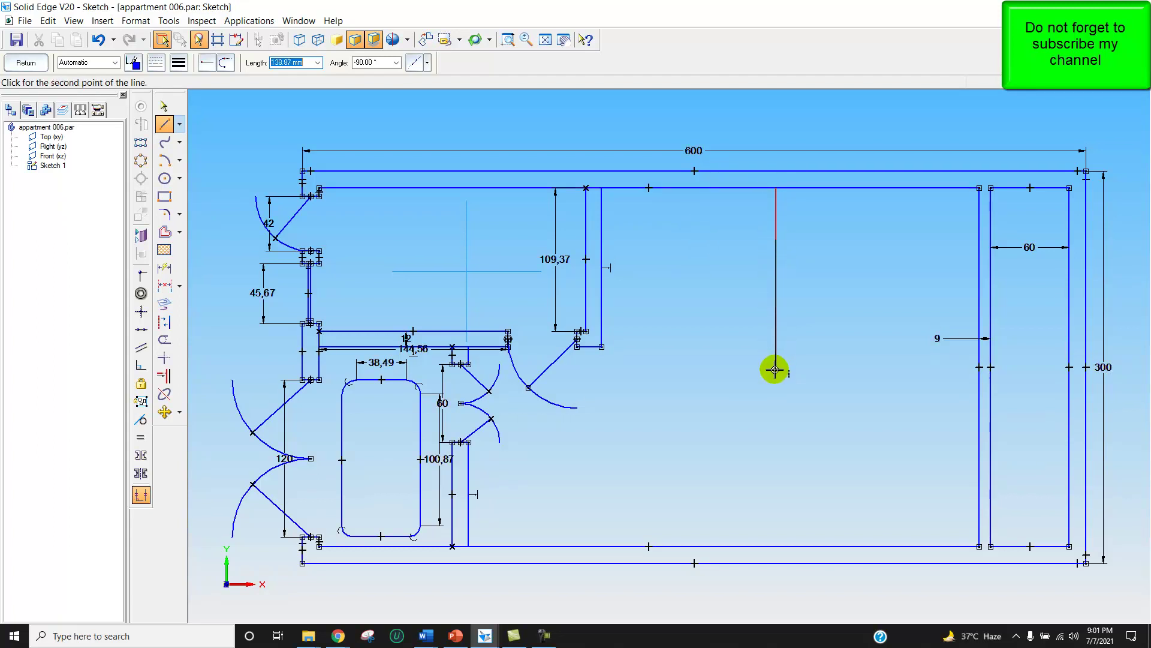
click(774, 369)
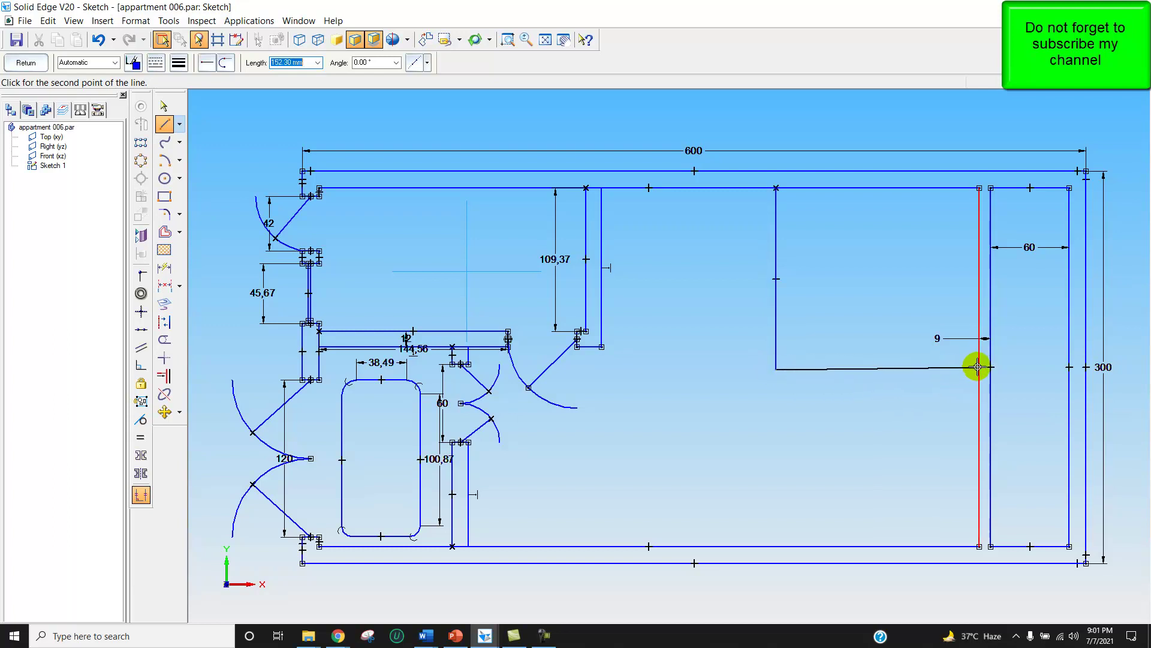
click(979, 367)
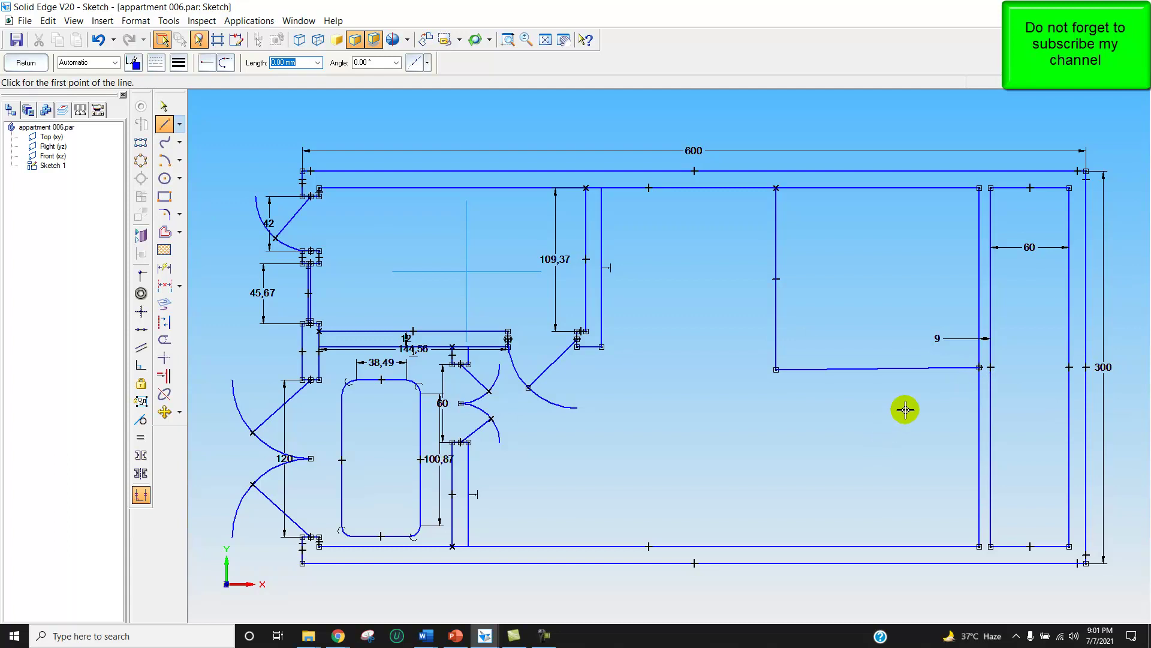
click(141, 311)
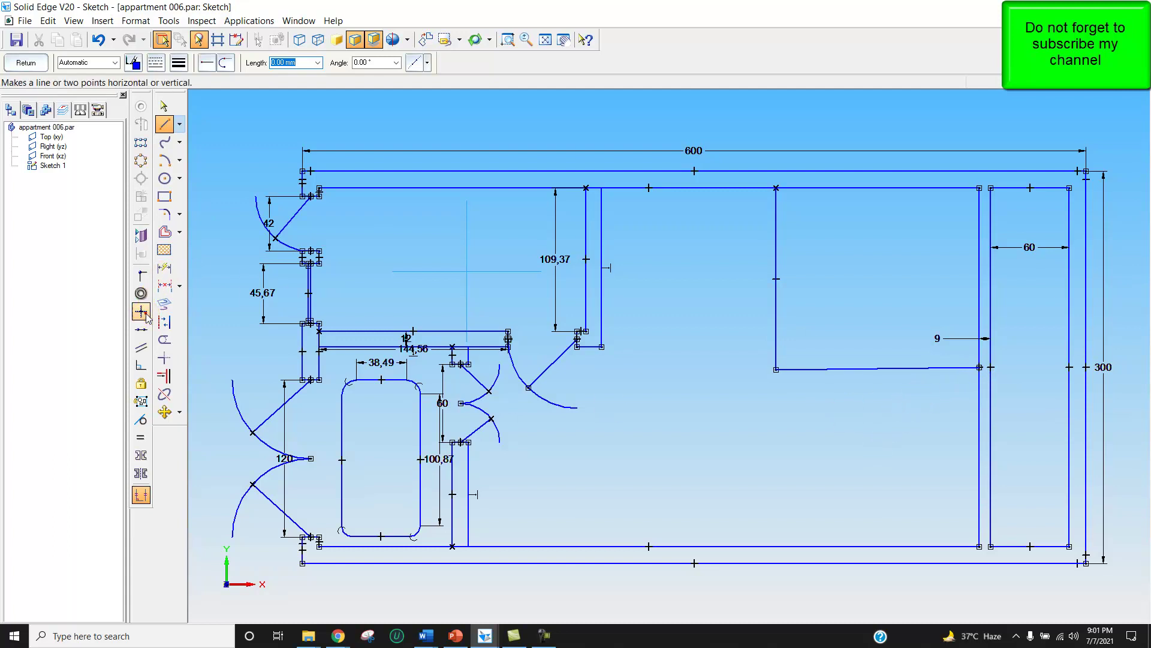
click(863, 368)
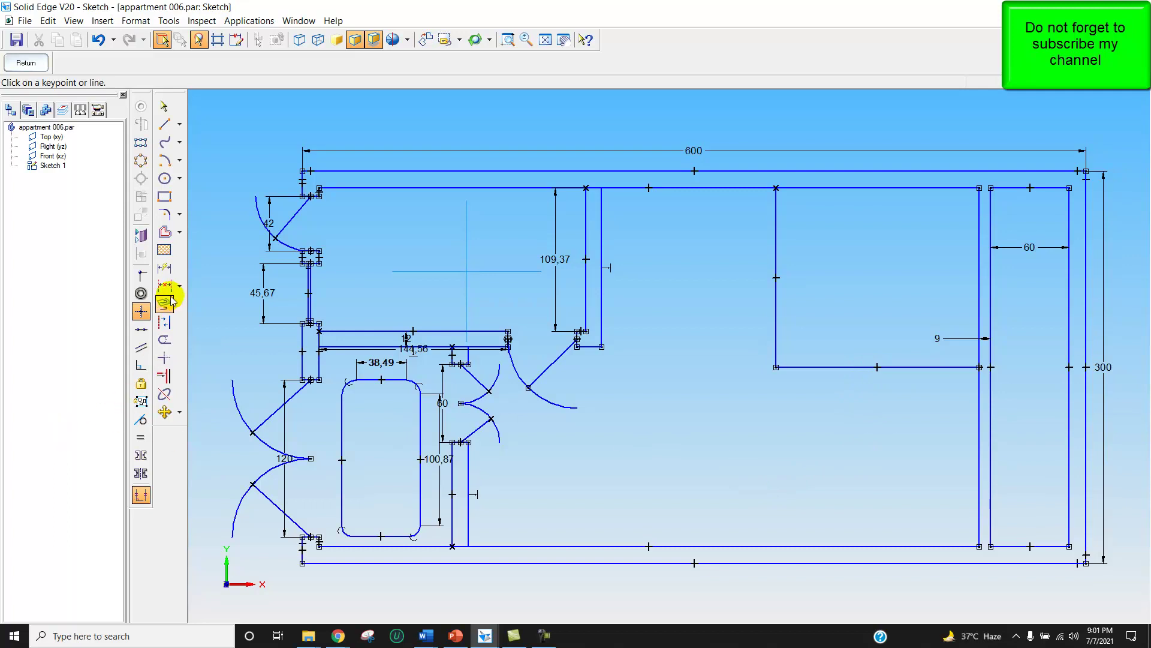
- Dimension the length of the new corner room's horizontal line below it and its vertical line to the left
click(164, 268)
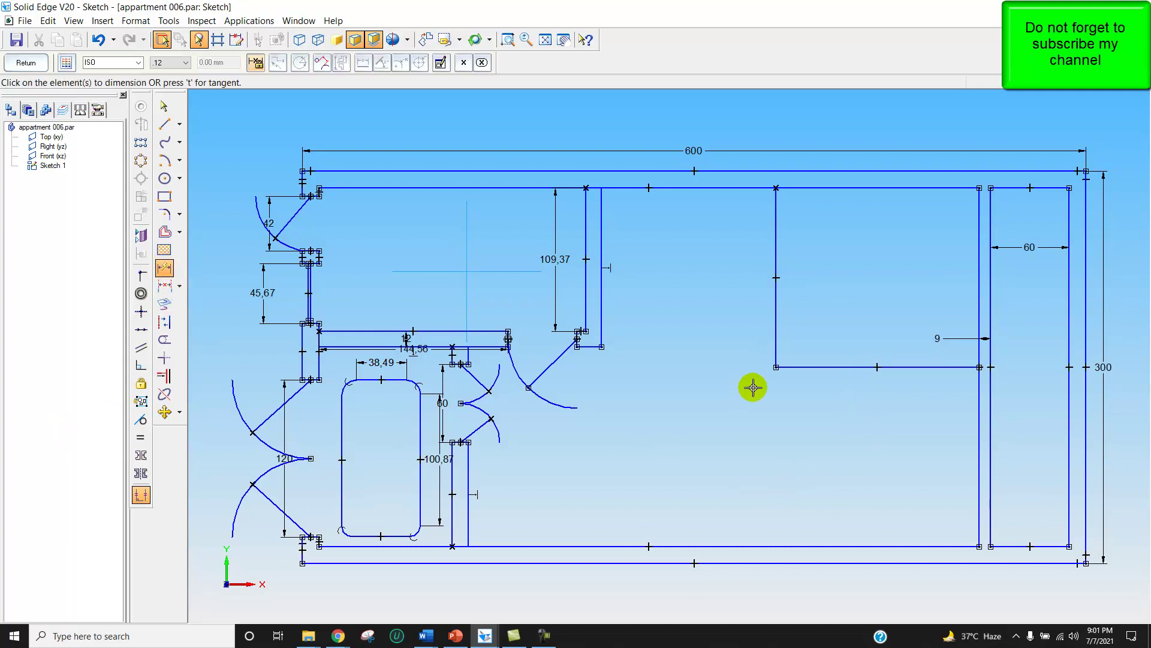
click(822, 367)
click(826, 415)
click(774, 272)
click(738, 259)
click(691, 424)
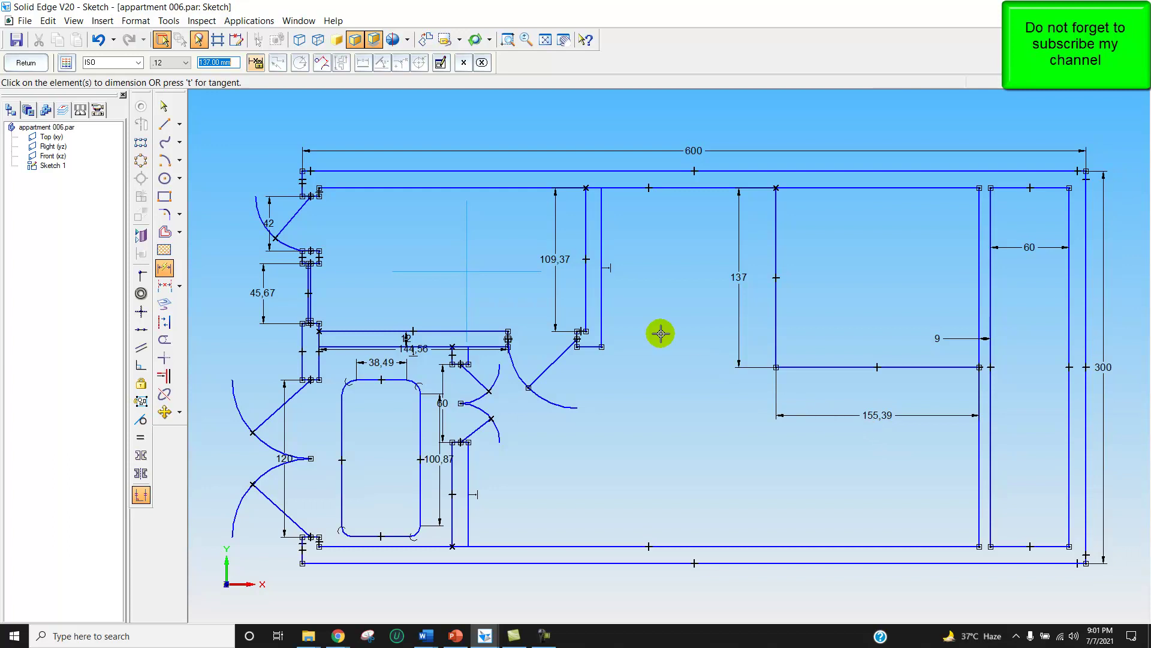
click(164, 106)
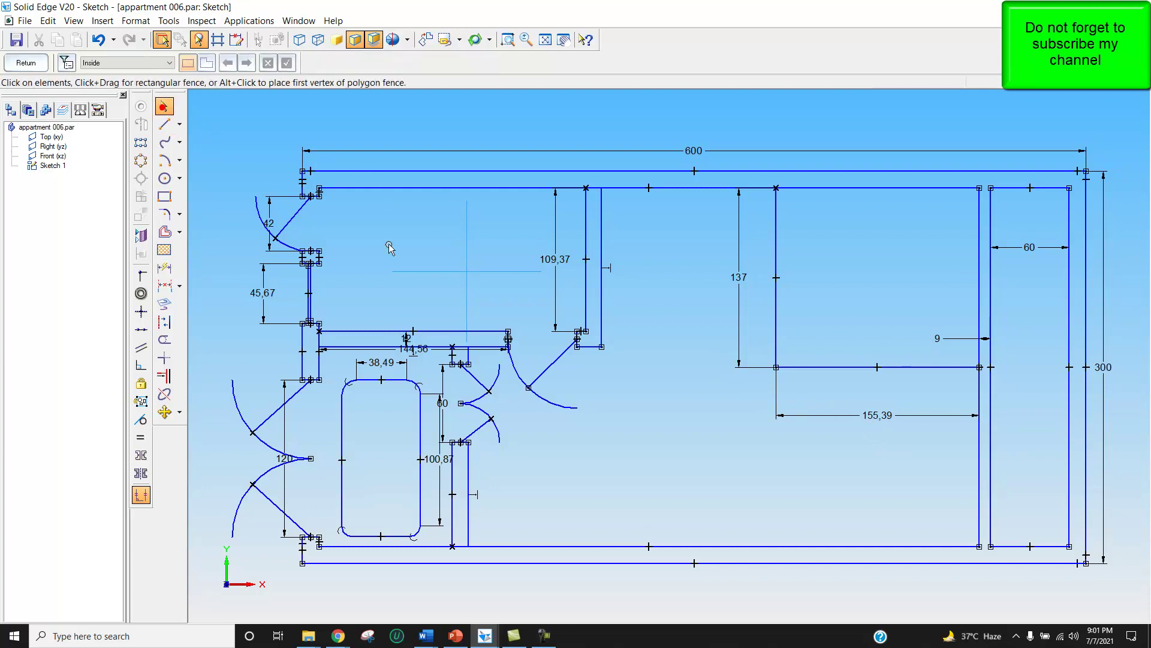
- Set the width dimension below the upper-right room to 150 mm
click(872, 415)
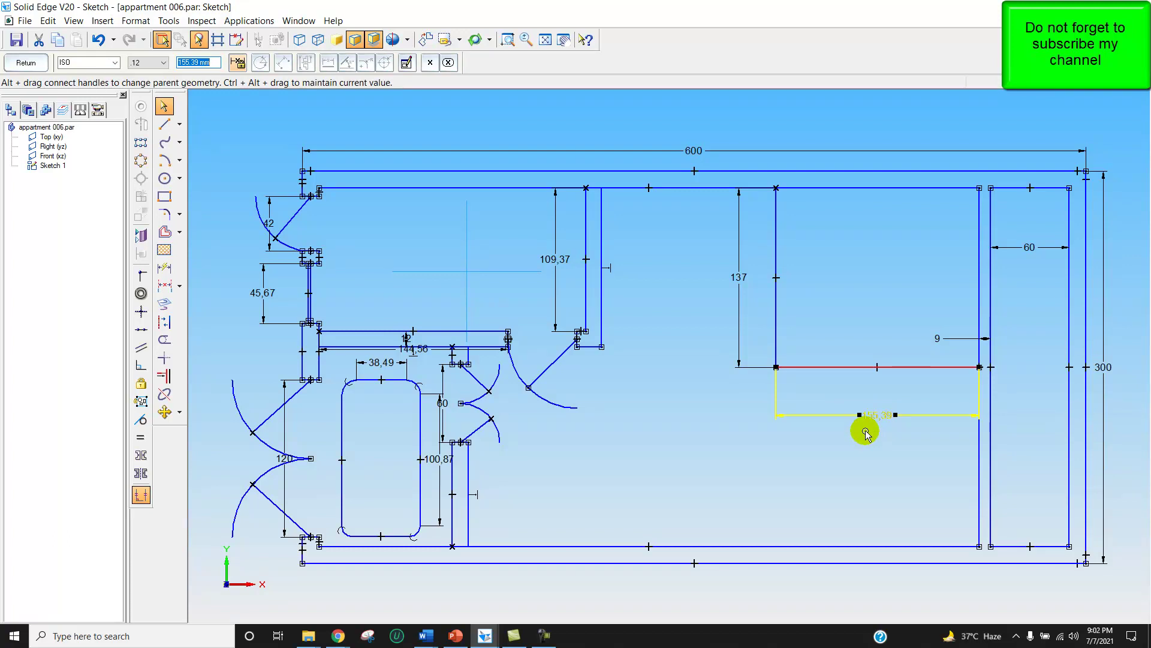
text(150)
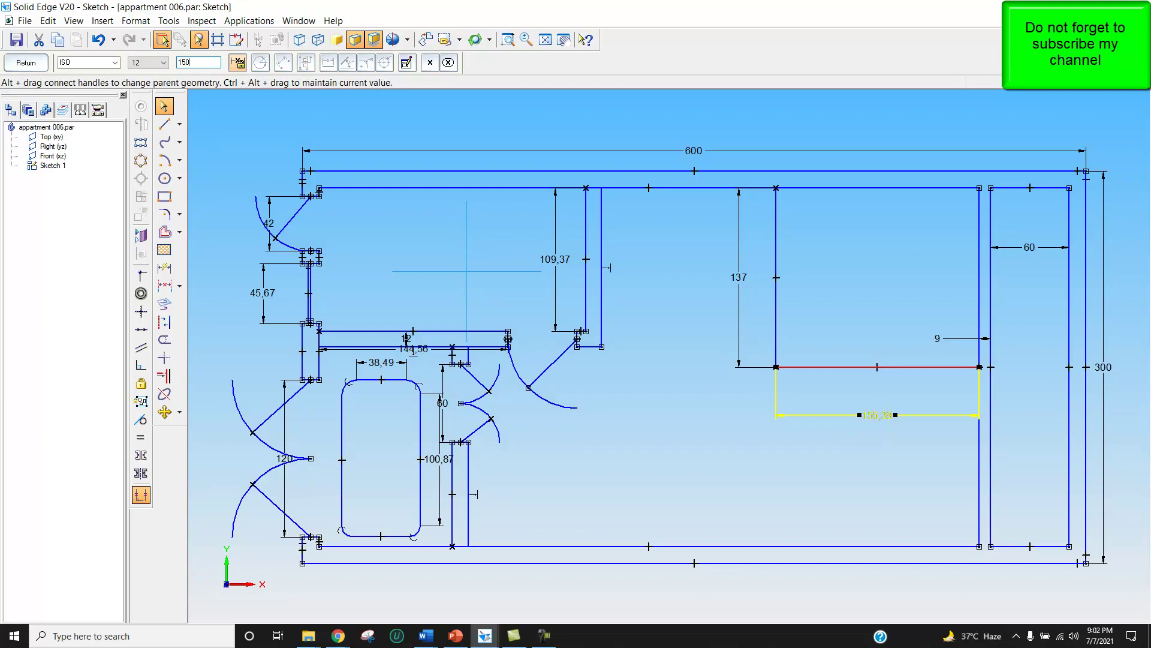
key(Return)
click(859, 450)
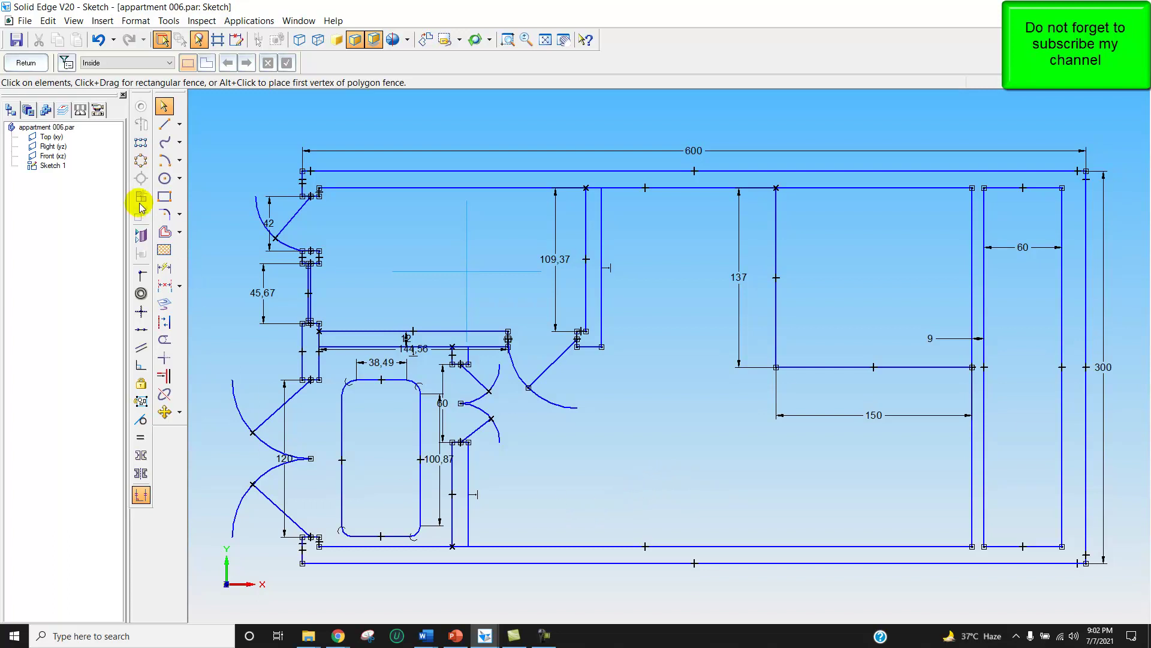
- Offset the upper-right room's L-shaped wall lines outward by 12 mm to give the wall its thickness
click(165, 232)
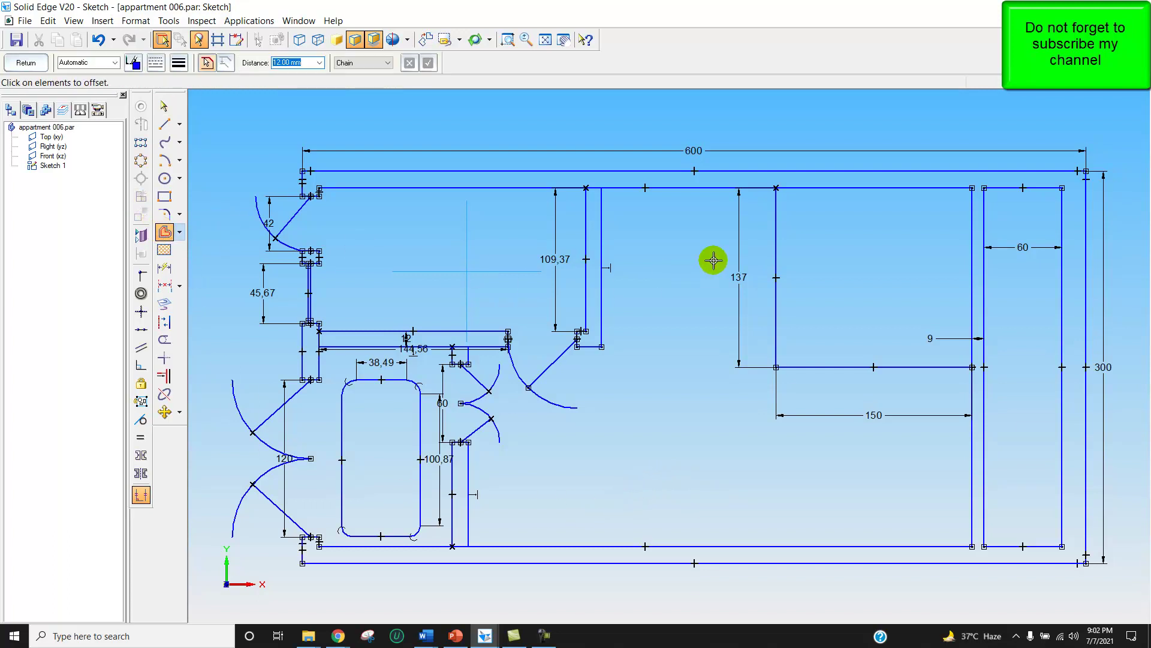
click(772, 246)
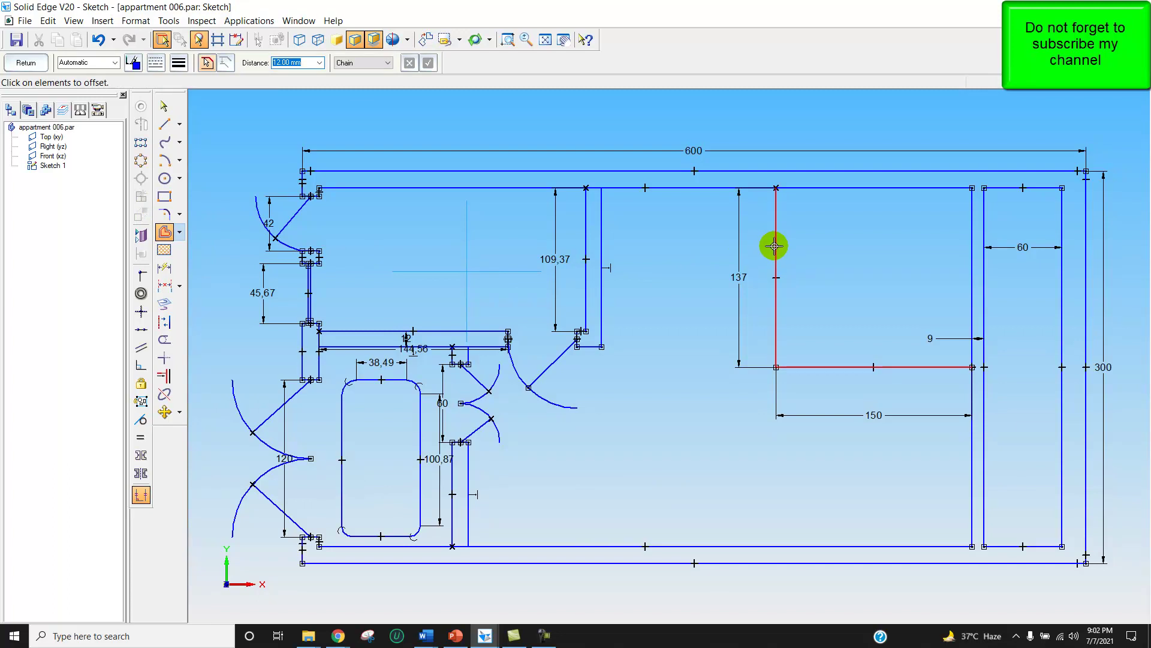
click(775, 246)
click(303, 63)
drag(303, 63, 256, 57)
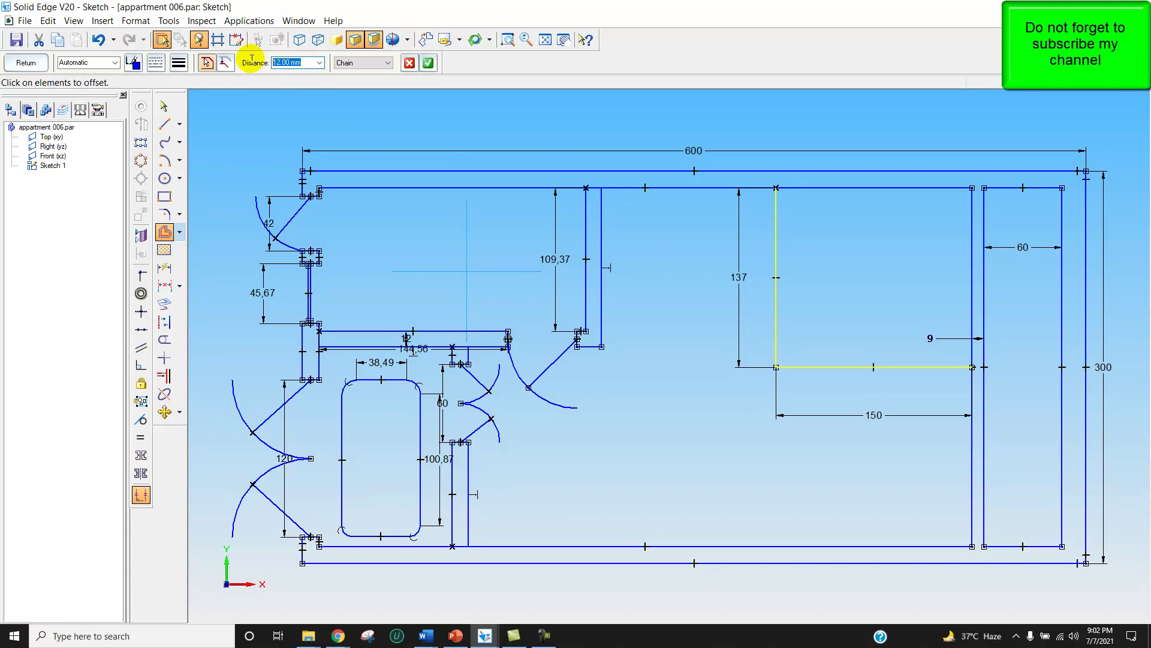
text(9)
click(428, 63)
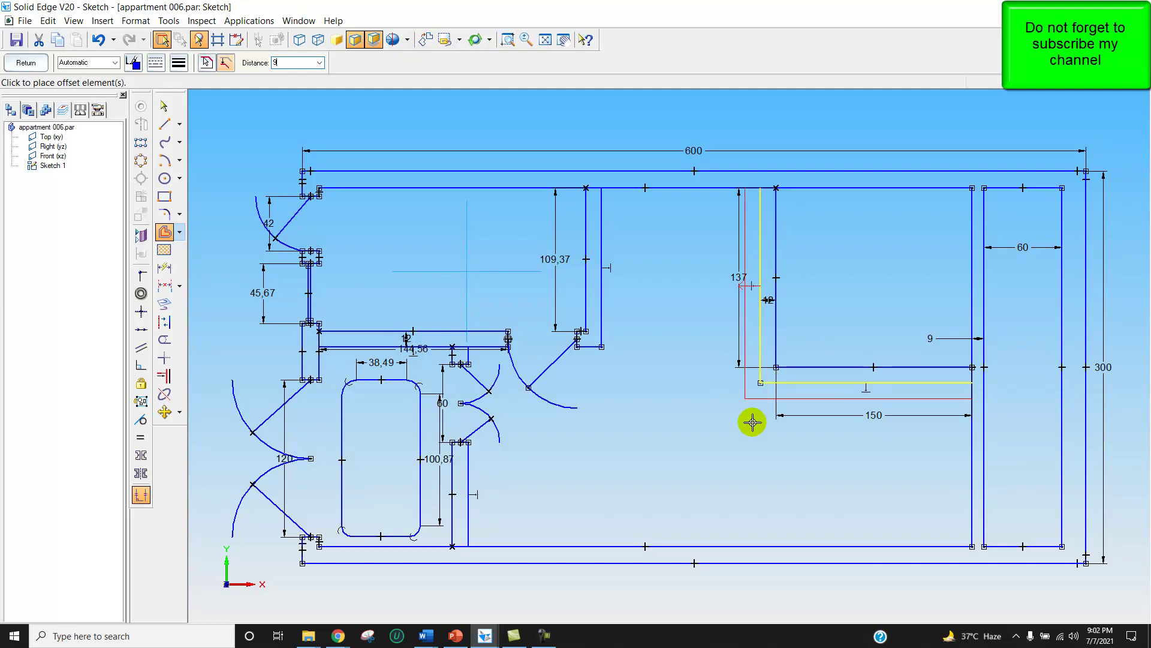
click(753, 420)
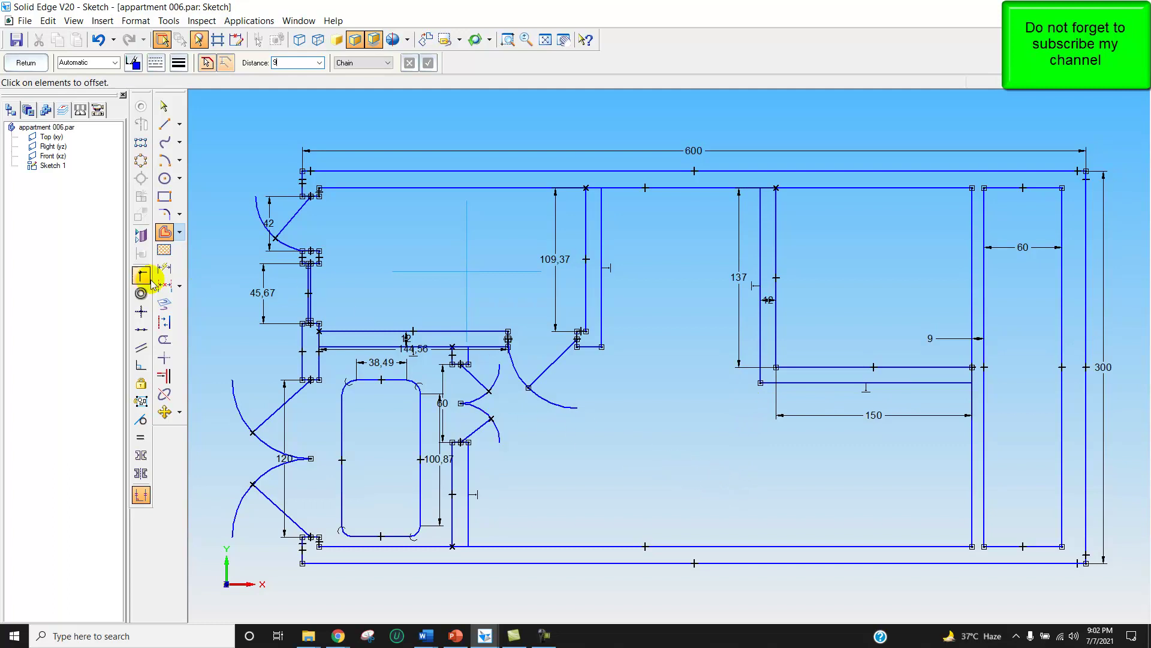
- Trim the line segments closing both ends of the new L-shaped wall, at the upper wall and the long vertical wall
click(164, 340)
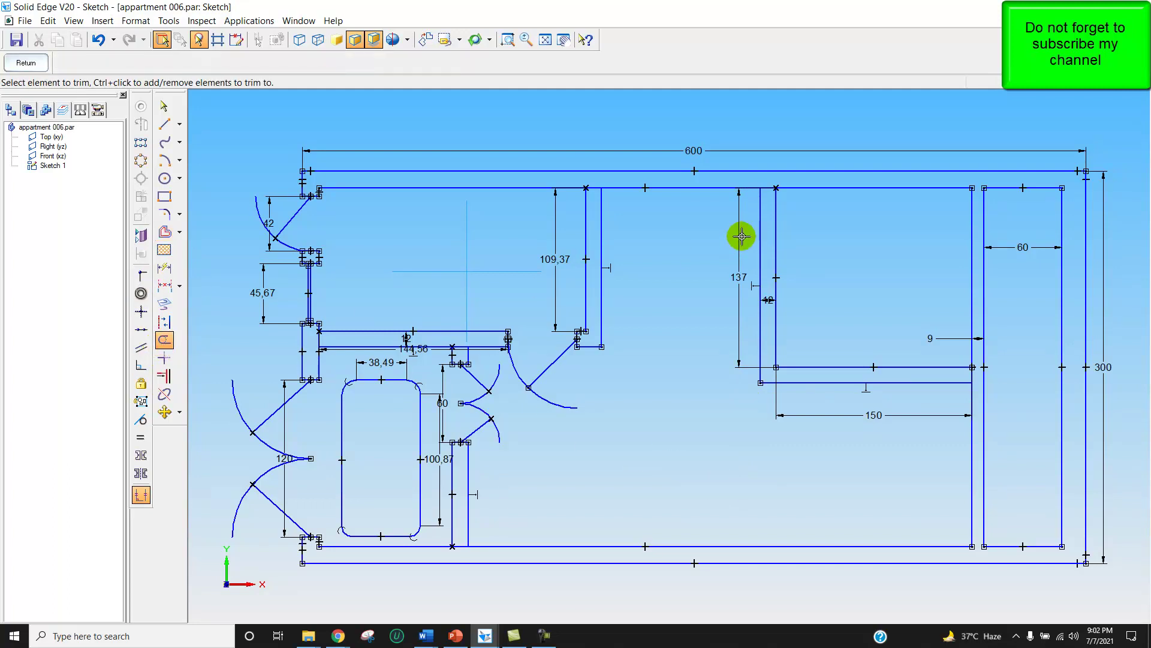
click(765, 187)
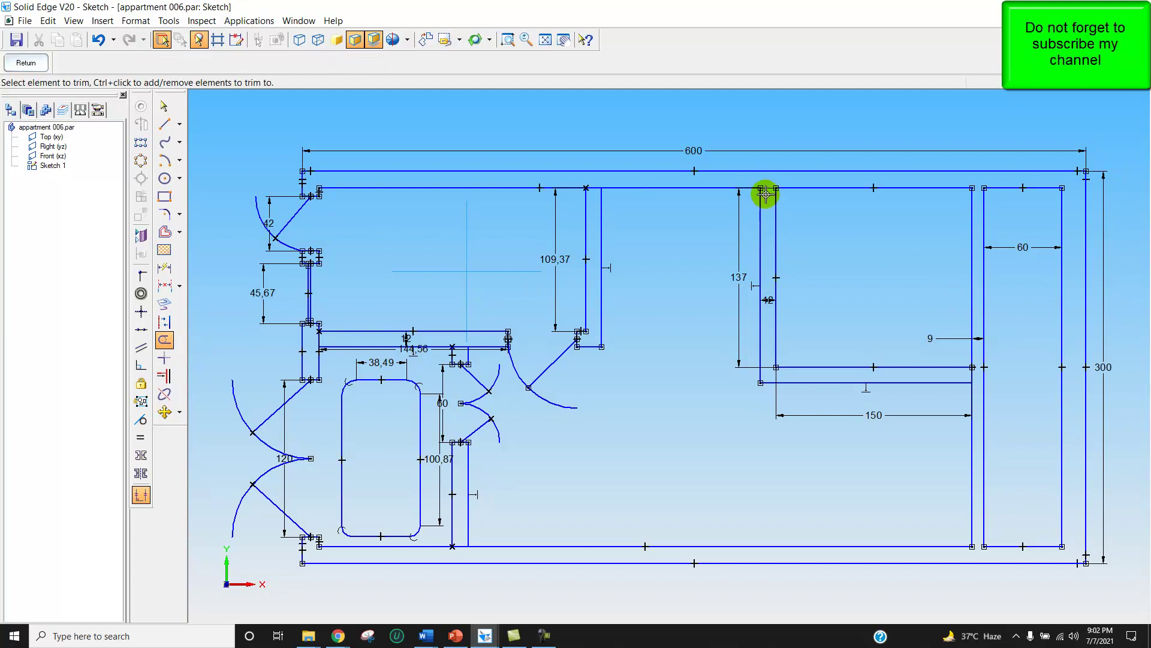
click(967, 373)
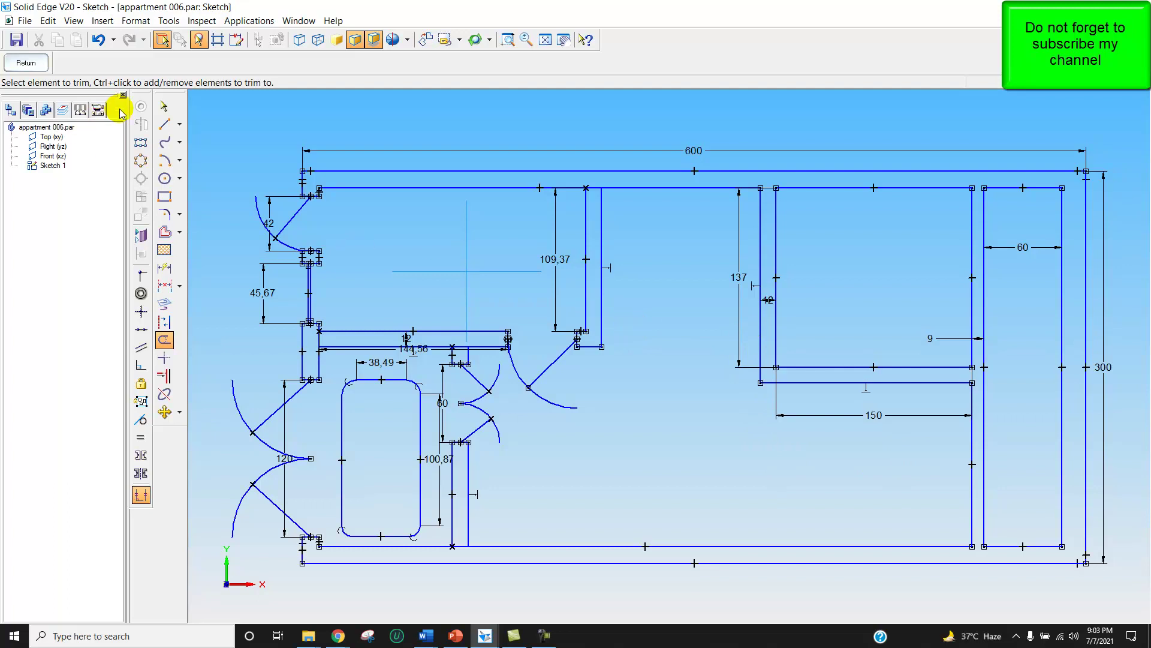
- Draw two short horizontal lines across the room's vertical wall near its lower corner, about 41 mm apart, marking a door opening
click(162, 124)
click(761, 359)
right_click(763, 313)
click(761, 306)
click(776, 306)
right_click(791, 308)
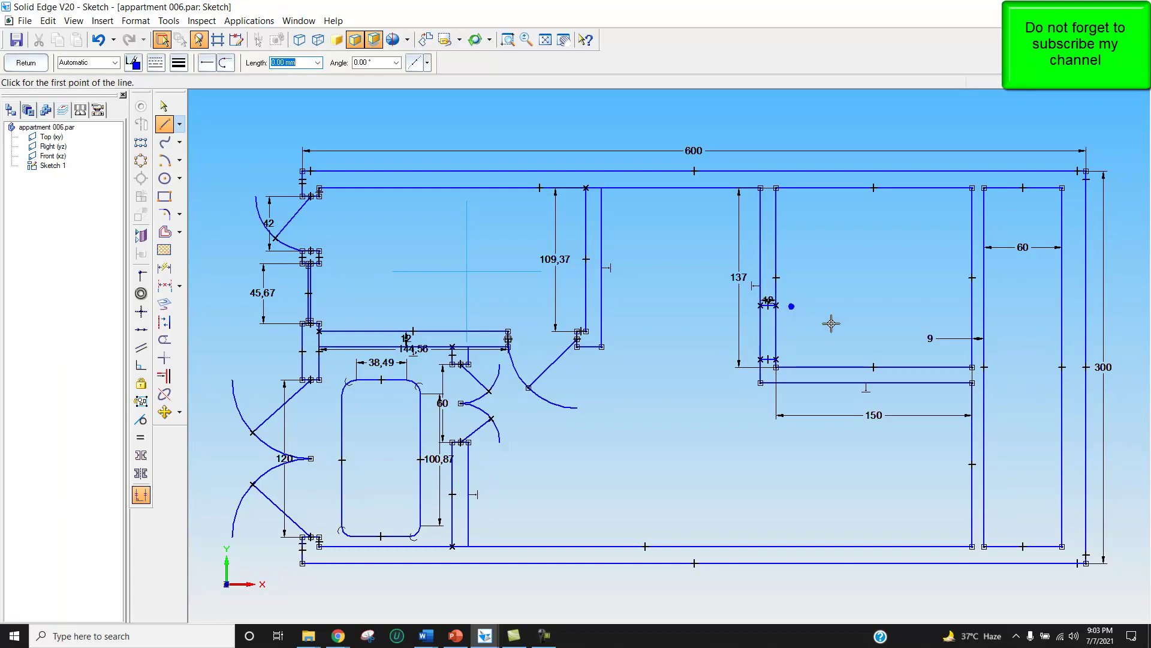
- Trim both vertical wall lines between the two short lines to open the doorway
click(166, 217)
click(164, 340)
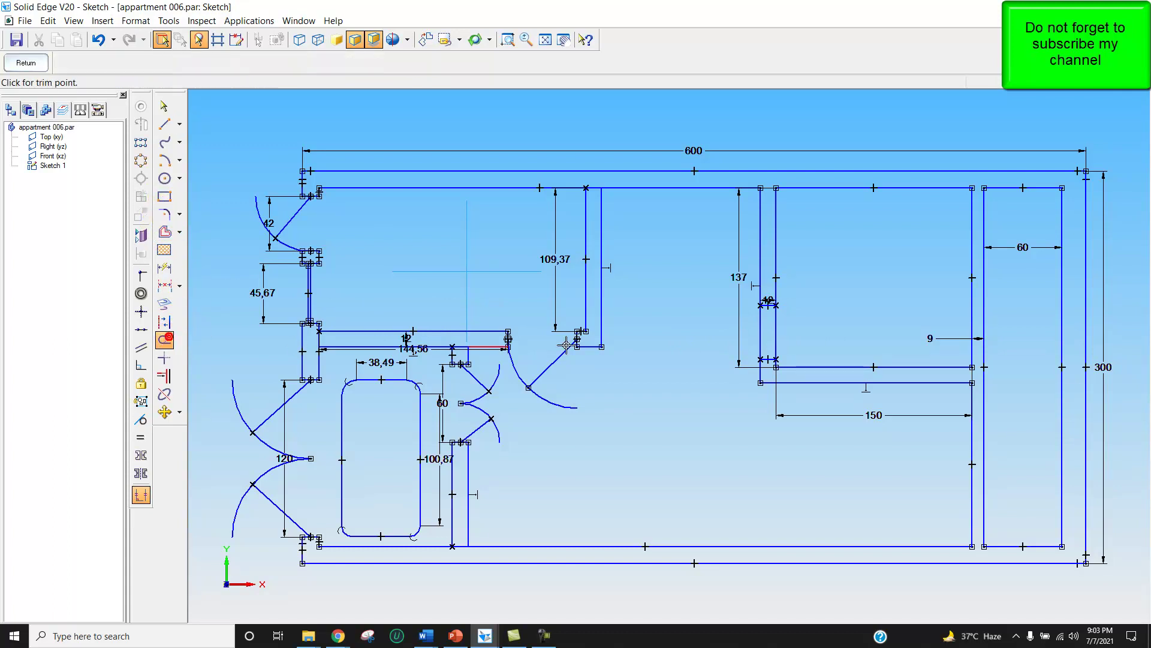
click(772, 327)
click(761, 331)
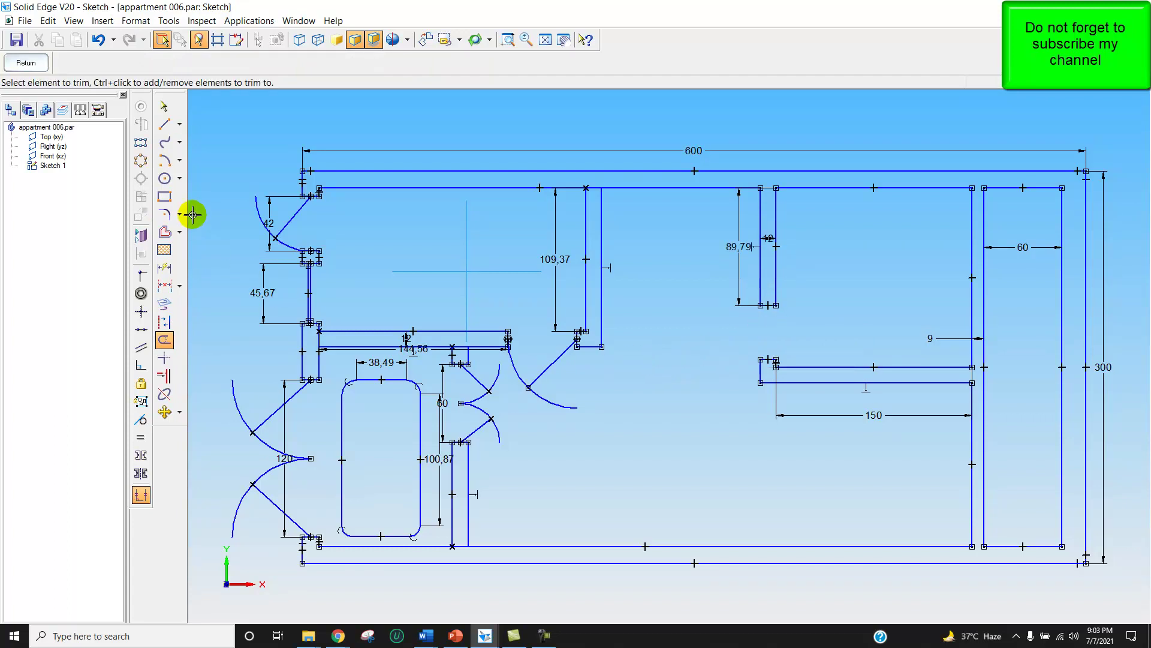
- Draw a door-swing arc of about 41 mm radius, centred on the doorway's lower jamb, from the upper jamb outward to the left
click(165, 160)
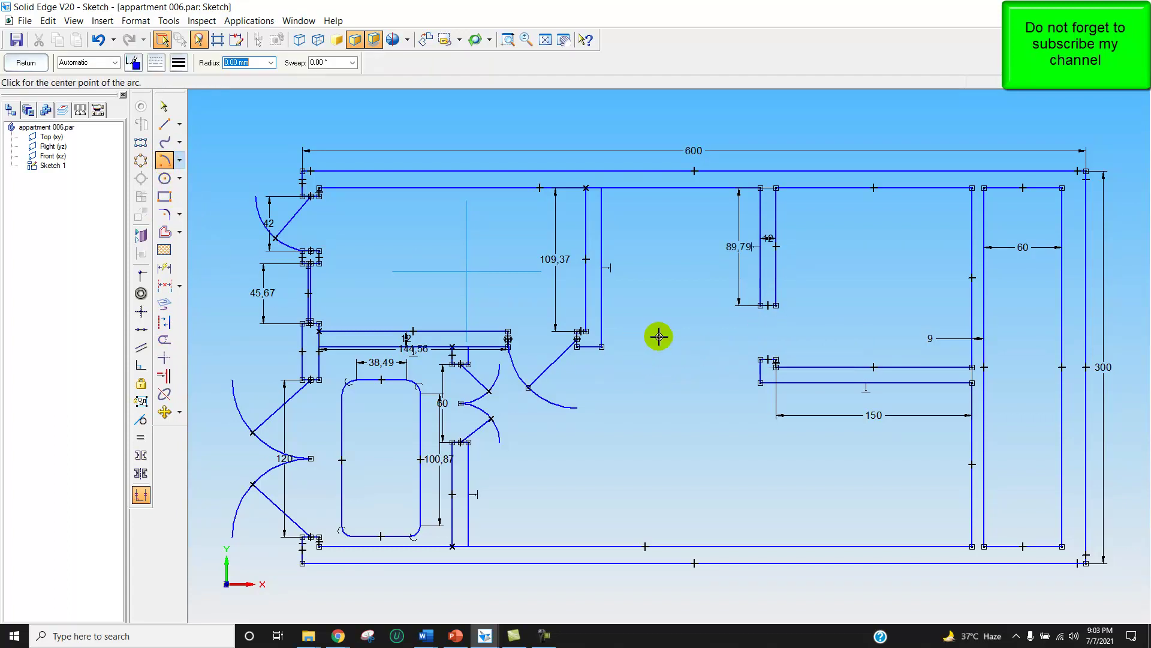
click(768, 360)
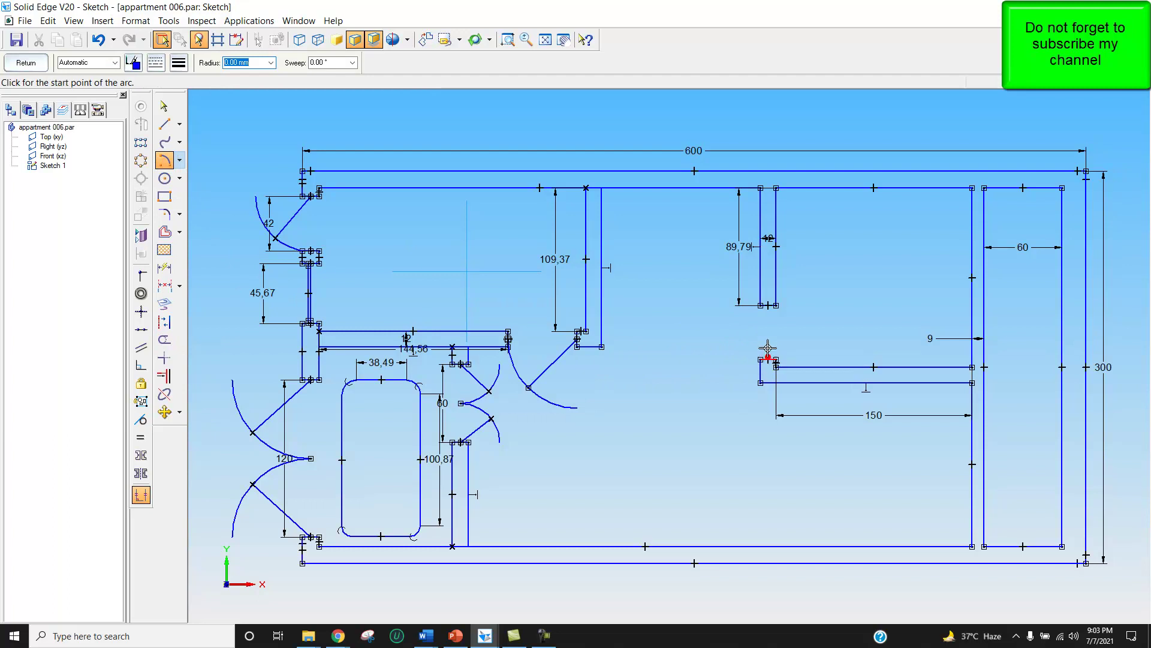
click(764, 307)
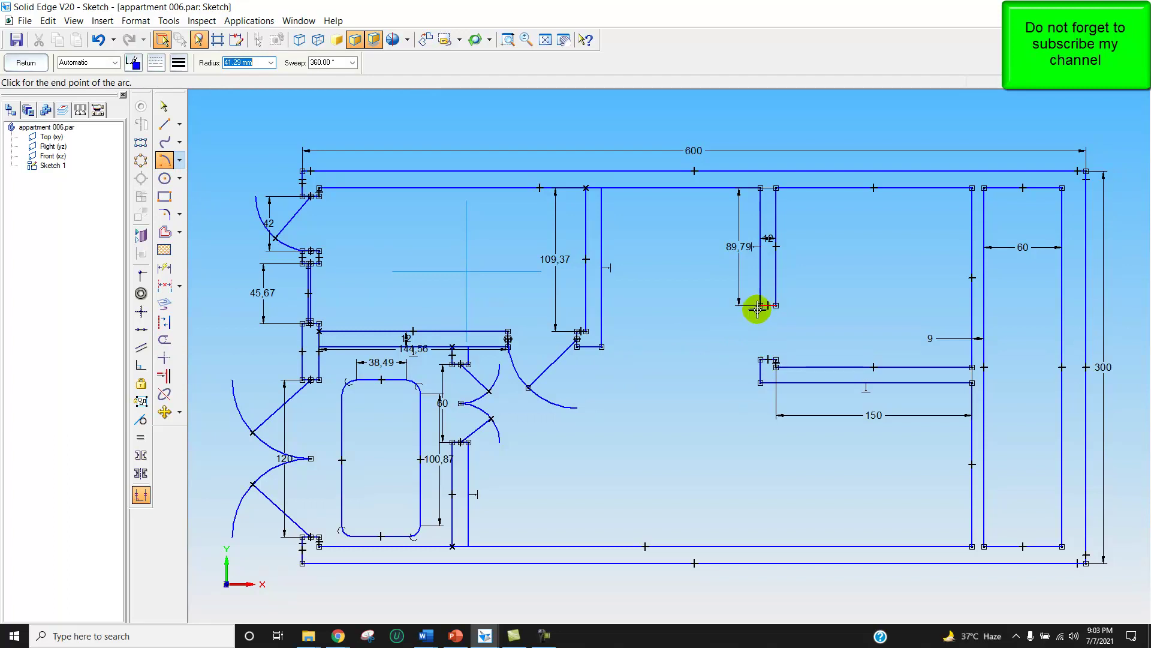
click(714, 358)
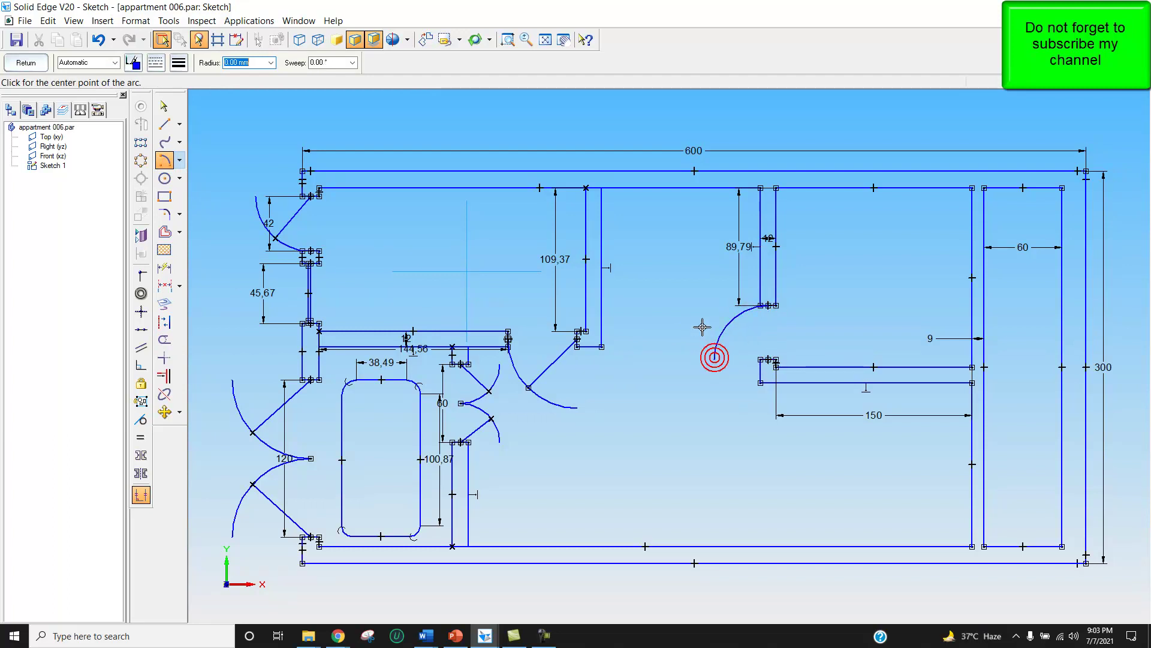
- Draw the door leaf as a diagonal line from the lower jamb's midpoint to the swing arc
click(165, 124)
click(768, 358)
click(737, 328)
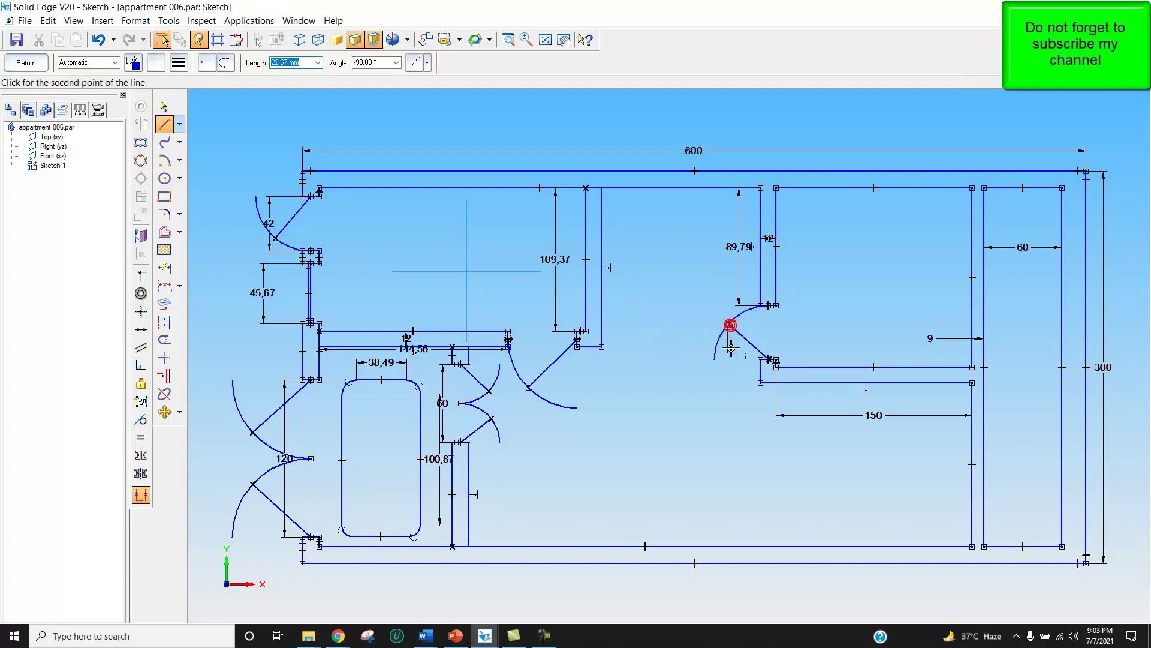
right_click(743, 436)
click(698, 567)
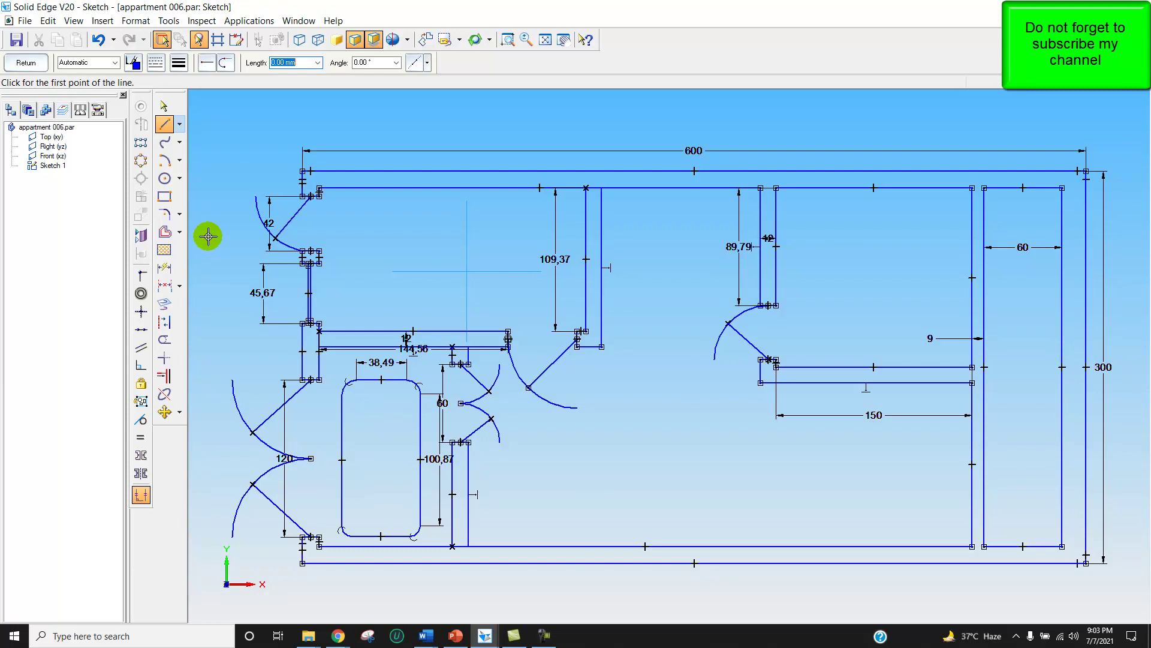
- Draw a 60 mm horizontal line across the narrow strip at the plan's right end, in its upper part
click(165, 124)
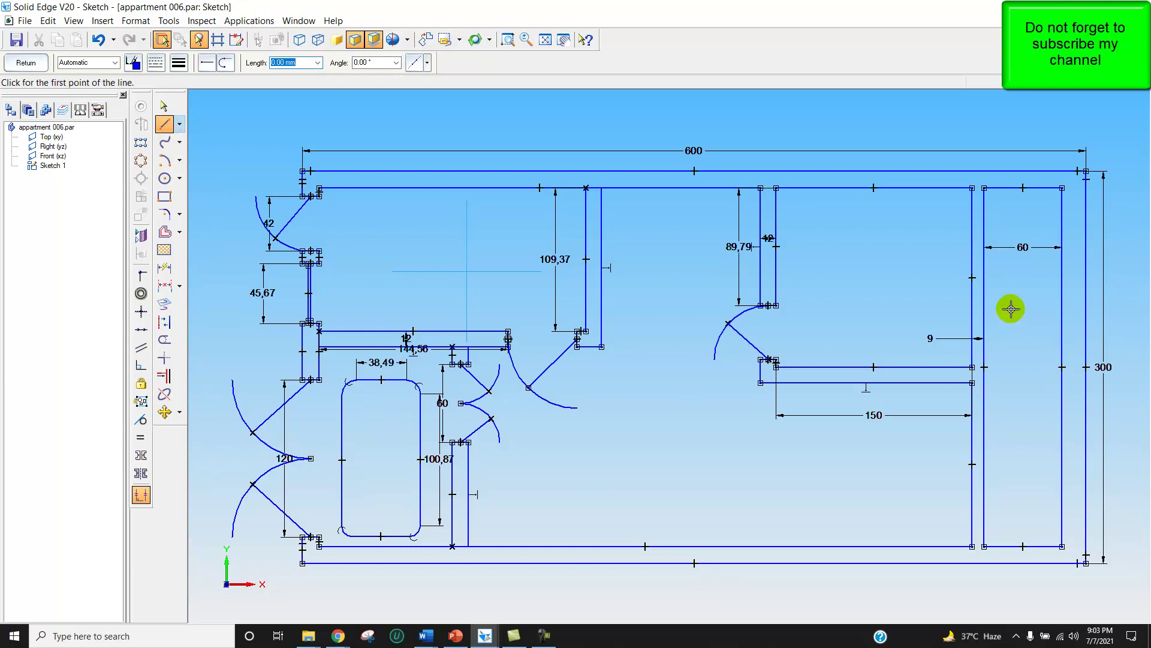
click(985, 293)
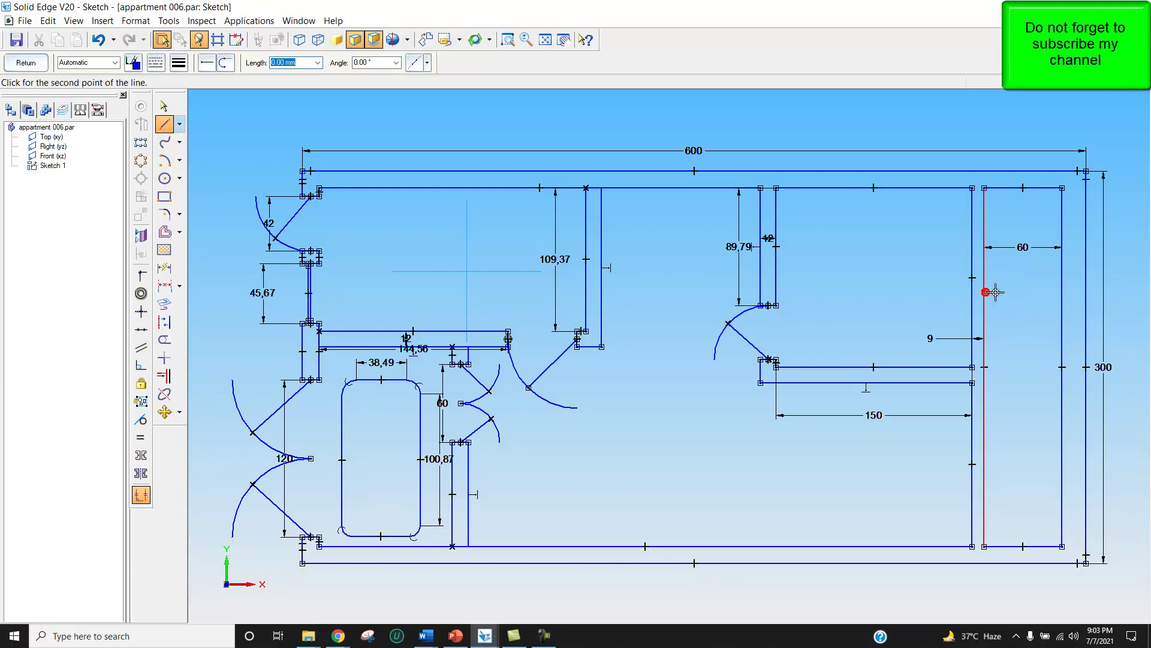
click(1062, 292)
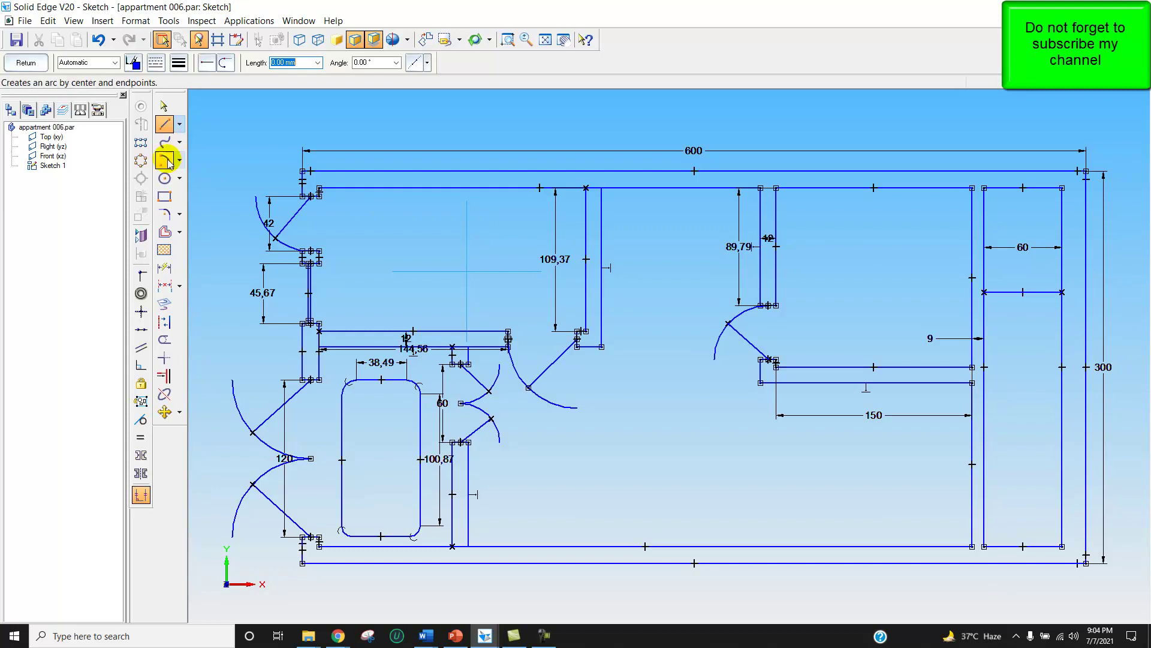
- Try to dimension the distance from the strip's upper edge to the cross line as 120 mm, and undo that value
click(165, 286)
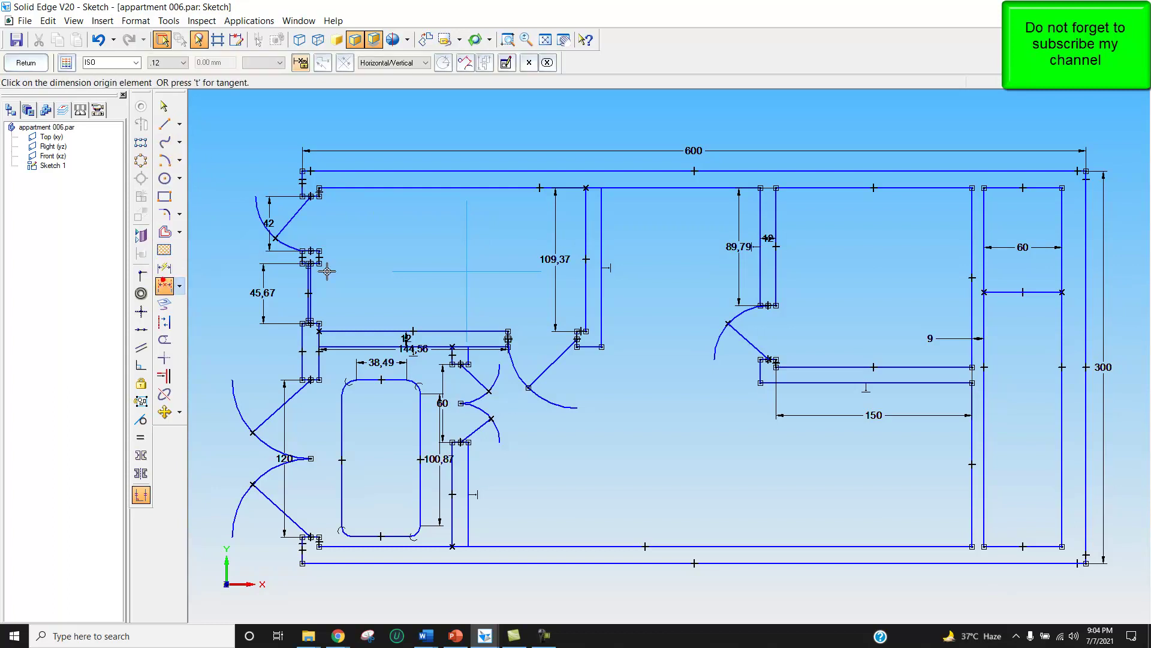
click(994, 183)
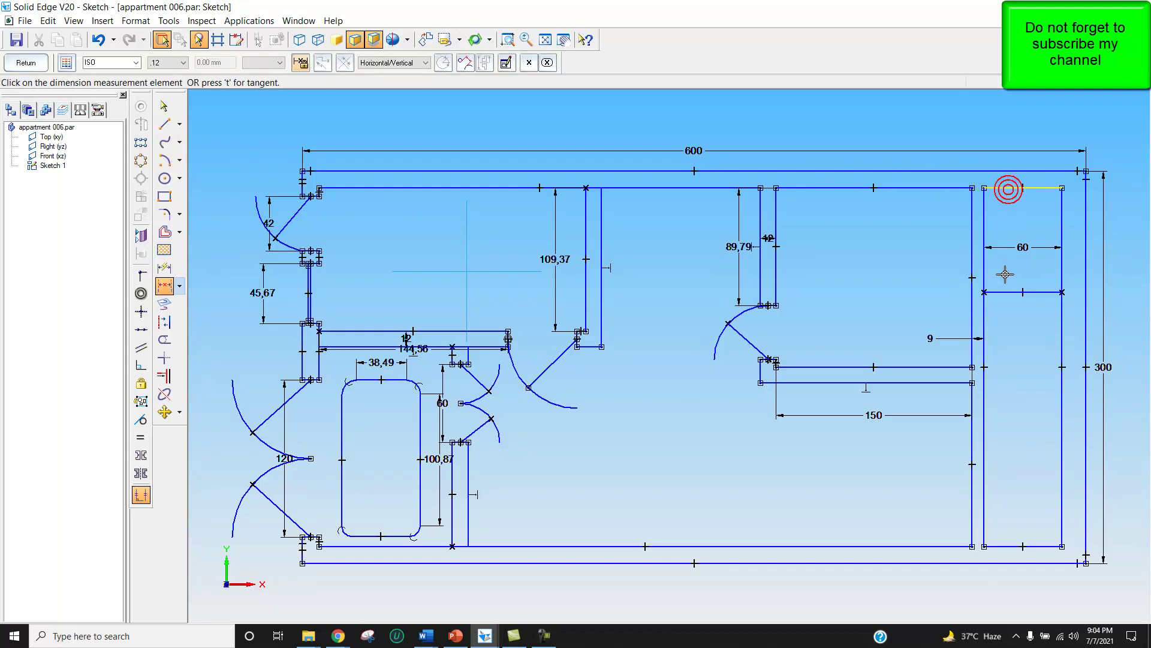
click(1002, 293)
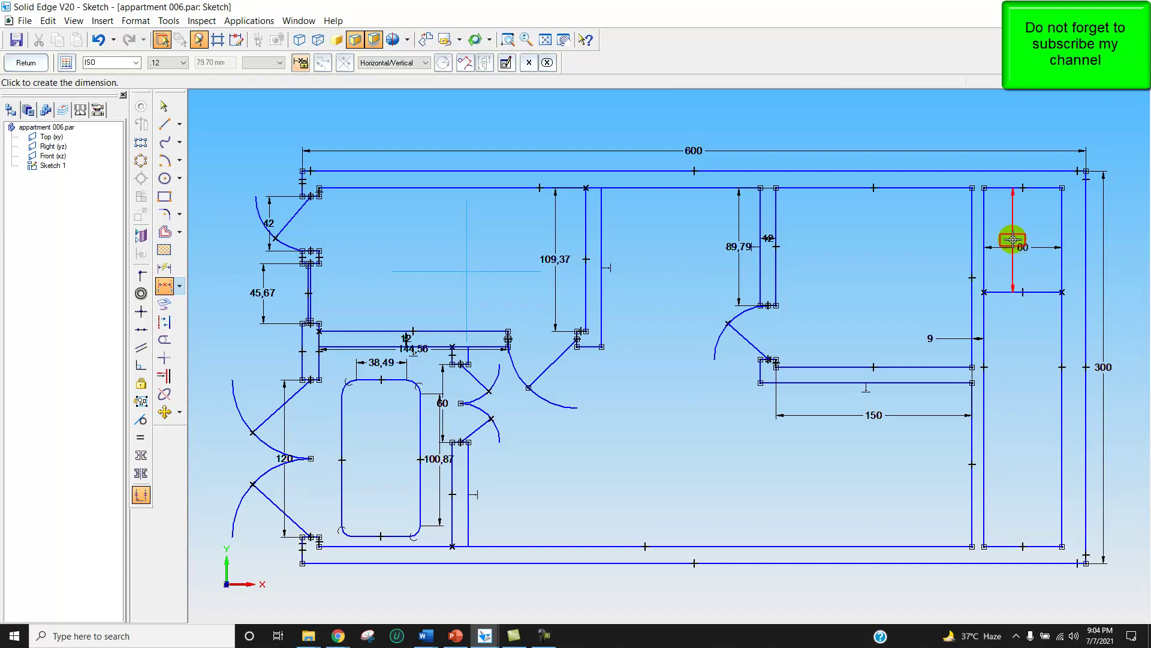
click(1013, 270)
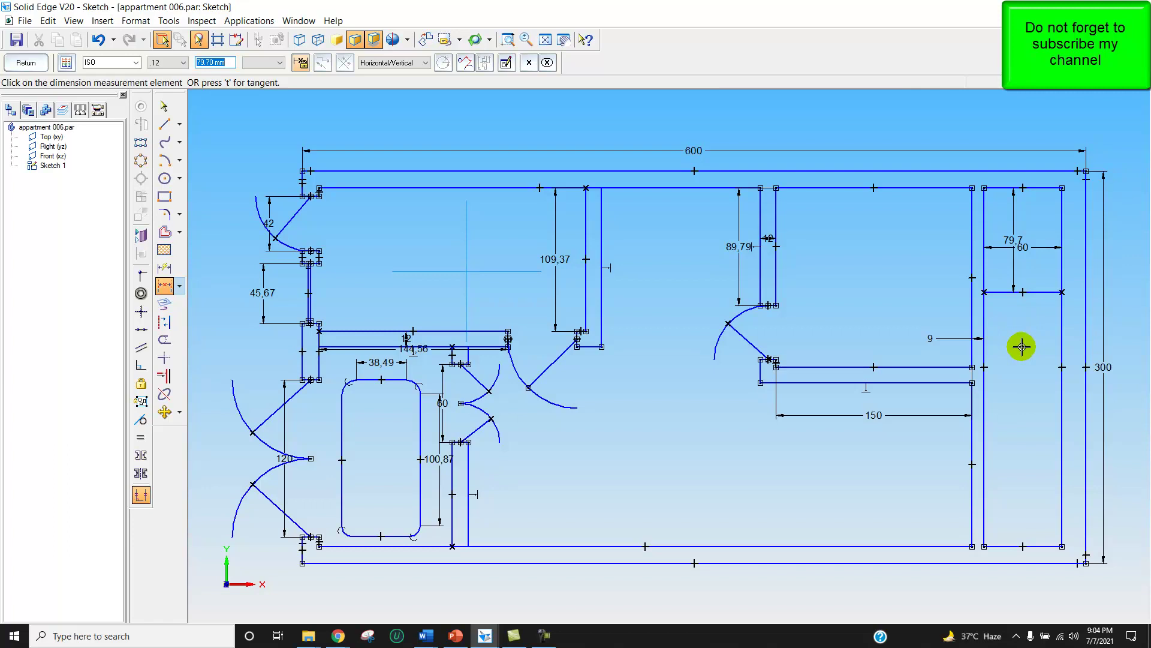
text(120)
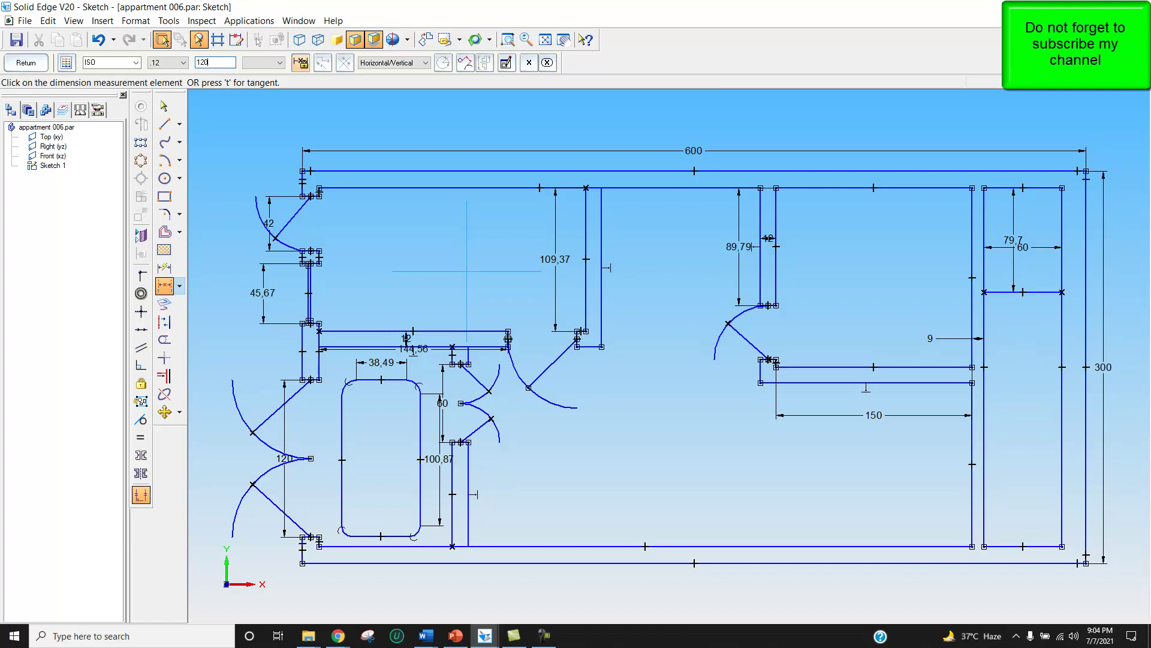
key(Return)
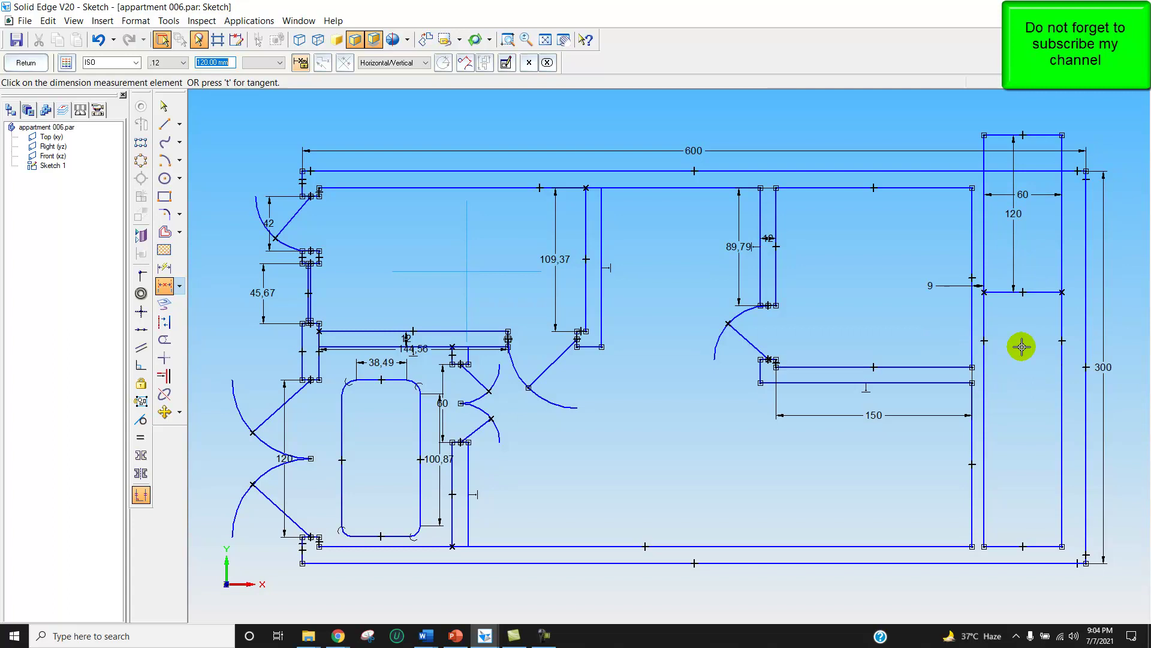
click(97, 40)
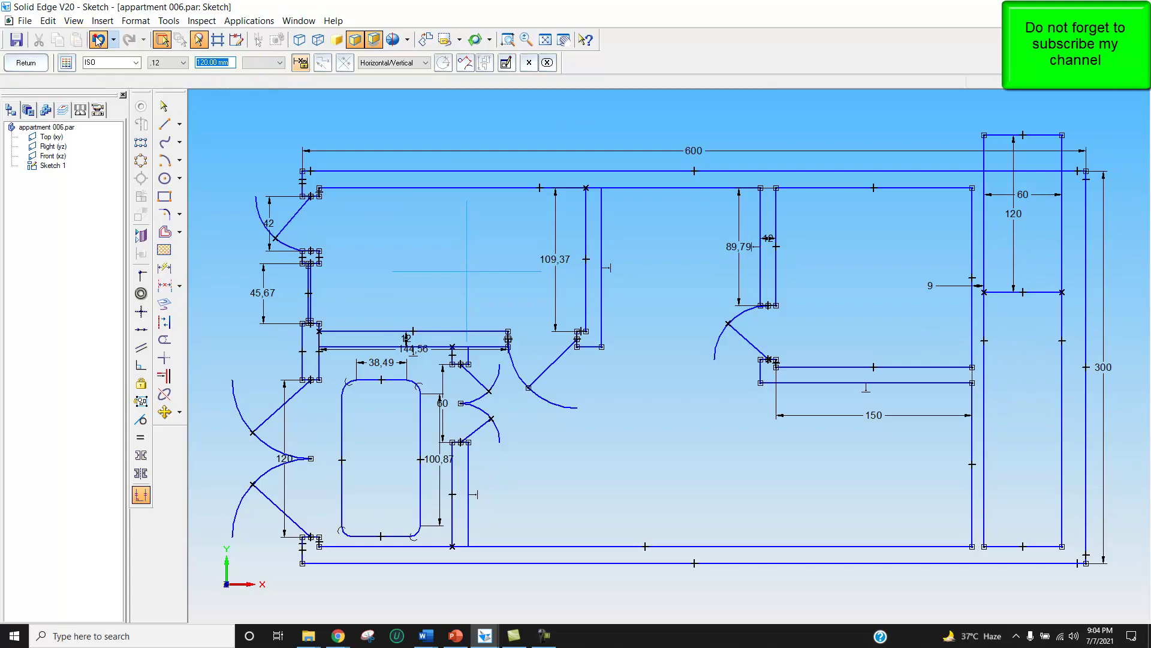
- Nudge the strip's cross line slightly upward and delete the distance dimension between it and the strip's upper edge
click(1035, 292)
mouse_move(1036, 293)
mouse_down()
mouse_move(1047, 330)
mouse_move(1044, 291)
mouse_up()
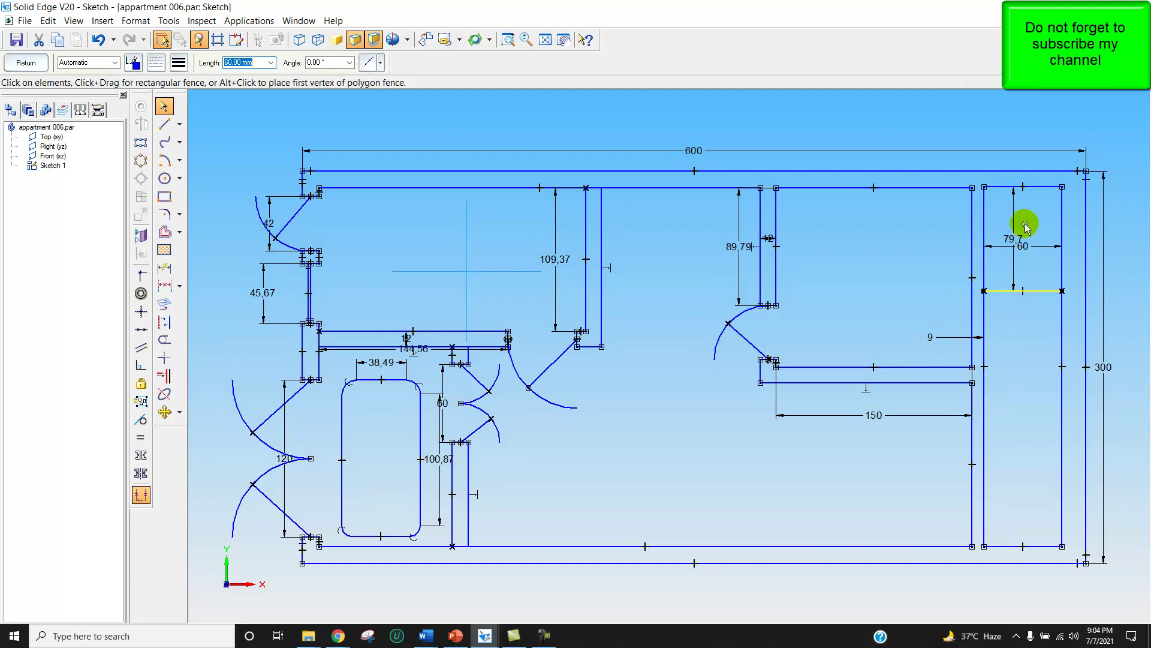
click(1013, 238)
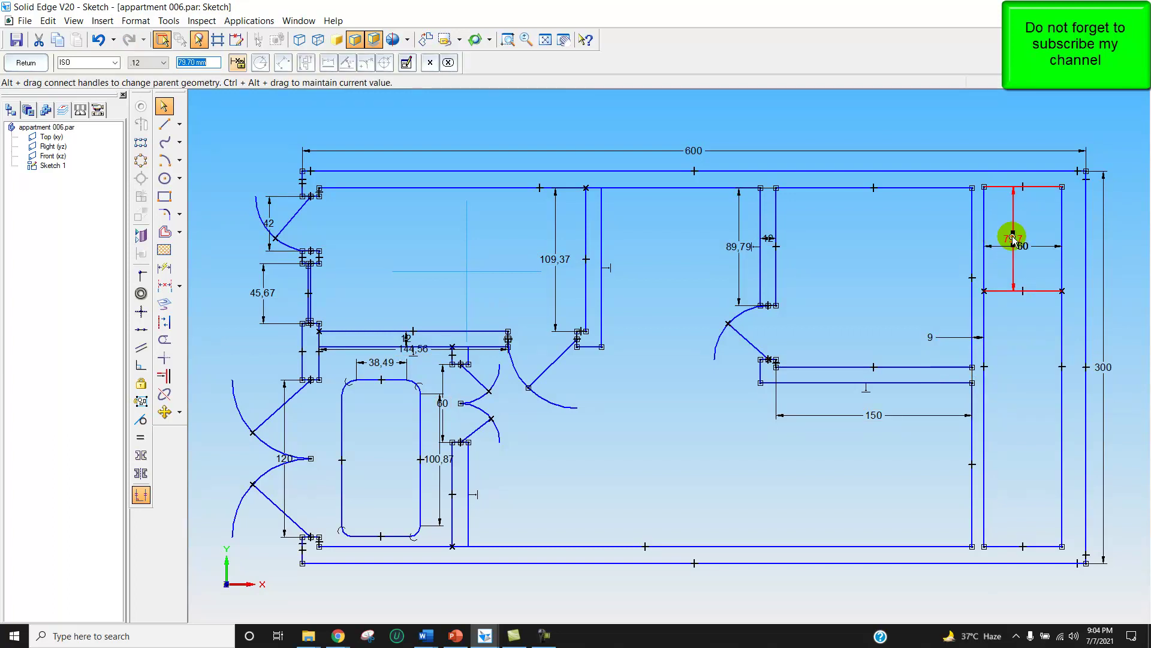
key(Delete)
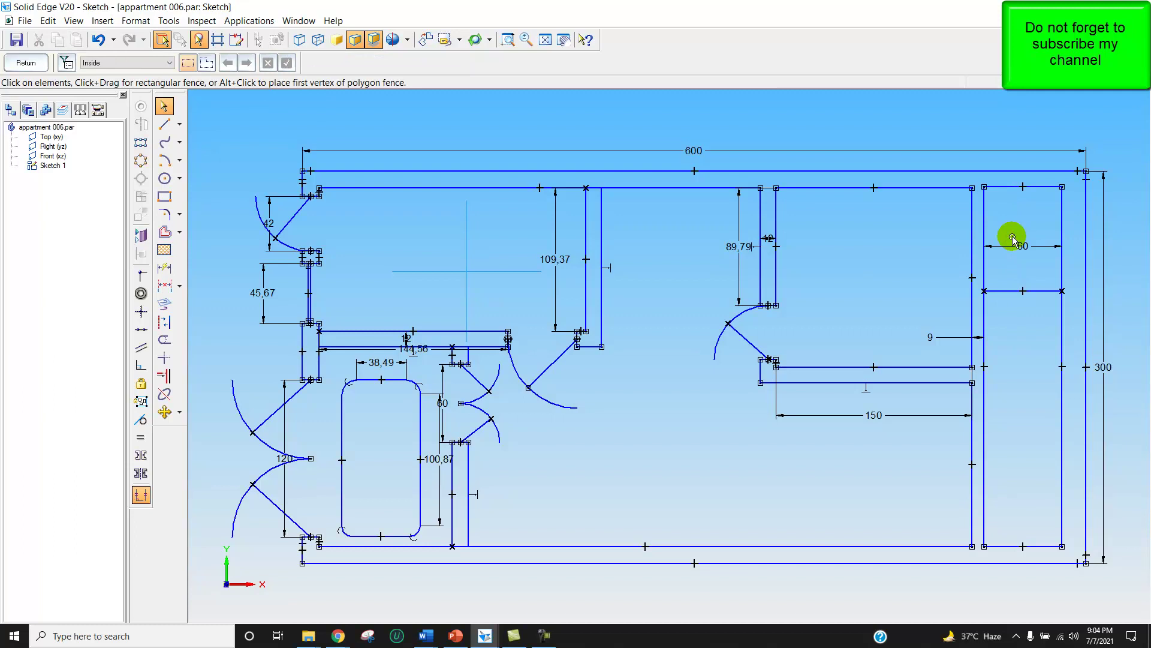
- Move the cross line in the plan's right-end strip downward to slightly above the strip's mid-height
click(1016, 291)
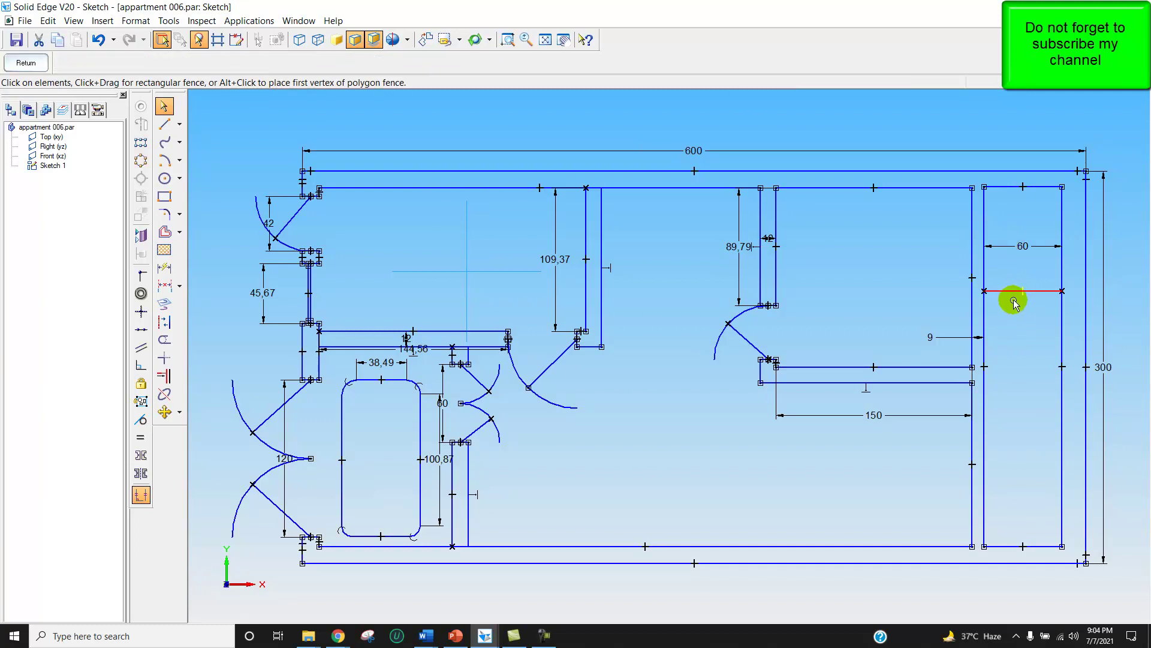
ctrl+drag(1010, 293, 1014, 366)
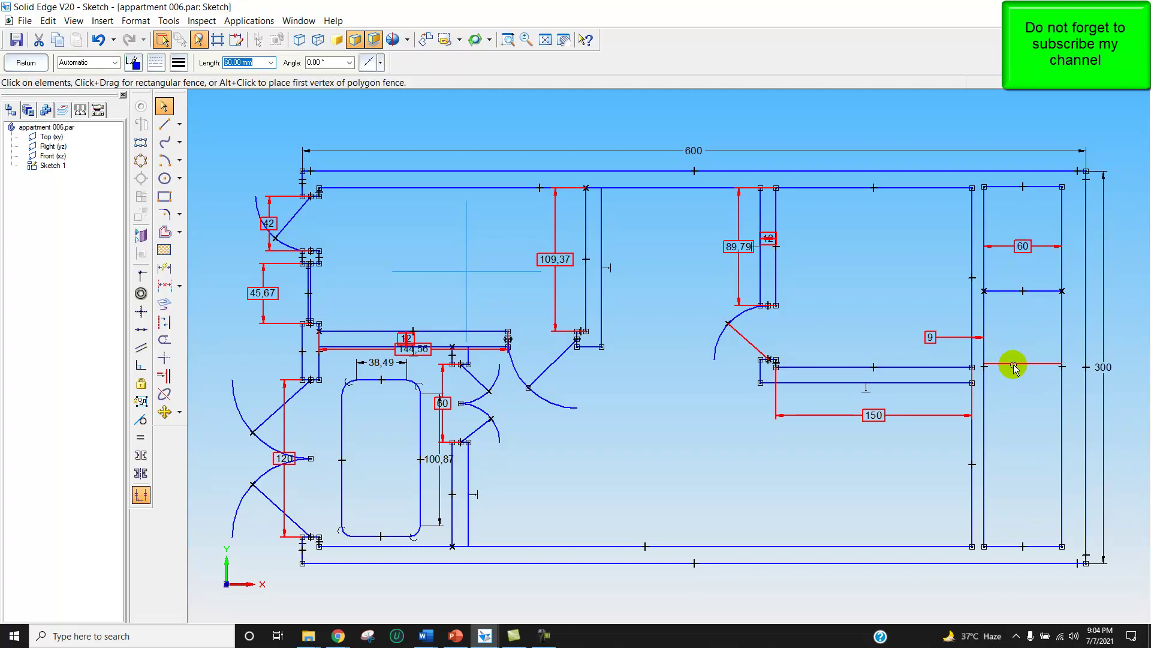
drag(1014, 364, 1016, 339)
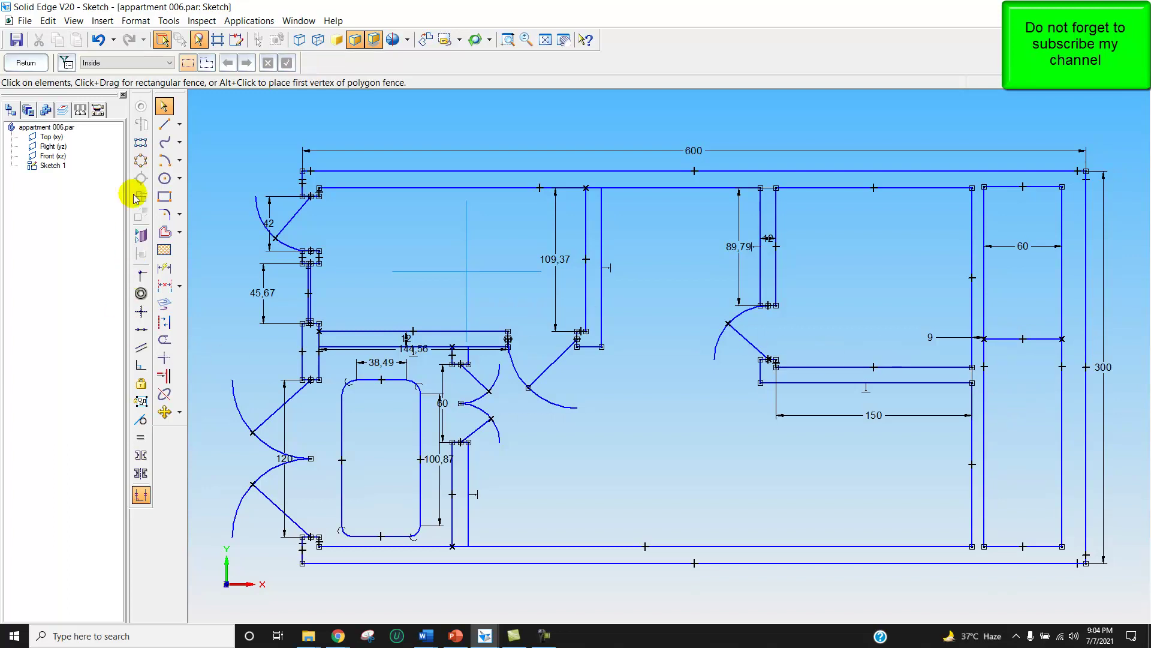
- Offset the strip's cross line downward, entering a distance of 4, to create the second line of a partition
click(165, 124)
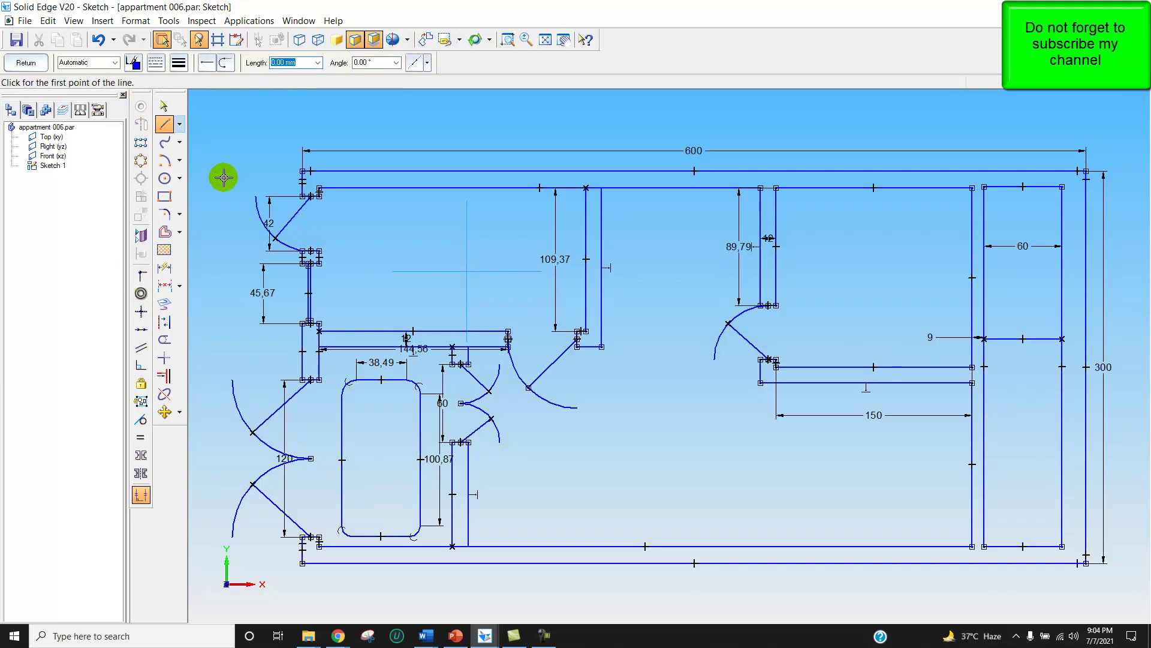
click(165, 232)
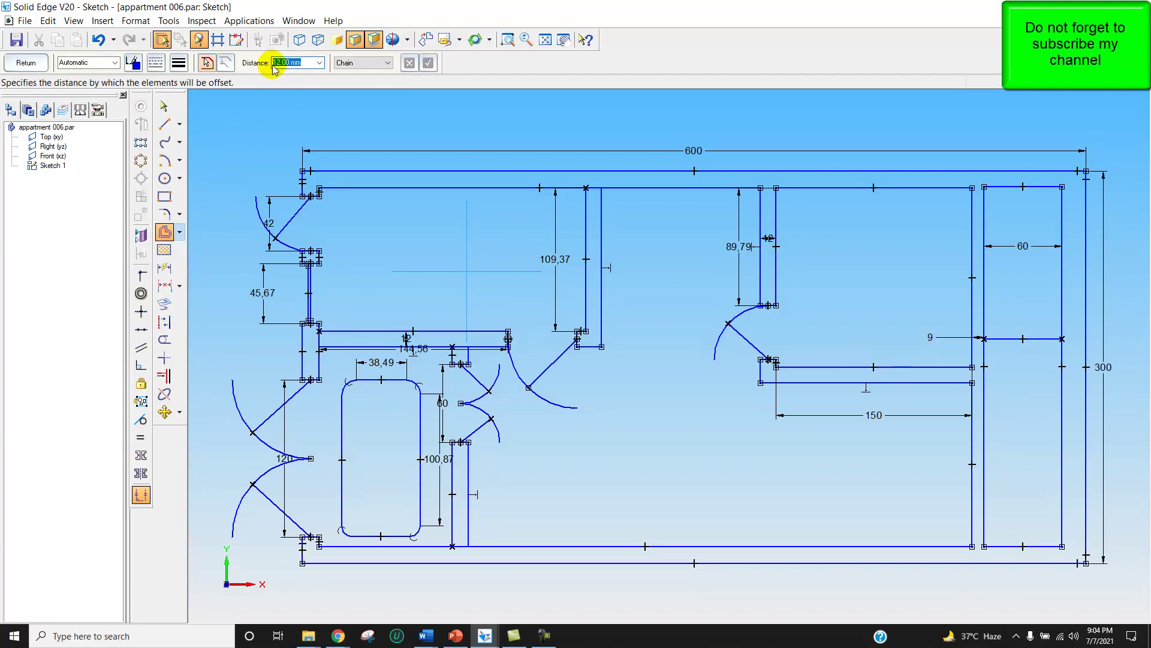
text(4)
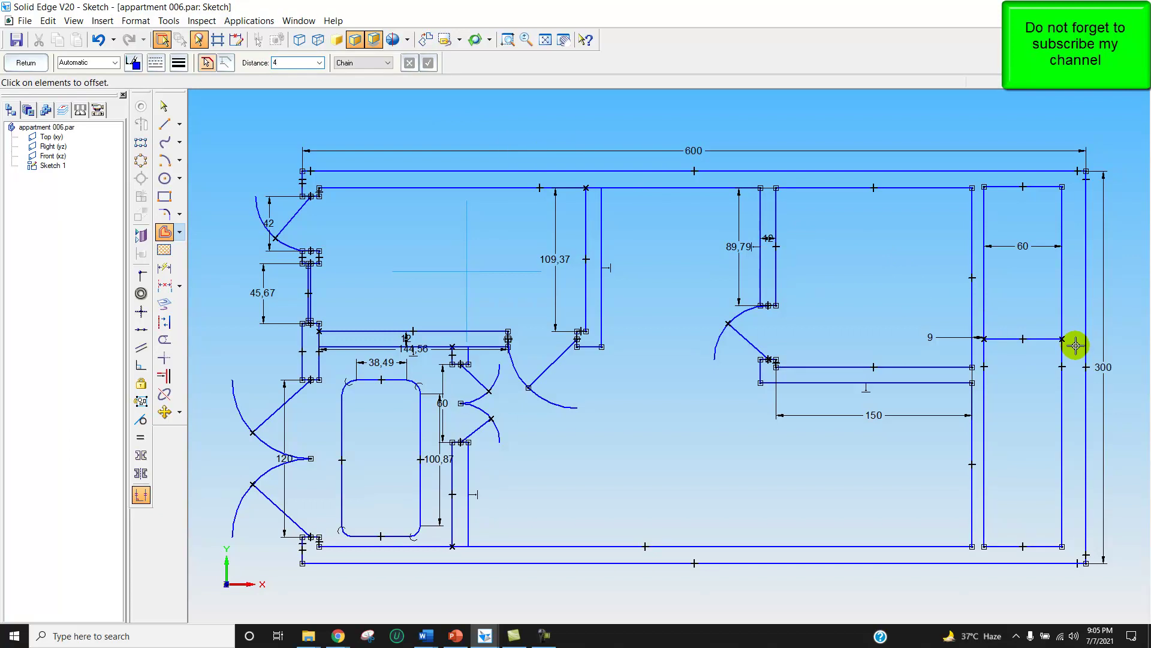
click(1042, 339)
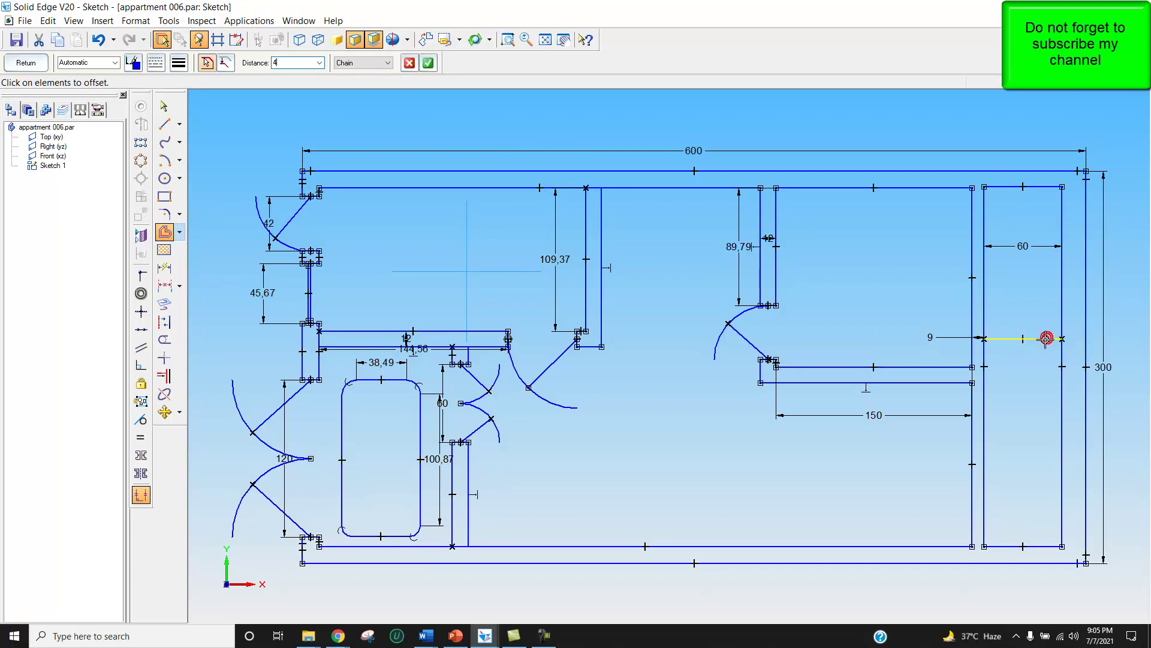
click(428, 62)
click(1007, 366)
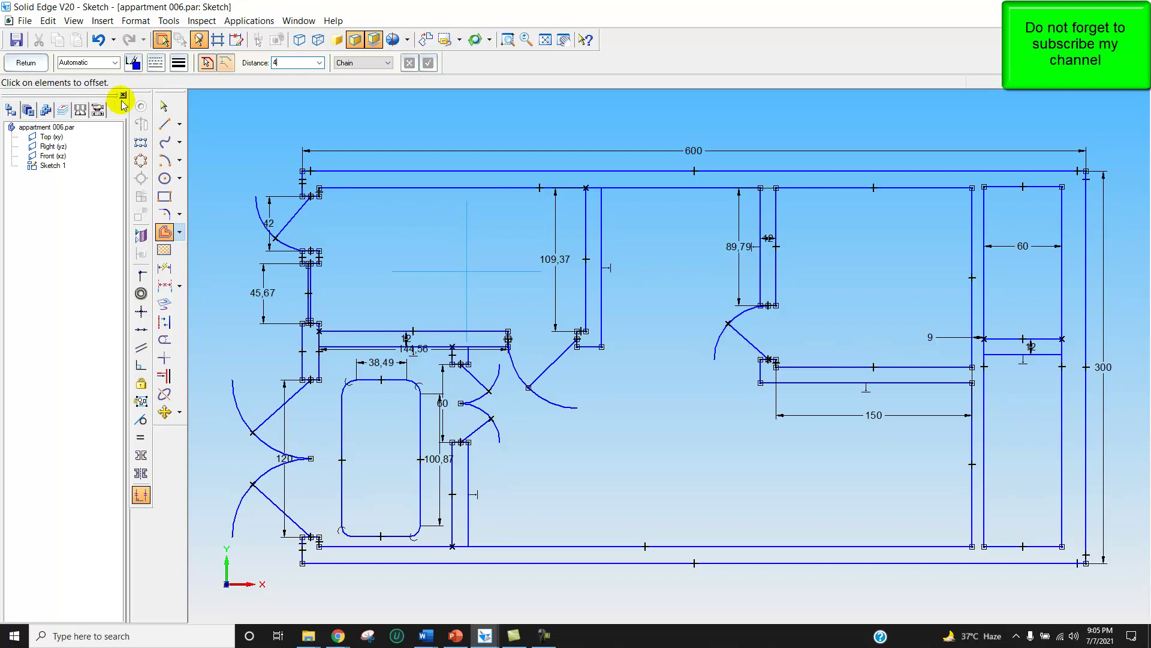
- Set the spacing dimension between the strip's two partition lines to 4 mm
click(163, 106)
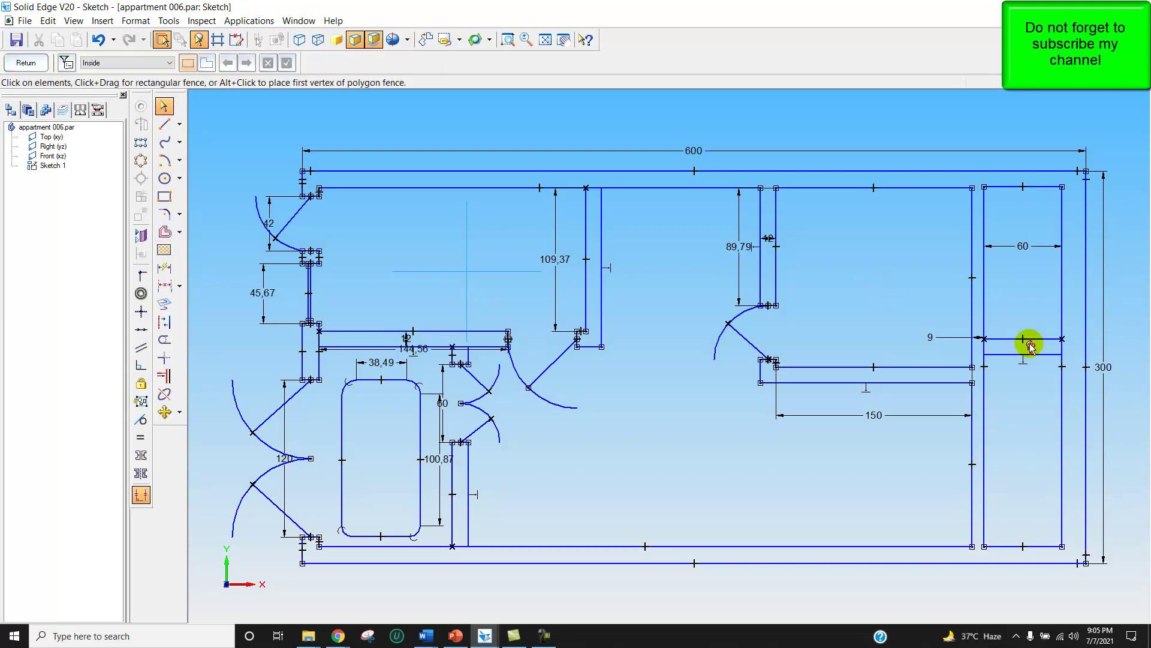
click(1030, 346)
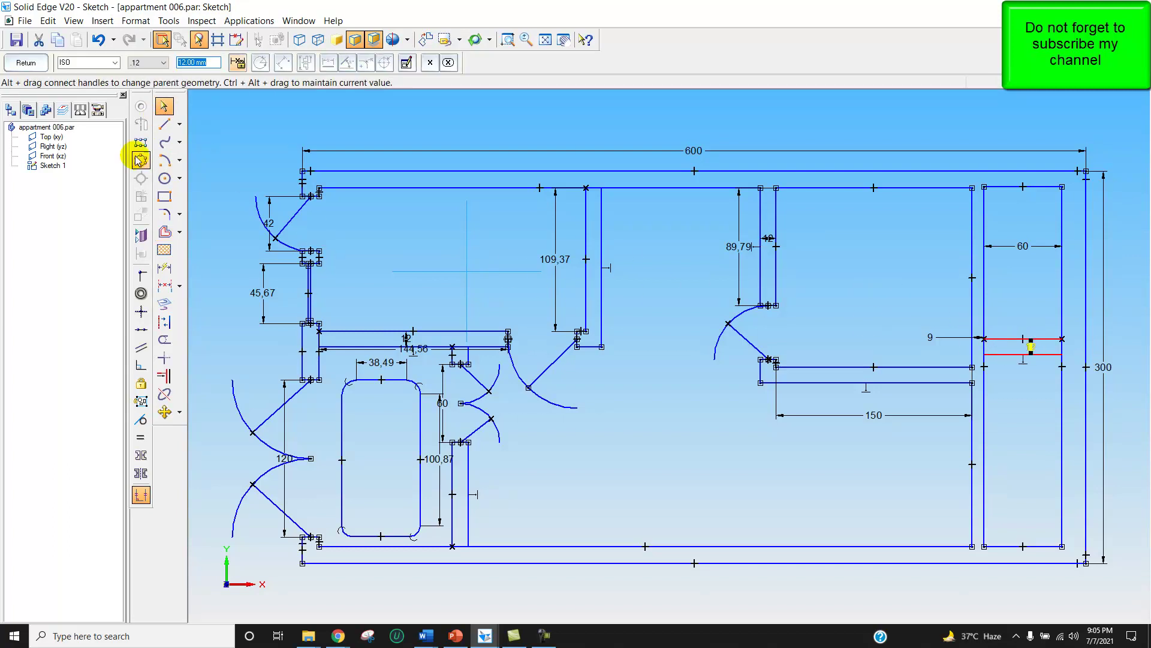
text(4)
key(Return)
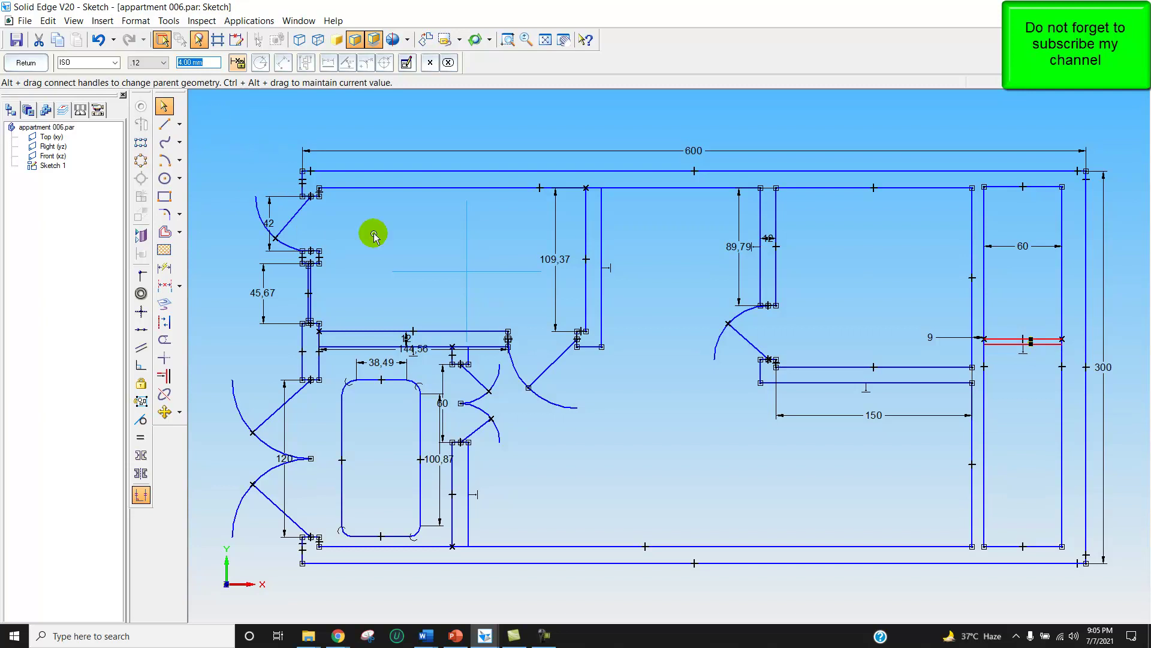
right_click(1024, 406)
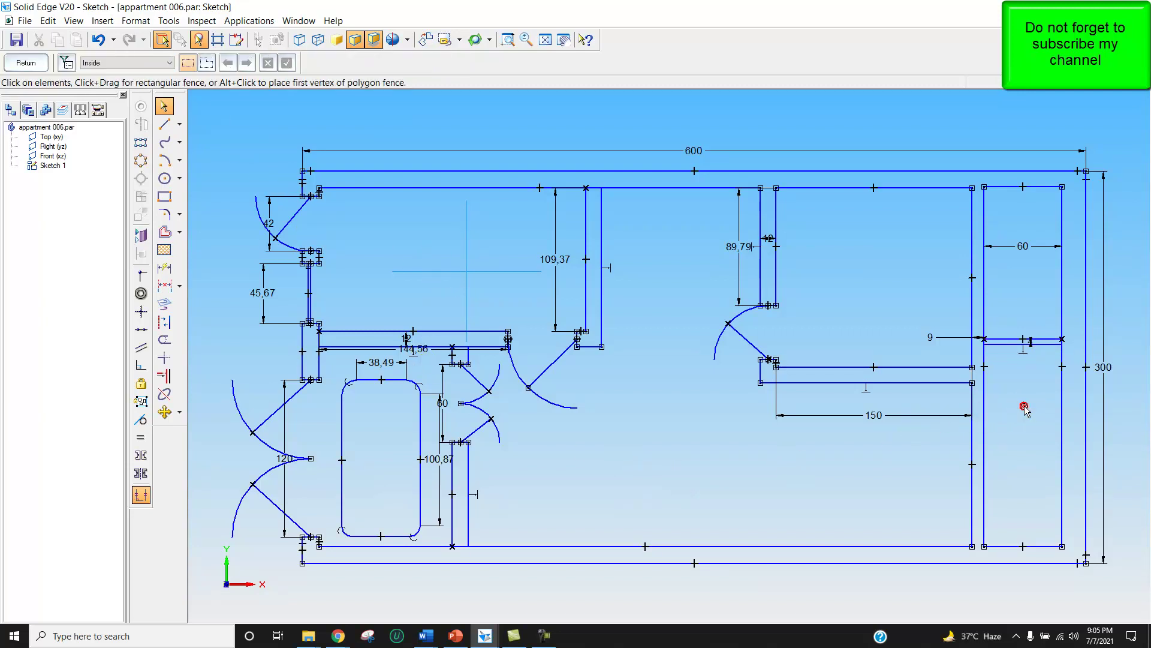
right_click(1023, 406)
key(Escape)
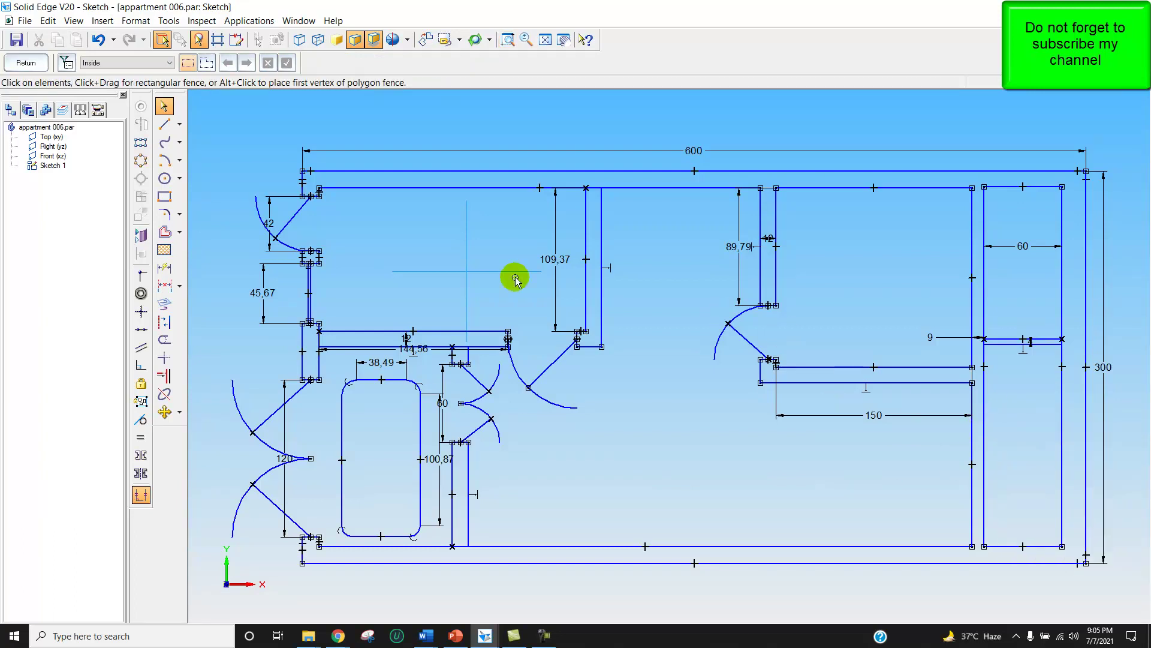
- Draw a short horizontal jamb line across the 9 mm wall beside the strip, just below the wall's upper end
click(164, 123)
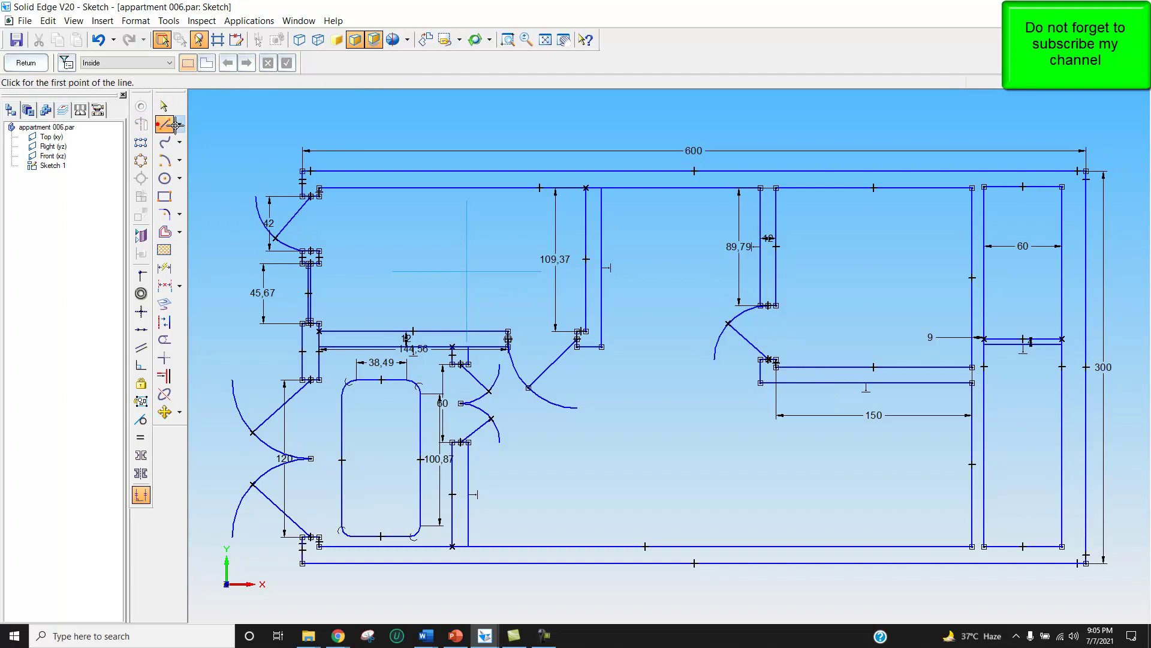
click(973, 194)
click(986, 195)
right_click(983, 193)
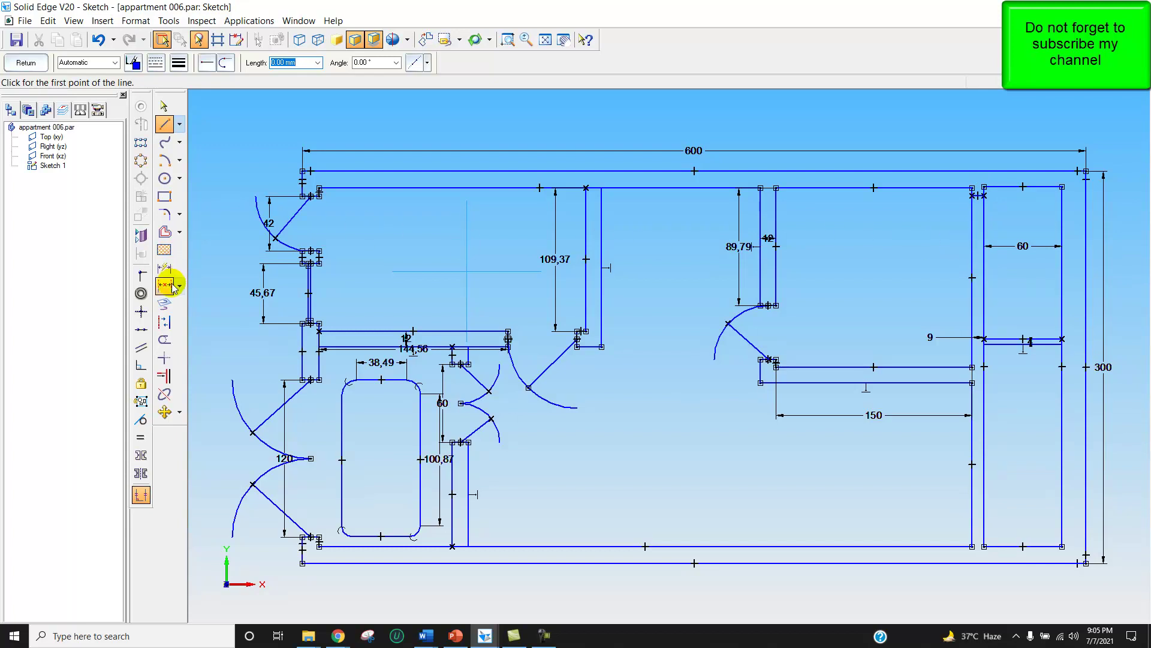
- Offset the short jamb line 36 mm downward and trim the wall lines between the two jambs to open a doorway
click(165, 234)
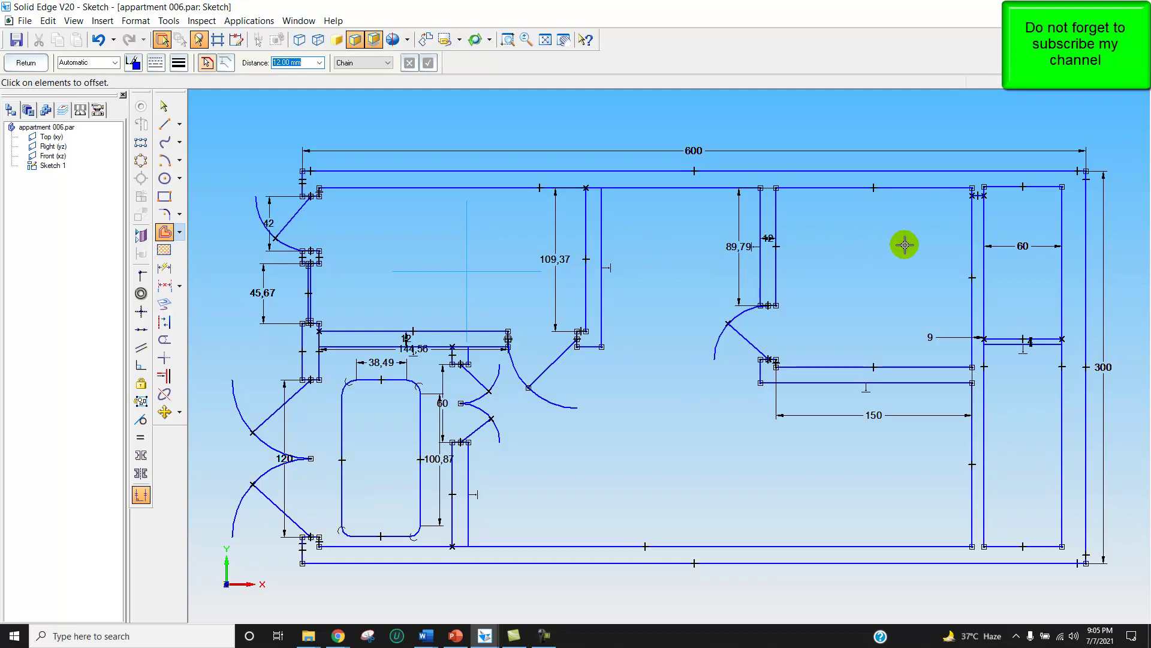
click(978, 195)
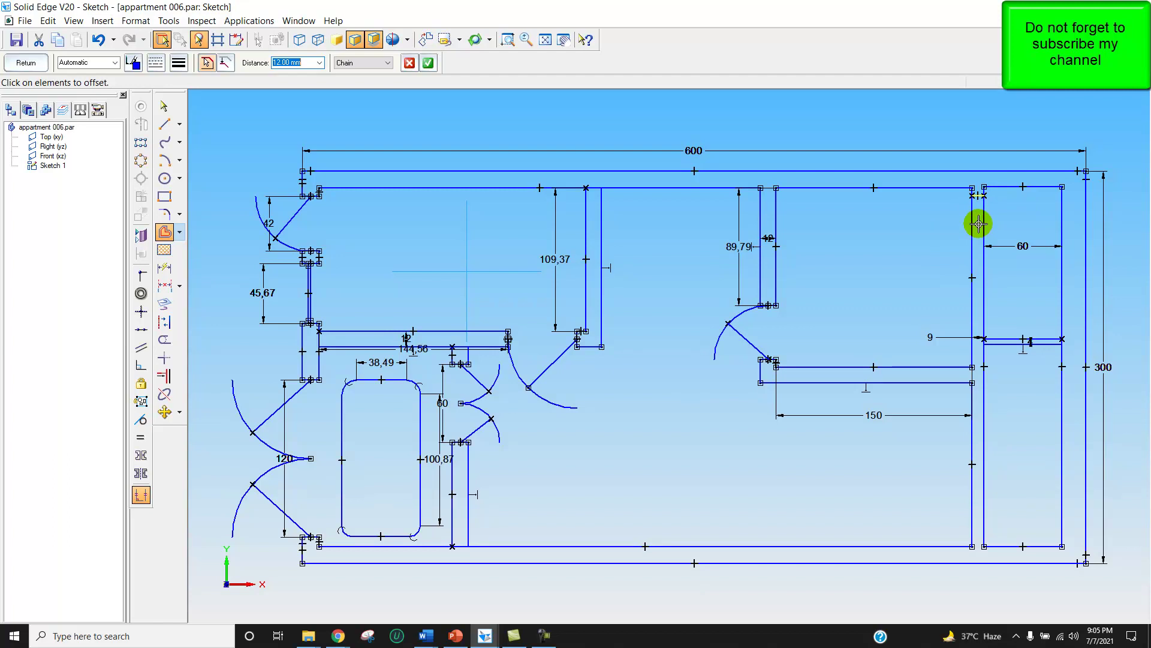
text(3)
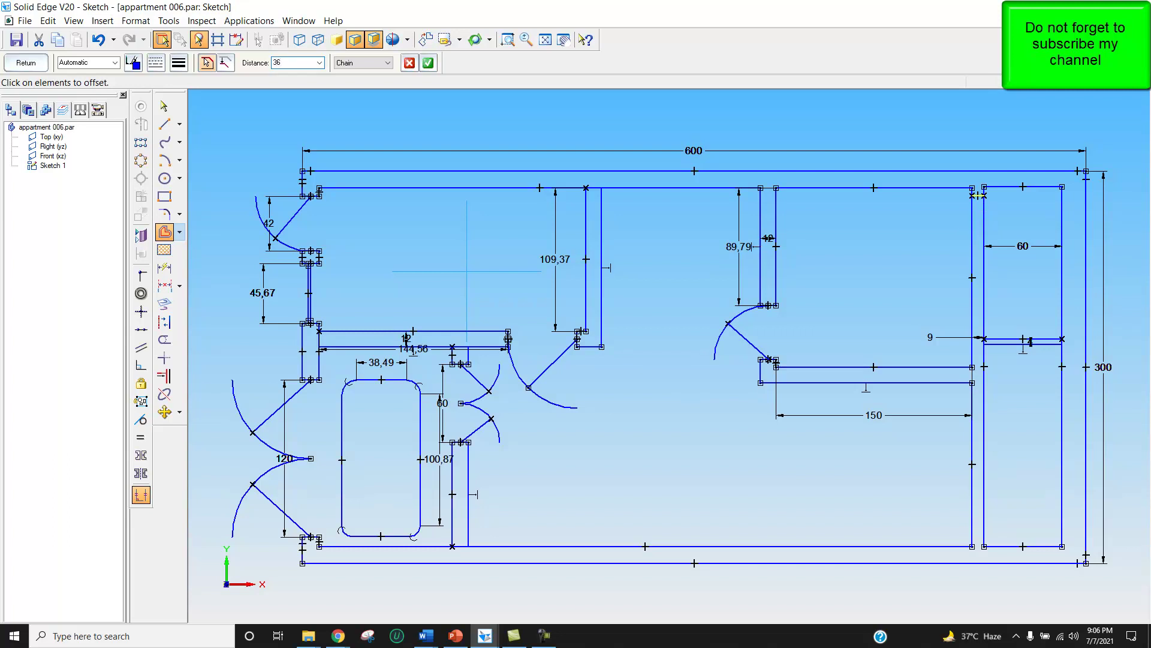
text(6)
key(Return)
click(976, 225)
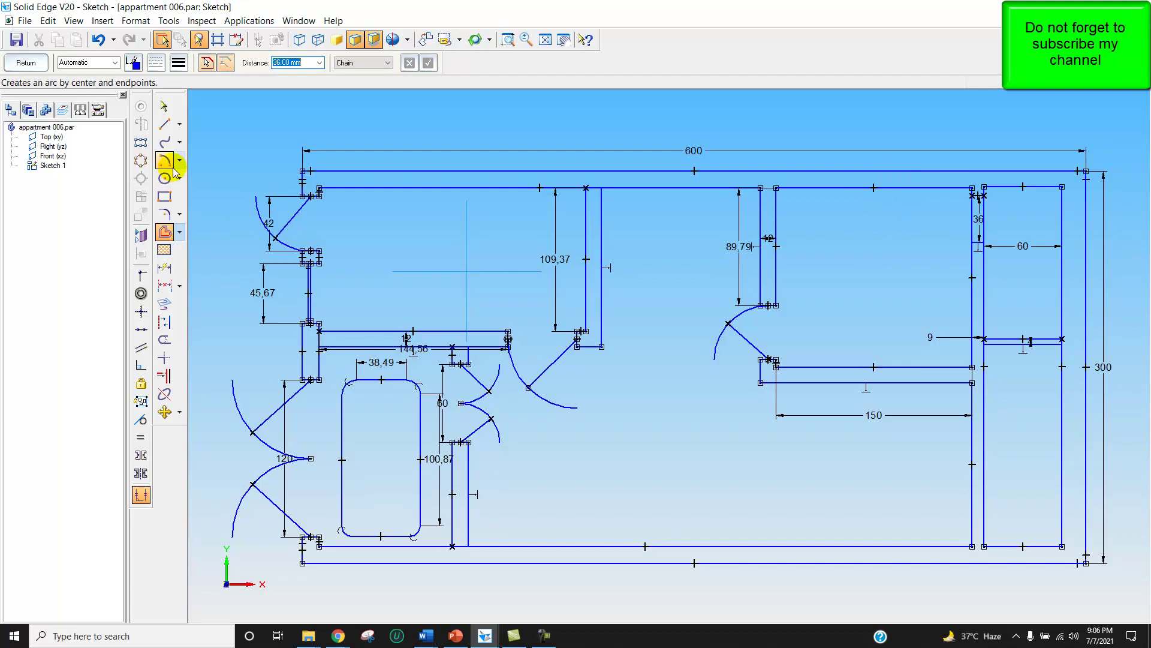
click(164, 340)
drag(966, 221, 991, 223)
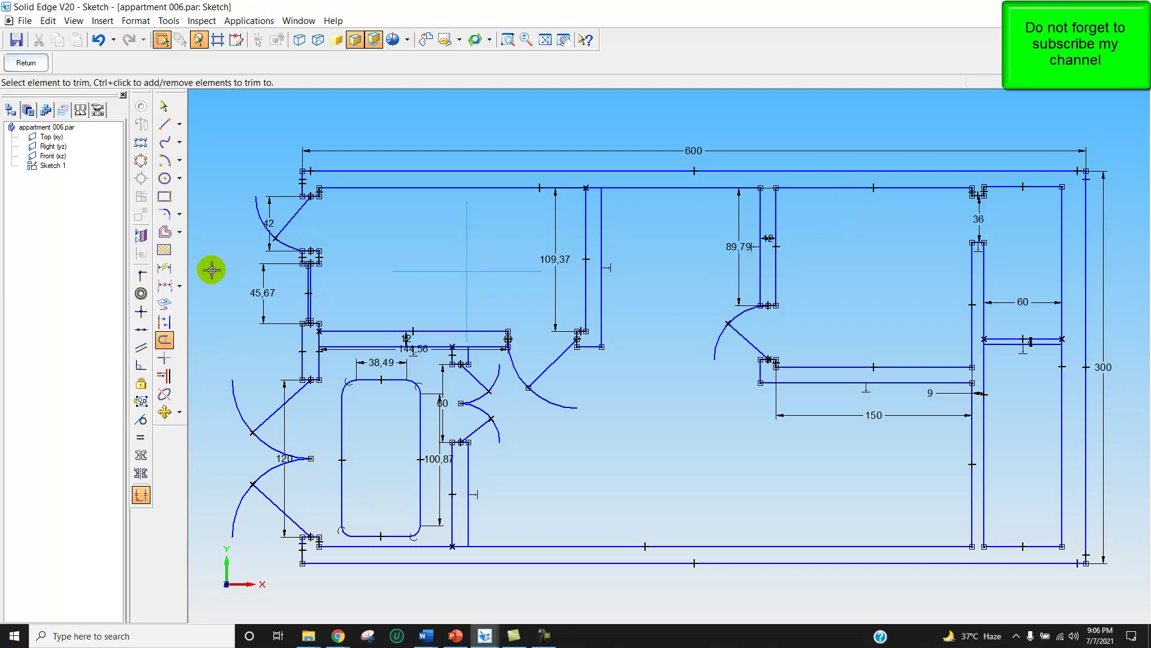
- Draw a 36 mm radius swing arc of about 91° into the strip, centred on the upper jamb's midpoint and starting at the lower jamb's midpoint
click(164, 160)
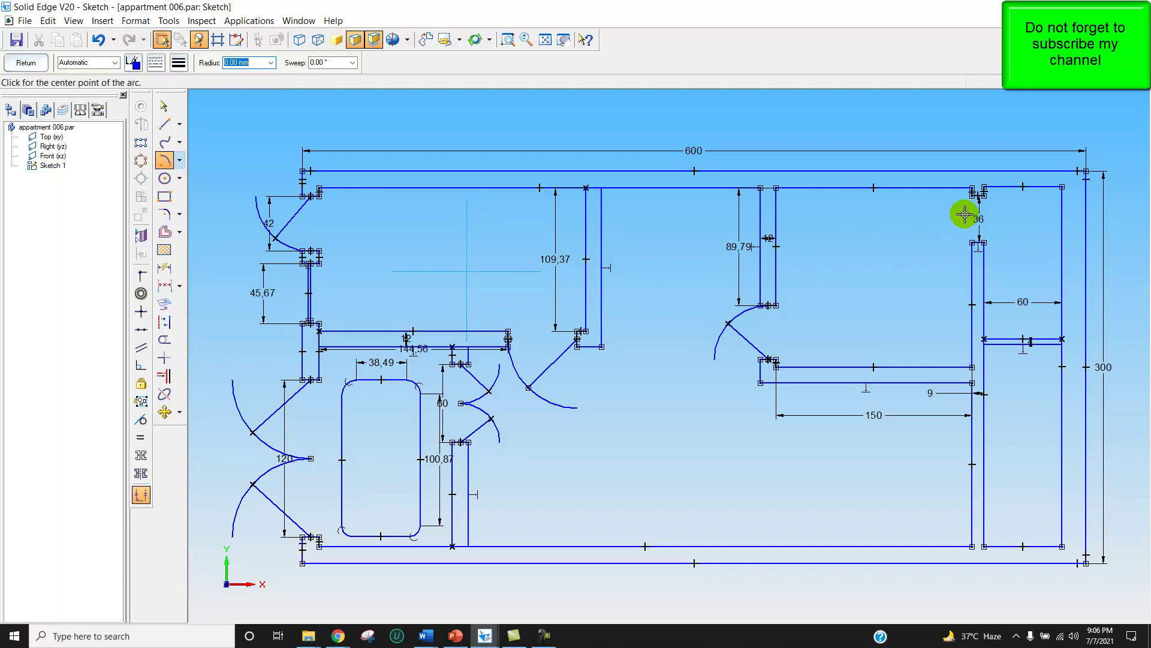
click(508, 40)
click(933, 180)
click(1033, 280)
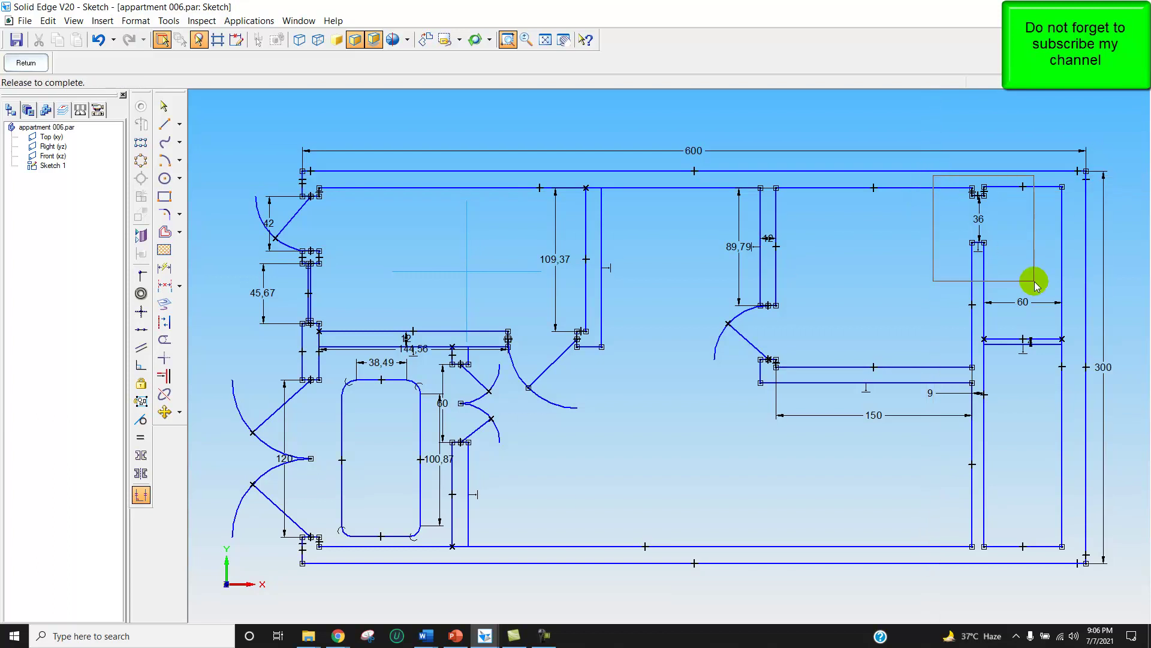
right_click(1011, 273)
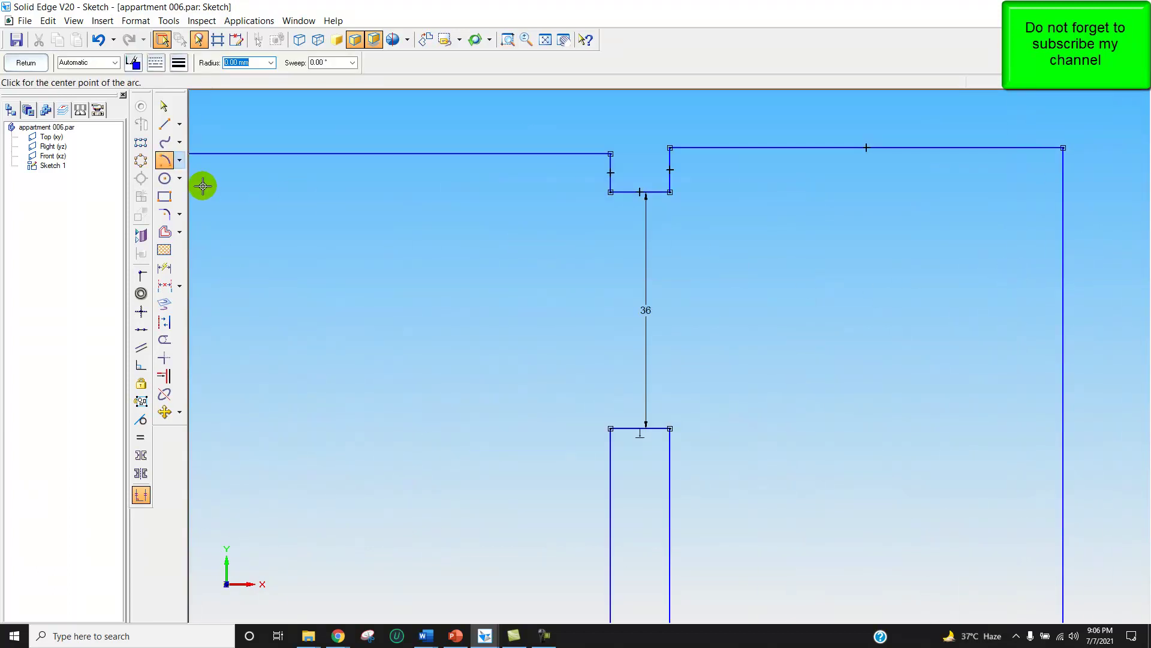
click(172, 168)
click(630, 195)
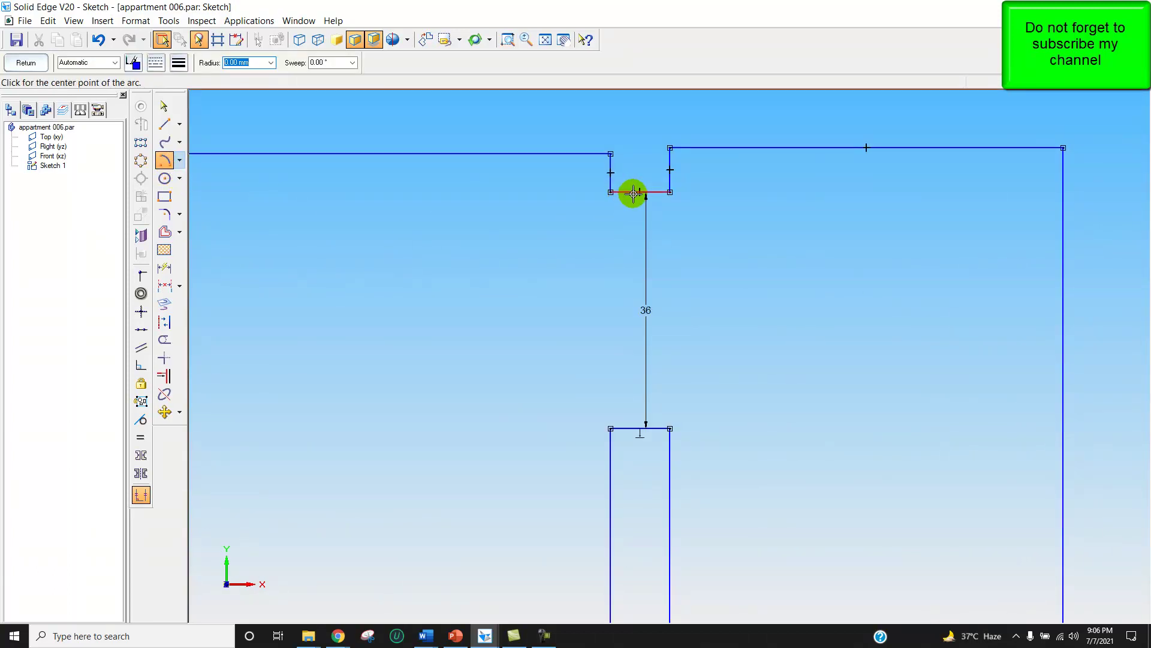
drag(639, 192, 641, 429)
click(640, 428)
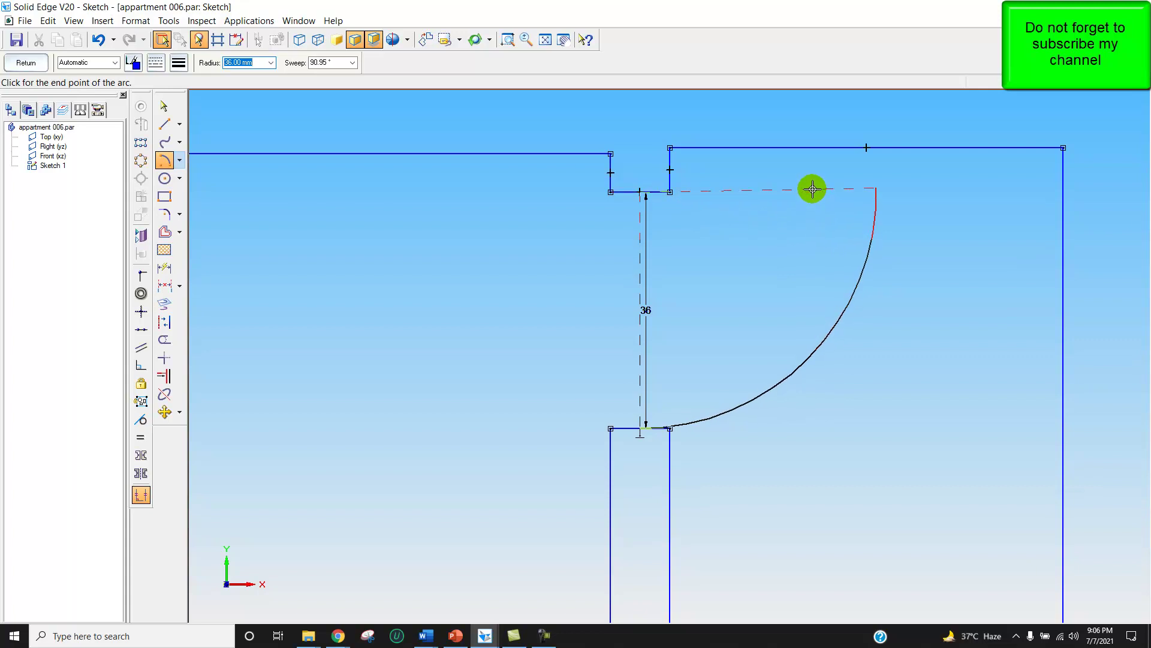
click(812, 189)
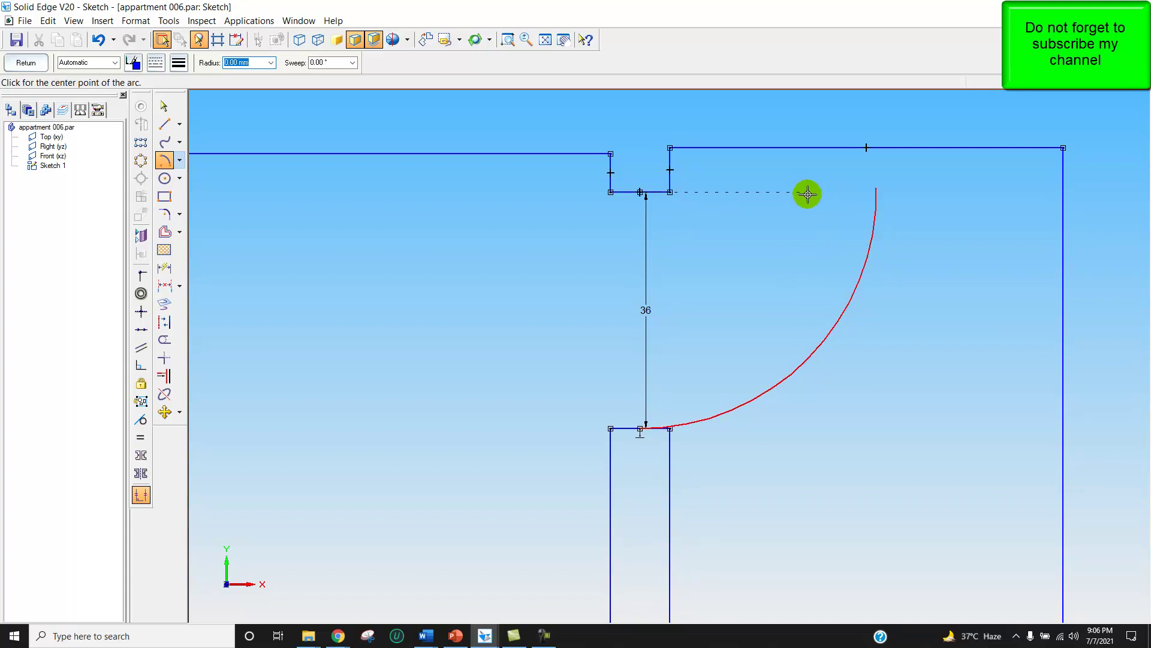
- Draw the strip door's leaf as a diagonal line from the upper jamb's midpoint to the swing arc
click(163, 123)
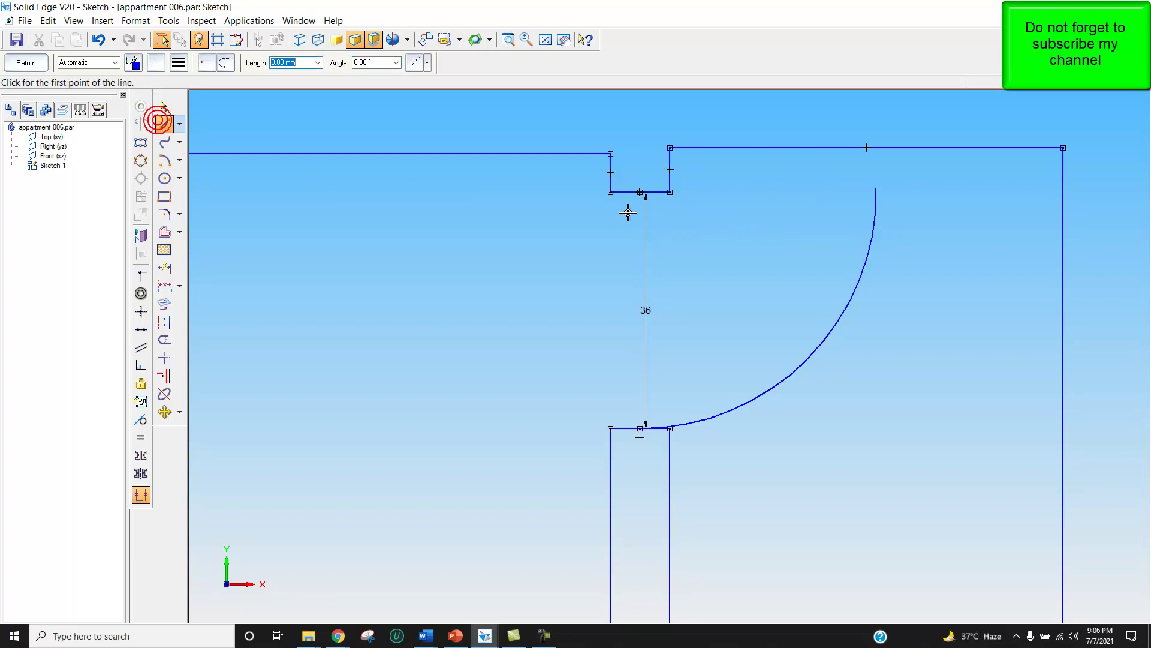
click(640, 192)
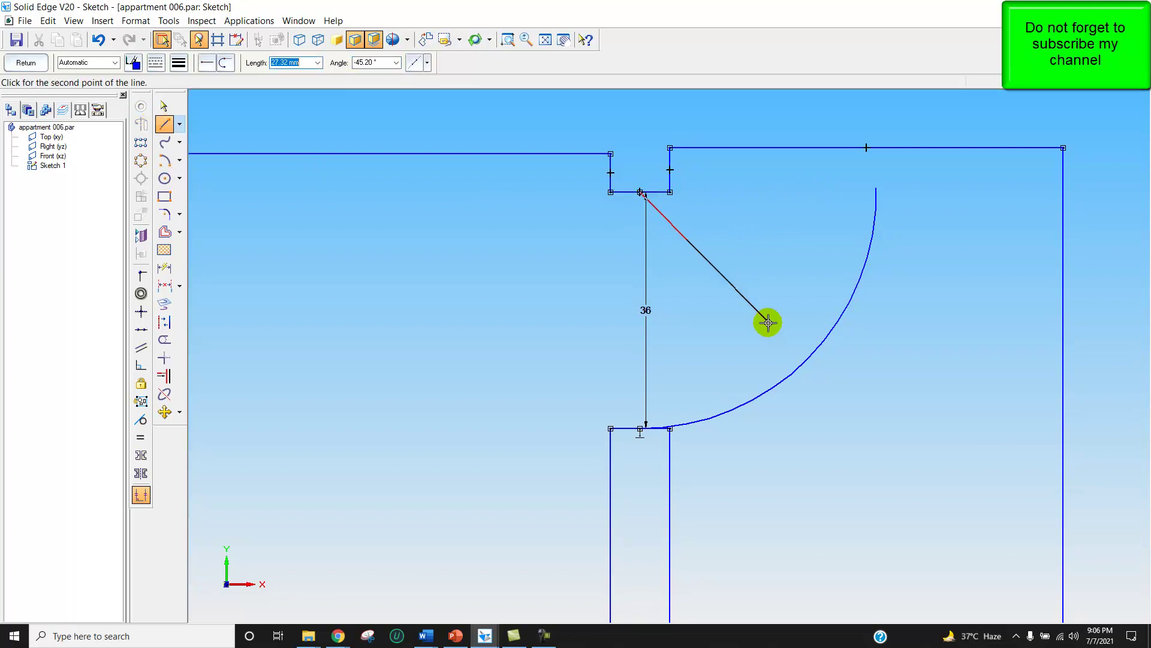
click(799, 360)
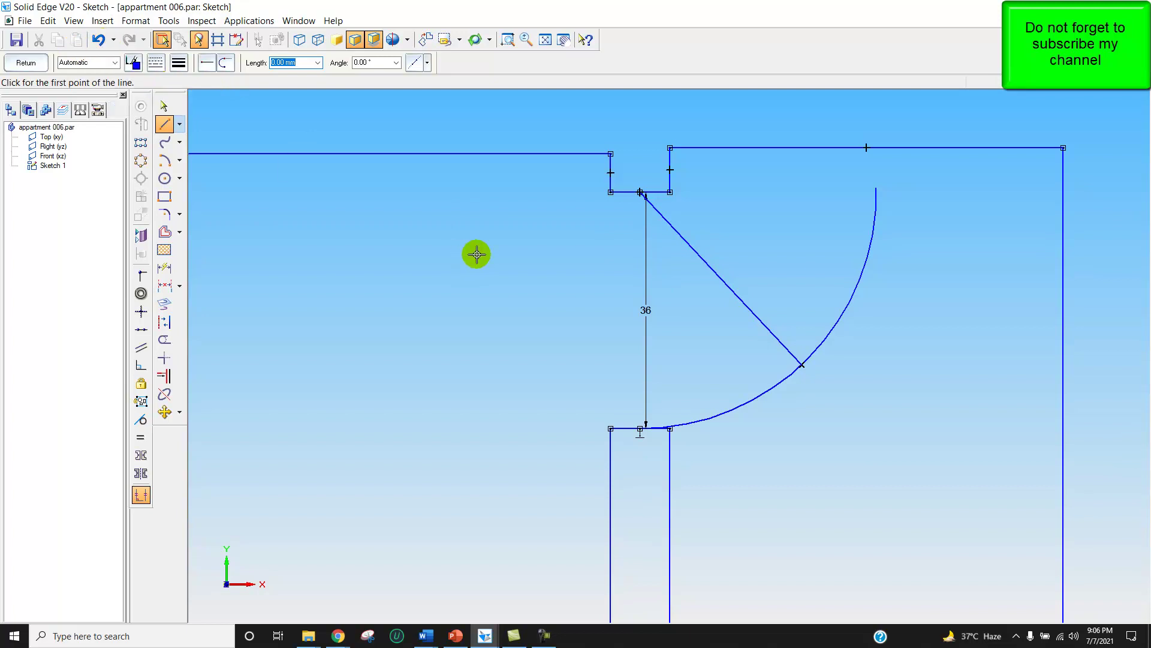
- Draw a line up from the middle of the partition's upper line, continue it horizontally to the strip's right wall, and constrain the upright line vertical
click(544, 42)
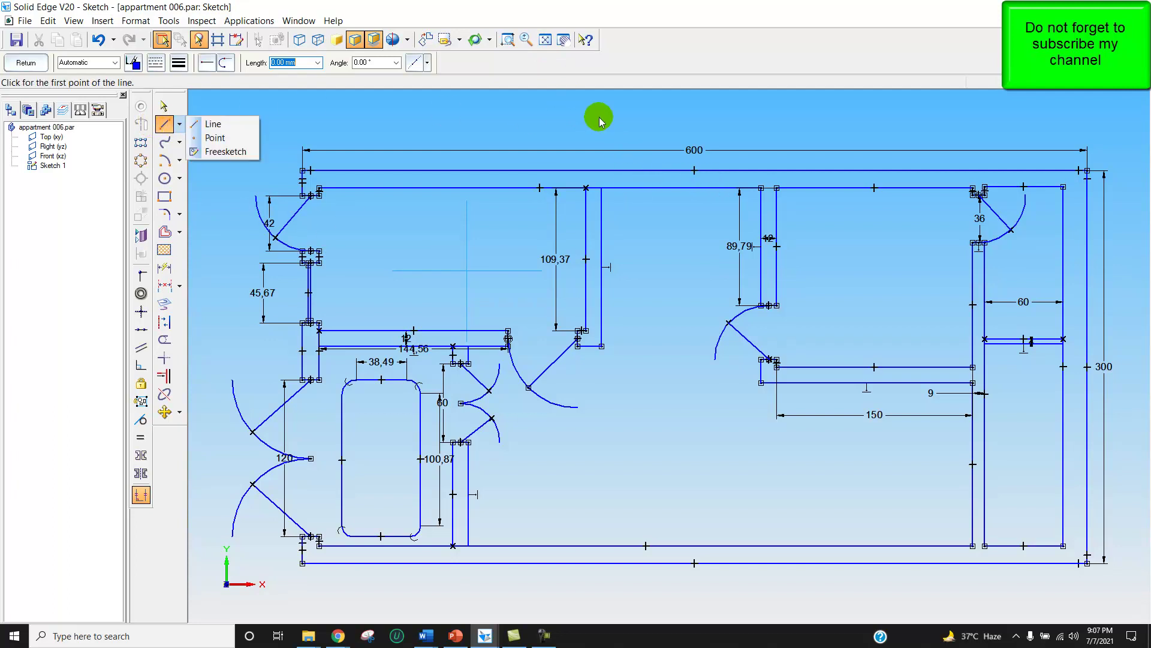
click(508, 41)
drag(947, 274, 1110, 391)
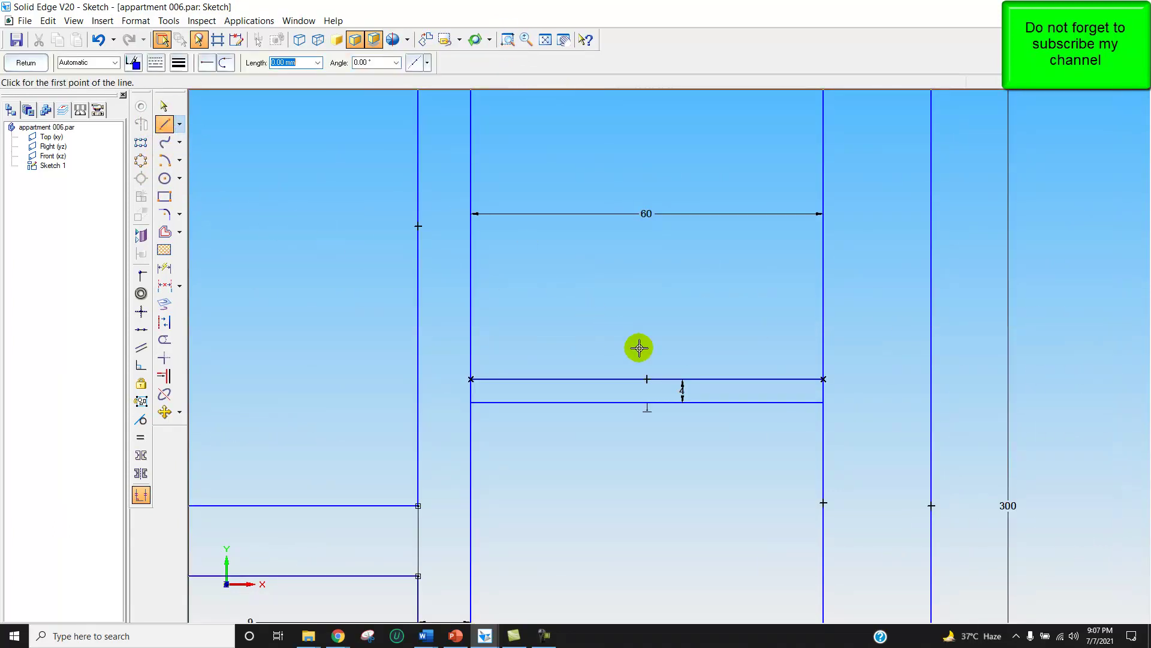
click(648, 376)
right_click(648, 258)
click(651, 377)
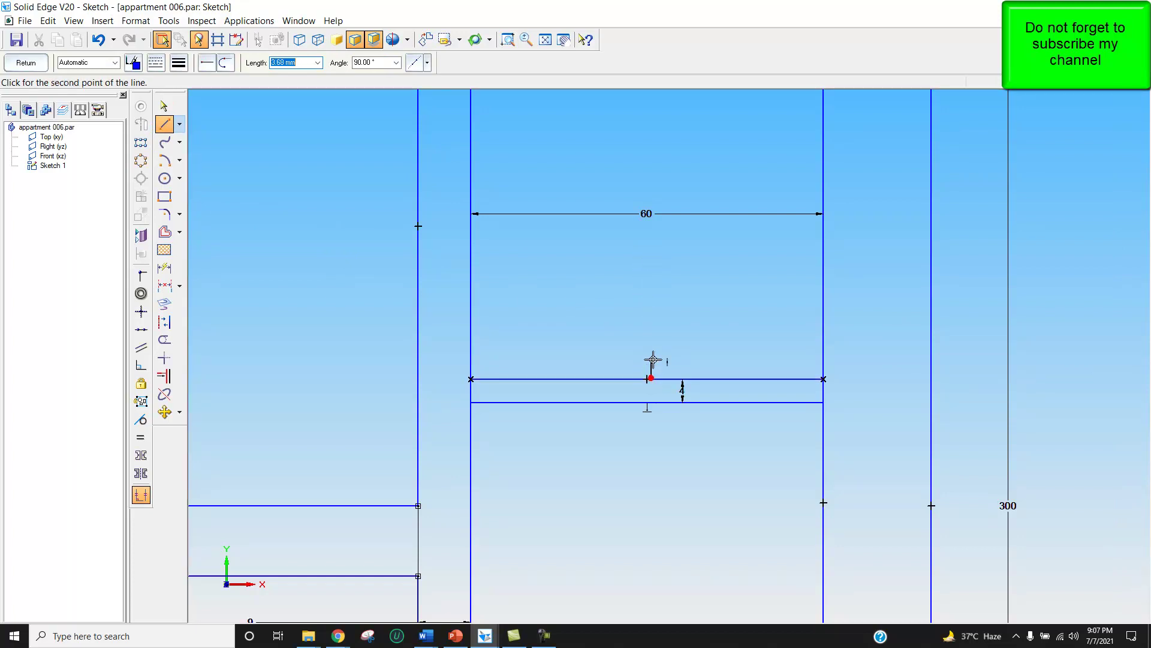
click(652, 218)
click(795, 232)
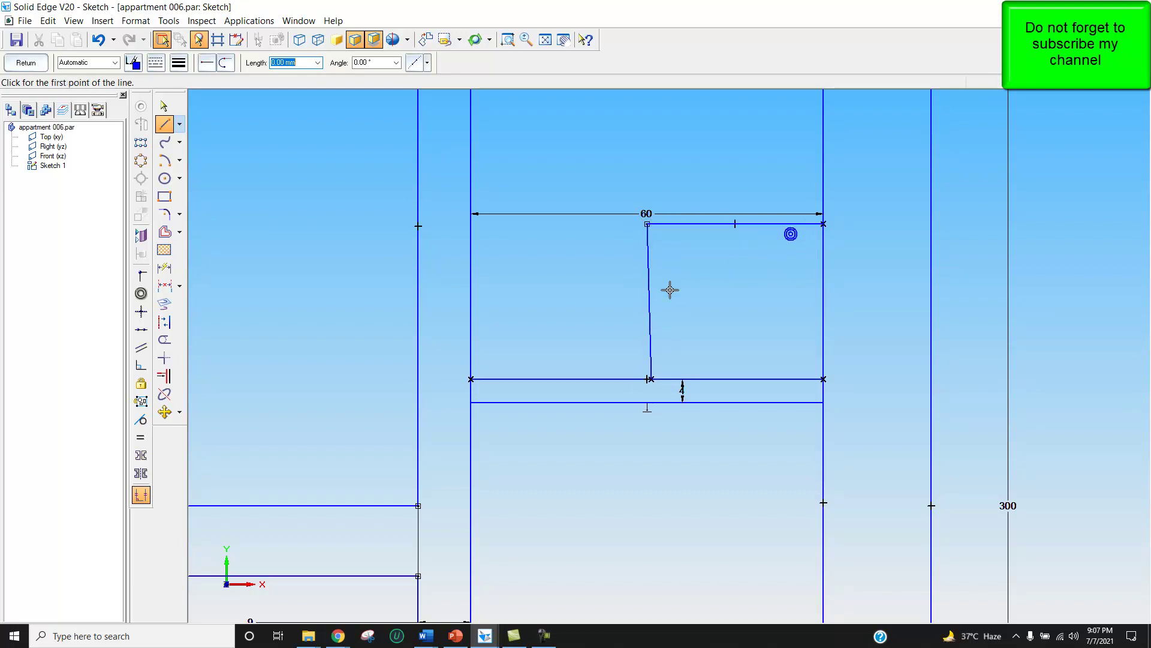
click(142, 310)
click(649, 273)
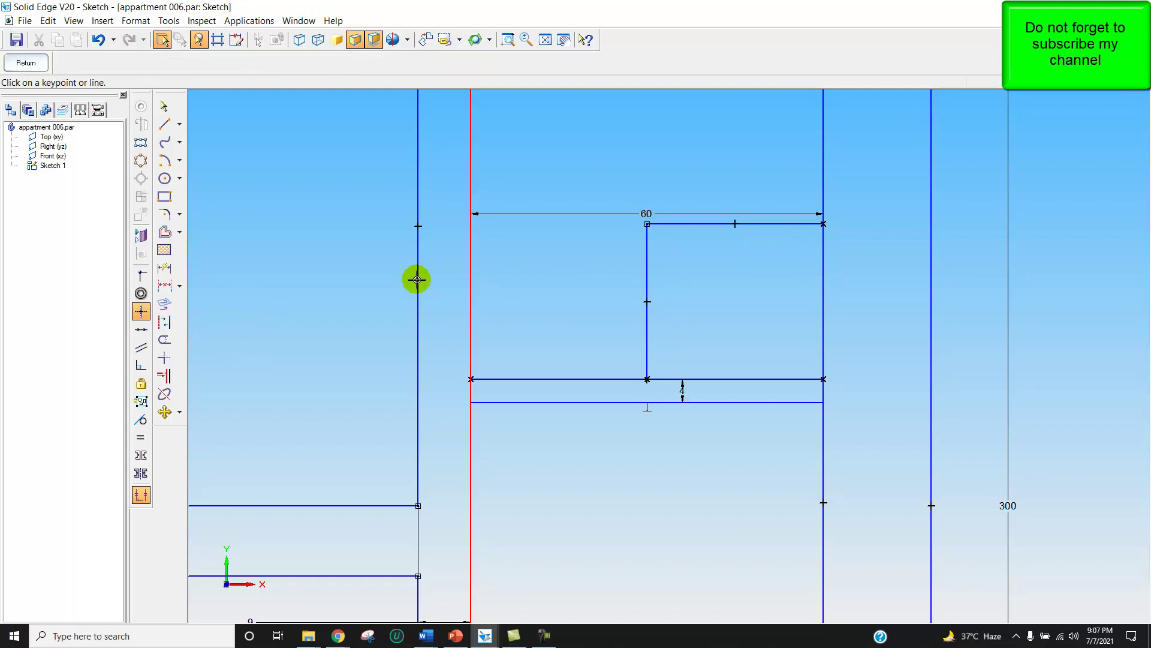
- Draw a circle about 3.5 mm in diameter in the corner box's upper part and one about 7.8 mm in diameter vertically below it
click(164, 178)
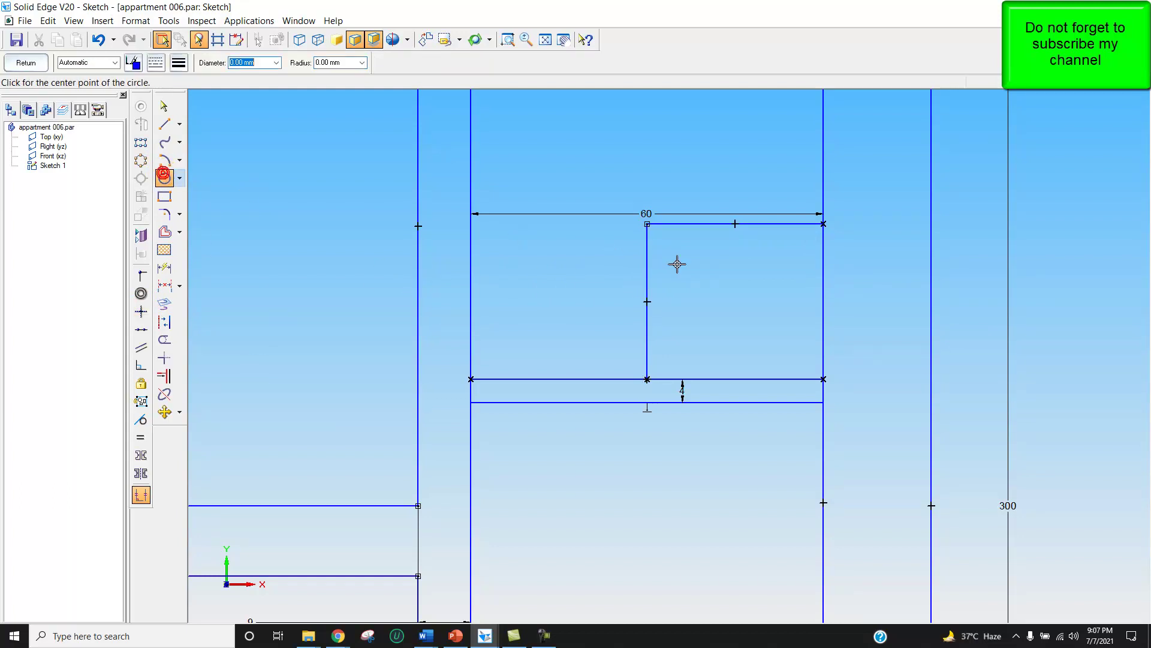
click(738, 251)
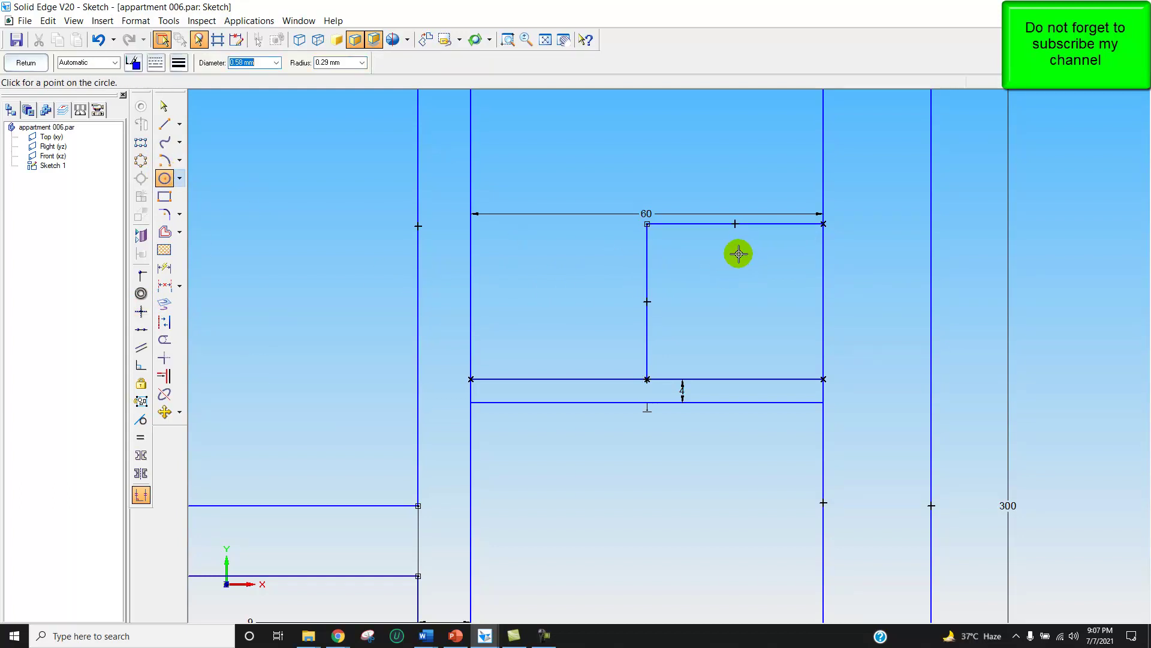
click(747, 257)
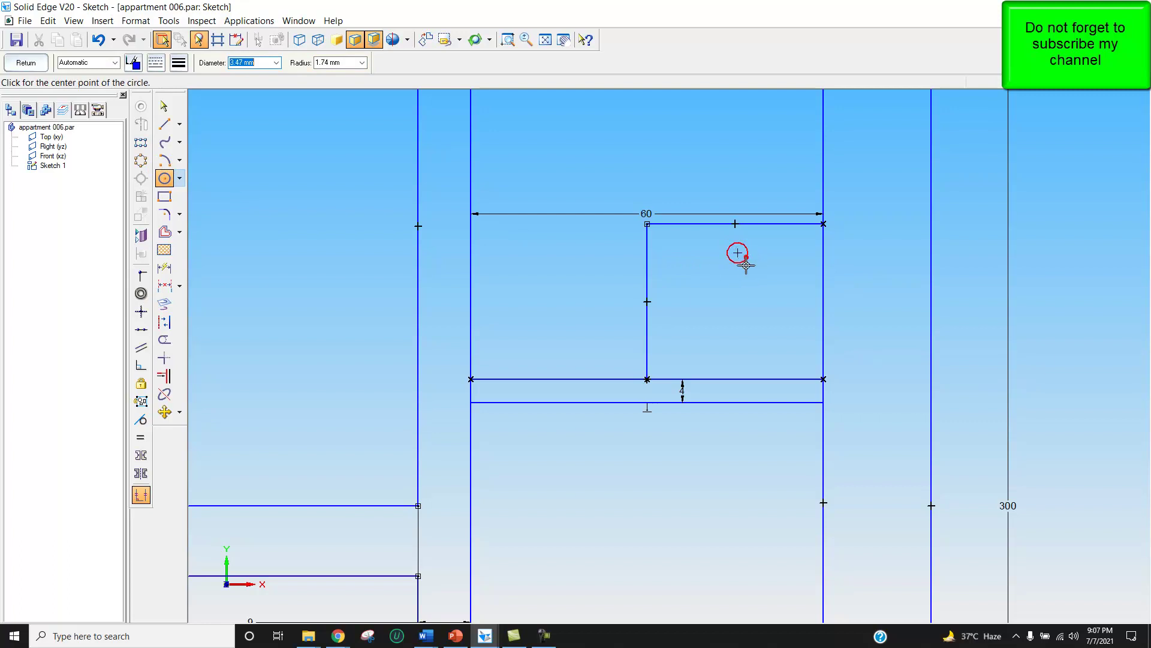
click(736, 335)
click(760, 333)
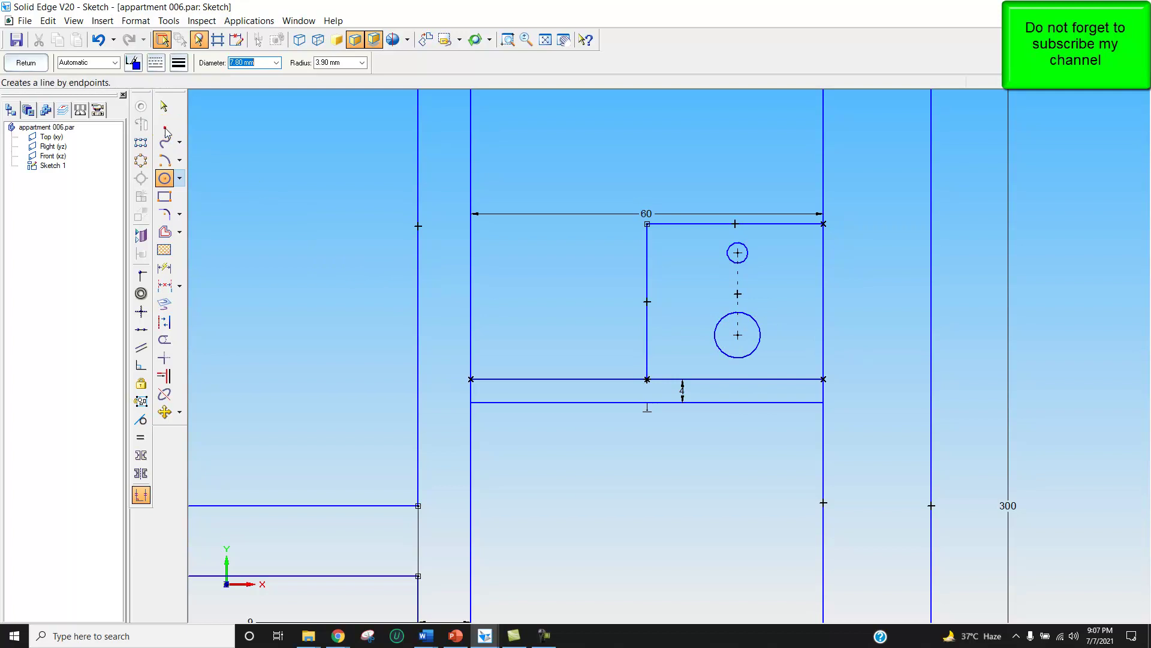
- Connect the small circle to the large circle with a slanted line on each side, forming a tapered outline
click(164, 125)
click(749, 255)
click(755, 319)
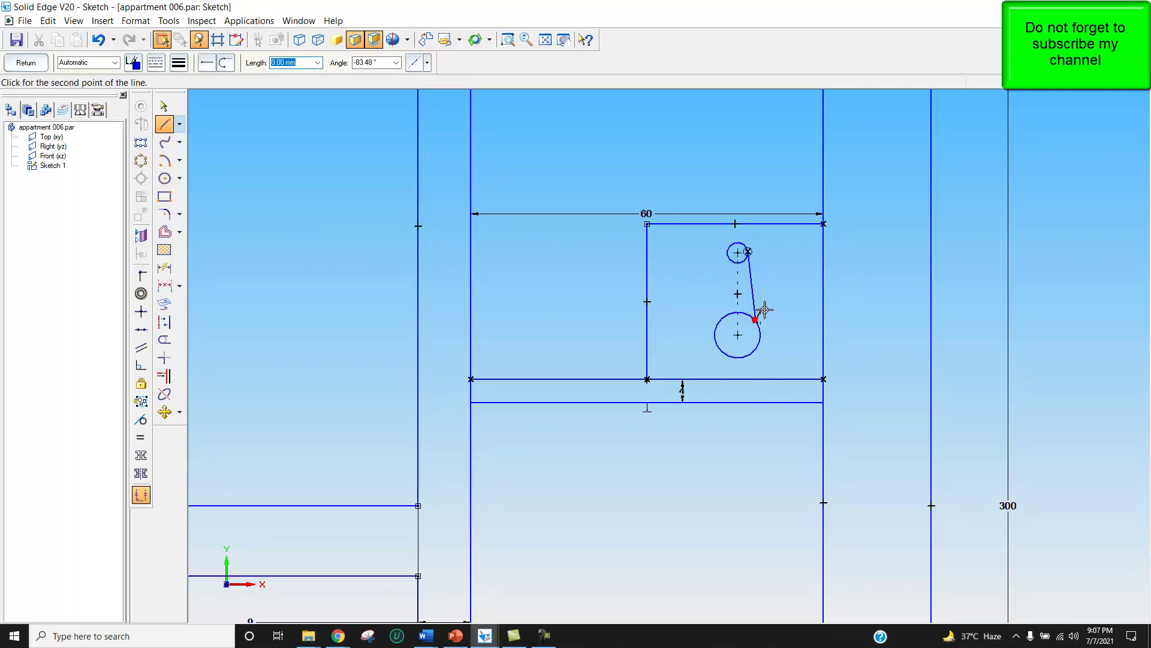
click(726, 255)
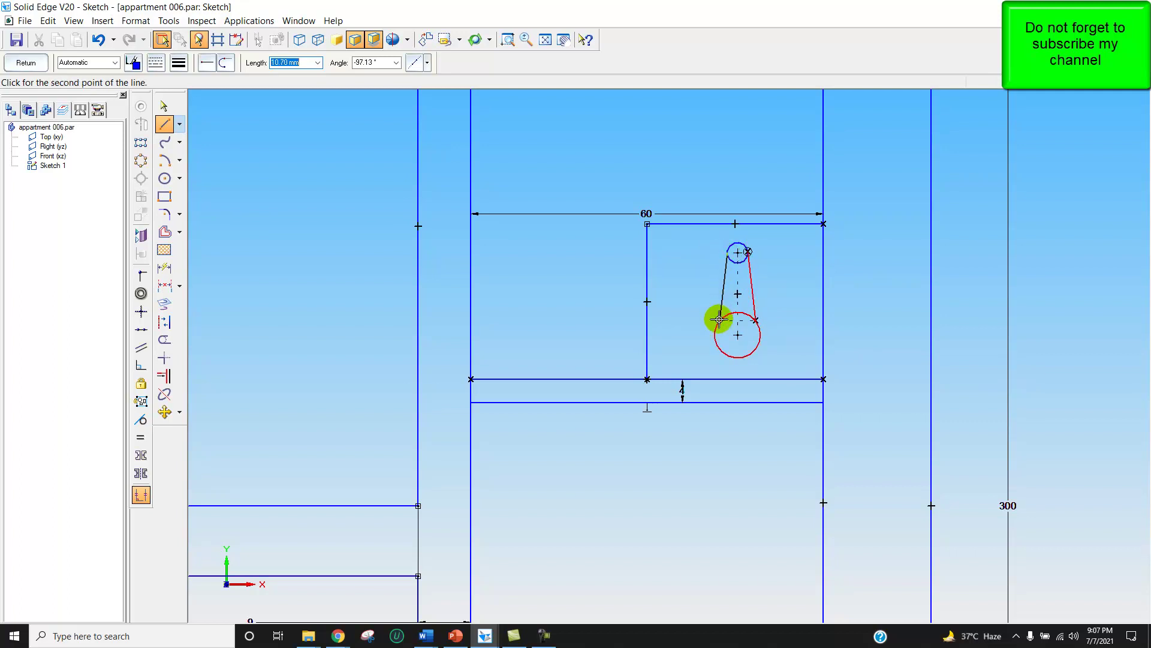
click(719, 320)
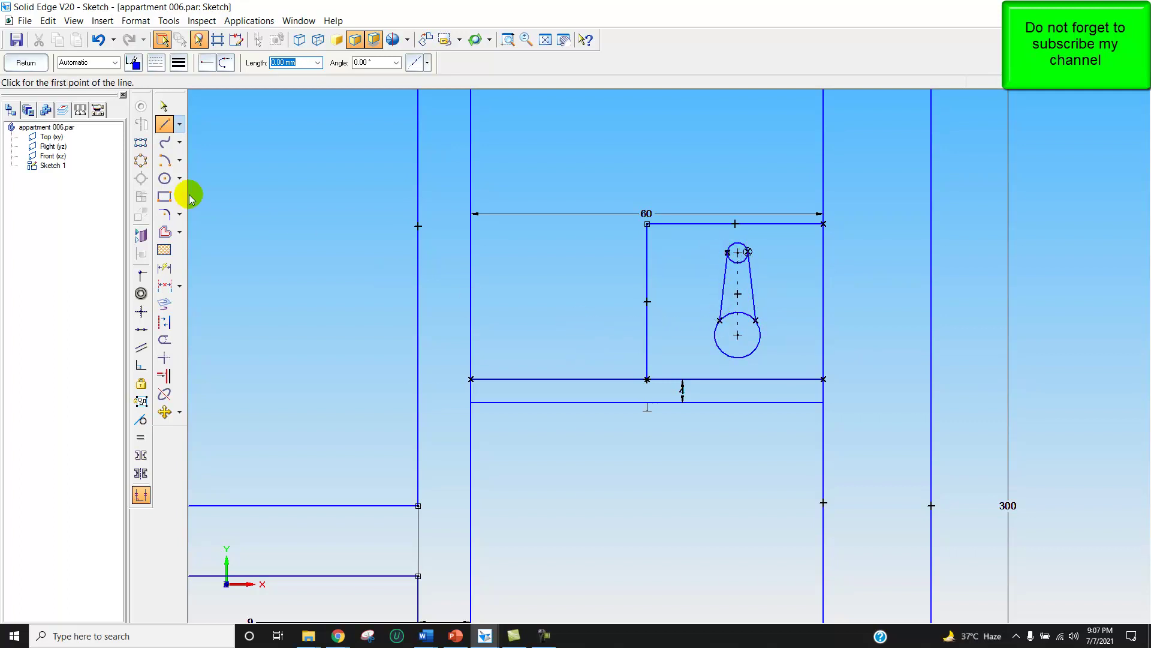
- Trim away the circle arcs inside the tapered outline and hide the sketch's relationship handles
click(164, 340)
drag(712, 314, 732, 313)
drag(732, 268, 737, 259)
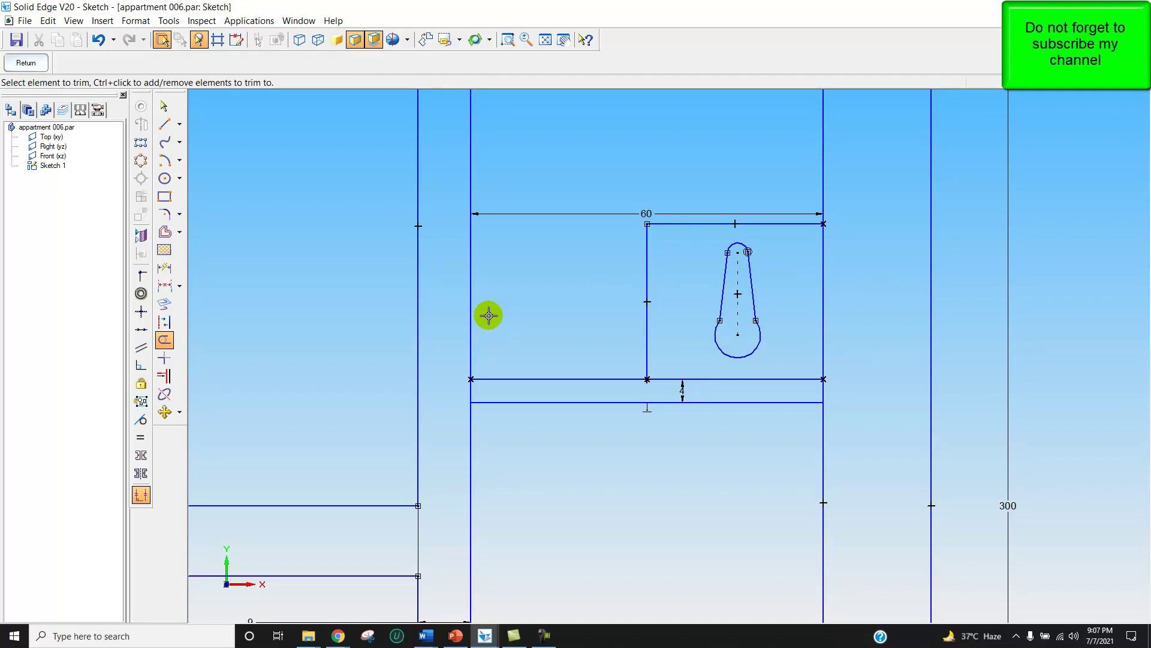
click(544, 40)
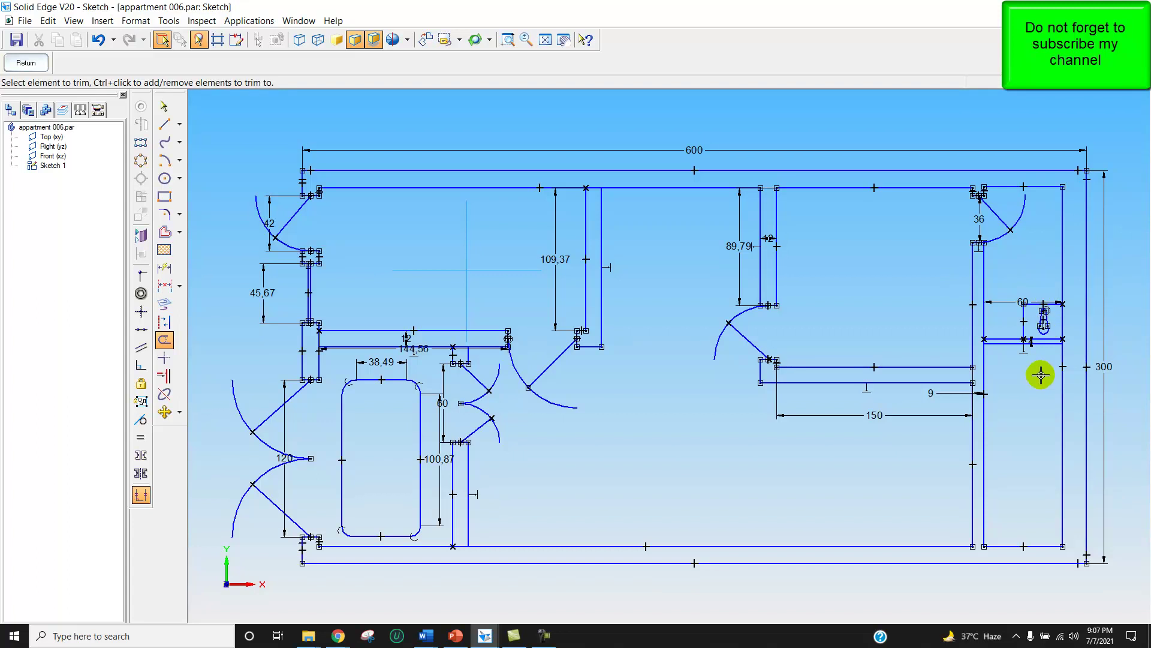
click(139, 500)
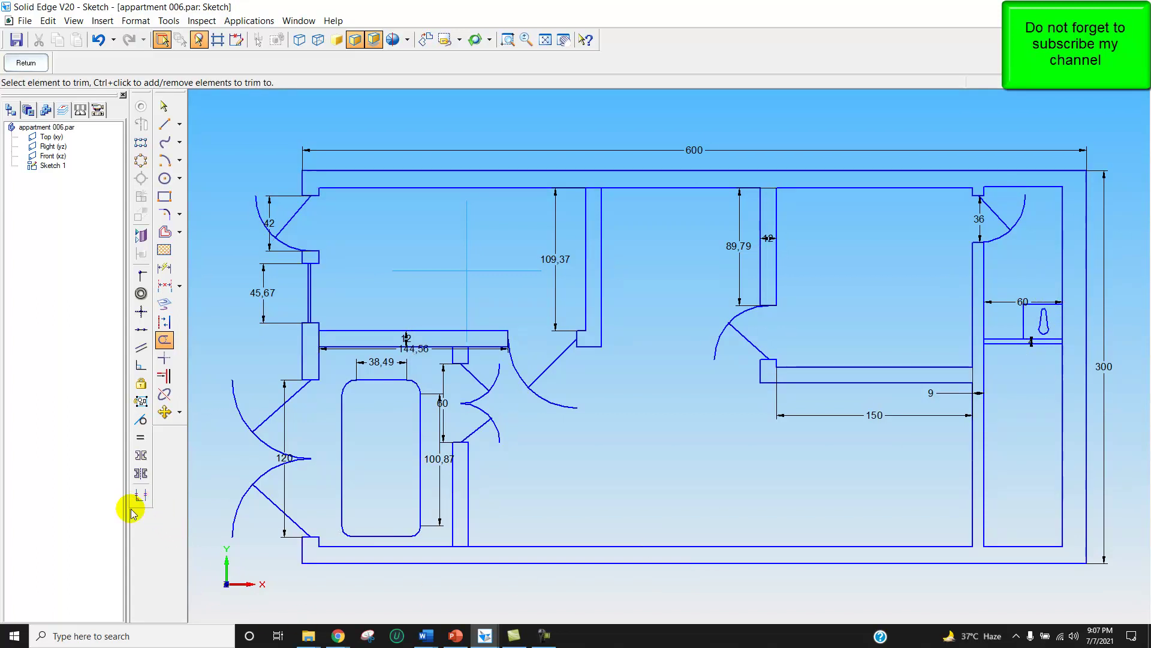
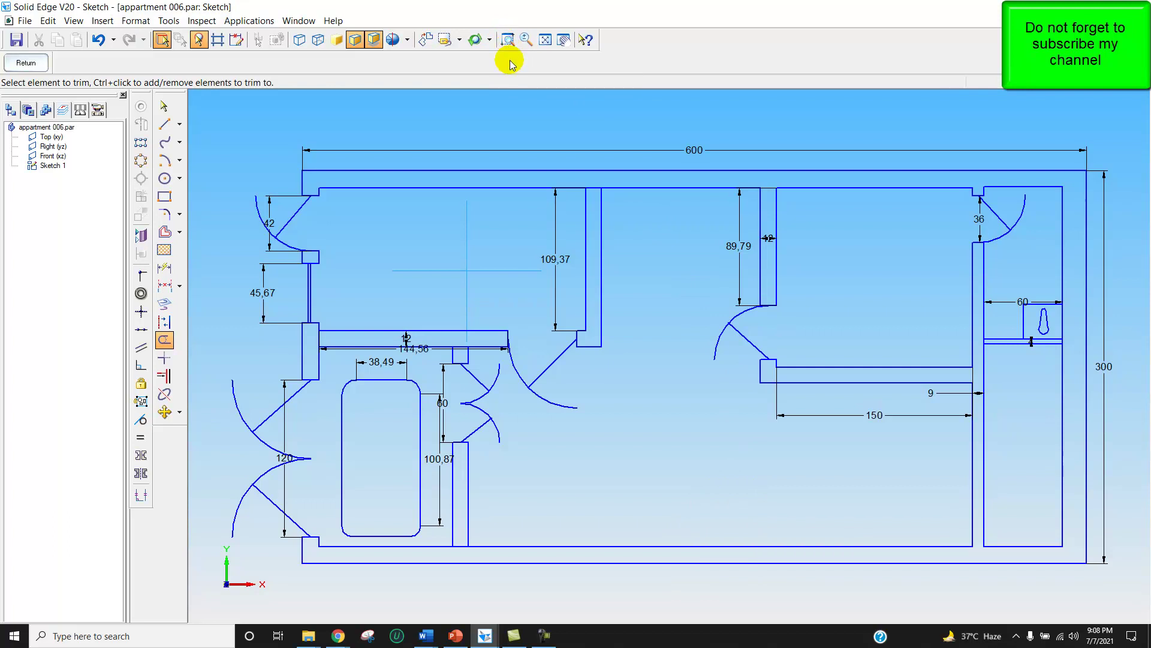
- Draw two short vertical lines across the 4 mm partition, between the strip's left wall and the corner box
click(508, 40)
drag(943, 278, 1094, 380)
key(t)
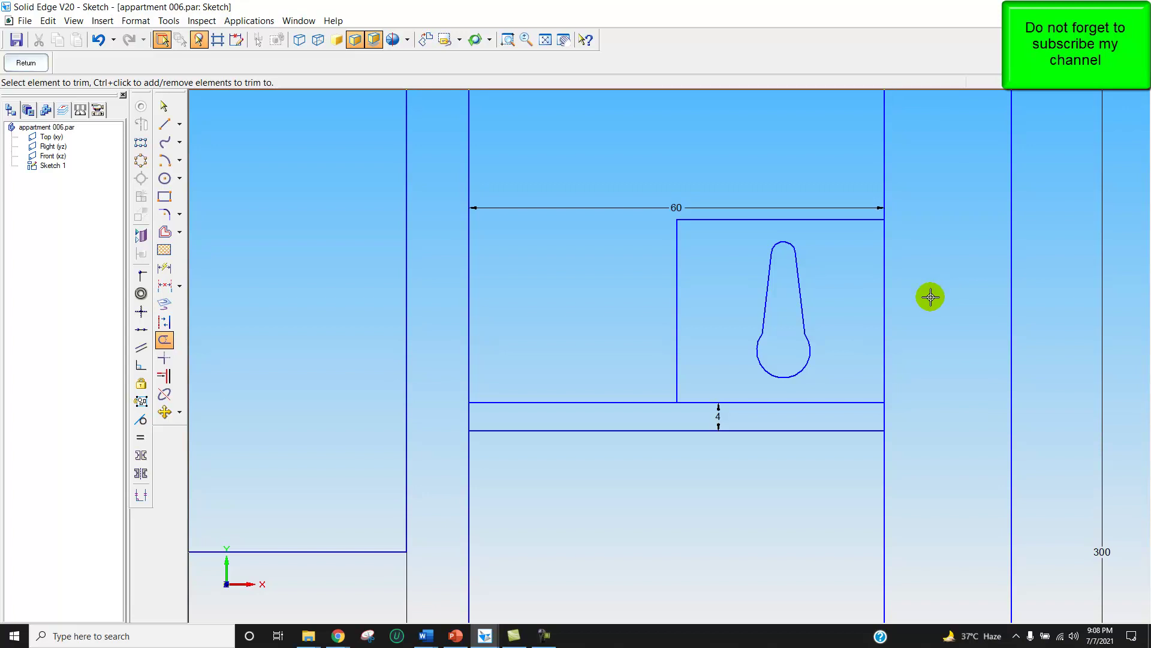
click(163, 125)
click(512, 402)
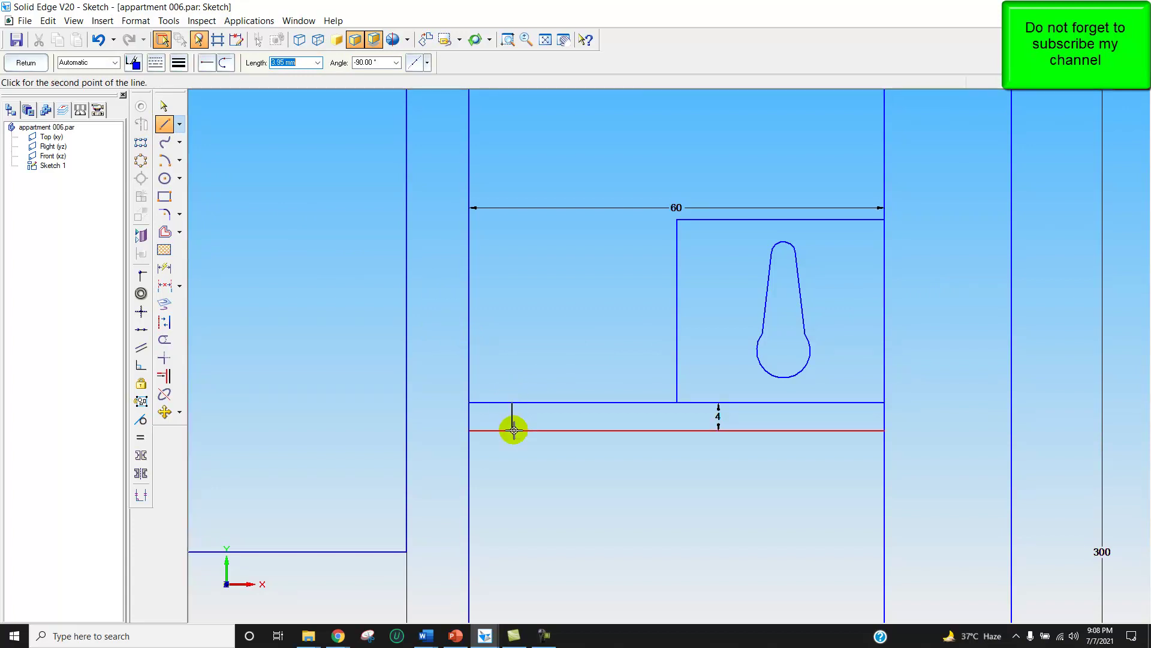
click(511, 430)
right_click(577, 414)
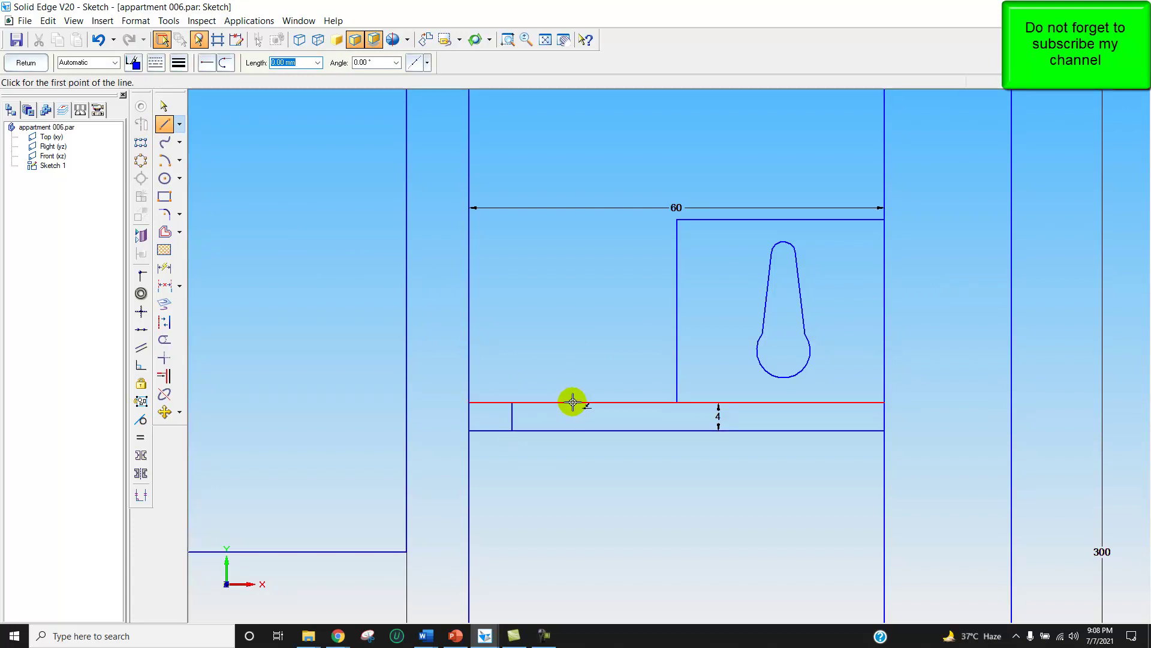
click(579, 402)
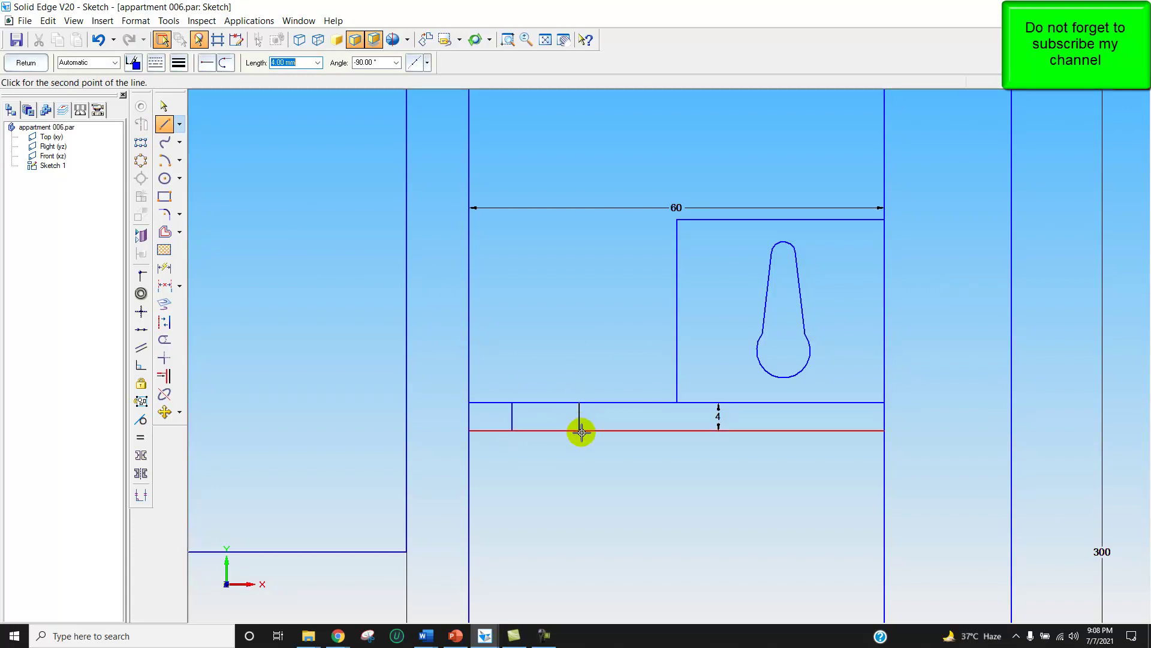
click(579, 430)
right_click(582, 433)
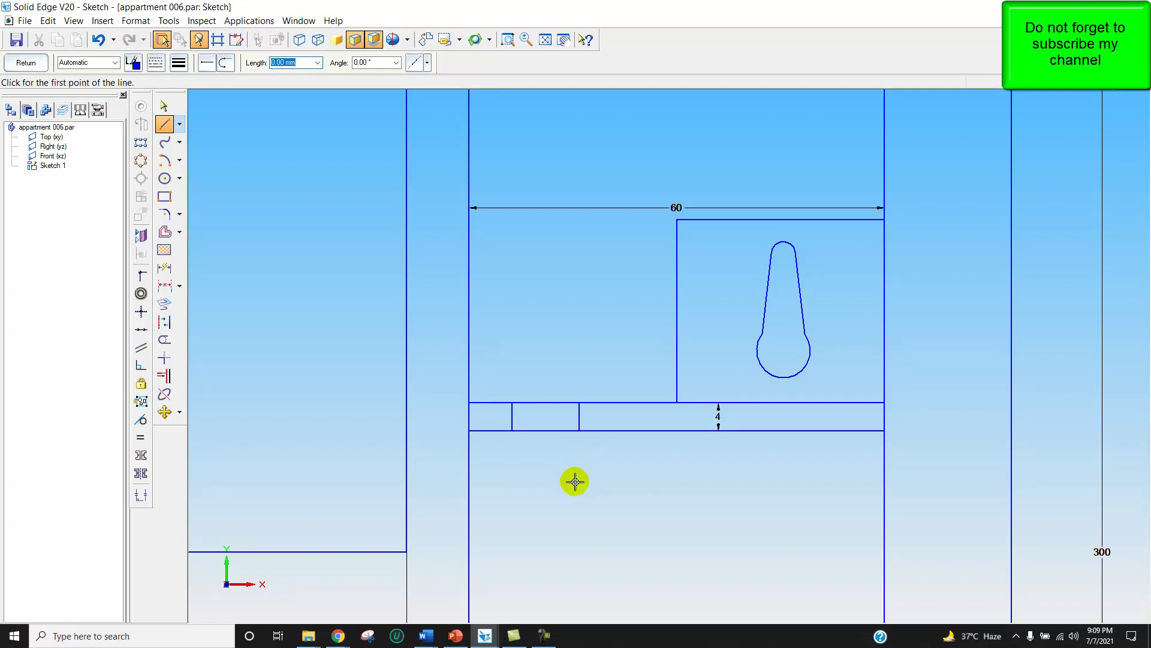
- Set the distance between the two short vertical lines to 12 mm and trim the partition lines between them to form an opening
click(169, 287)
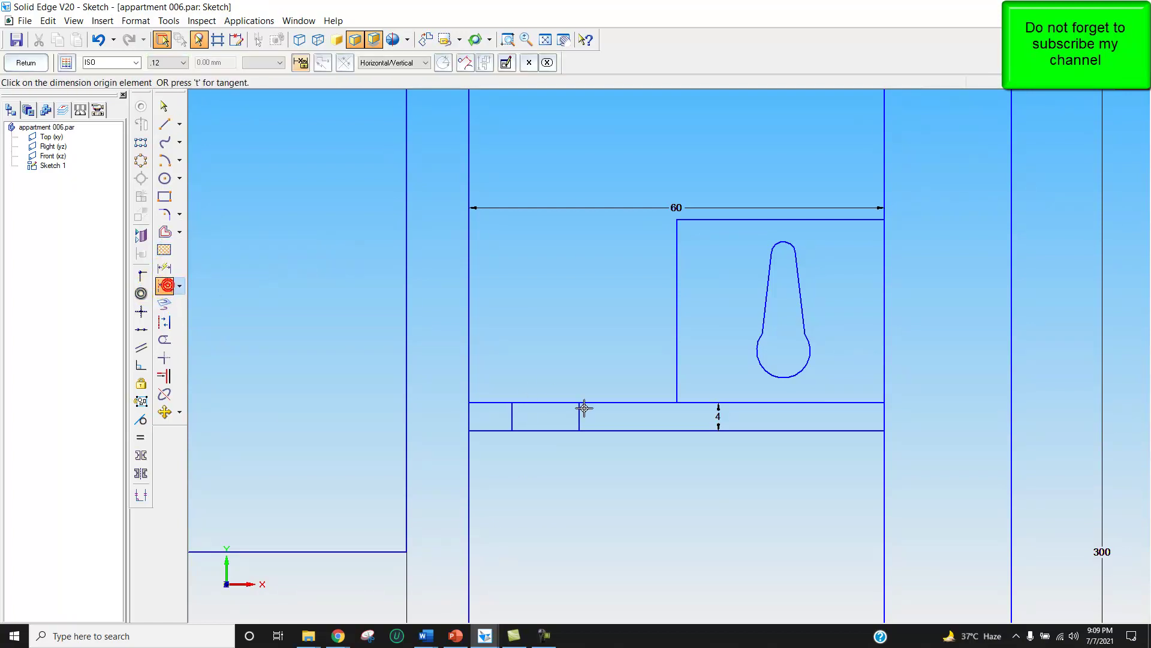
click(512, 416)
click(540, 378)
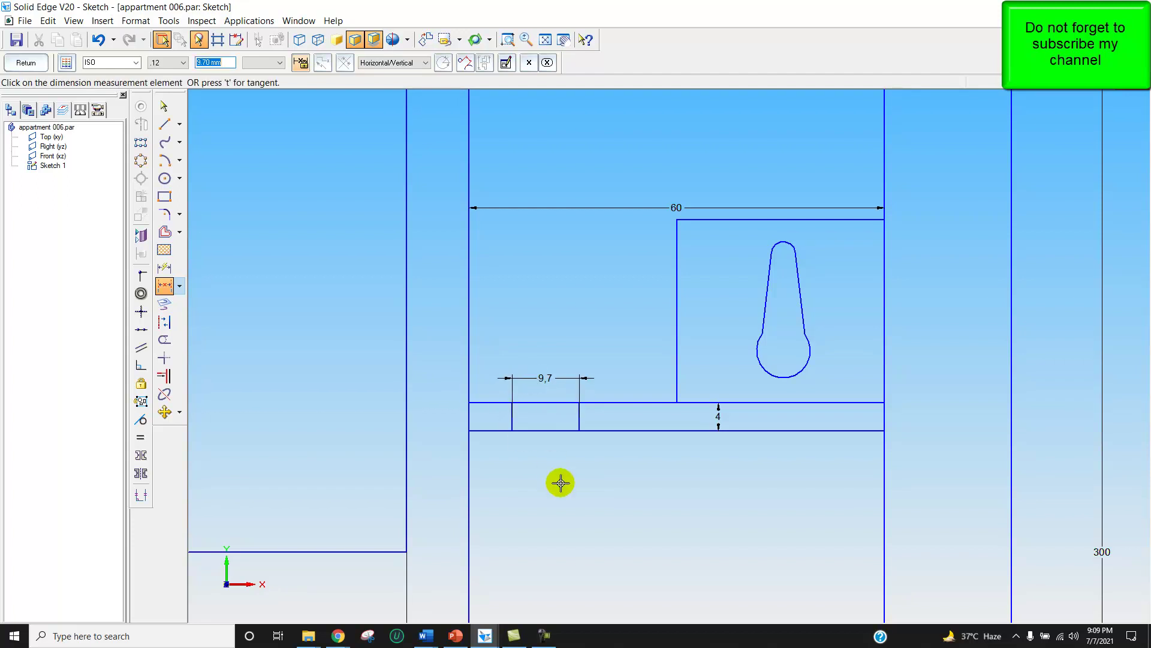
text(12)
key(Return)
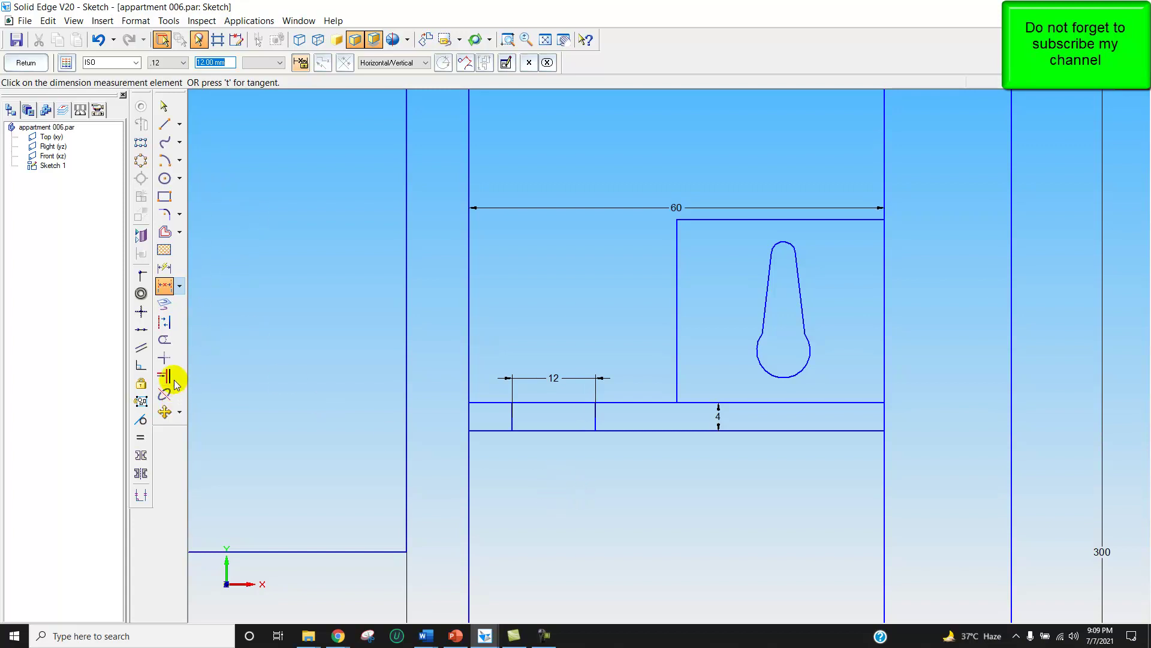
click(164, 340)
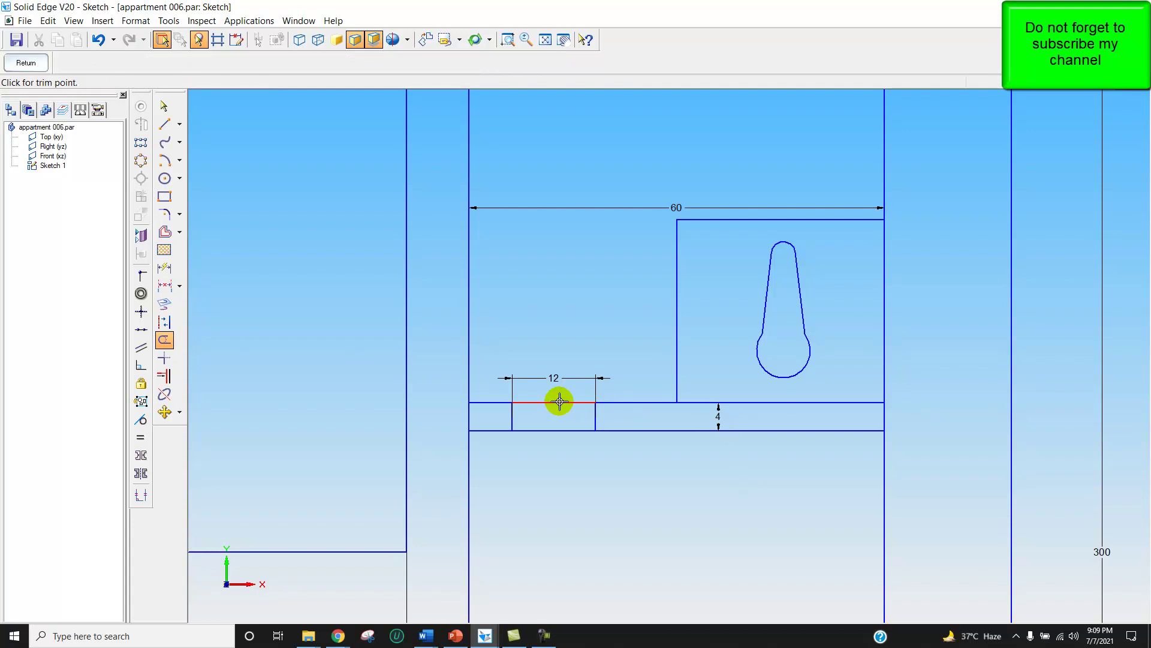
drag(561, 419, 576, 476)
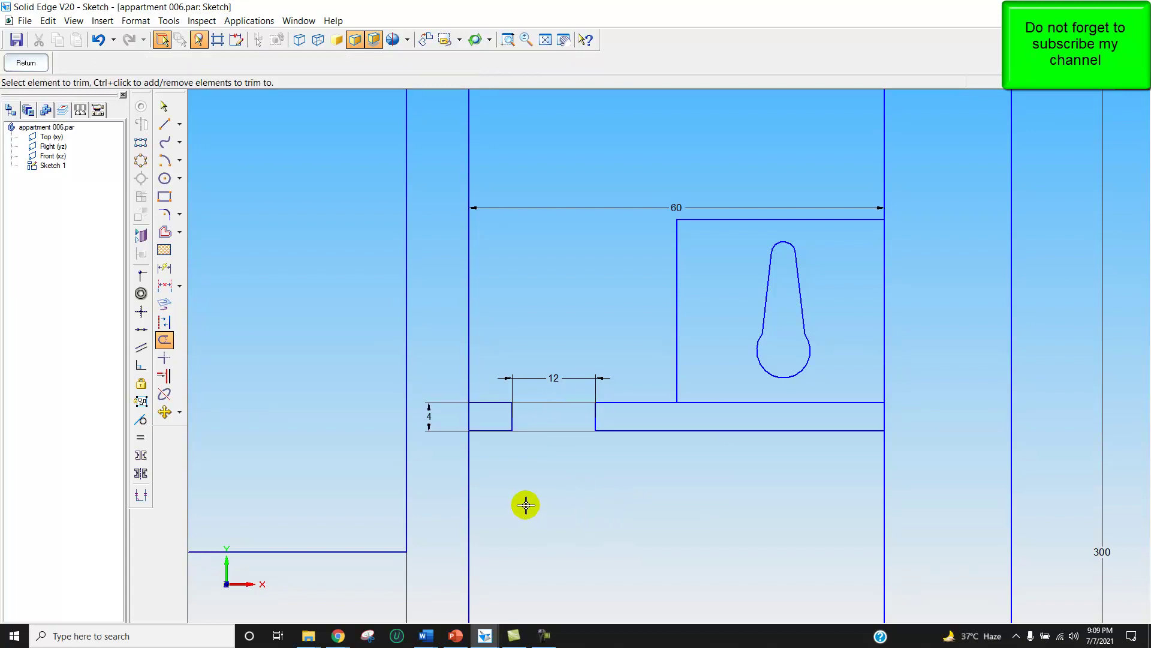
- Draw a thin rectangle spanning the 12 mm partition opening and apply the horizontal/vertical constraint to its long edges
click(164, 196)
click(514, 411)
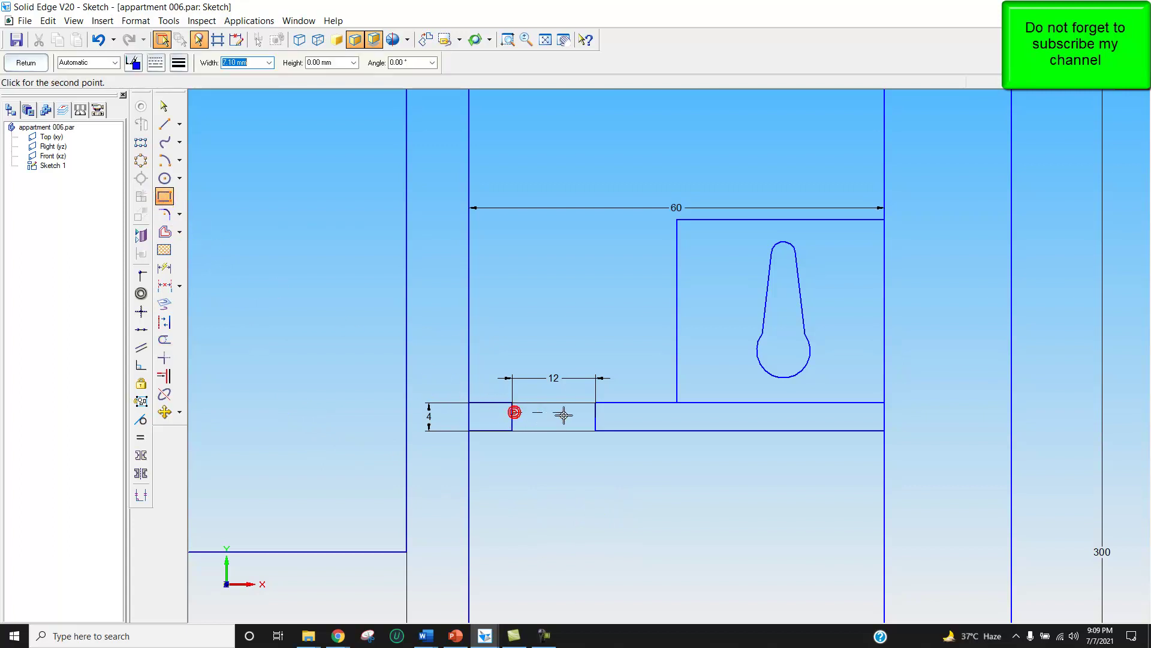
click(597, 411)
click(595, 418)
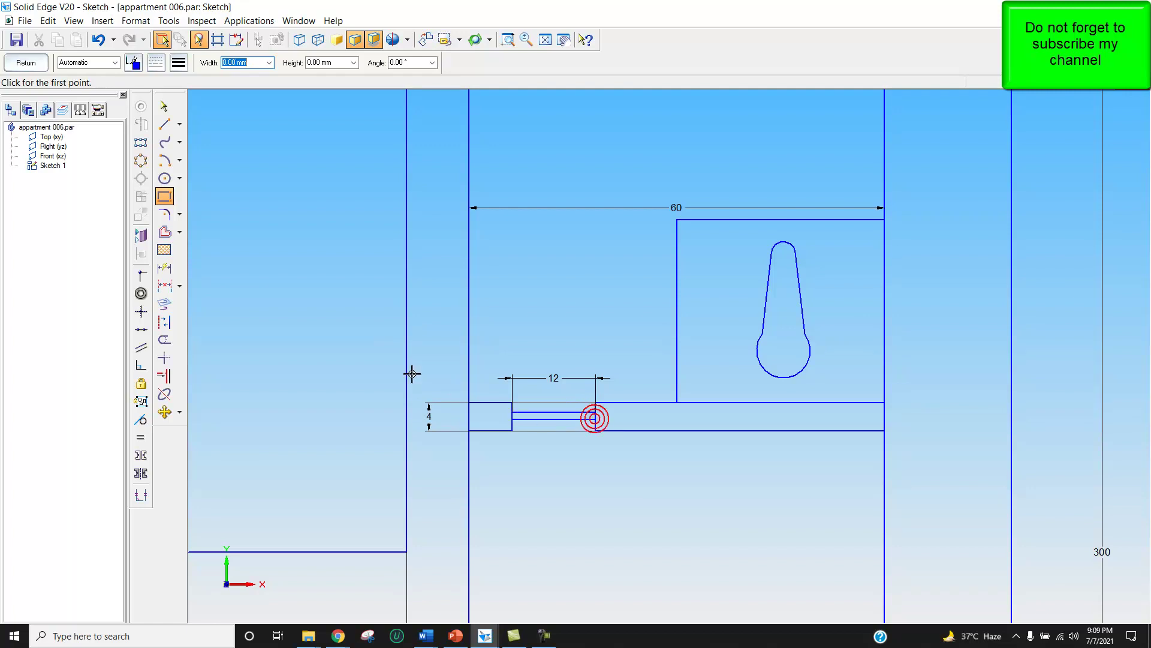
click(141, 310)
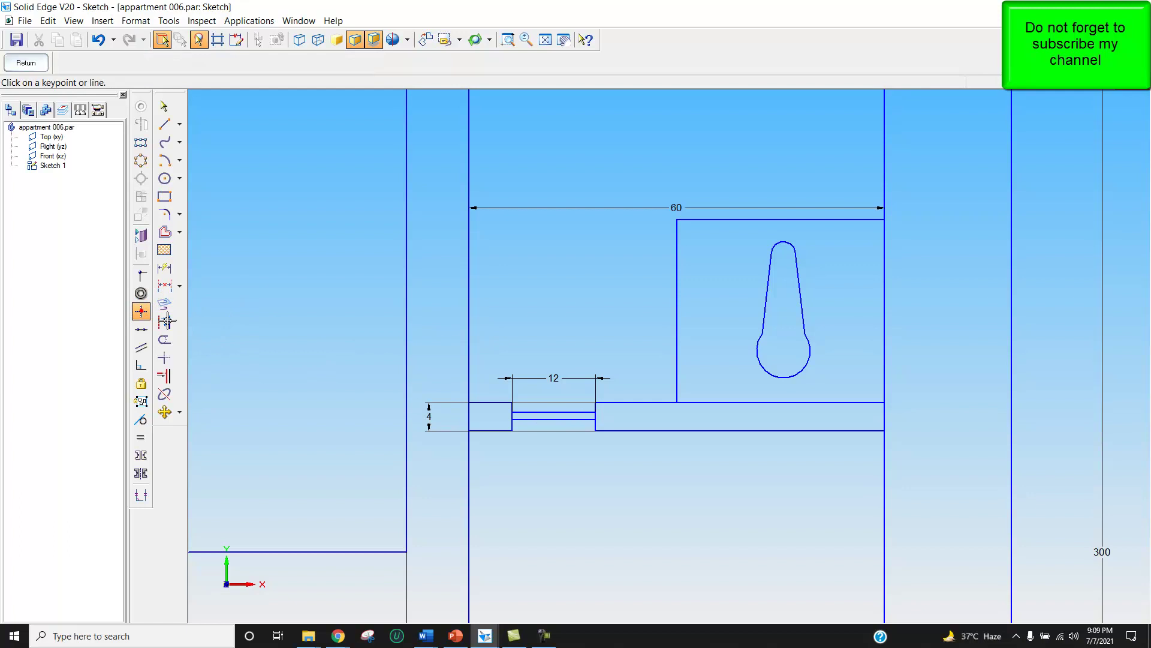
click(549, 411)
click(553, 418)
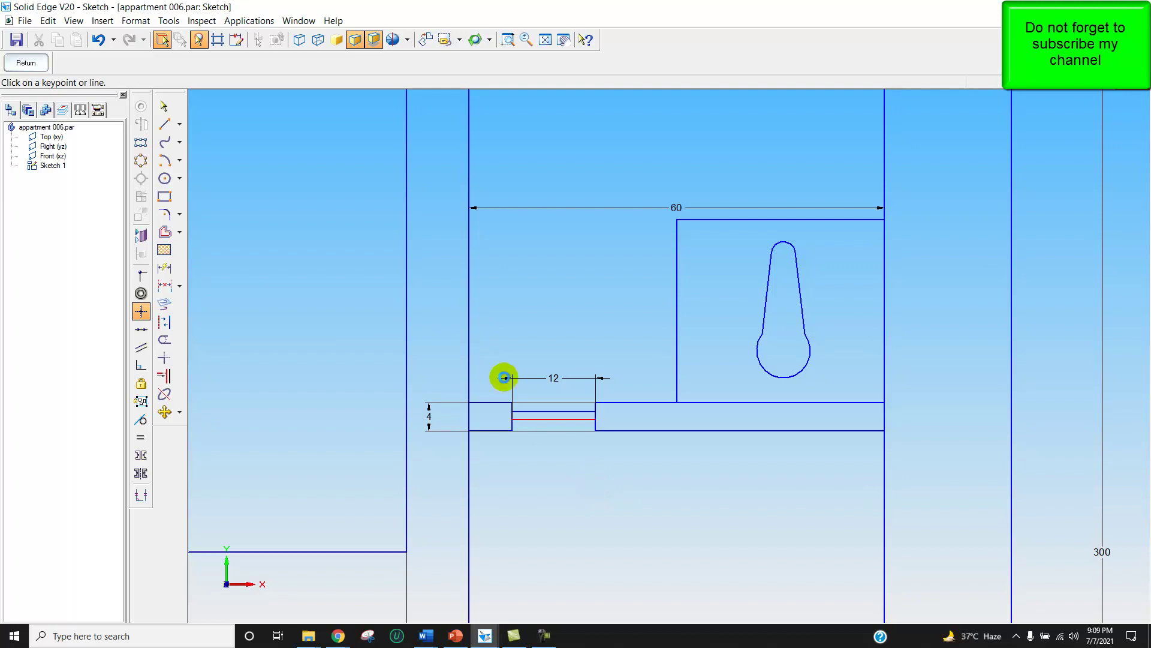
- Draw a short horizontal jamb line across the strip's 9 mm left wall, just below where the 150 mm partition meets it
click(545, 40)
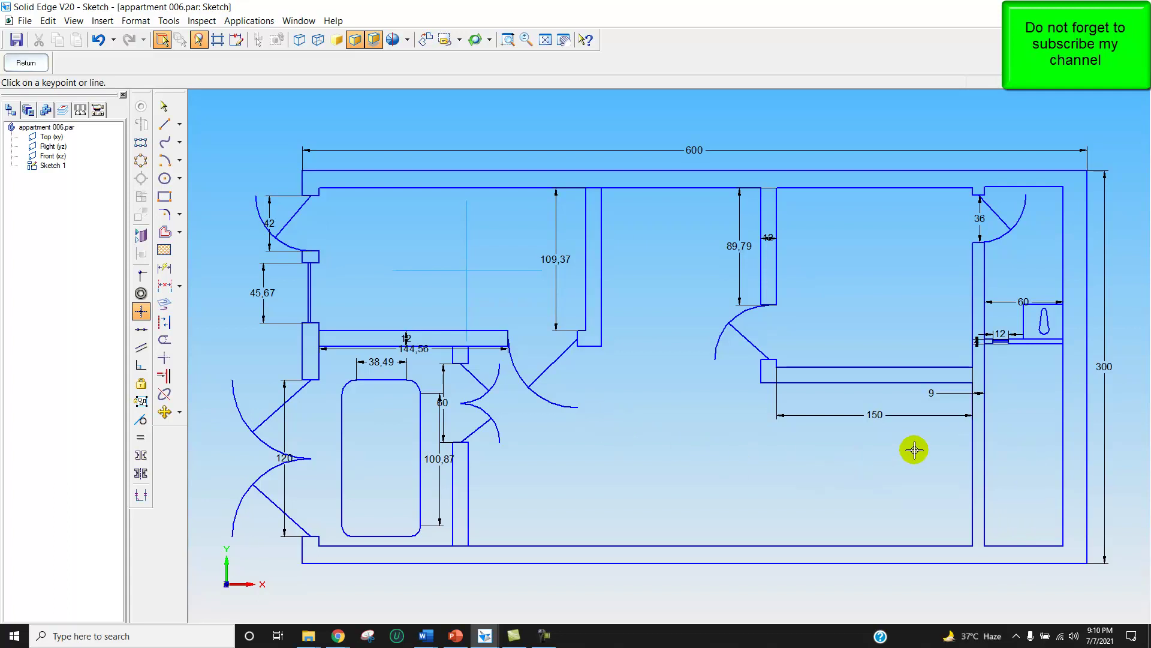
click(164, 123)
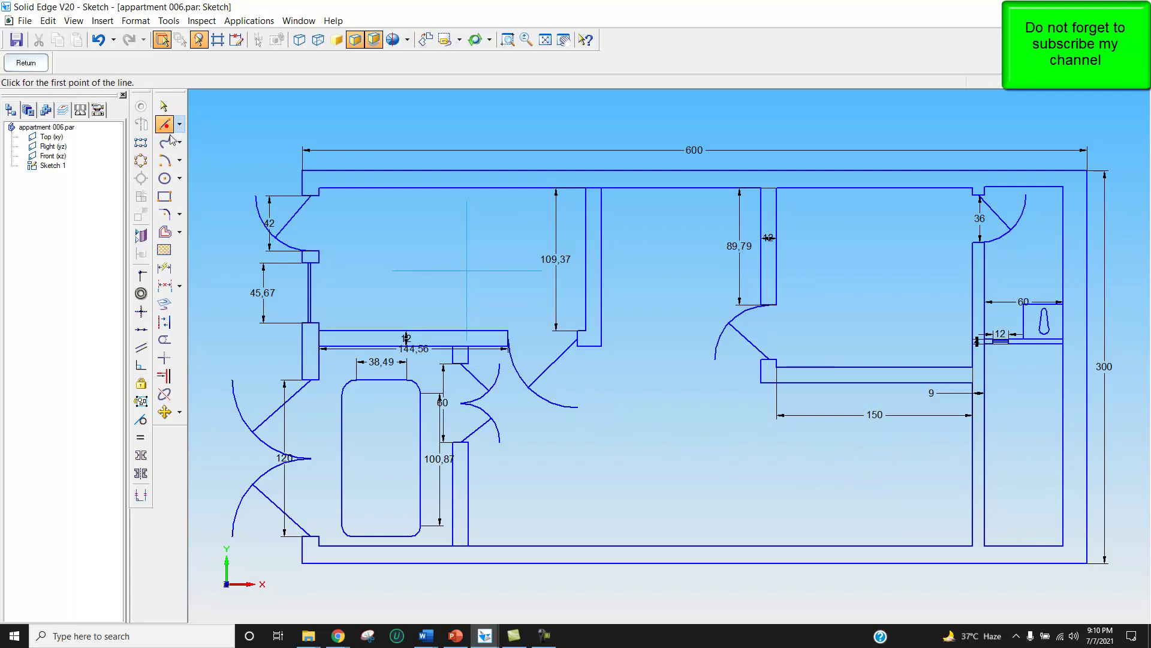
click(971, 387)
click(984, 386)
right_click(1012, 394)
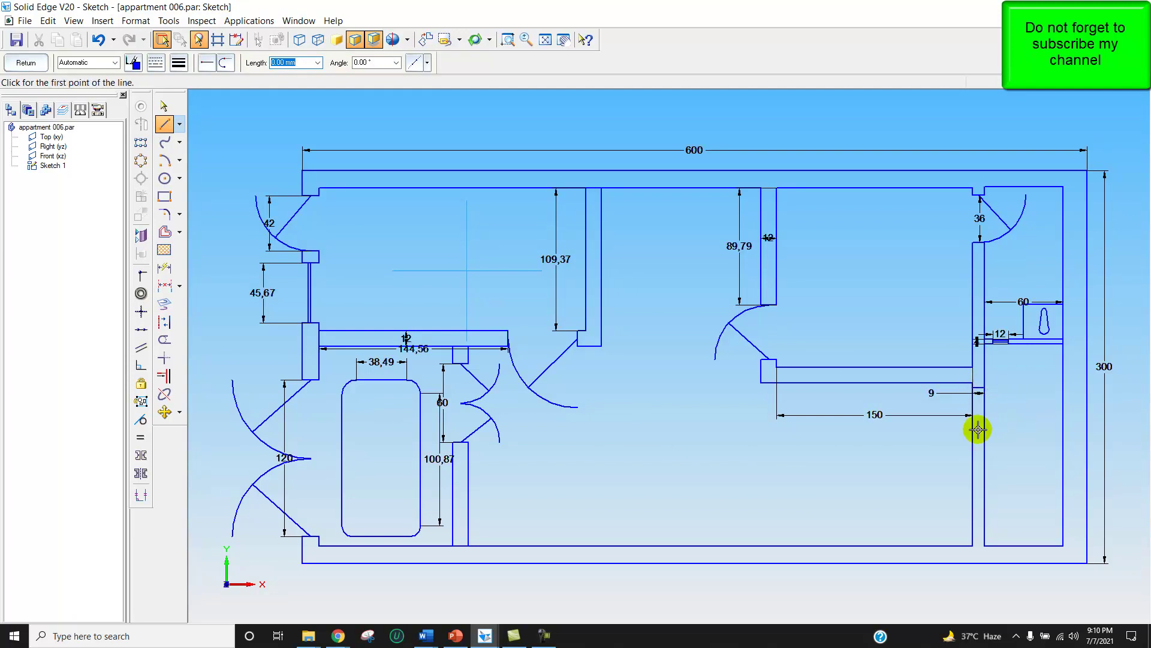
- Offset the new jamb line 36 mm downward and trim the strip wall's lines between the two jambs to open a second doorway
click(165, 232)
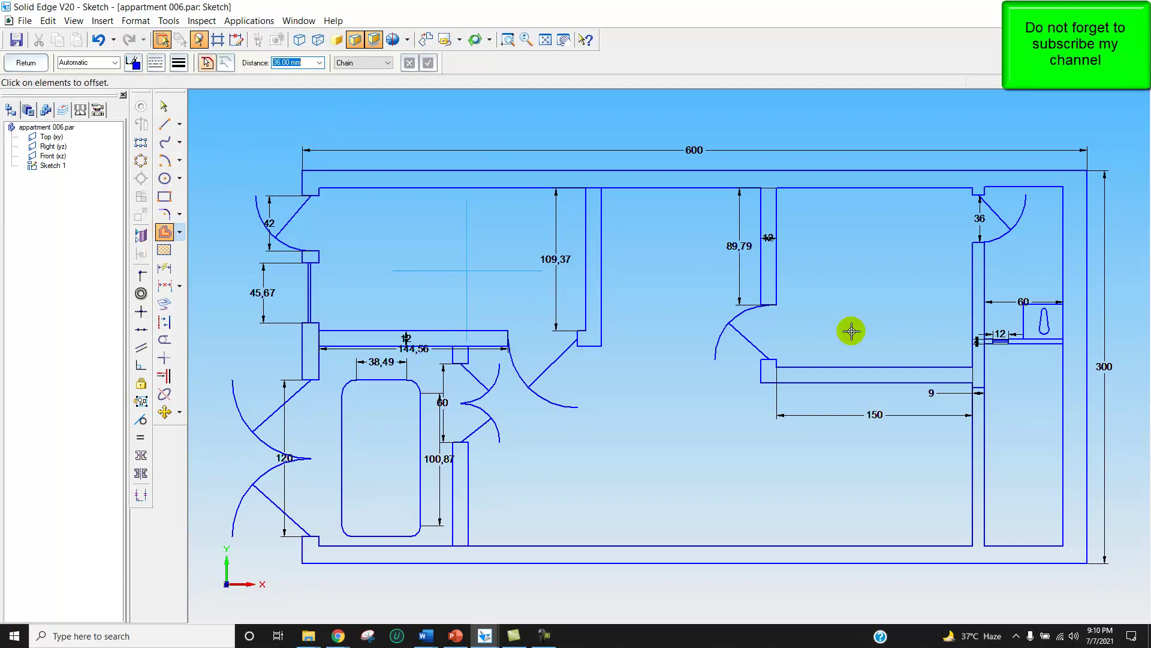
click(981, 390)
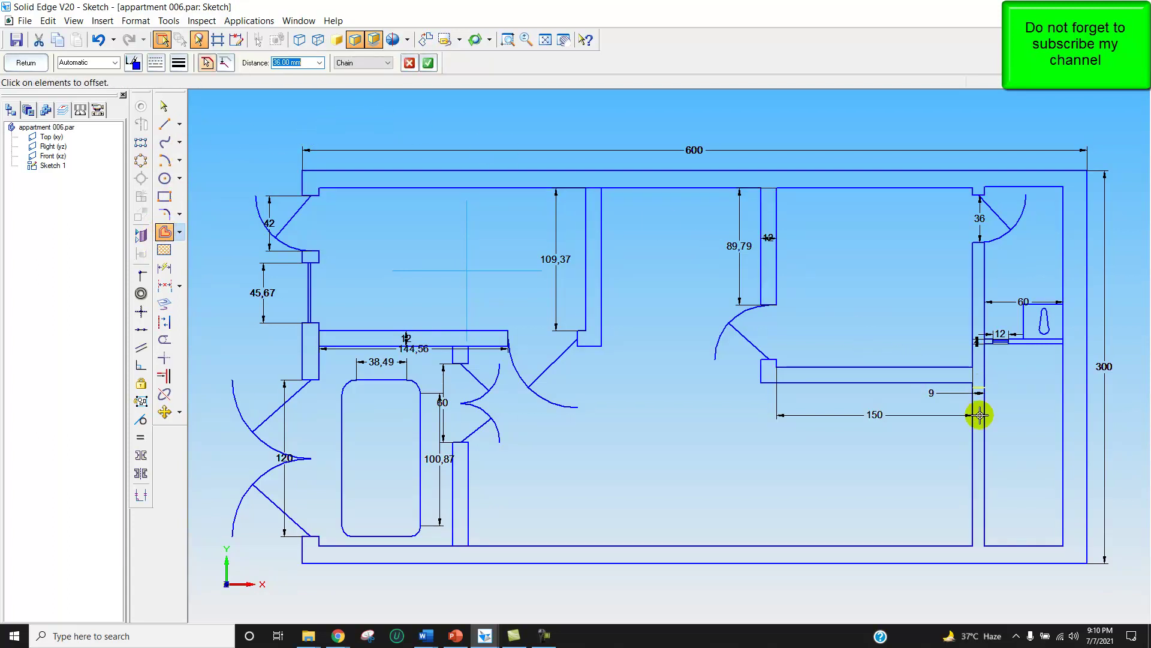
click(429, 62)
click(957, 423)
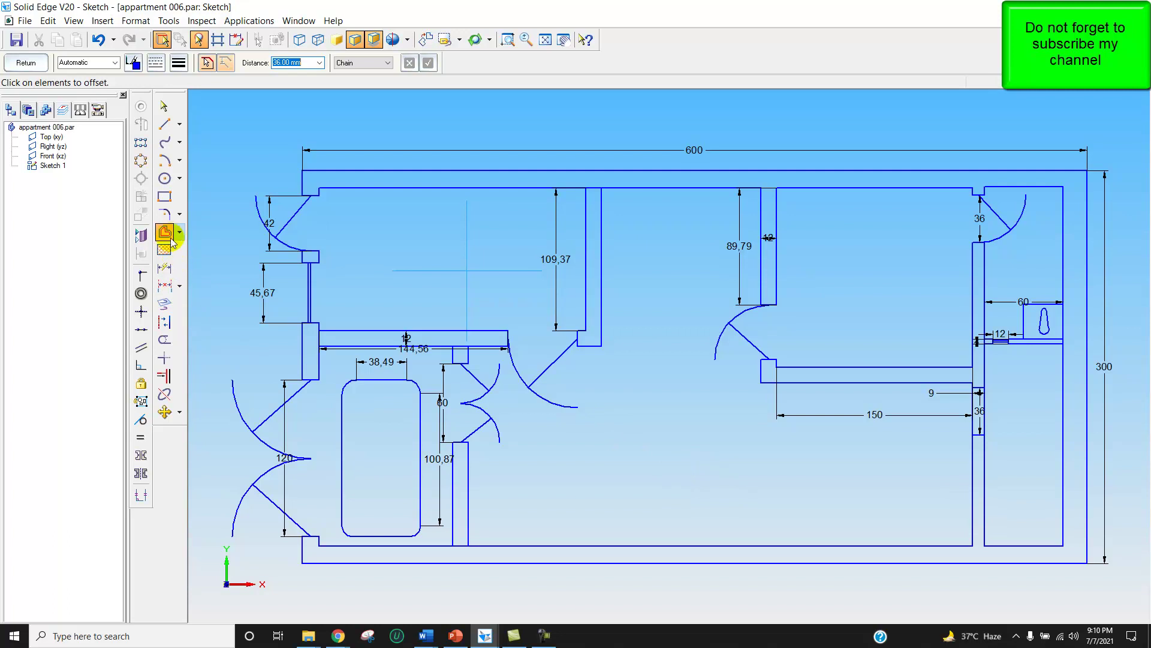
click(166, 339)
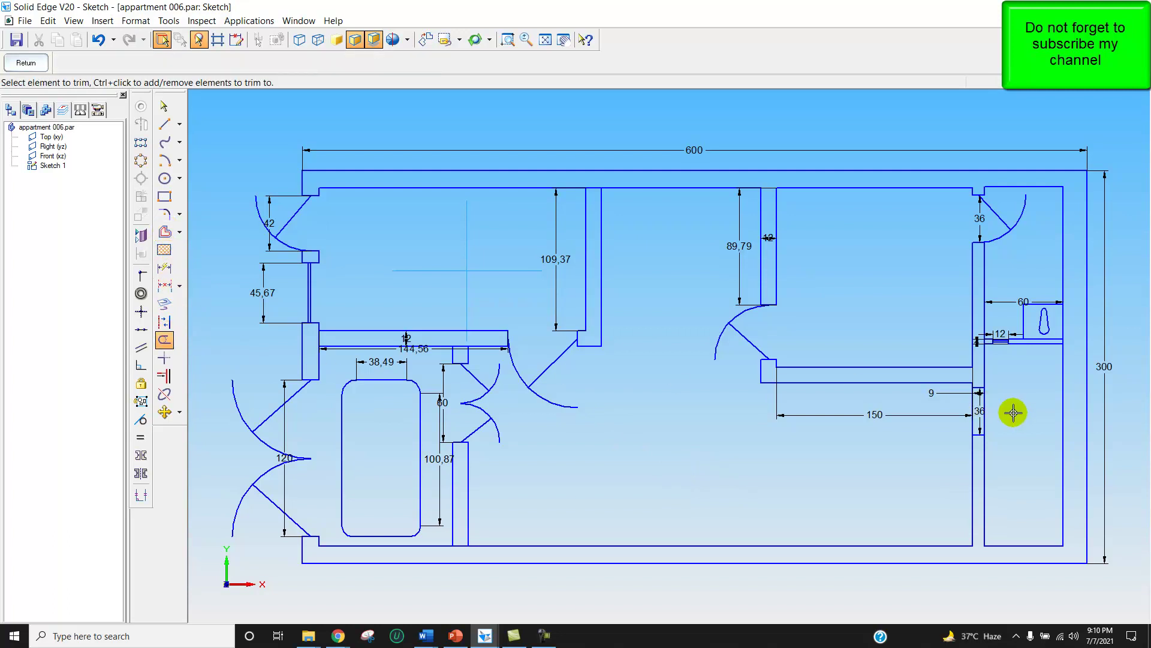
click(975, 409)
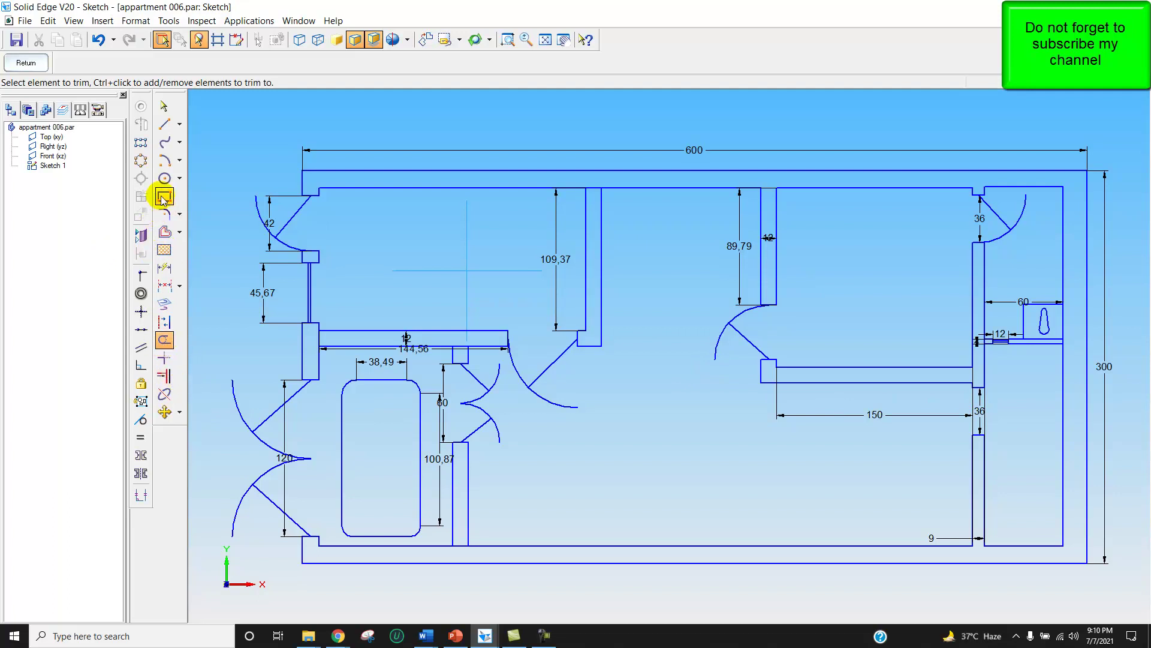
- Draw a 36 mm radius swing arc and a diagonal door leaf from the lower jamb of the strip wall's second doorway, opening into the strip
click(164, 160)
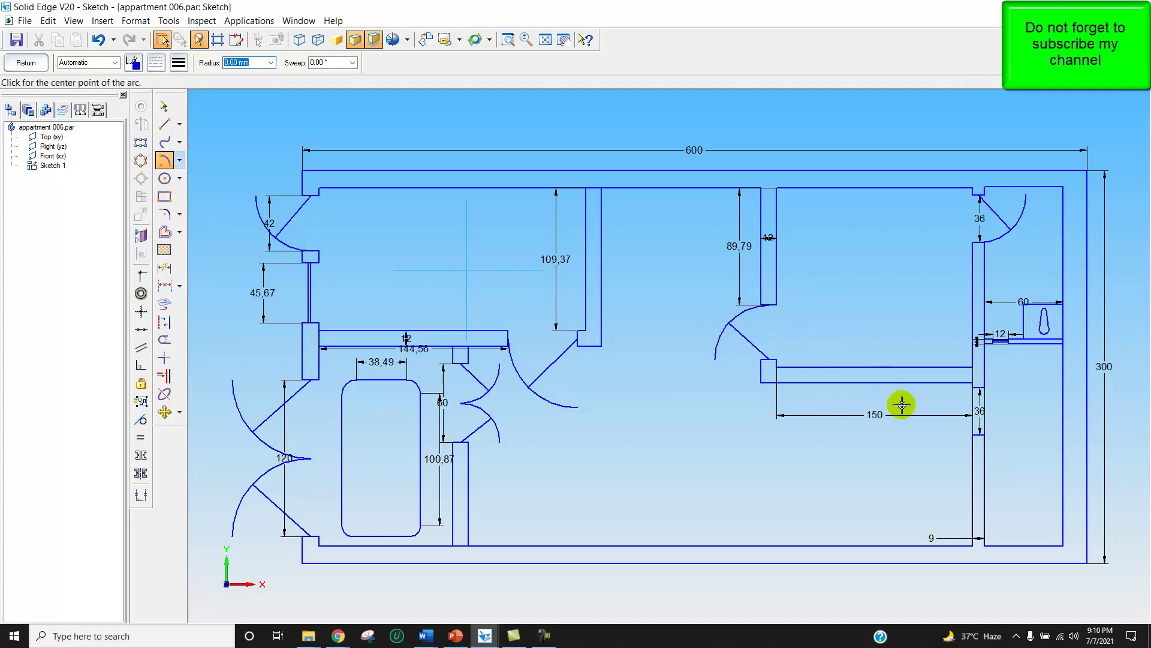
click(979, 433)
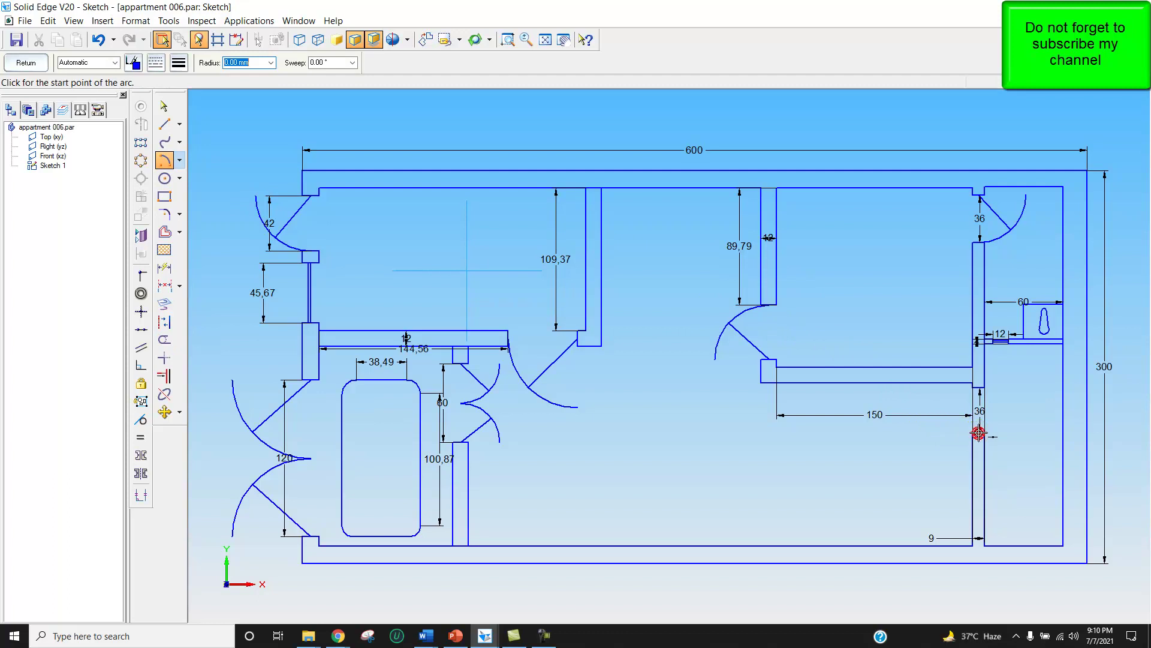
click(978, 388)
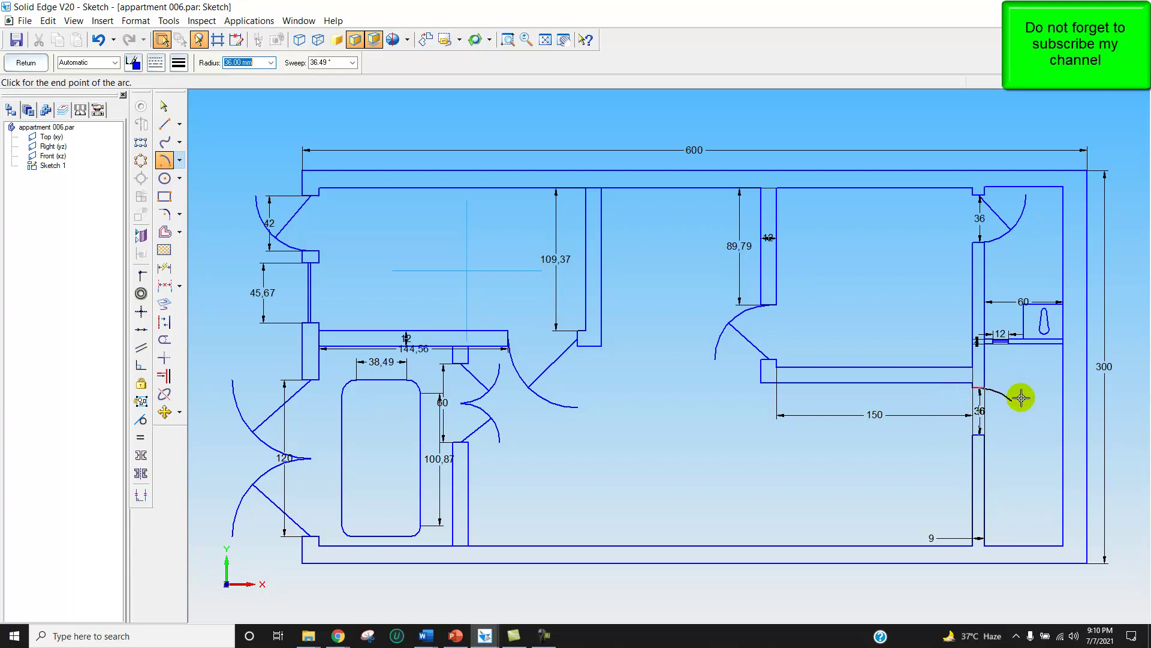
click(1028, 432)
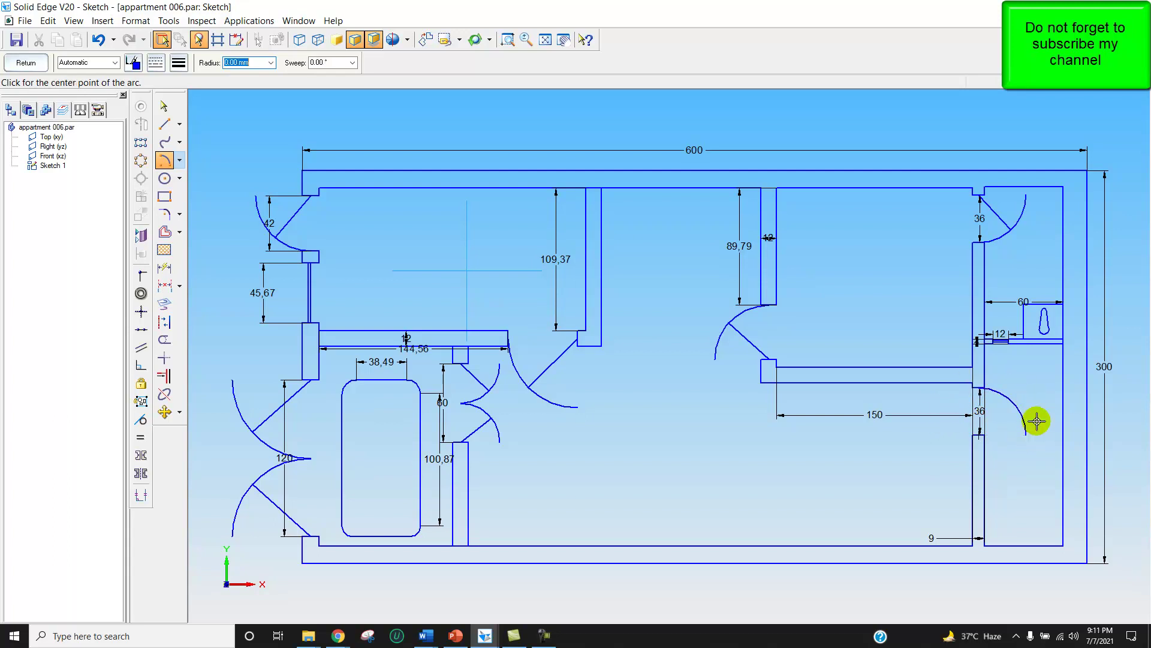
click(164, 124)
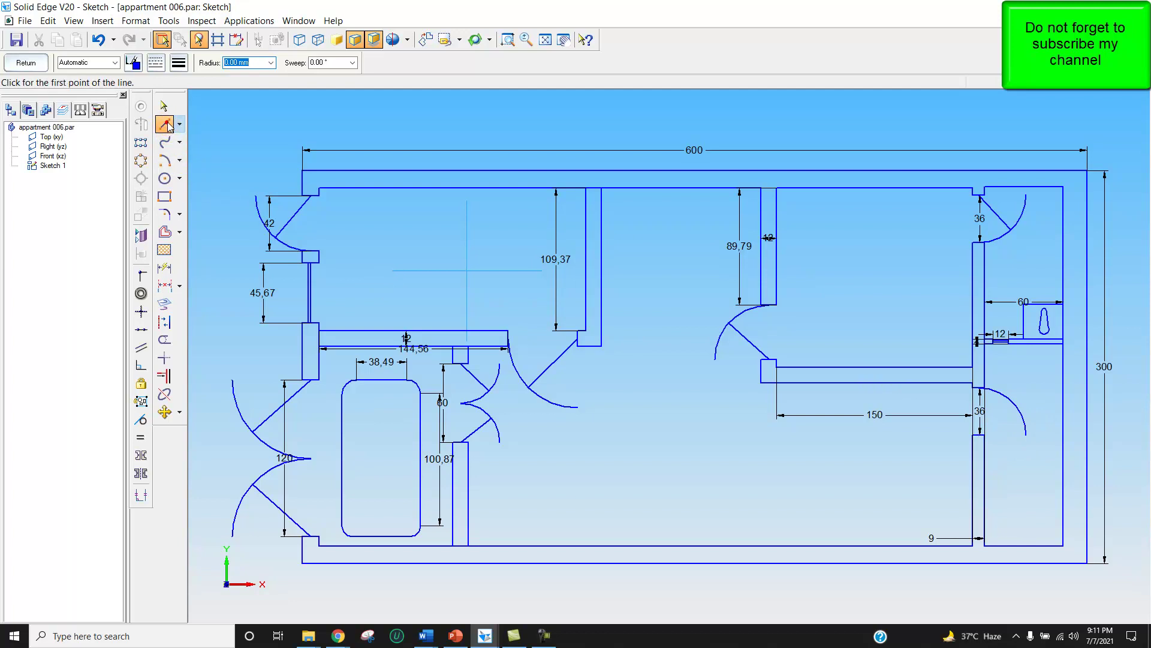
click(981, 435)
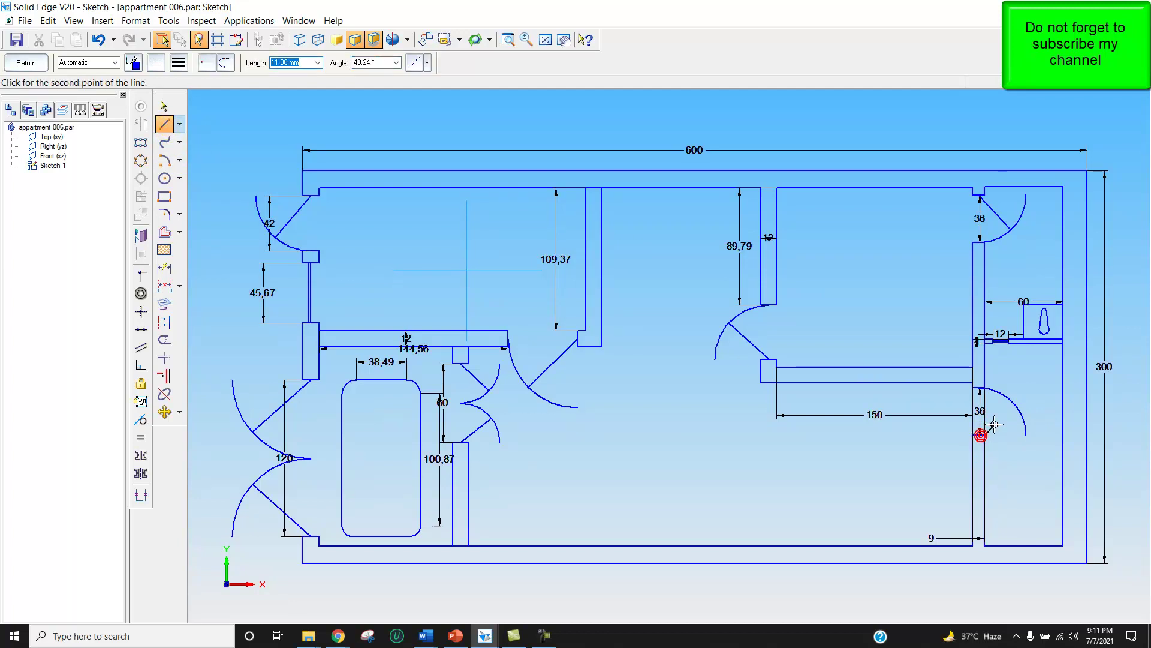
right_click(1011, 412)
click(980, 433)
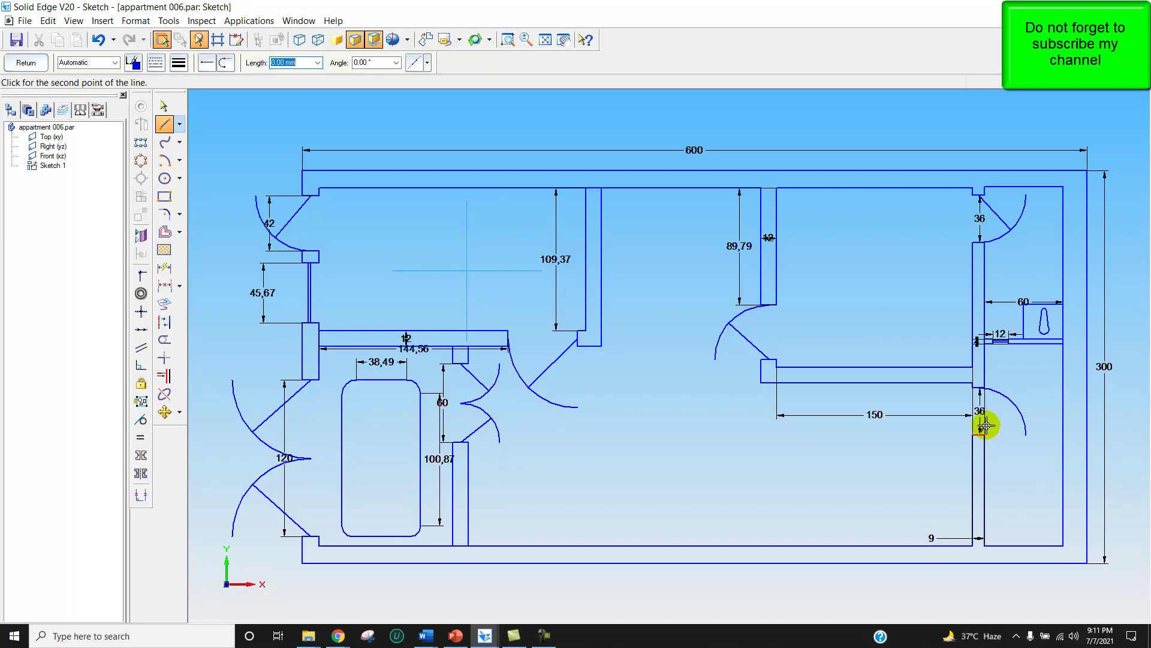
click(1015, 399)
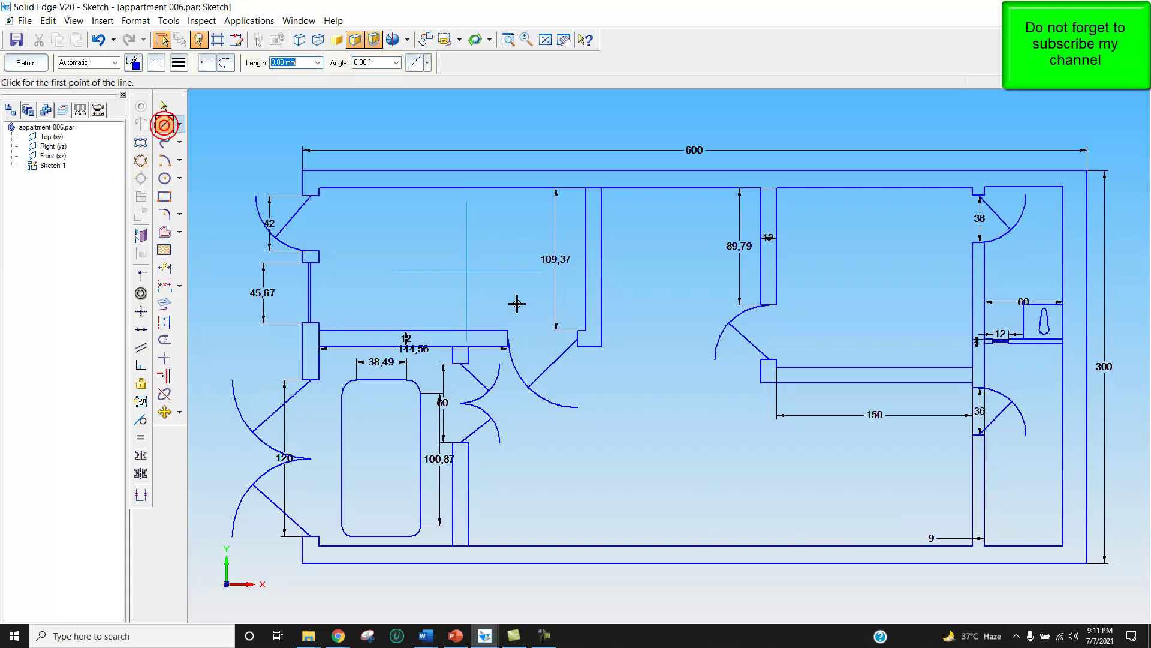
- Draw a horizontal line between the 109.37 mm wall and the 89.79 mm wall, and offset it 4 mm downward to form a thin partition
click(602, 267)
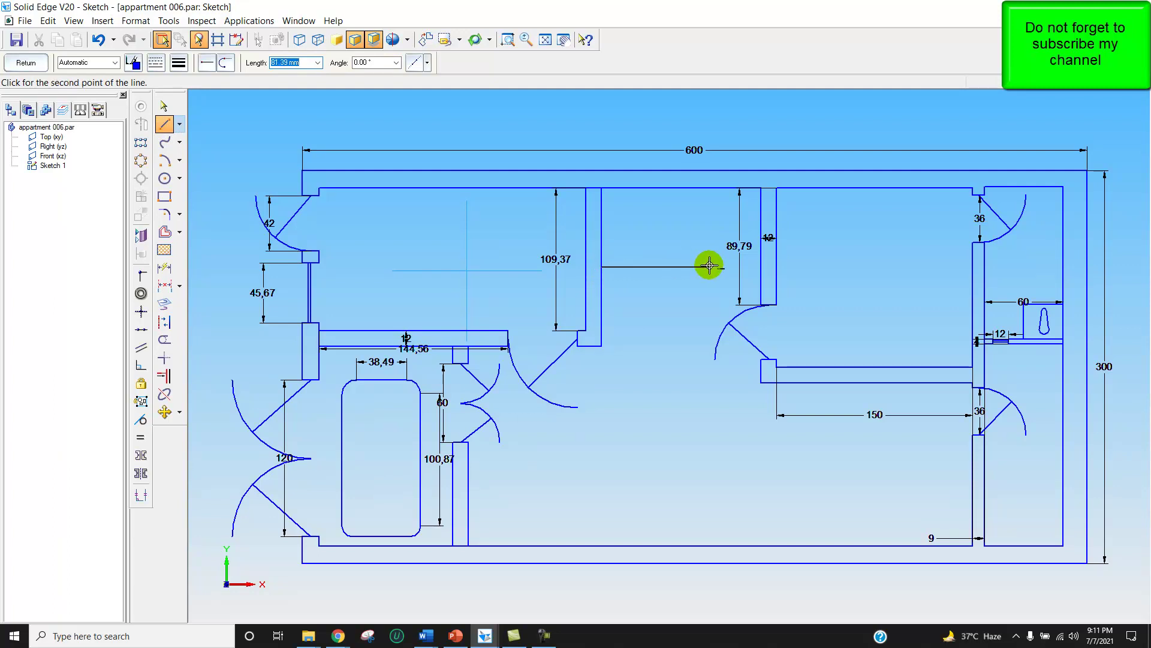
click(761, 266)
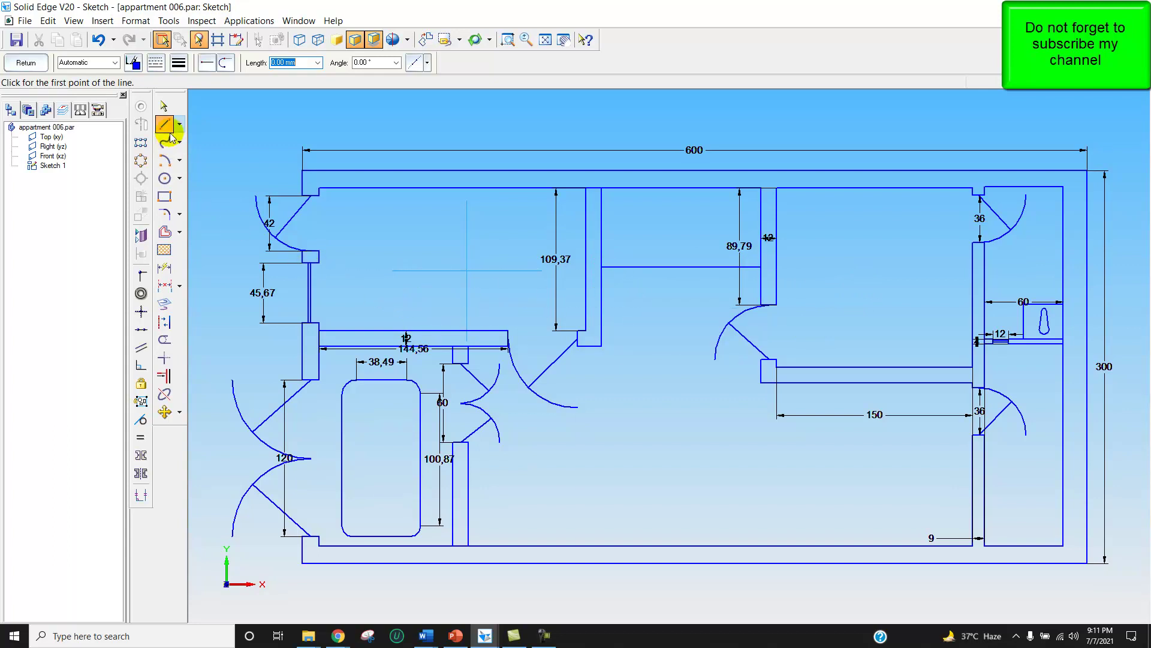
click(167, 230)
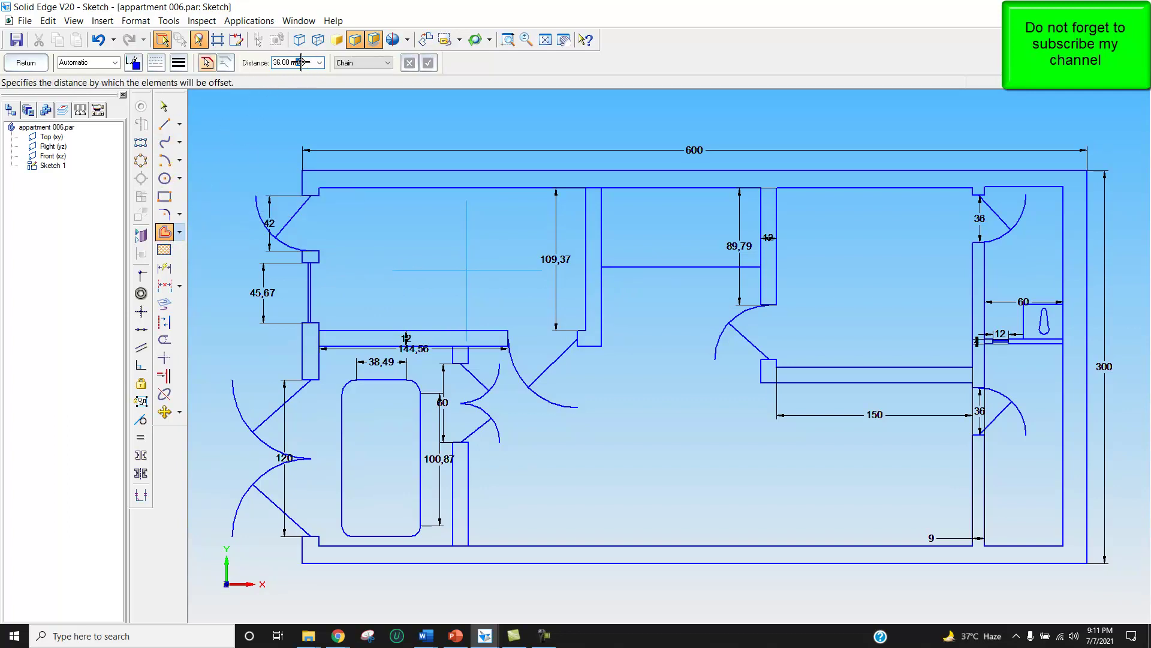
text(4)
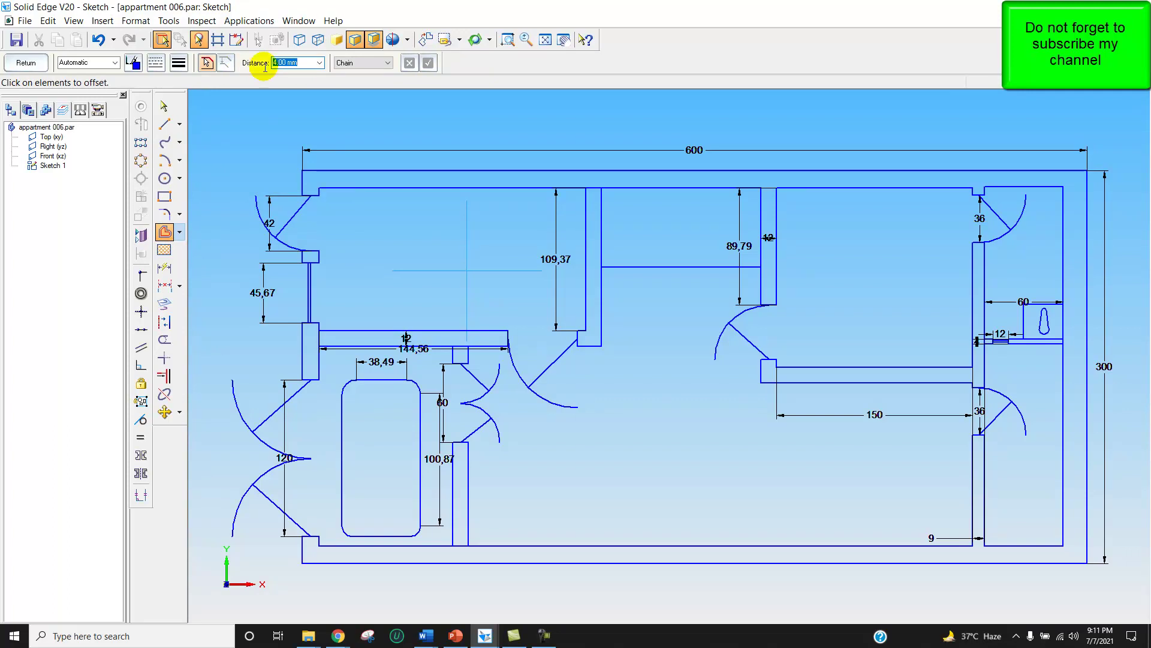
click(660, 266)
click(428, 62)
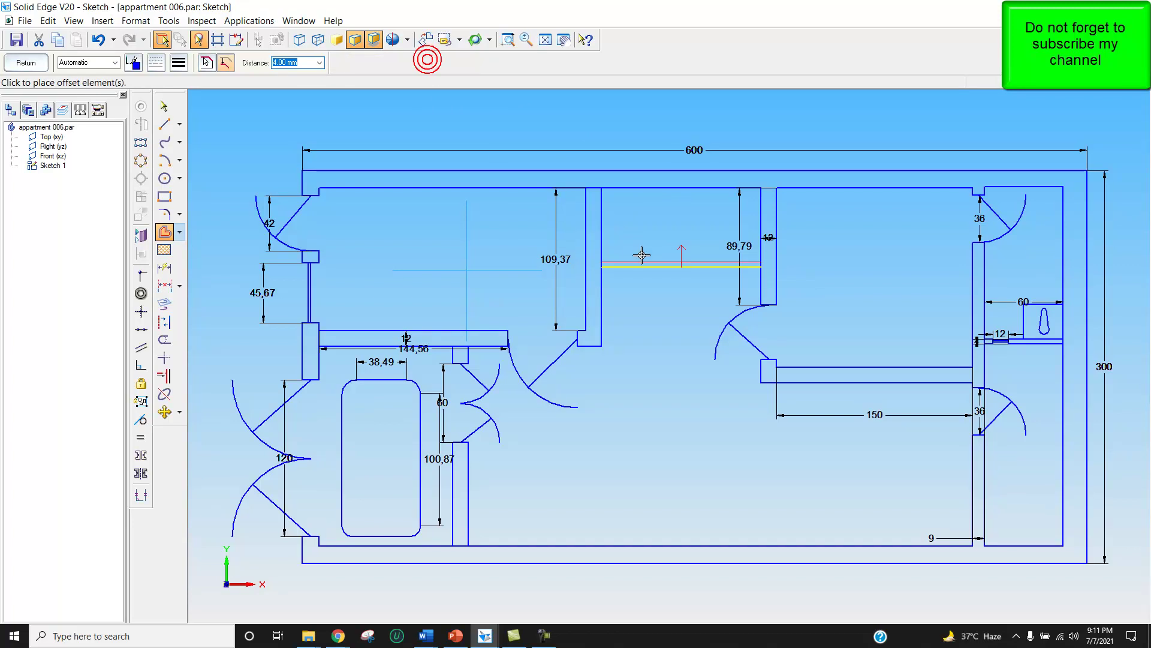
click(653, 282)
click(661, 353)
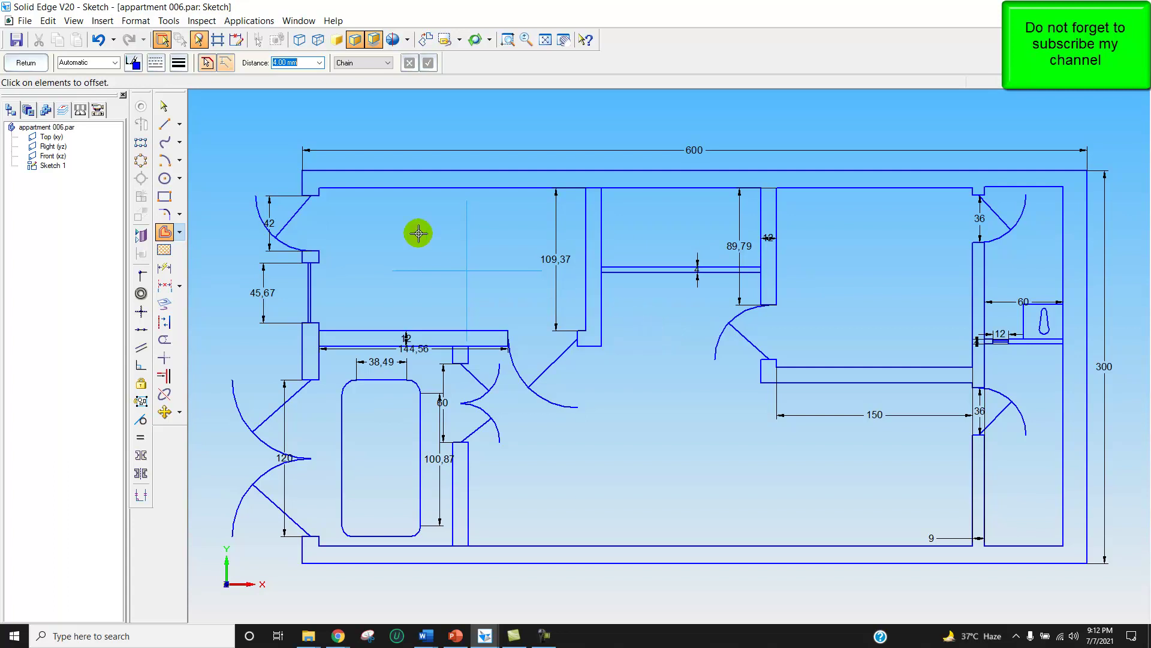
- Draw a short vertical jamb line across the 4 mm partition near its left end and offset it 54 mm to the right
click(164, 123)
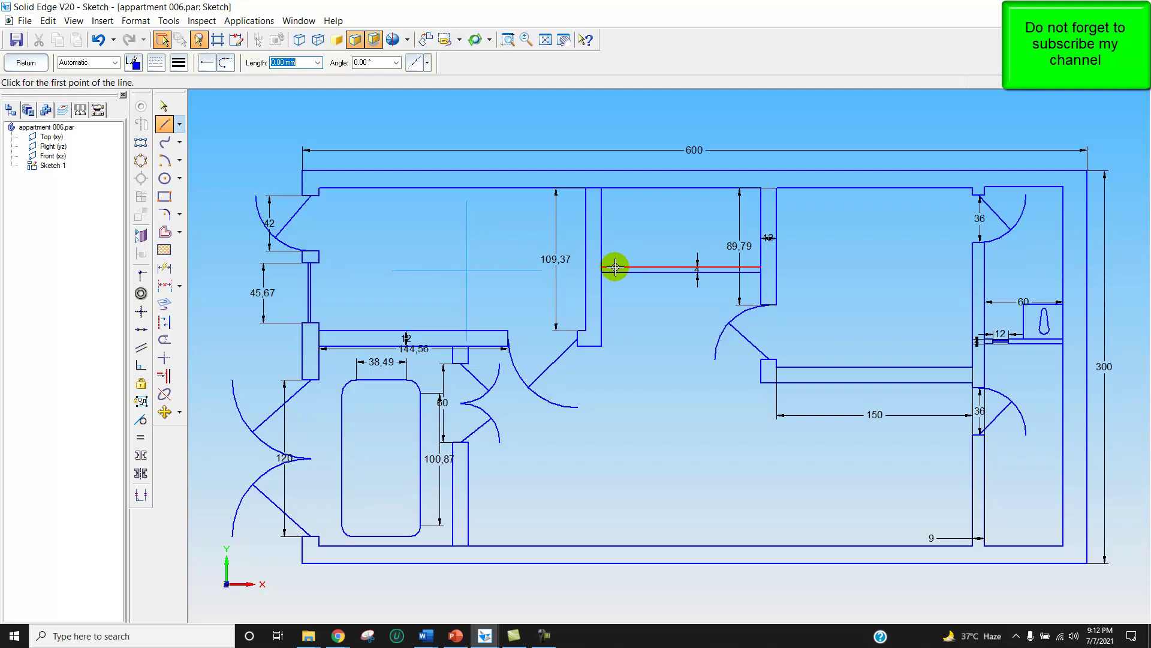
click(610, 271)
right_click(690, 355)
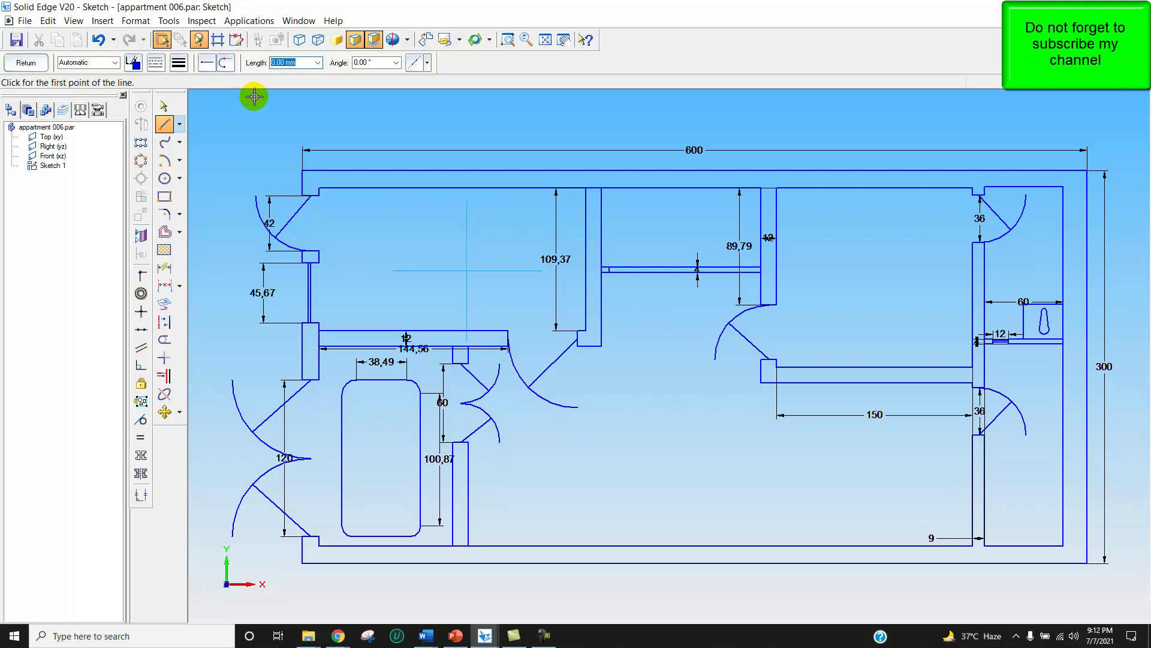
click(507, 39)
drag(553, 162, 652, 310)
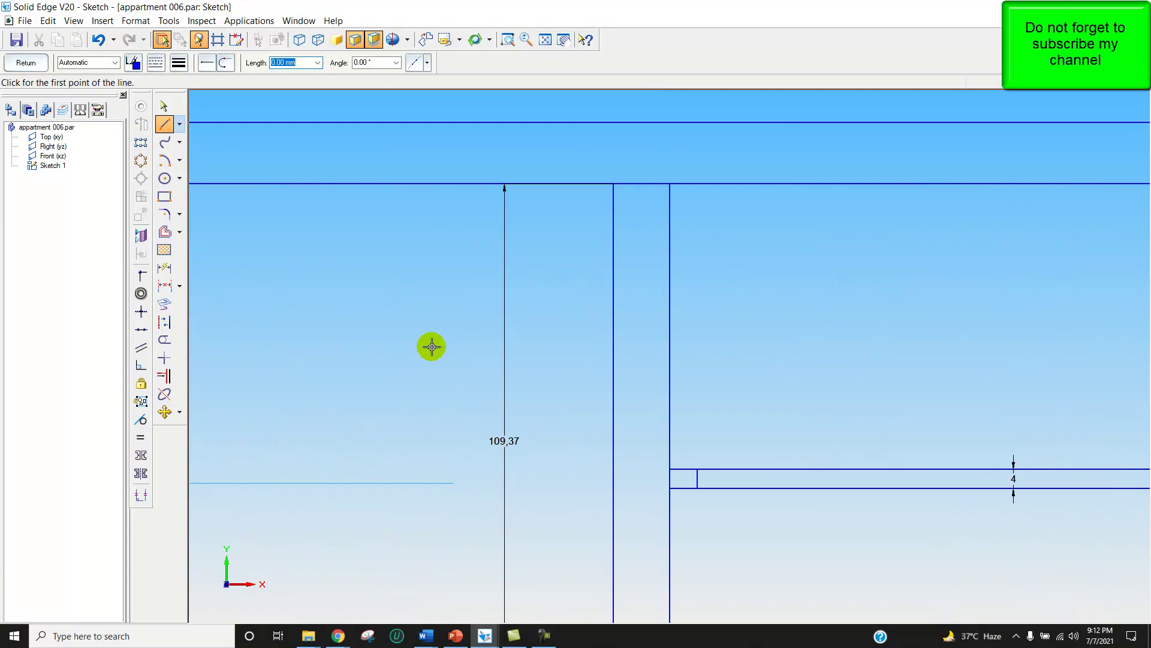
click(164, 233)
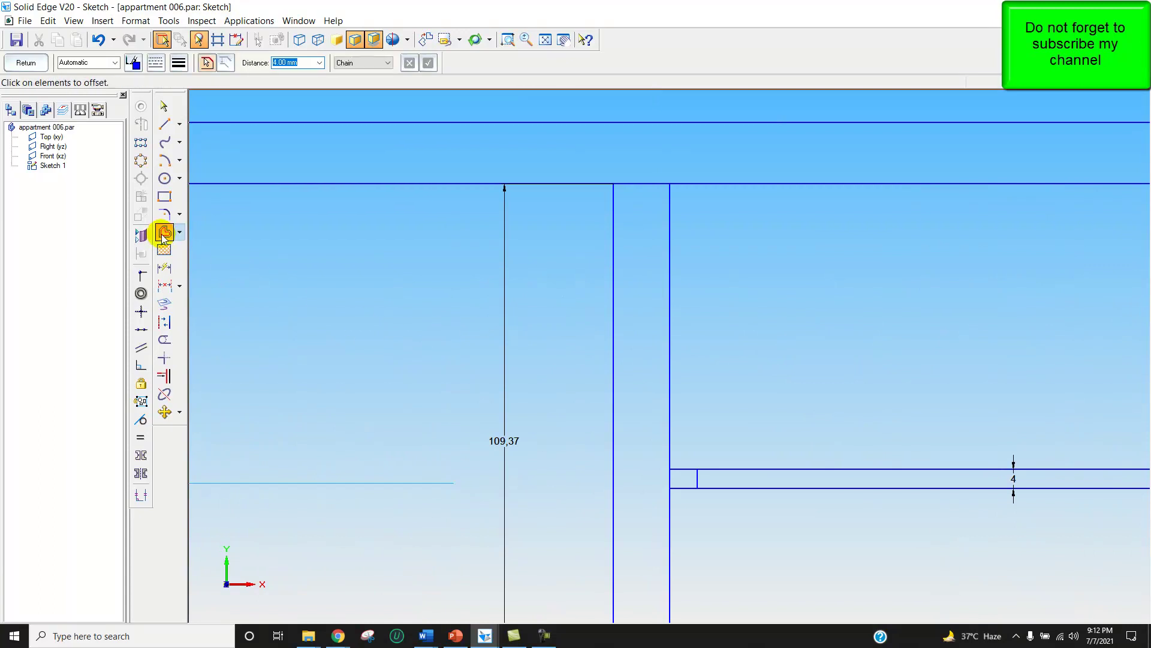
click(698, 475)
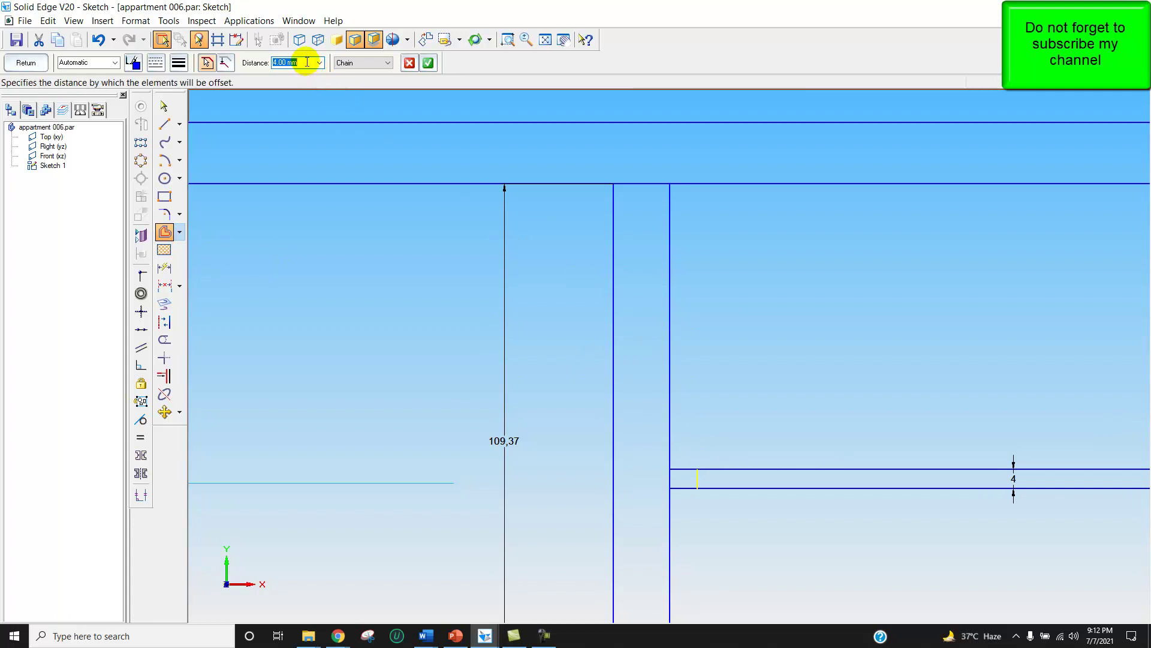
click(254, 65)
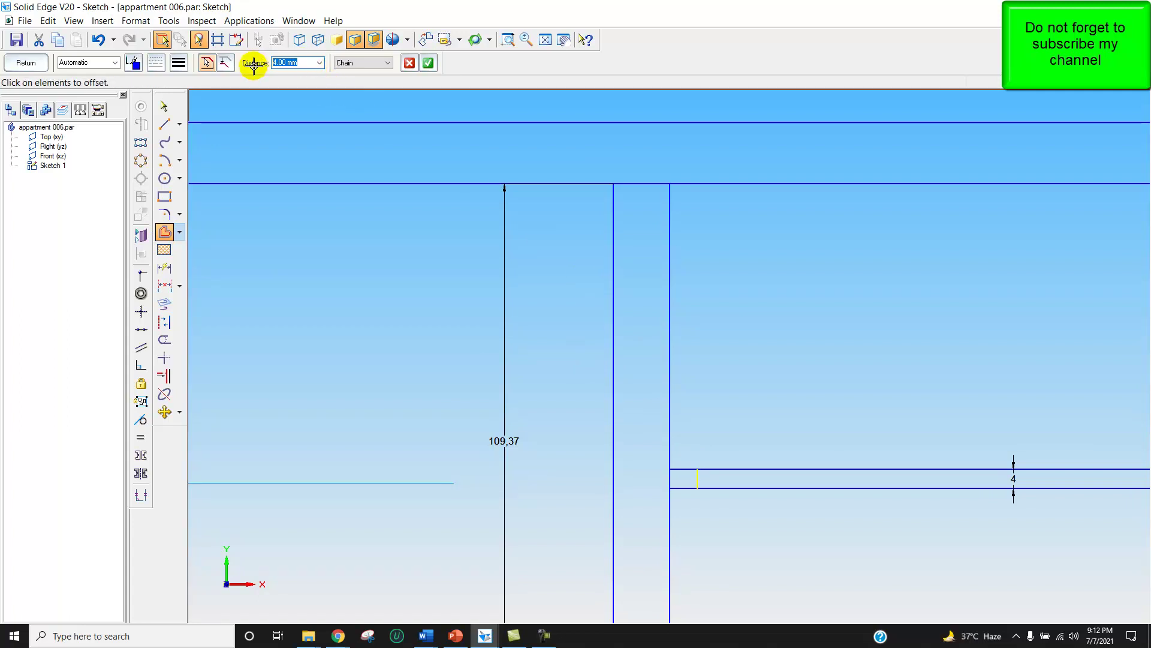
text(54)
key(Return)
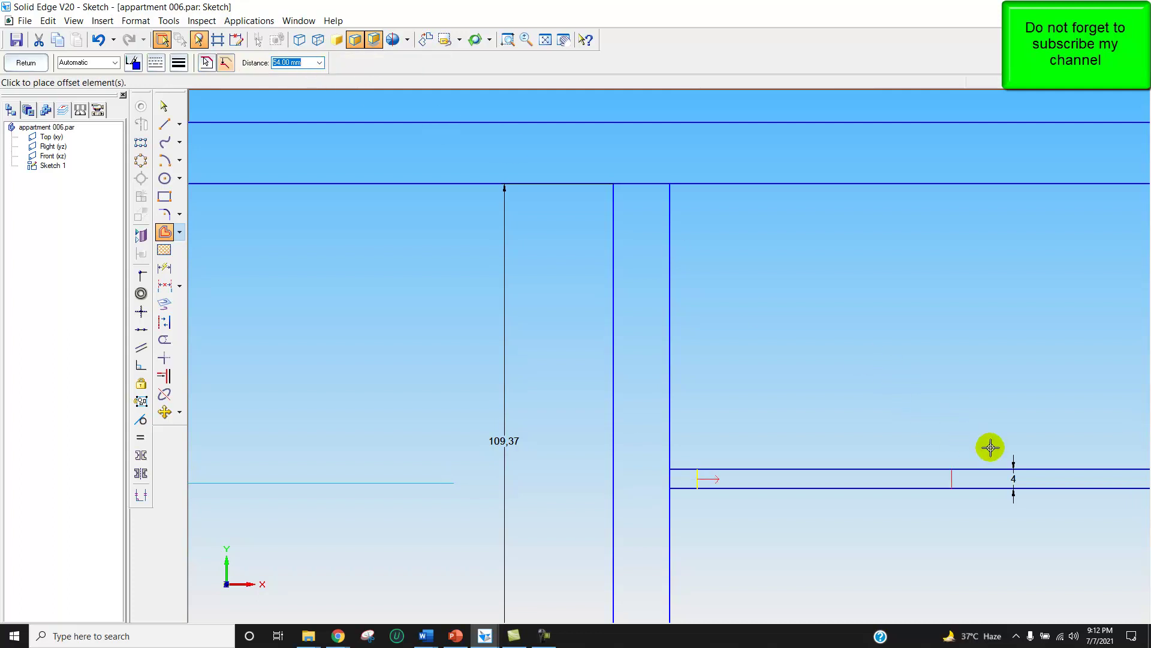
click(1037, 466)
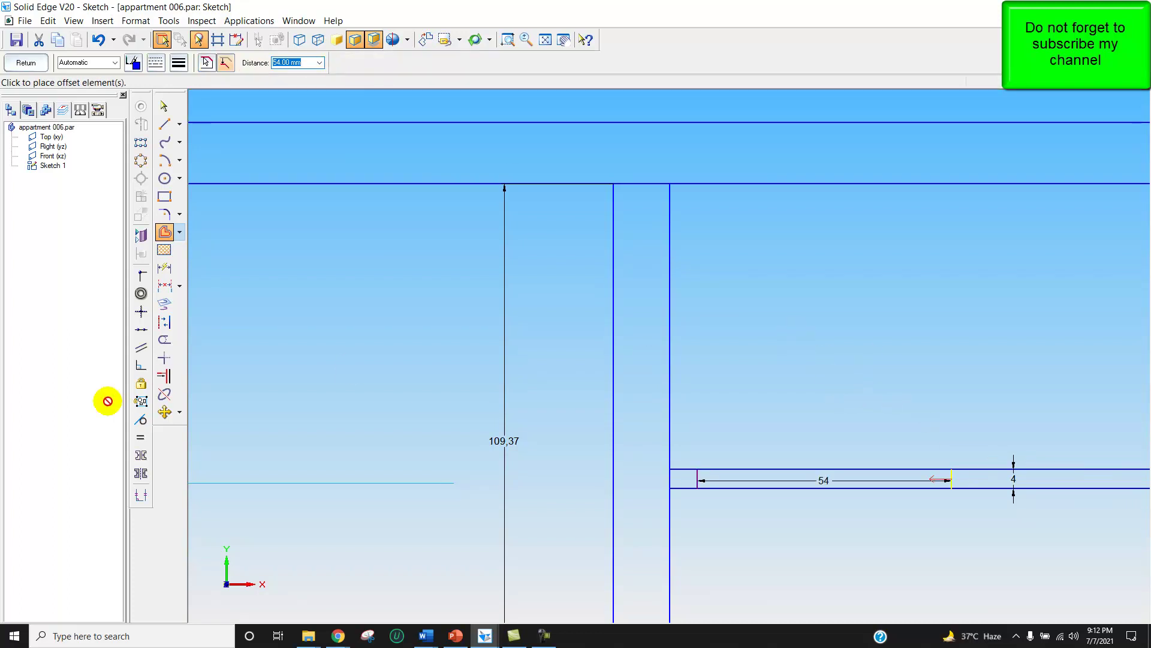
- Trim the 4 mm partition's two lines between the jambs to form the 54 mm opening
click(164, 340)
click(742, 470)
click(754, 488)
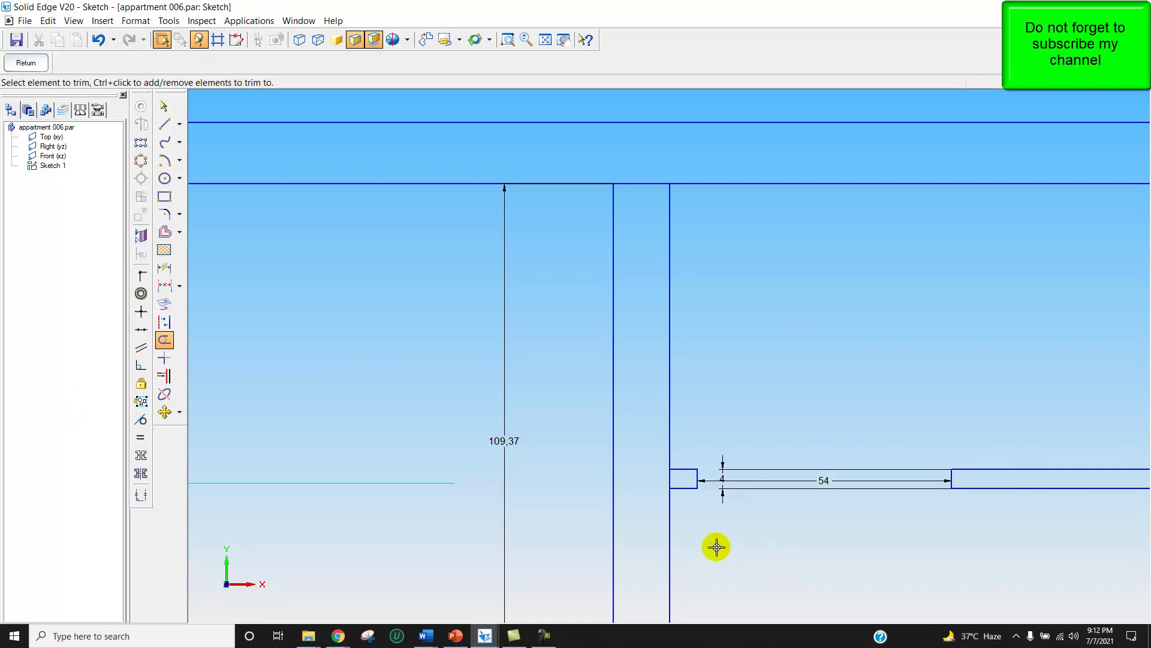
click(545, 40)
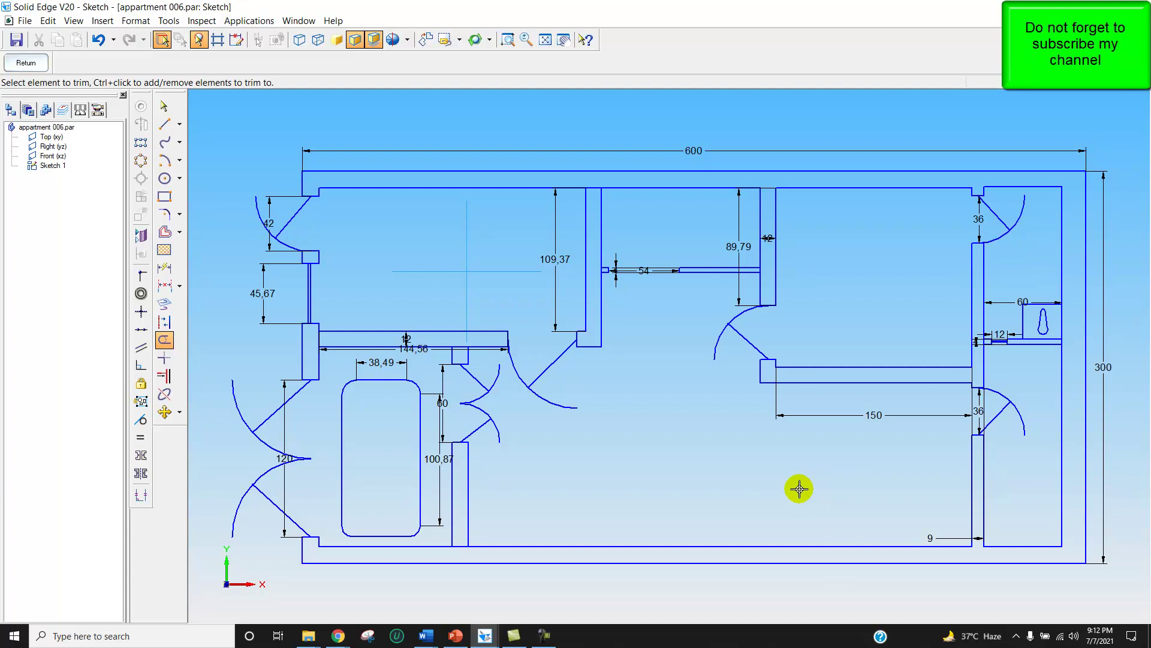
- Draw a narrow vertical wall rectangle about 92 mm long, rising from the bottom wall's inner line in line with the 150 mm partition's left end
click(164, 196)
click(776, 546)
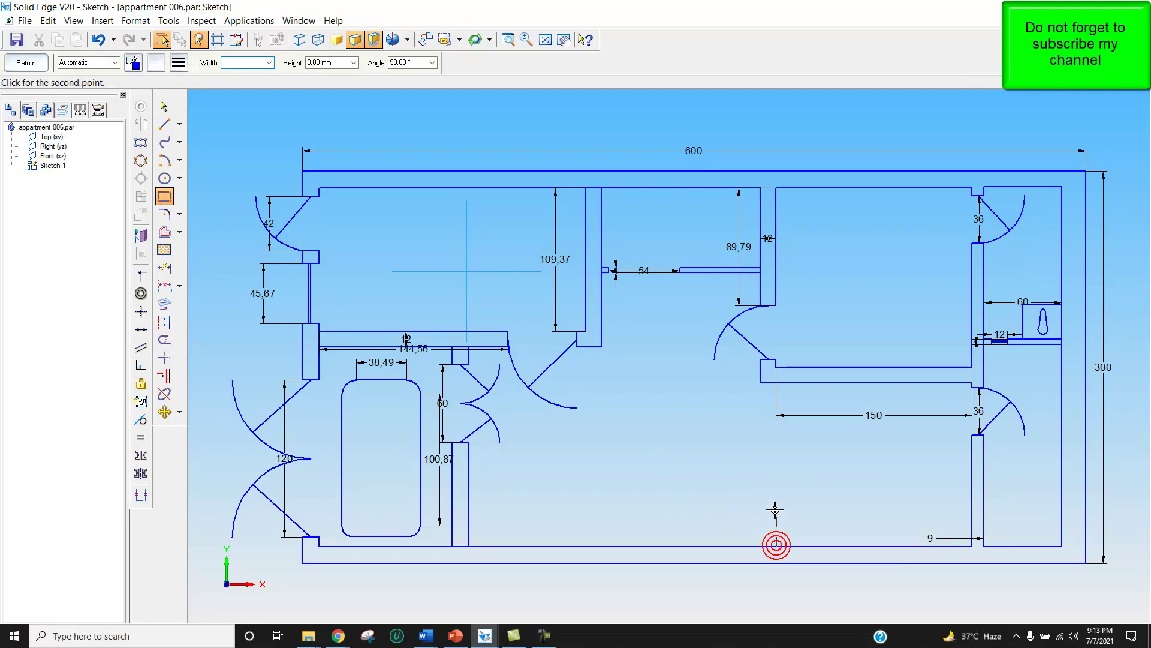
click(774, 425)
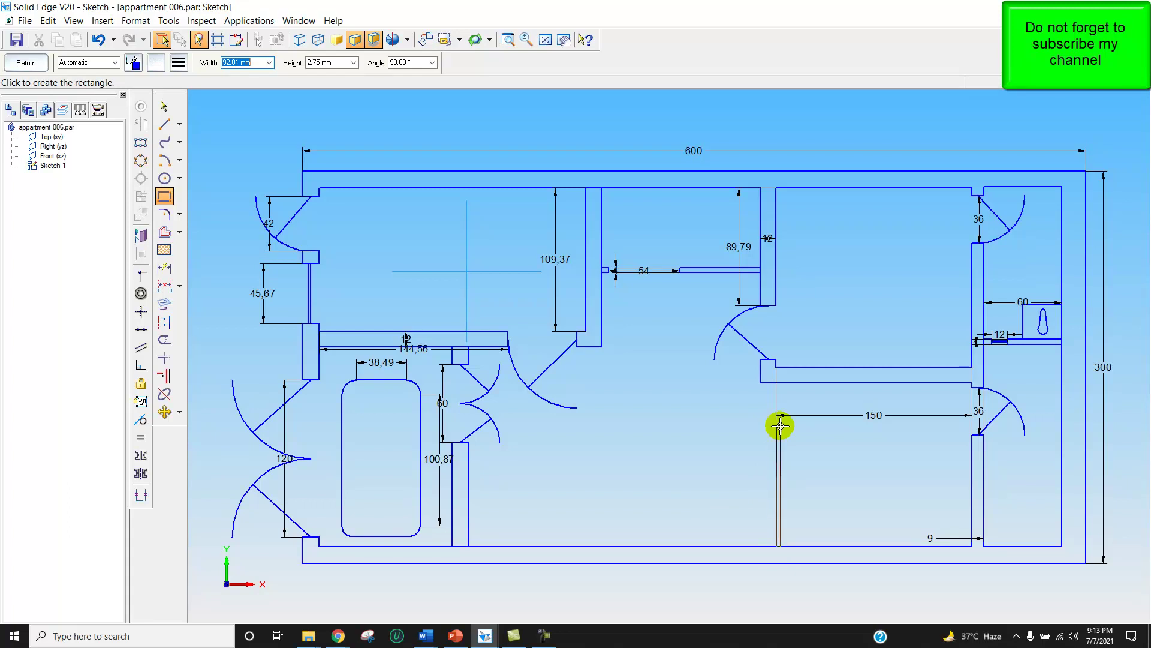
click(786, 426)
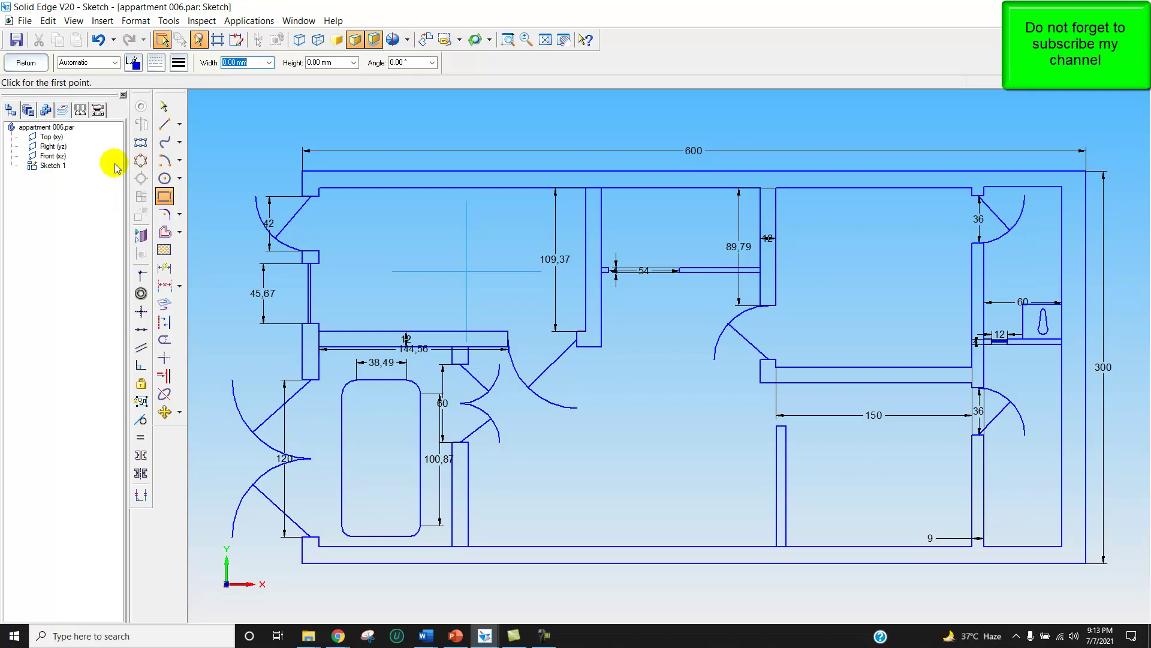
- Delete the 9 mm thickness dimension at the lower end of the strip's left wall
click(165, 132)
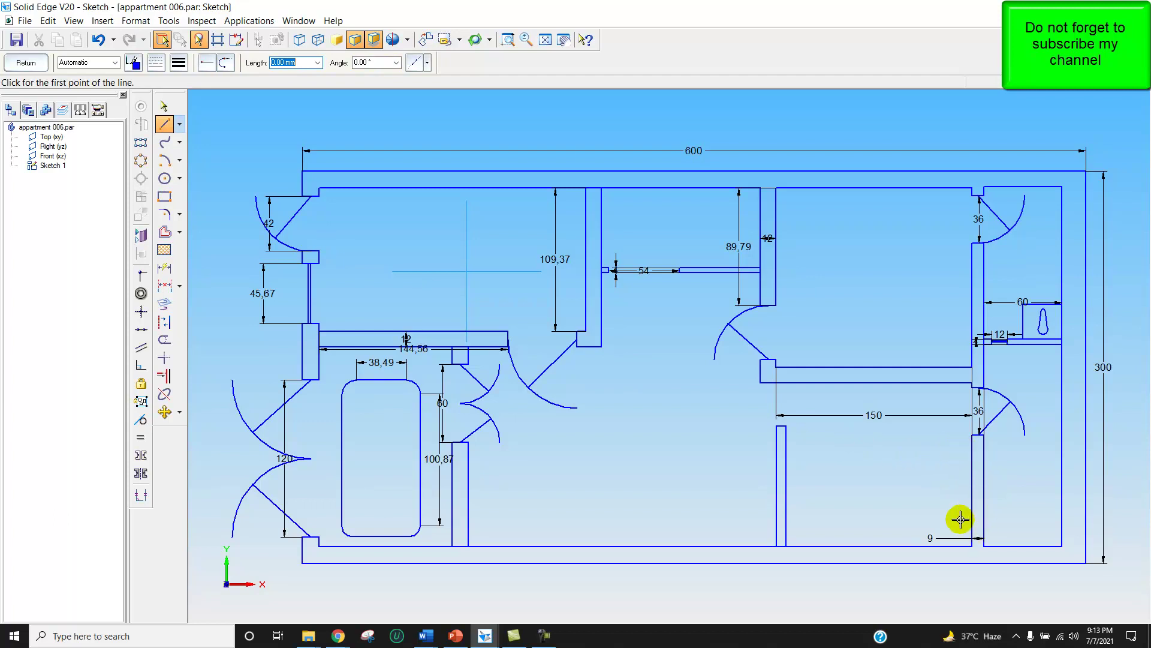
click(164, 107)
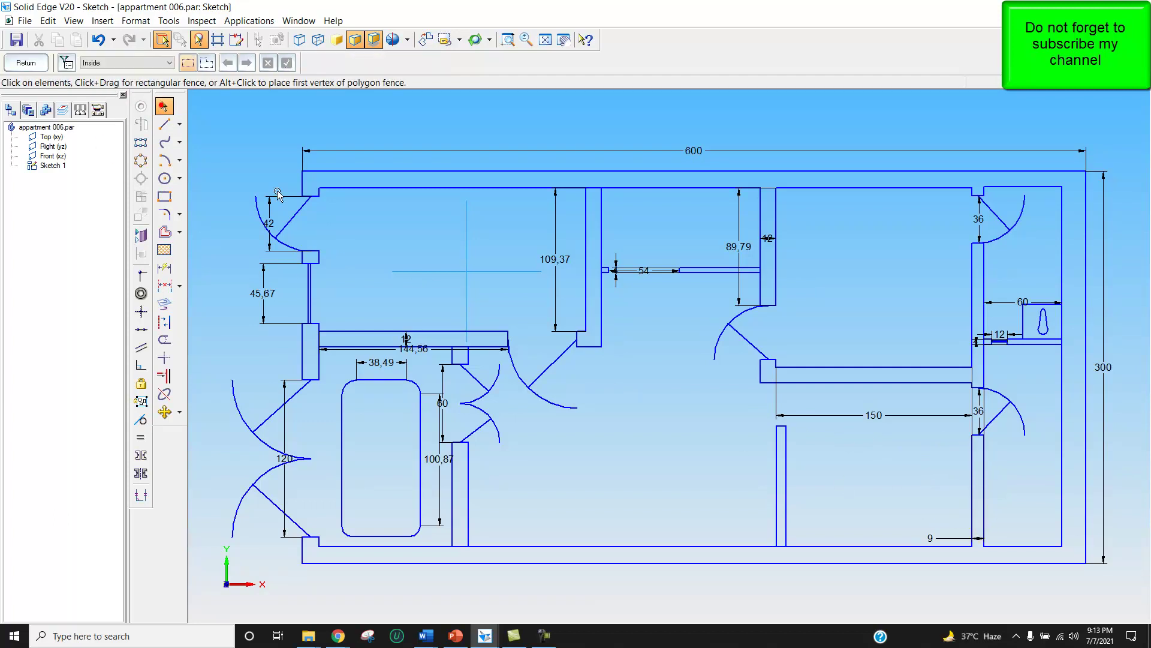
click(937, 536)
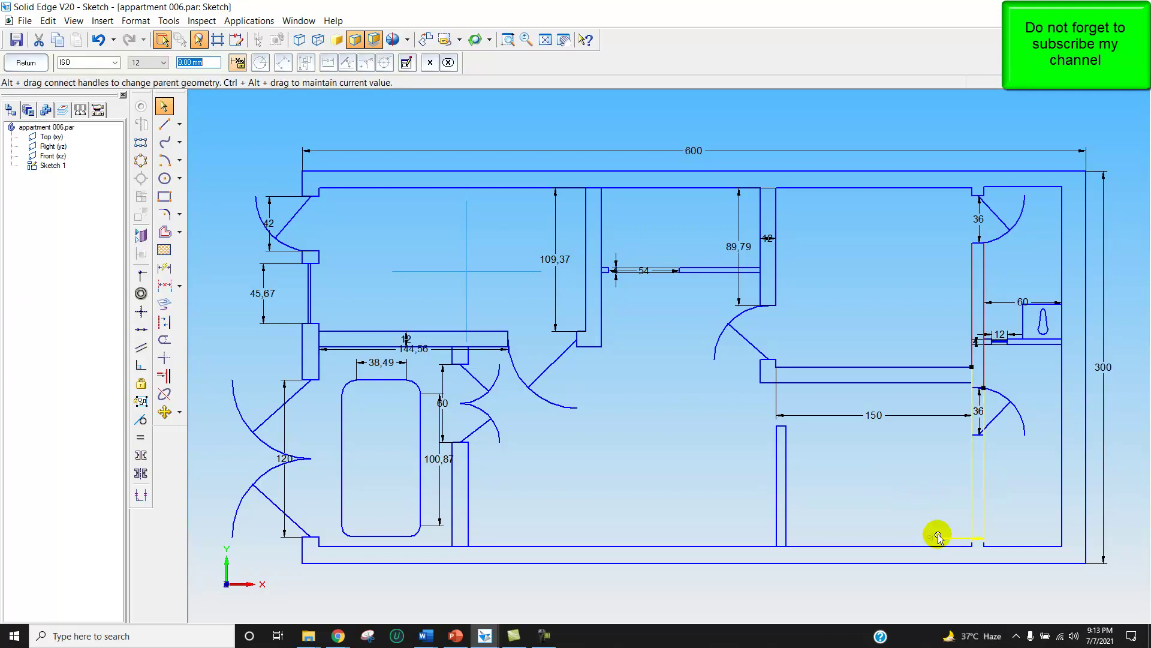
key(Delete)
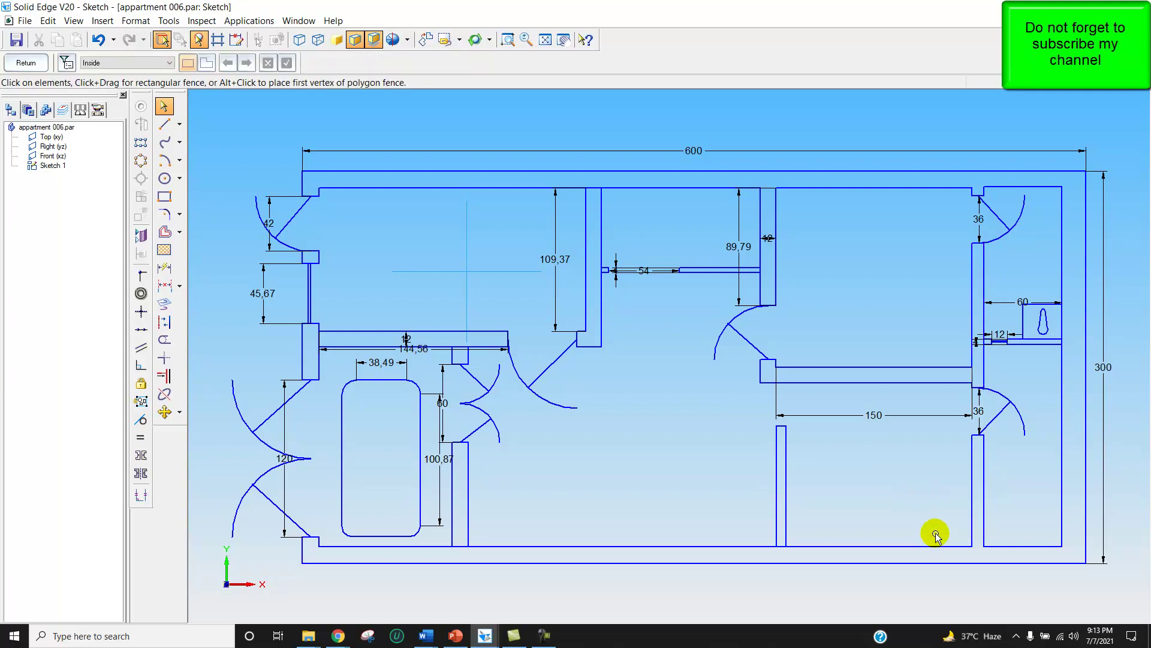
- Draw a short horizontal jamb line across the strip's left wall just above the bottom wall and trim its overhanging end
click(165, 132)
click(972, 540)
click(987, 540)
key(Escape)
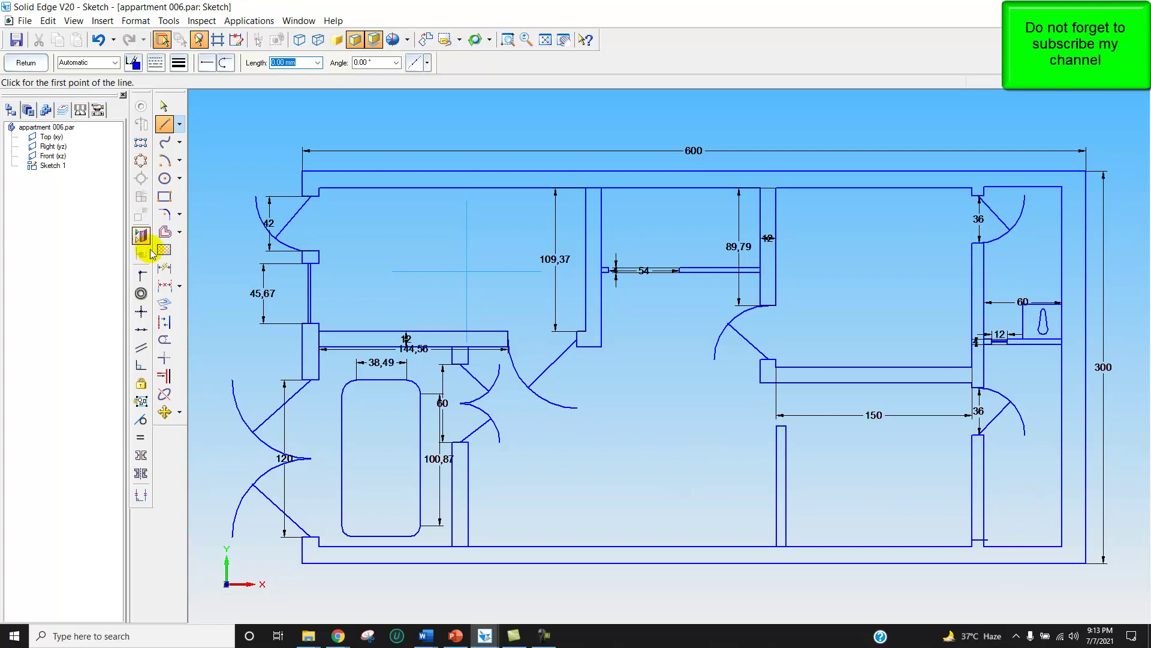
click(164, 339)
drag(987, 537, 1005, 528)
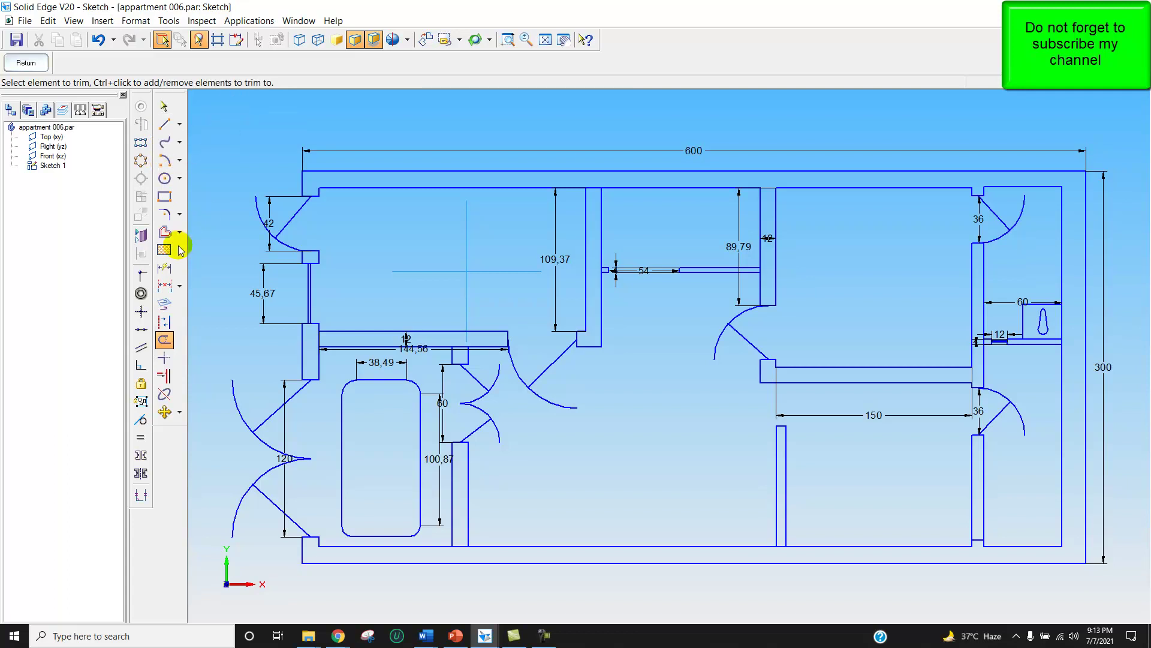
- Offset the short jamb line at the lower end of the strip's left wall 48 mm upward
click(164, 232)
click(974, 527)
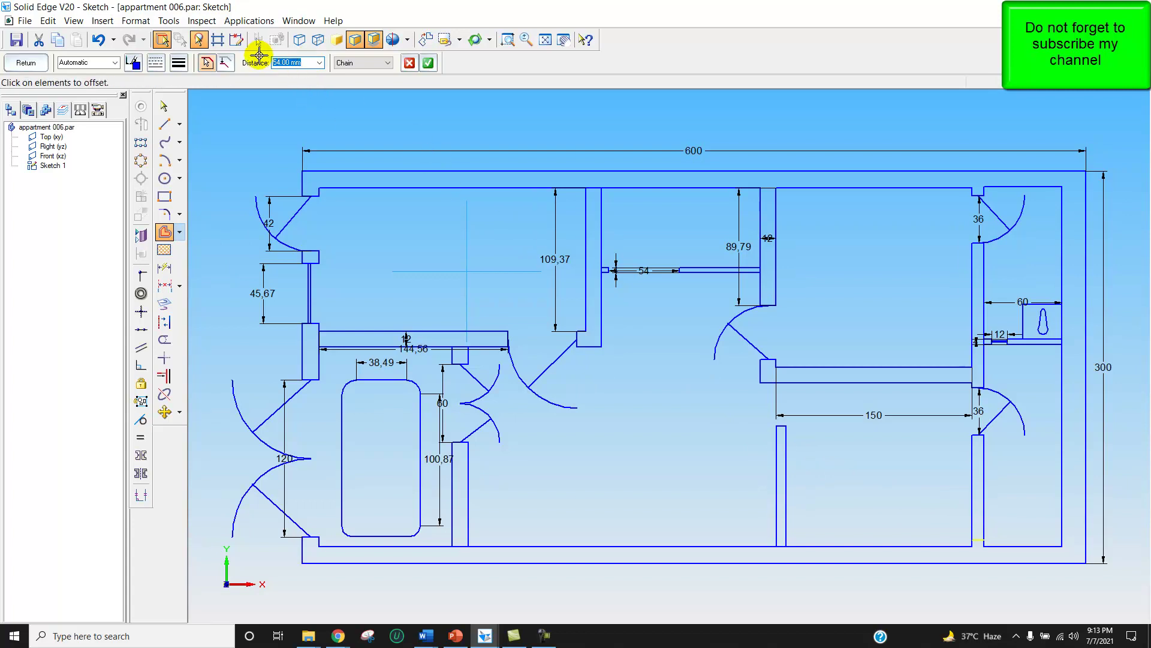
text(48)
key(Return)
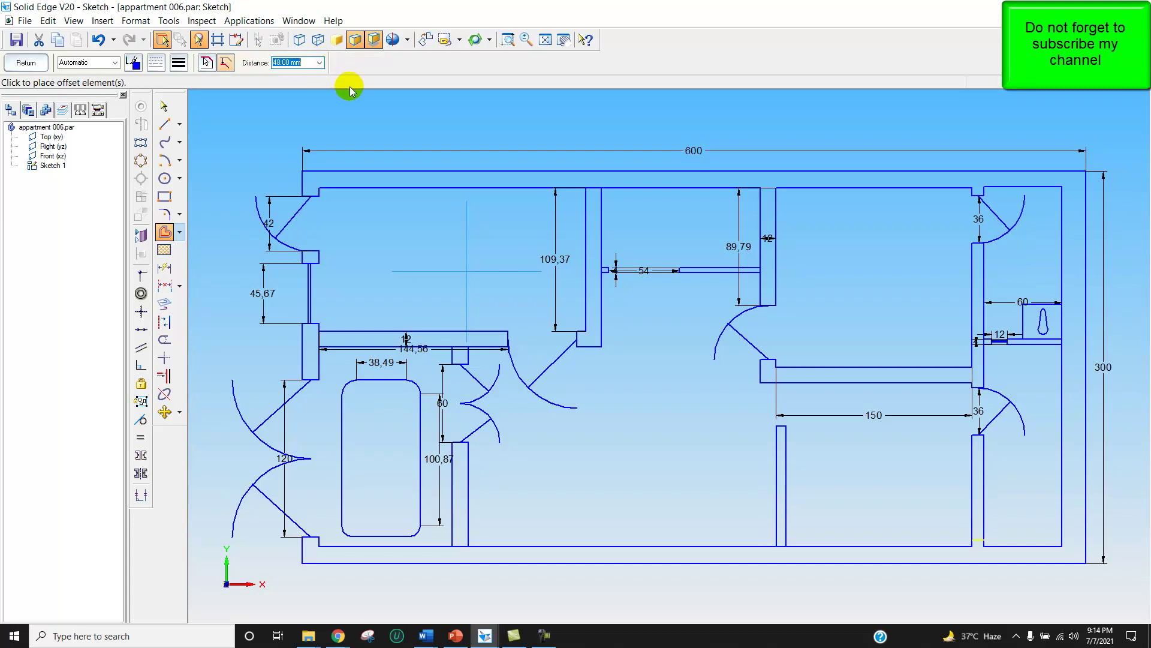
click(993, 460)
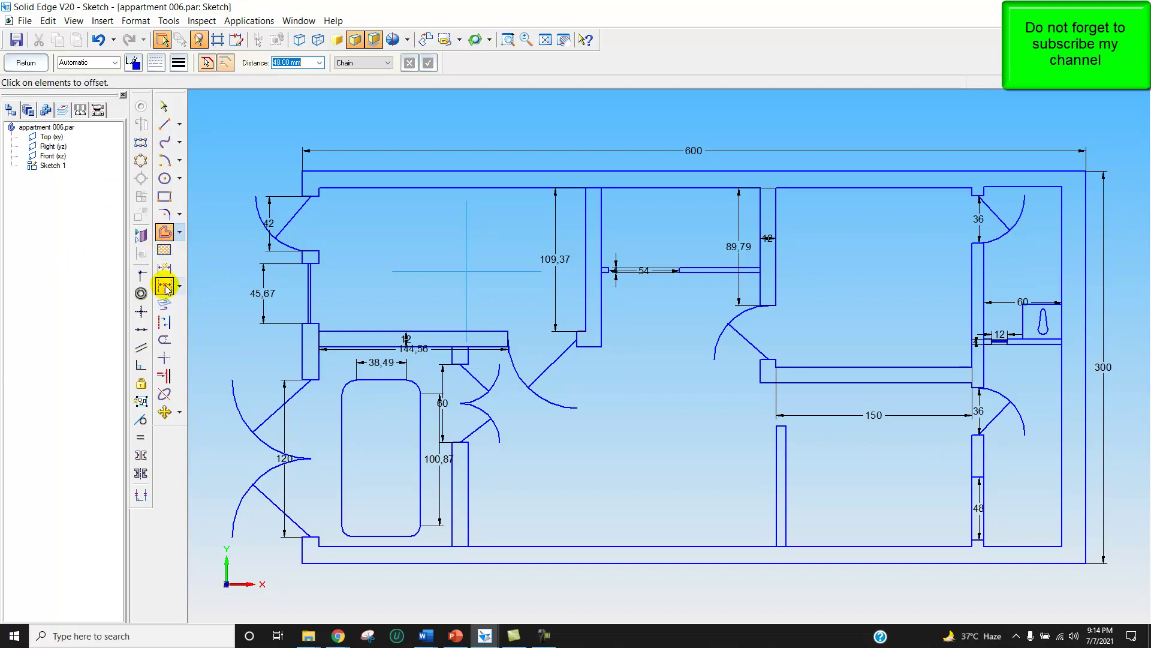
- Trim both lines of the strip's left wall between the jambs to form the 48 mm opening
click(164, 340)
click(984, 492)
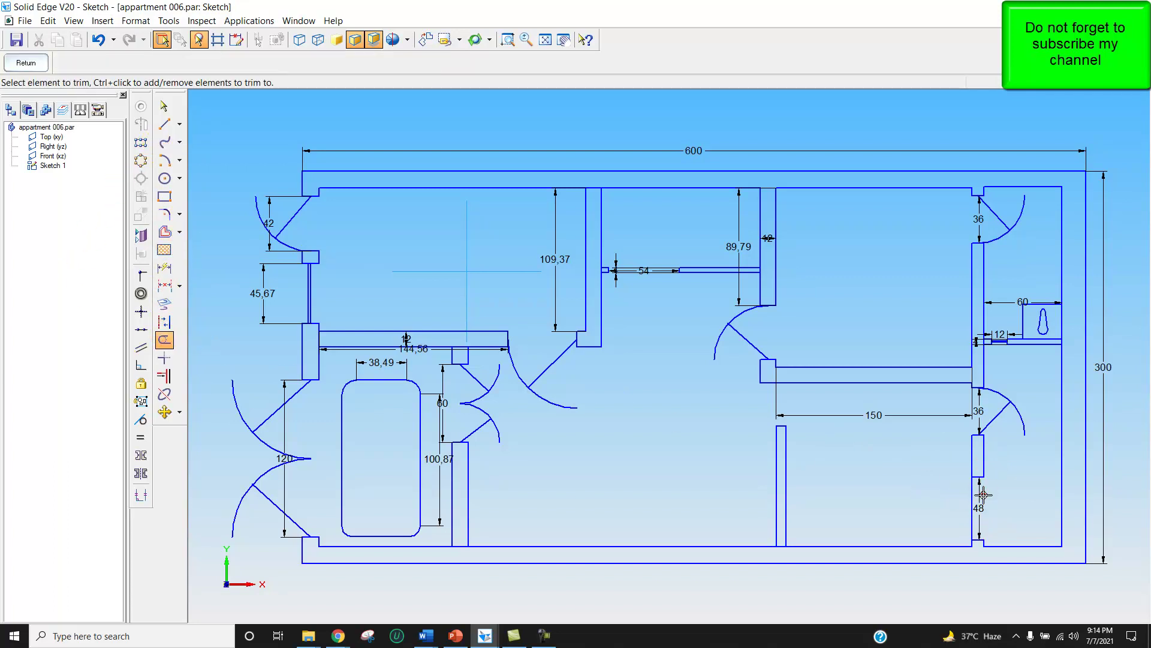
click(972, 498)
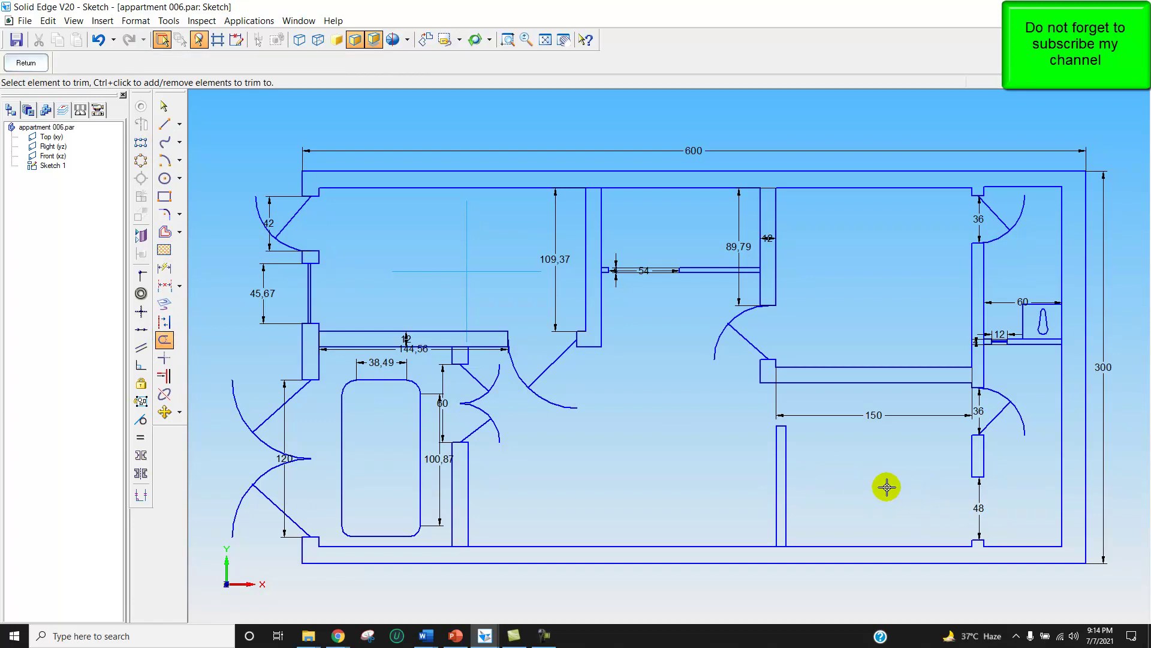
- Draw a thin vertical rectangle about 2.8 mm wide inside the 48 mm opening, from the upper jamb down to the lower one
click(507, 40)
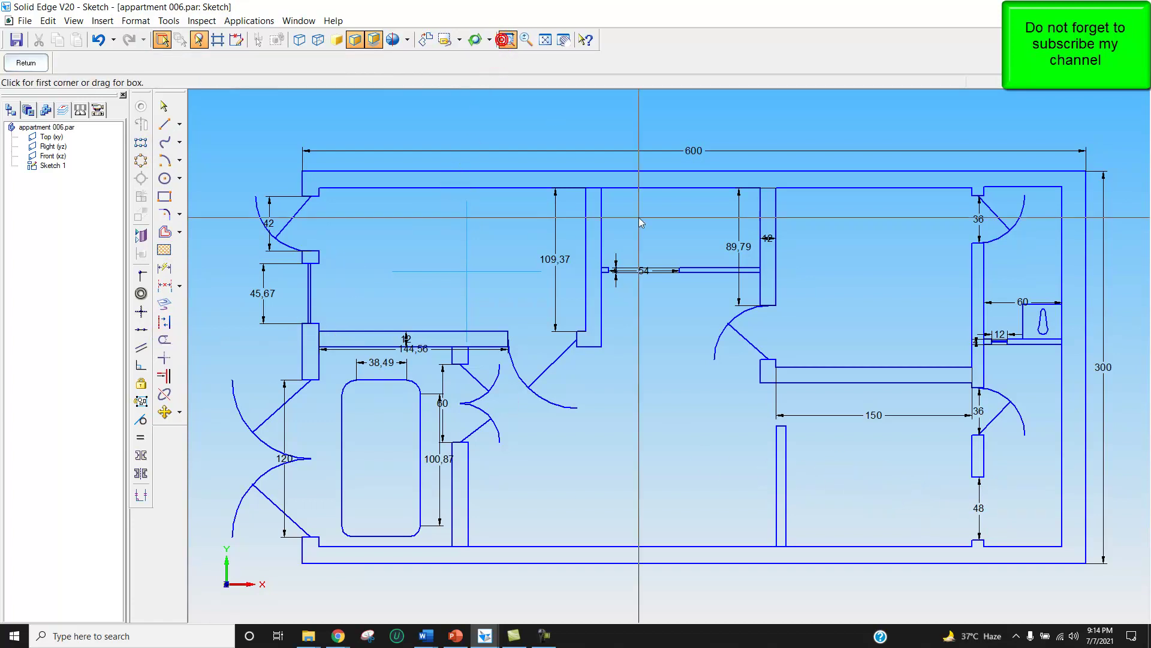
click(164, 196)
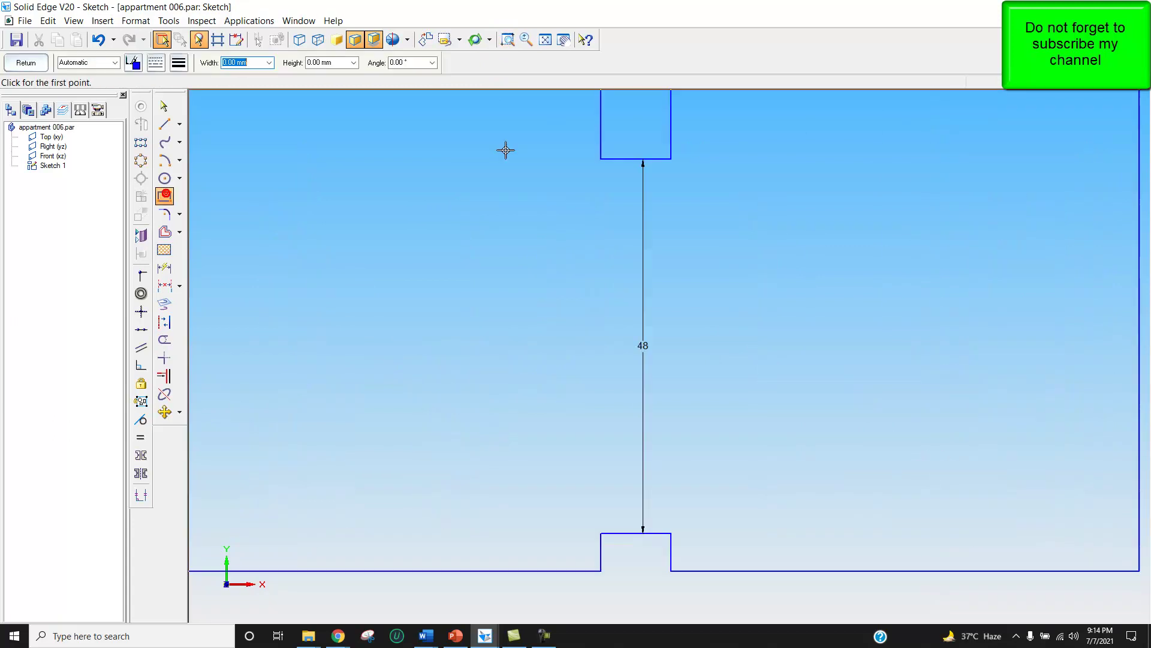
click(637, 160)
click(642, 159)
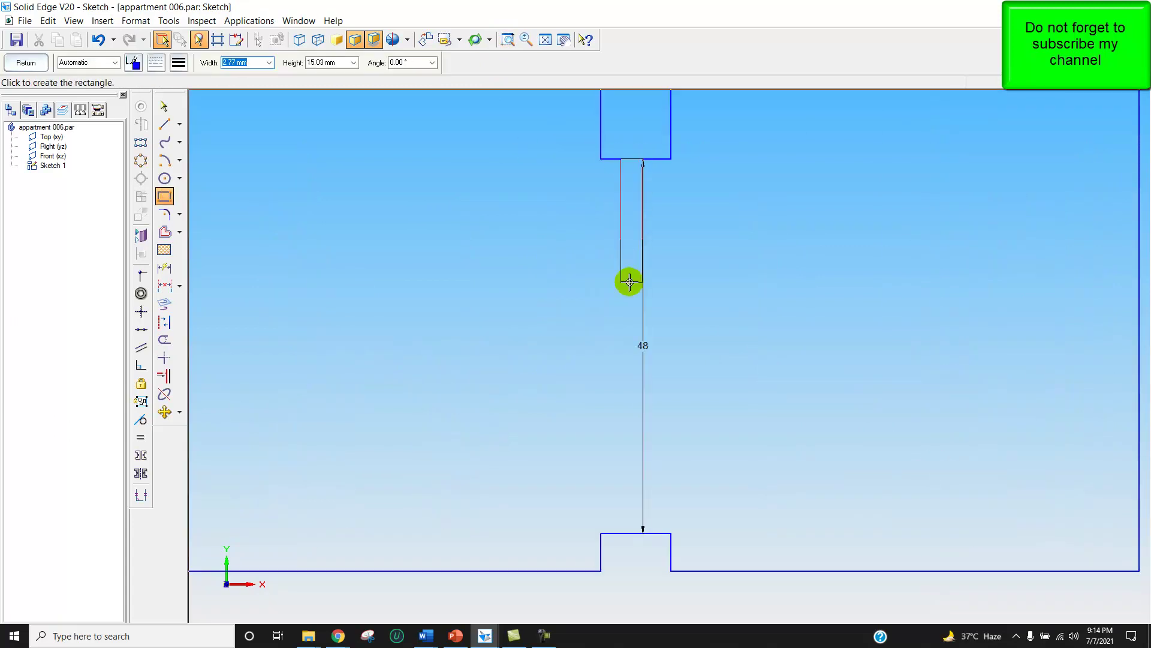
click(626, 530)
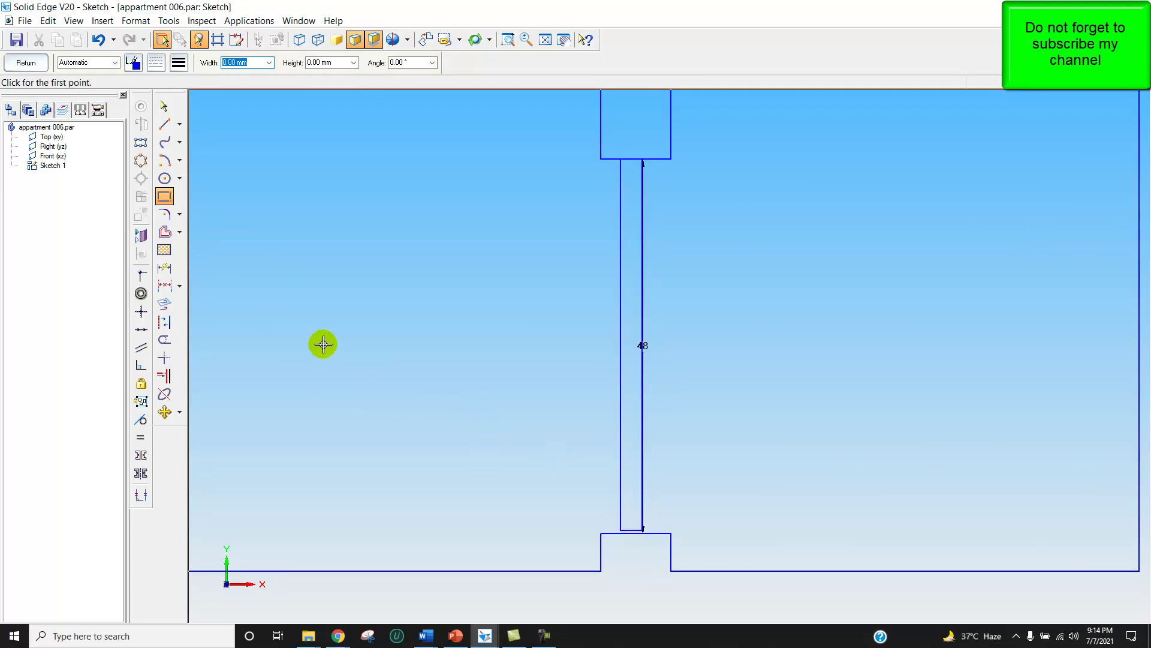
- Dimension the thin rectangle's width in the 48 mm opening and set it to 2 mm
click(171, 289)
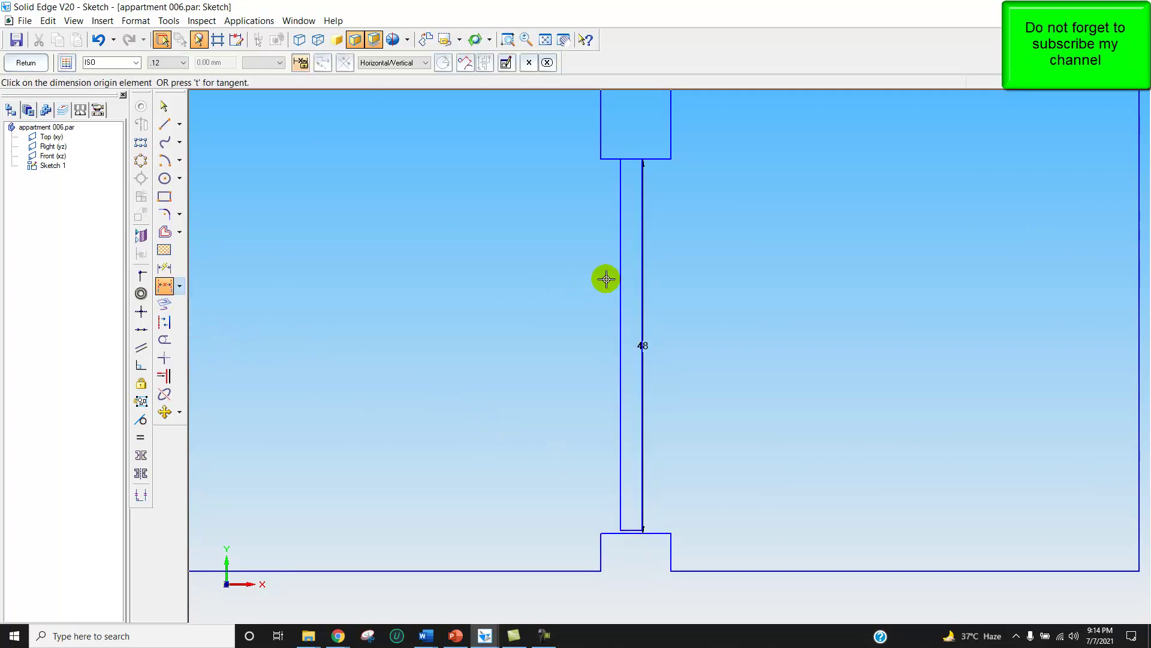
click(641, 272)
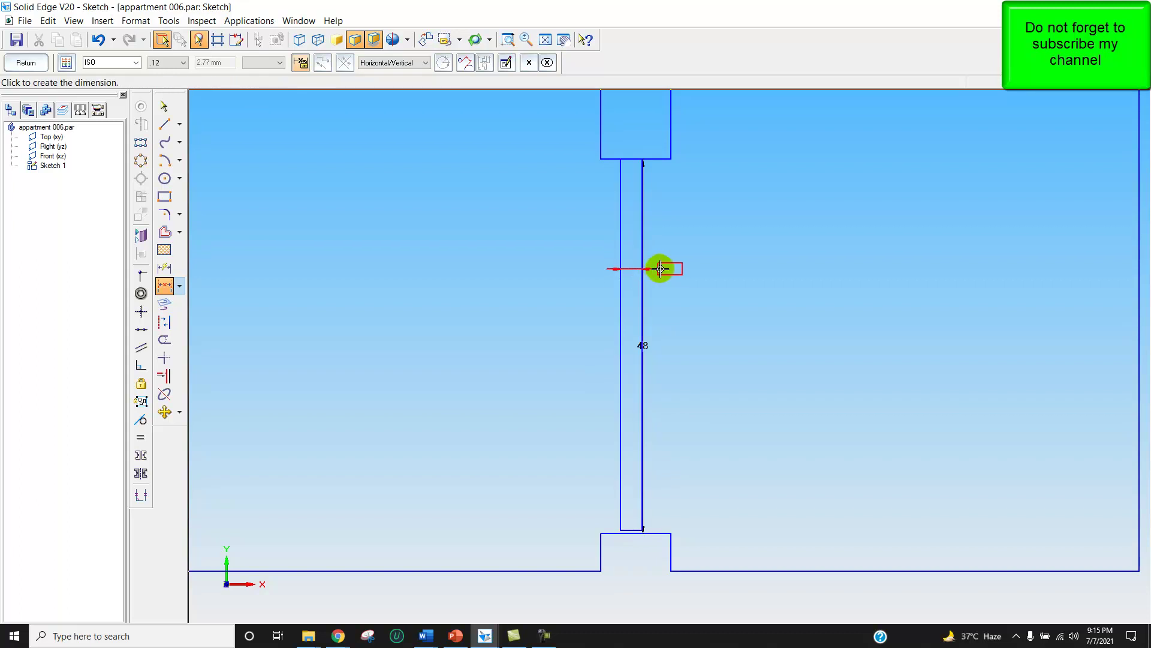
click(660, 268)
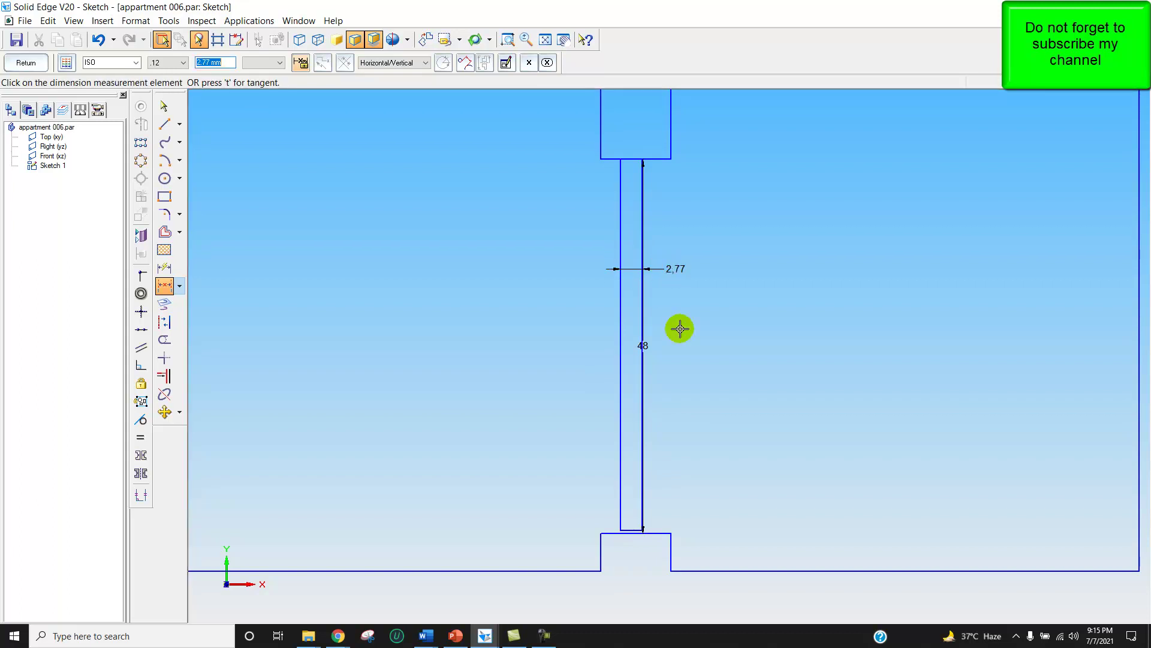
text(2)
key(Return)
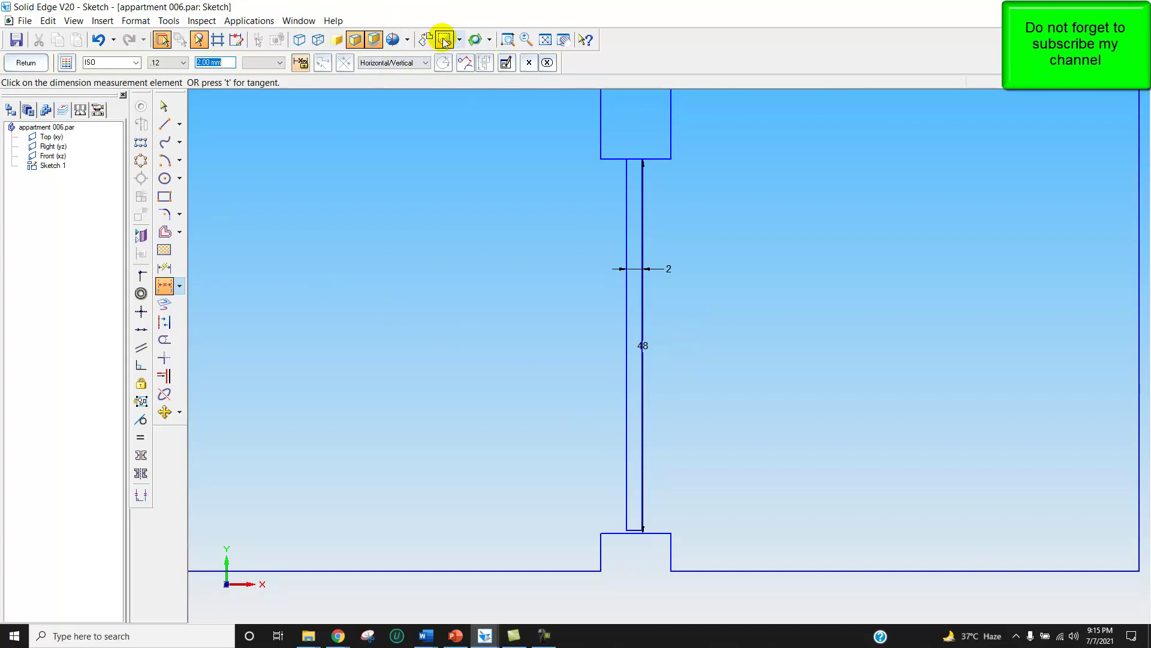
- Extend the thin rectangle's two long sides to the lower jamb and trim away its former bottom edge
drag(608, 421, 665, 543)
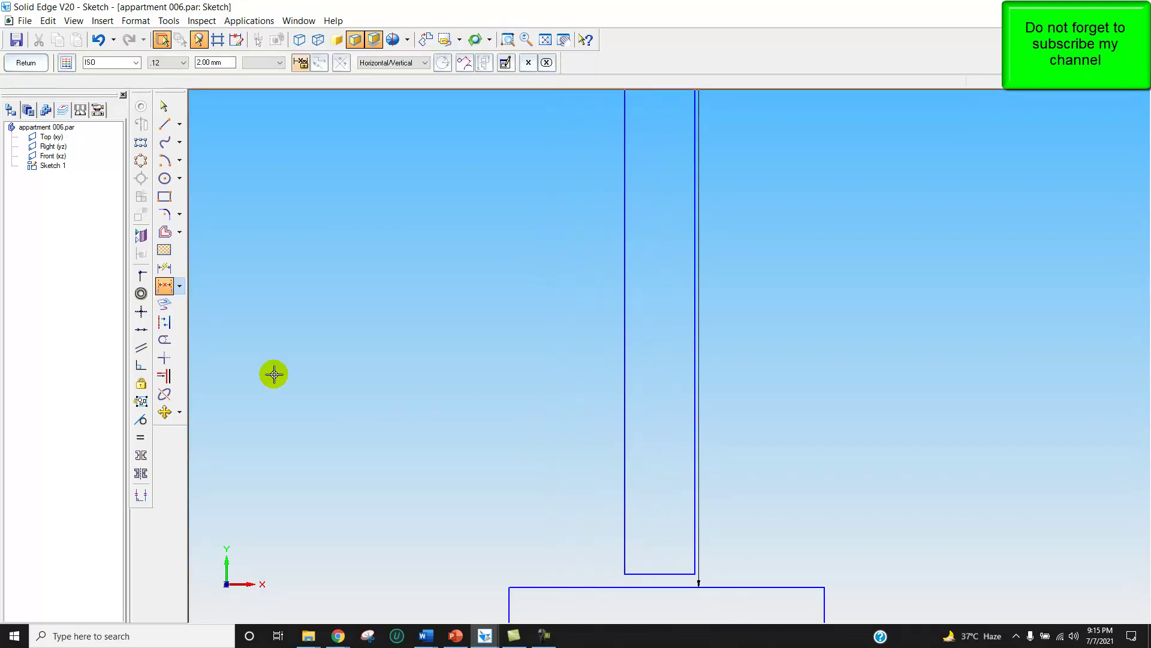
click(165, 376)
click(625, 555)
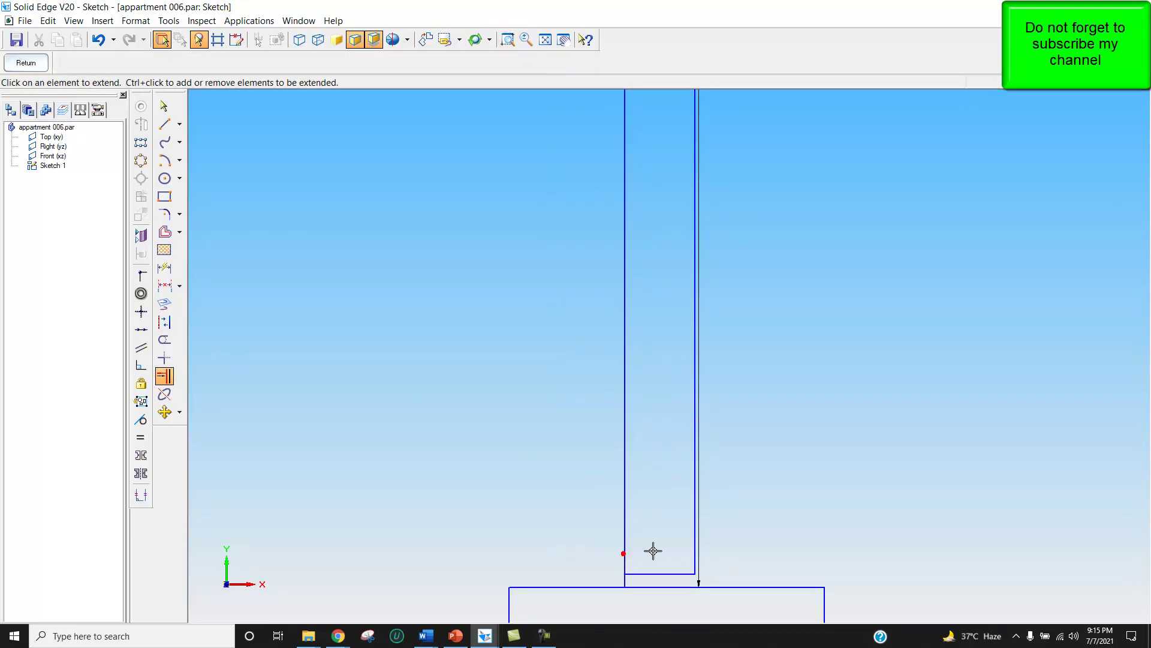
click(695, 547)
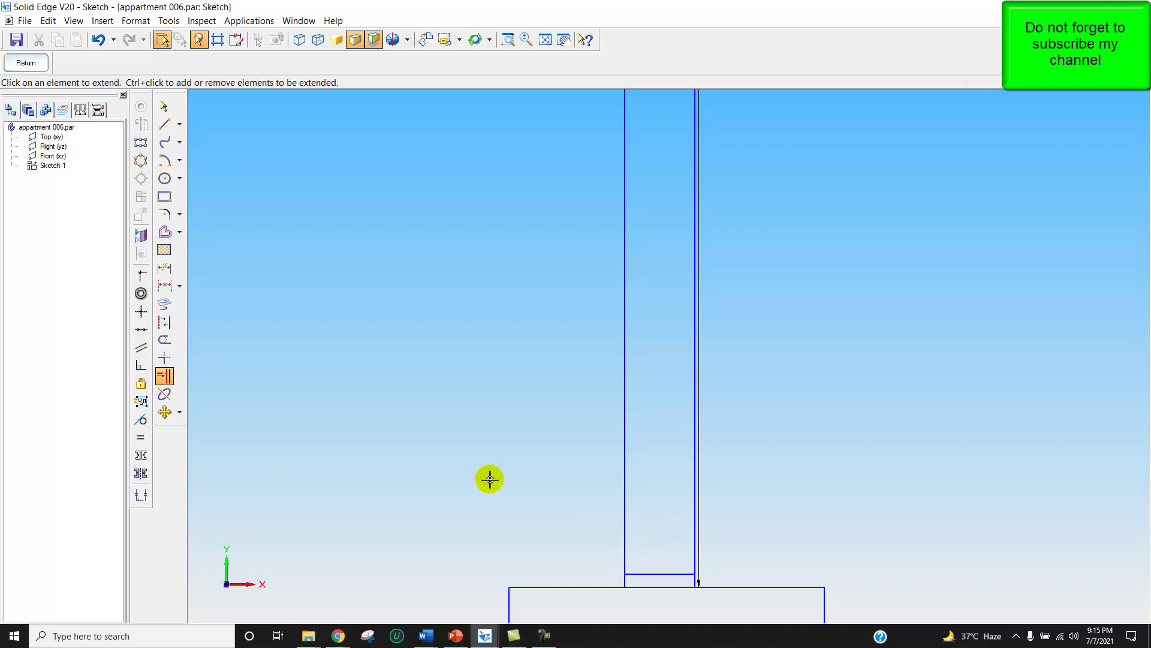
click(165, 340)
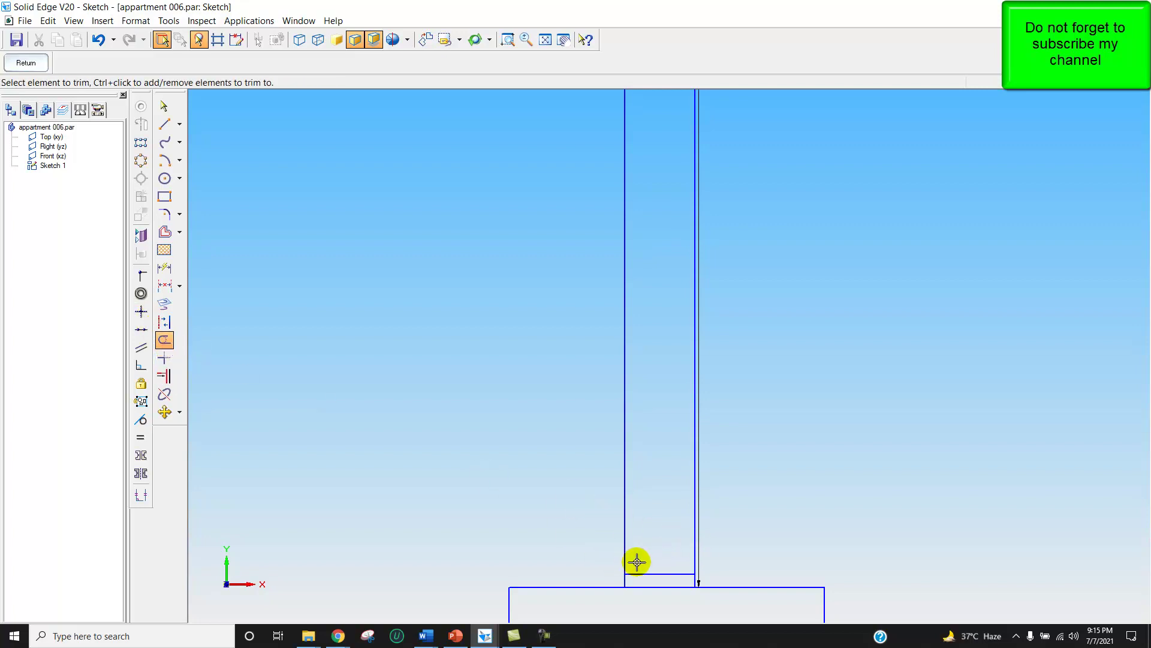
click(666, 574)
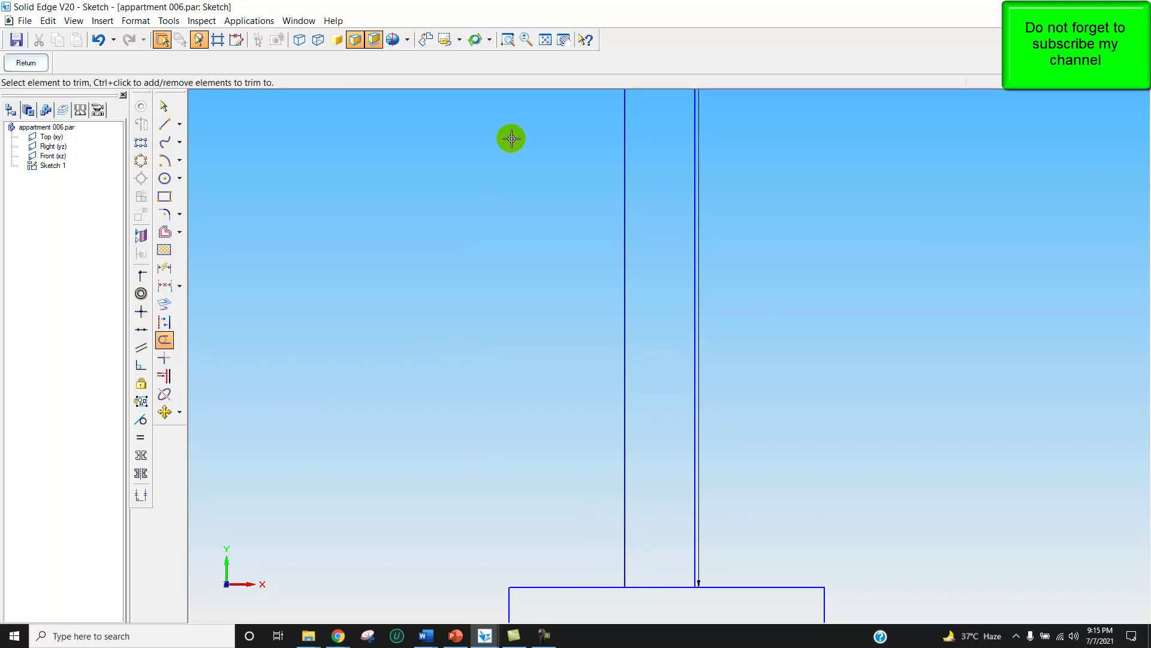
click(545, 40)
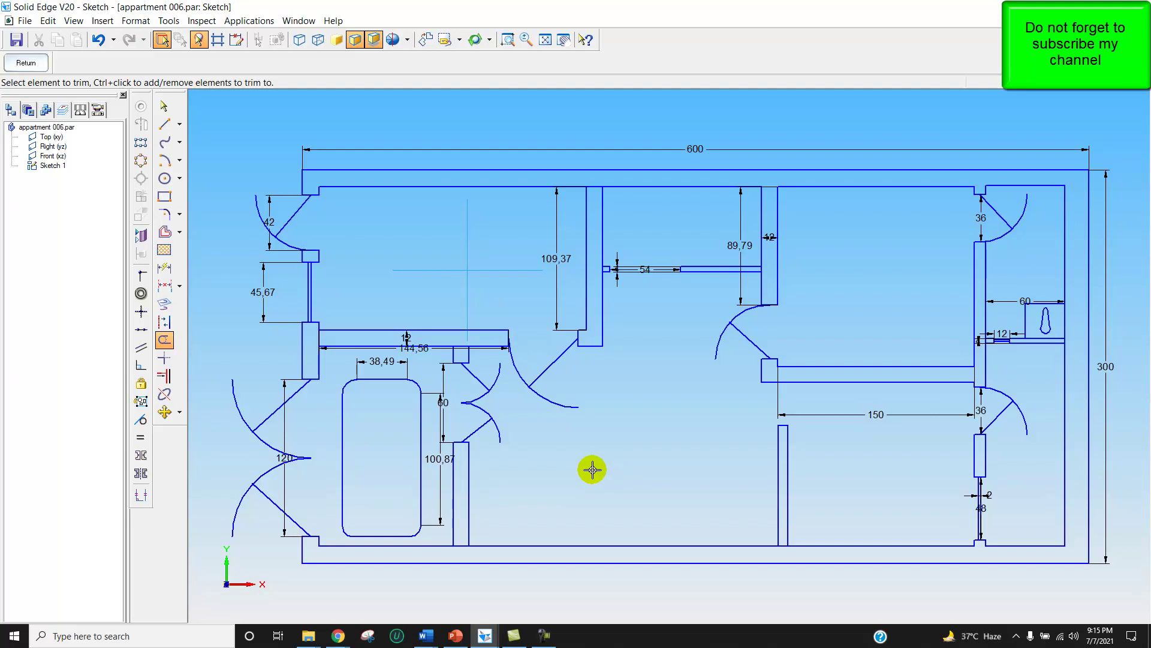
- Draw a horizontal line about 51 mm long extending right from the wall below the 60 mm double doorway
click(165, 126)
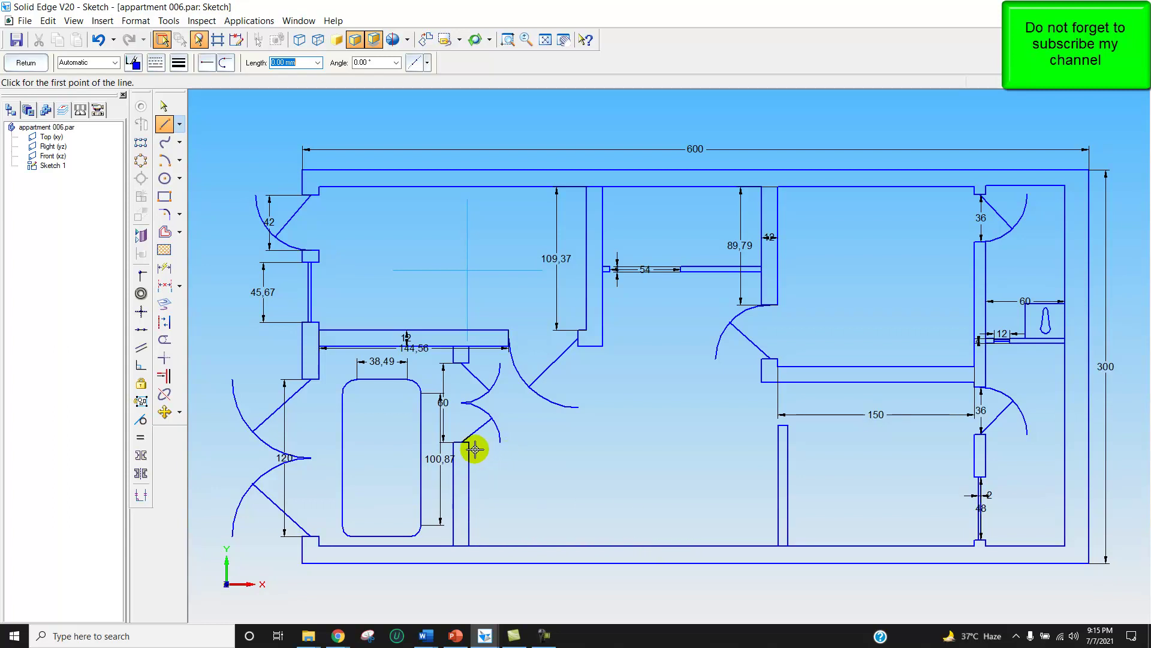
click(470, 527)
click(471, 528)
click(471, 508)
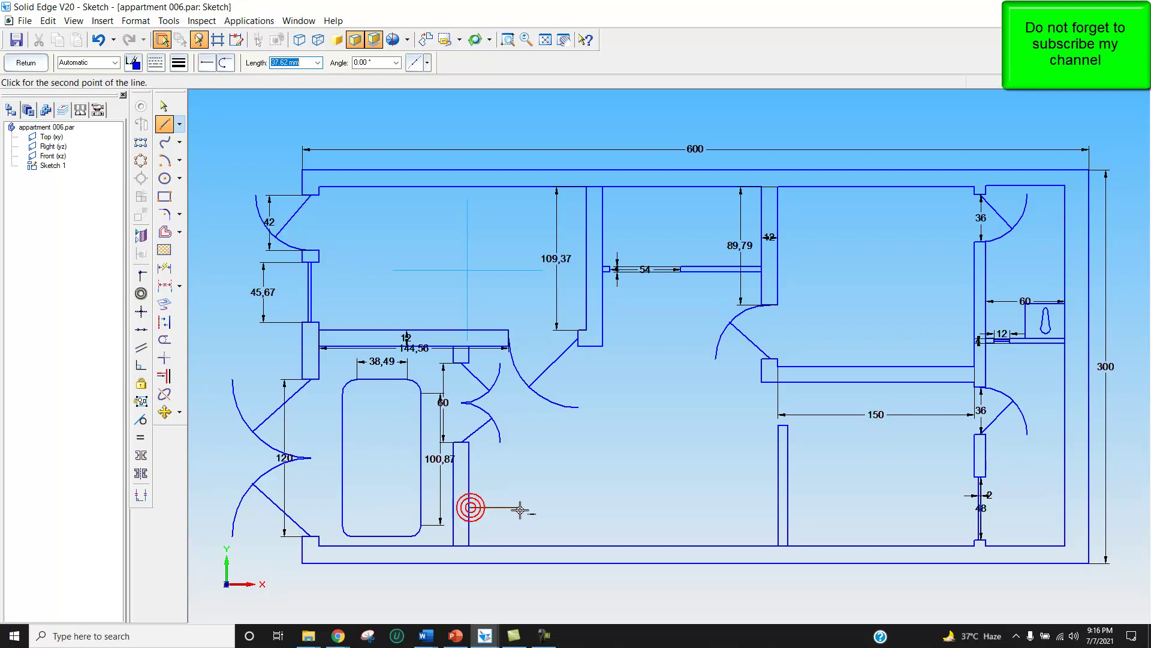
click(535, 507)
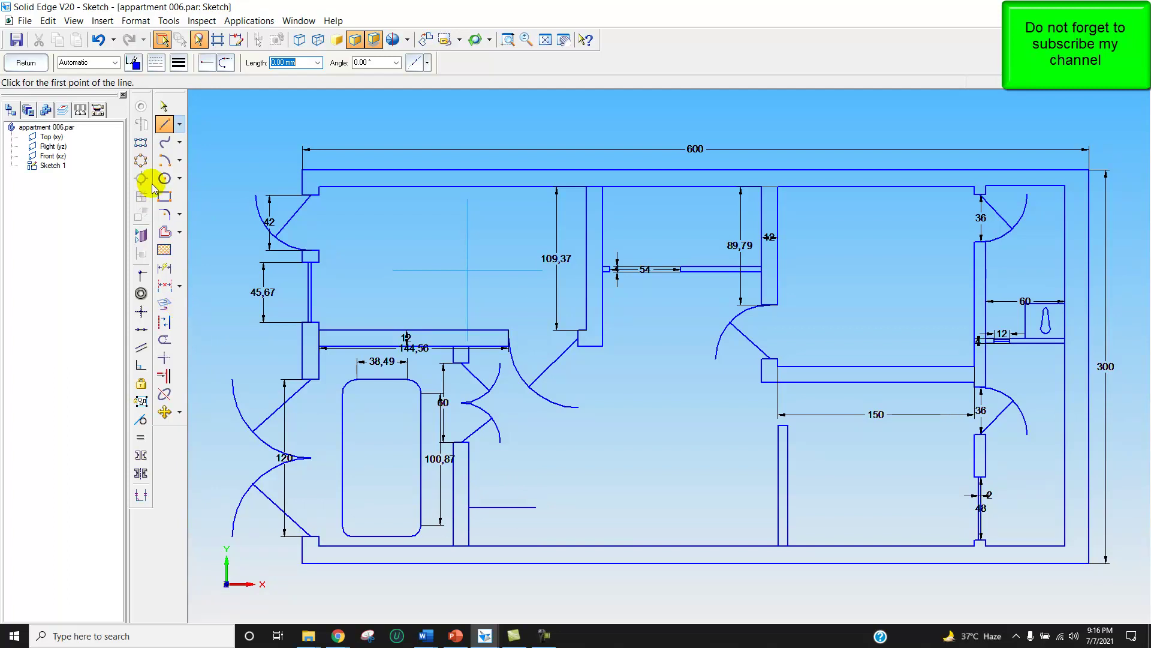
- Dimension the new horizontal line's height above the bottom wall's inner line and set it to 36 mm
click(164, 269)
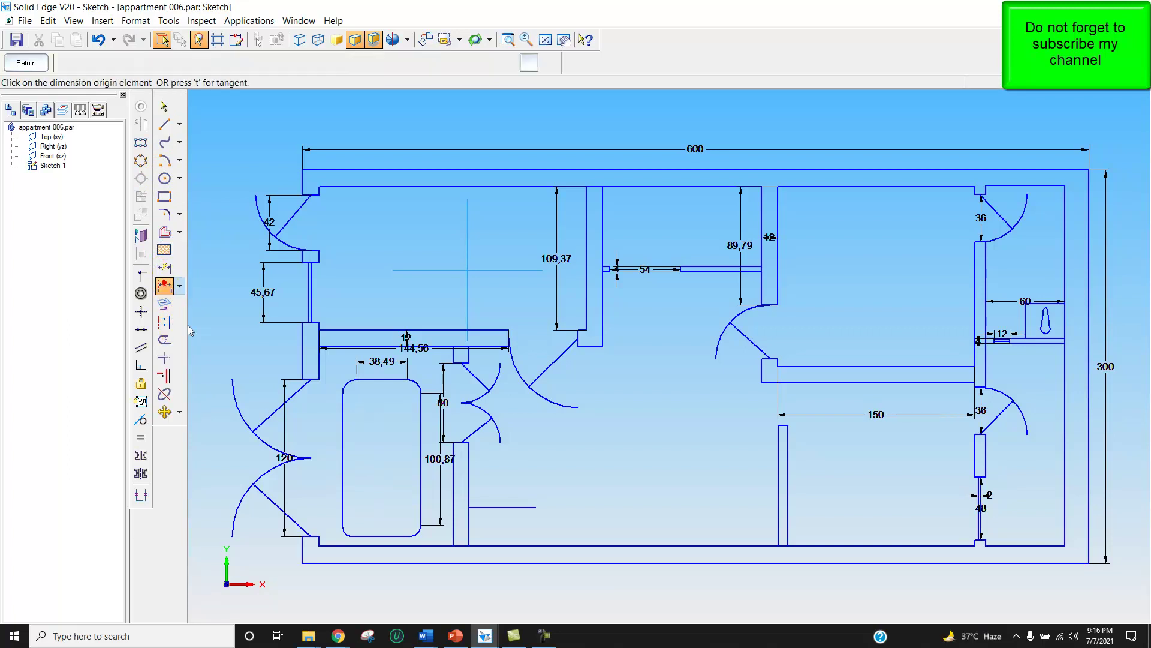
click(488, 534)
click(486, 507)
click(528, 526)
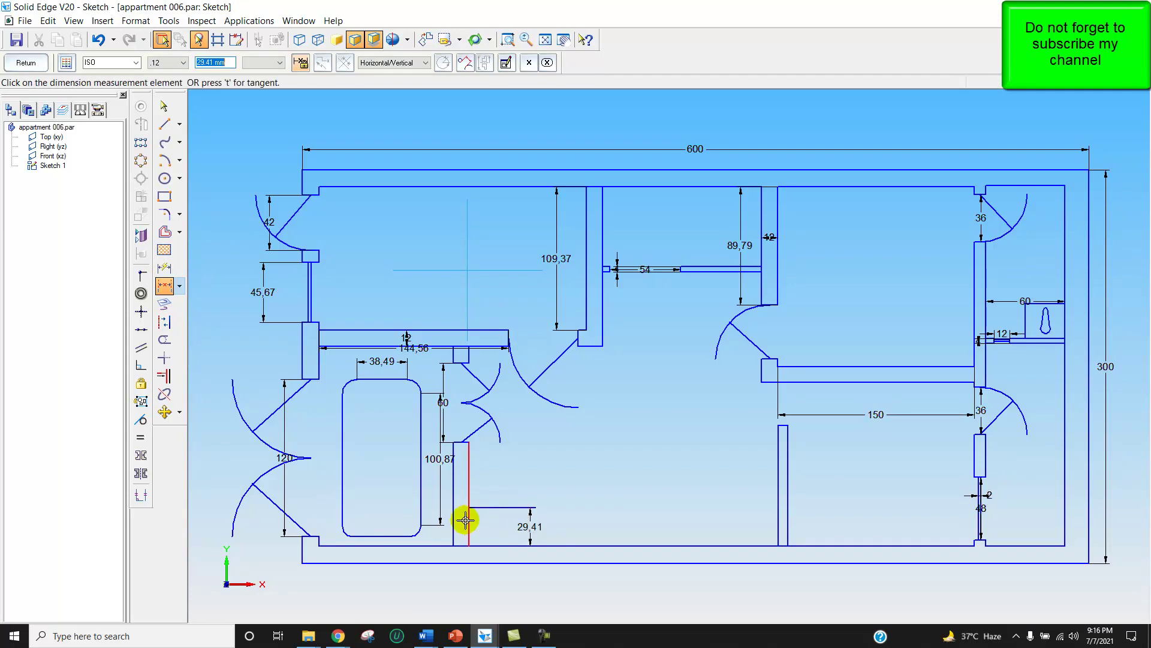
text(36)
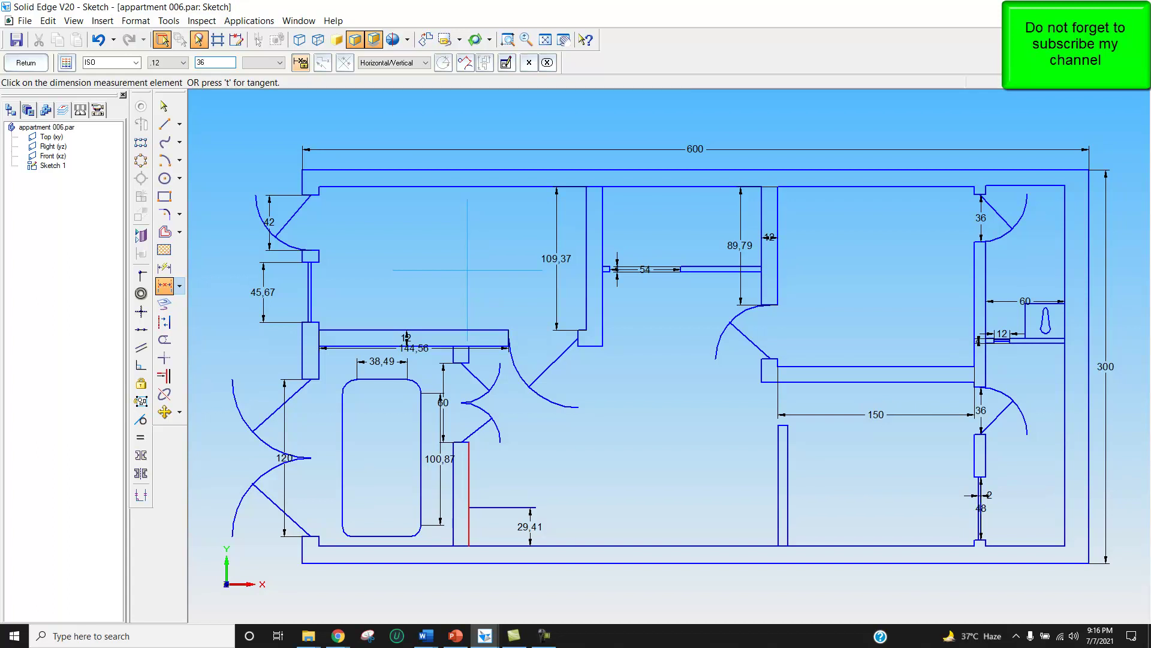
key(Return)
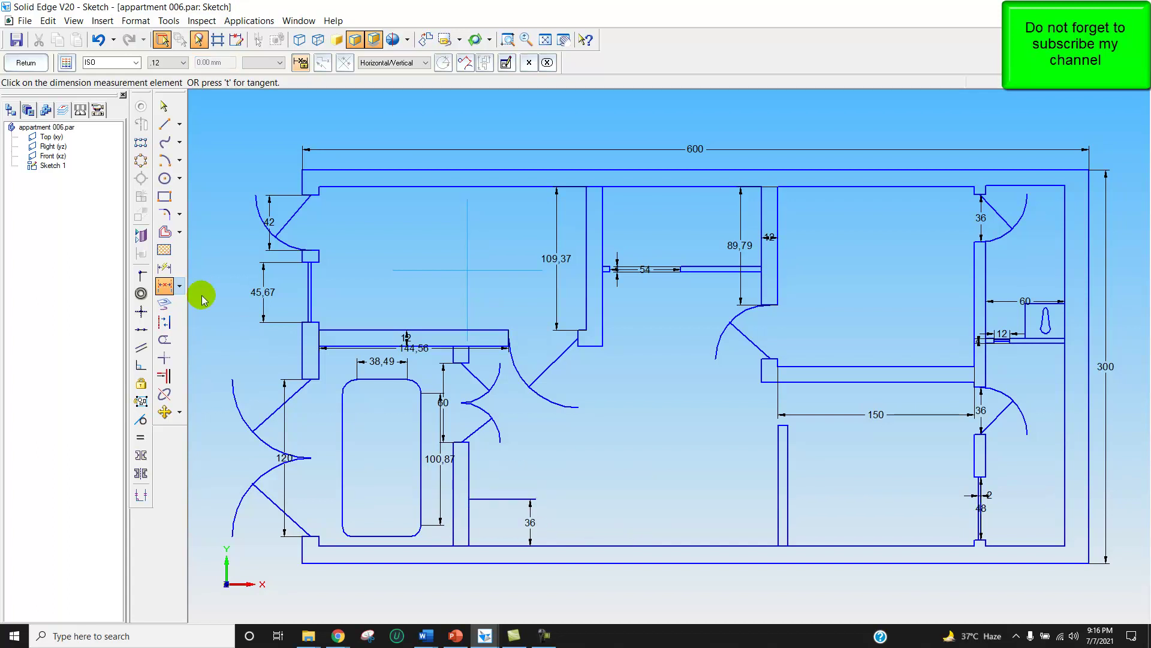
- Dimension the horizontal line's length and set it to 36 mm
click(164, 268)
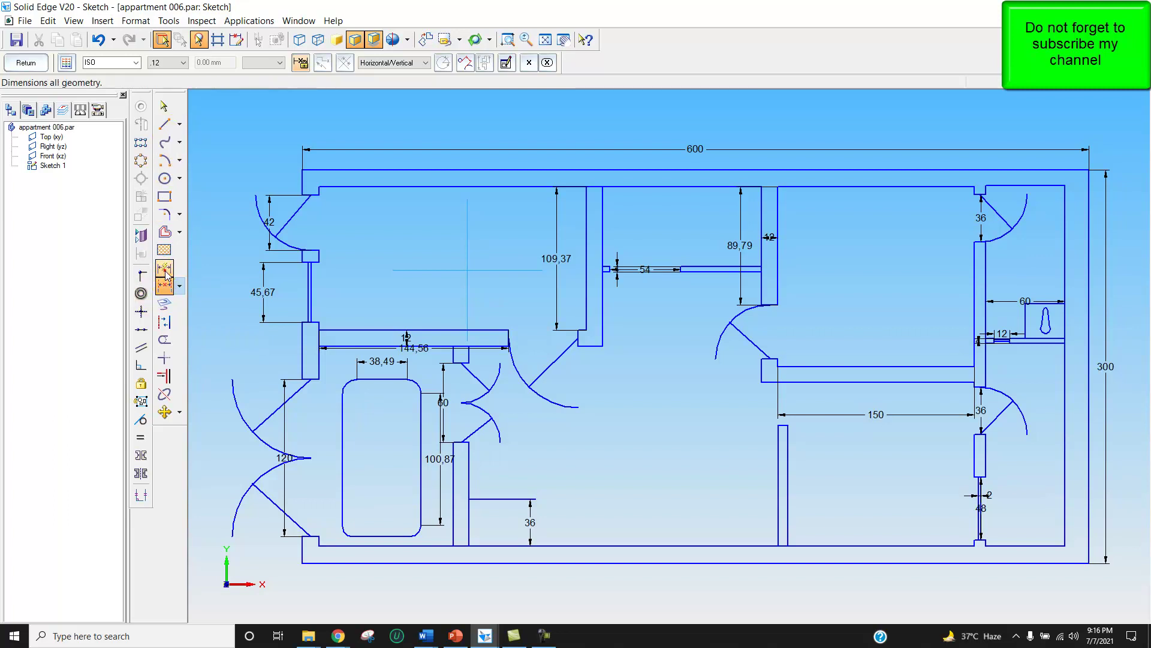
click(495, 501)
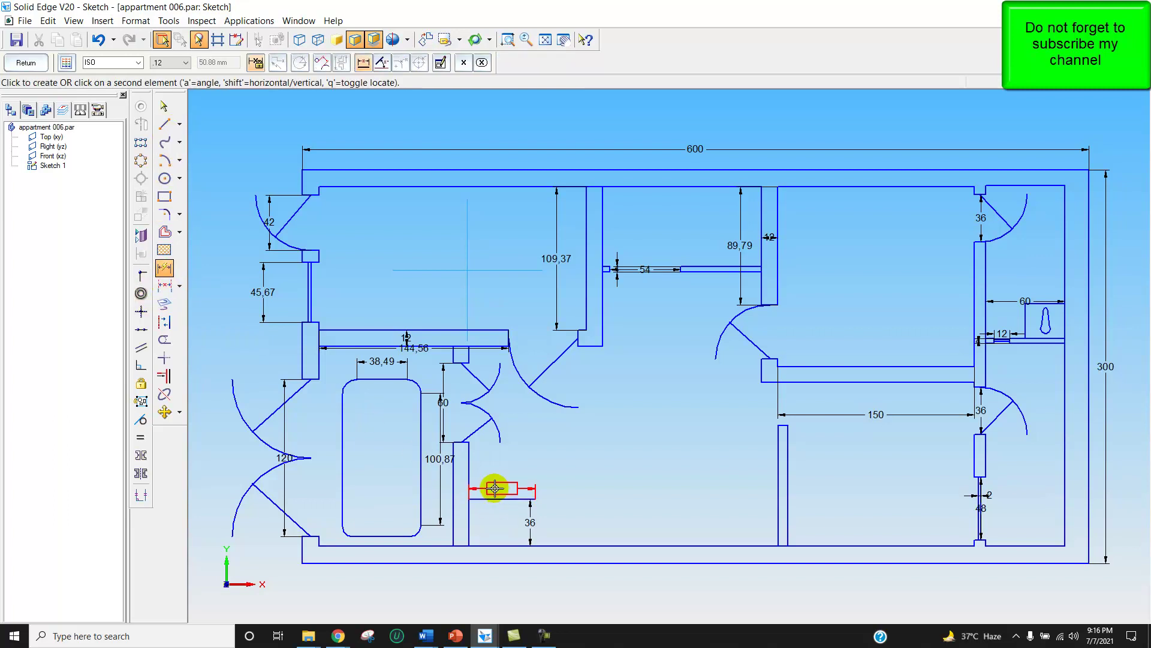
click(489, 488)
click(465, 526)
text(36)
key(Return)
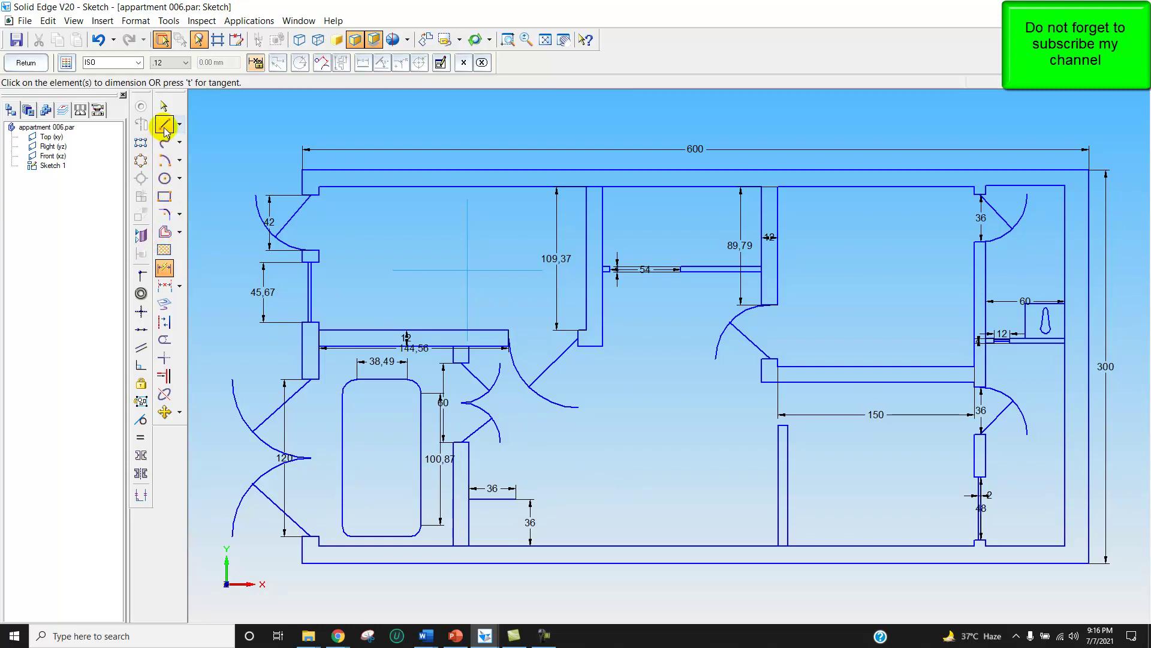
- Offset the 36 mm horizontal line upward three times at 12 mm spacing to form stair treads
click(165, 232)
click(484, 498)
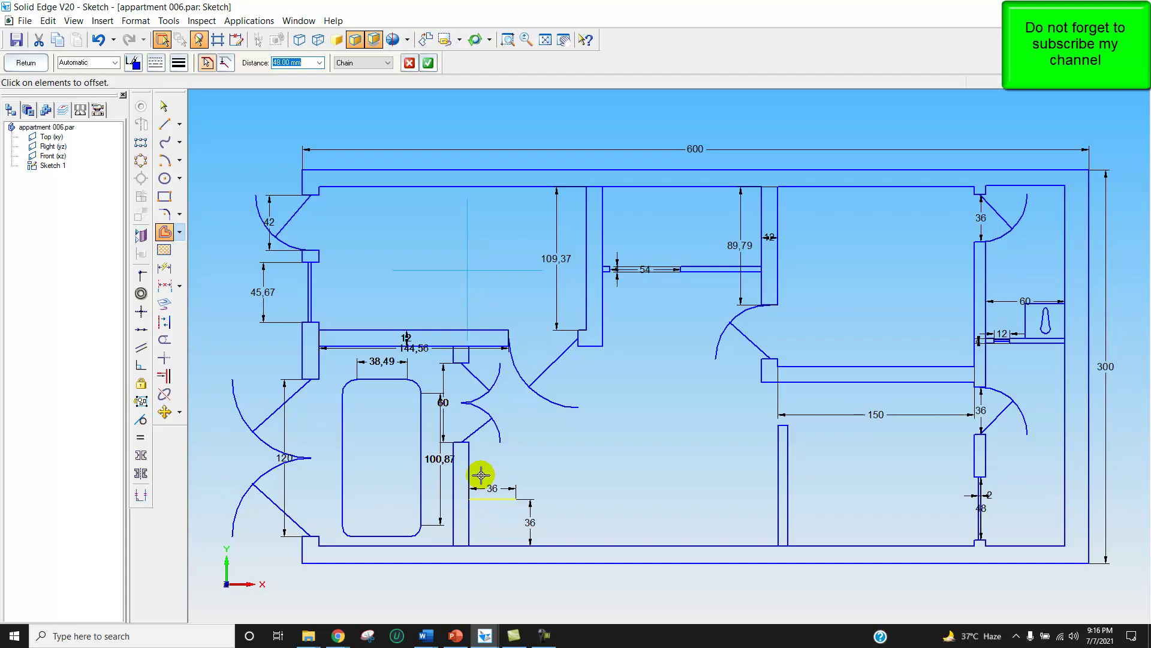
text(12)
key(Return)
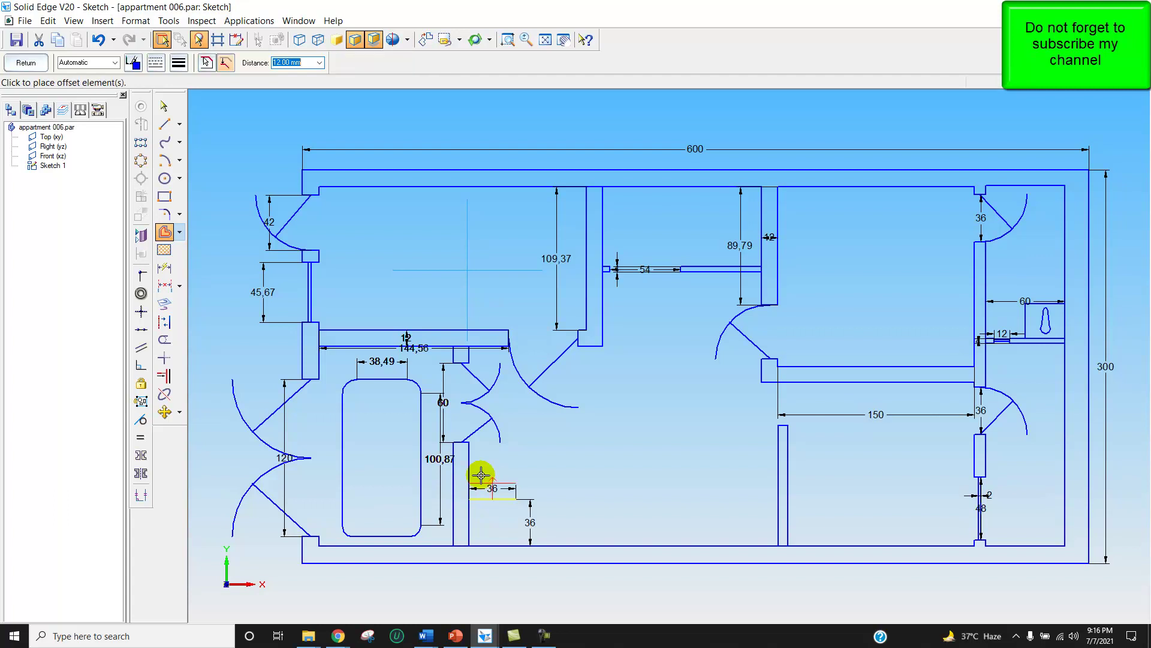
click(501, 475)
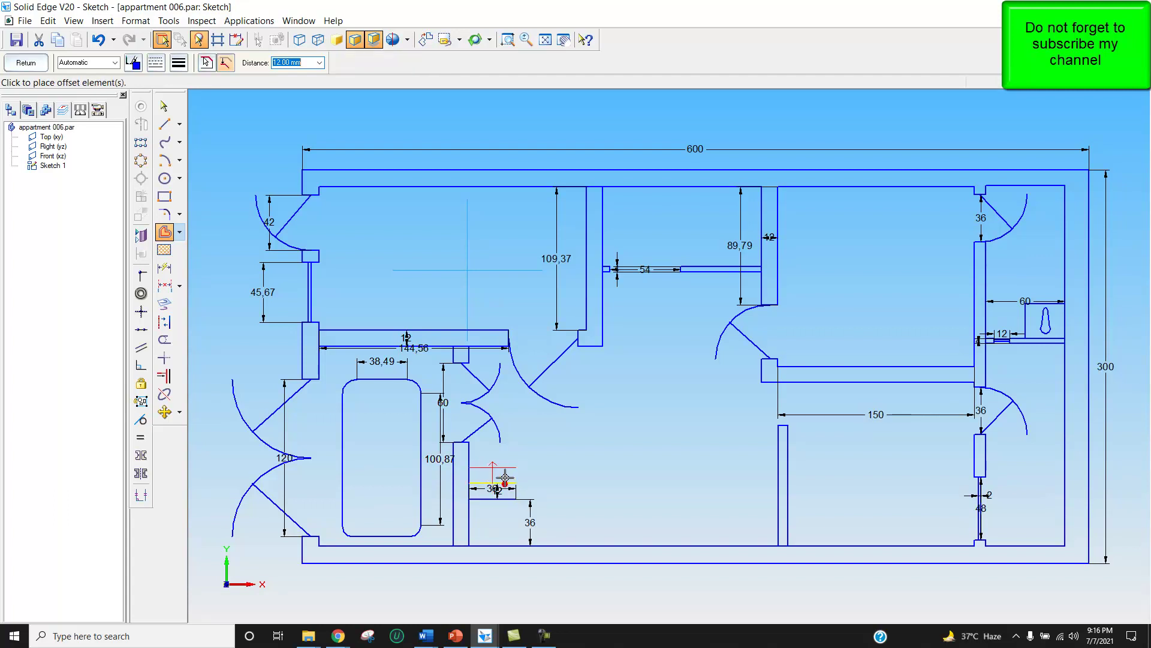
click(502, 460)
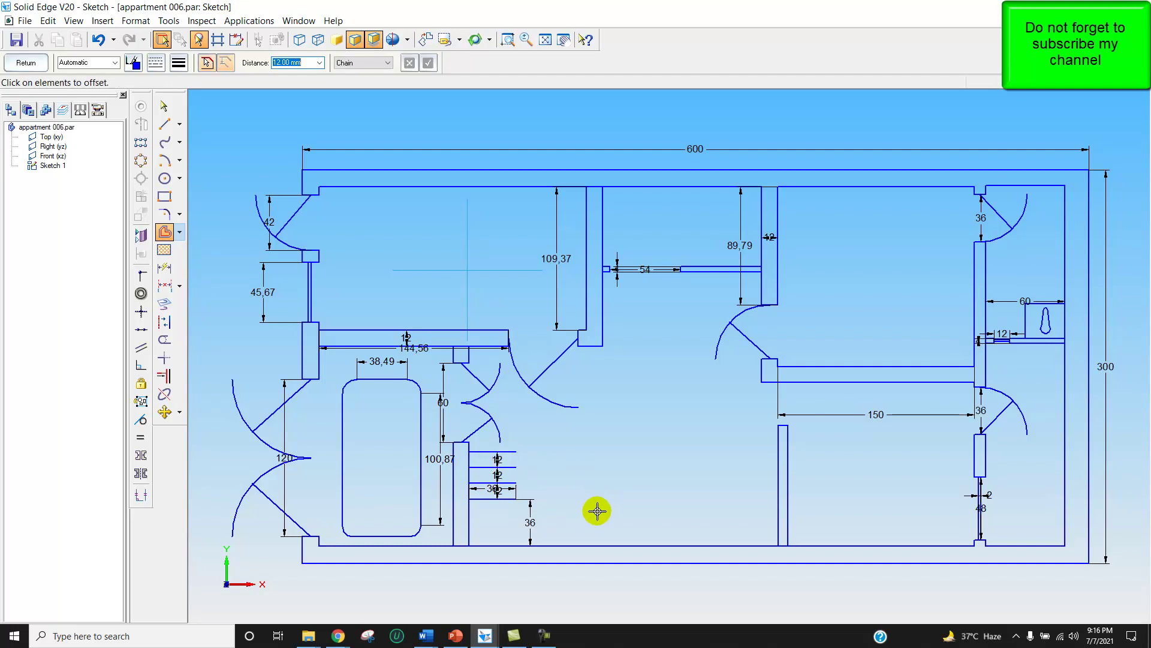
- Draw a vertical line from the lowest tread line's free end down to the bottom wall's inner line
click(163, 125)
click(516, 499)
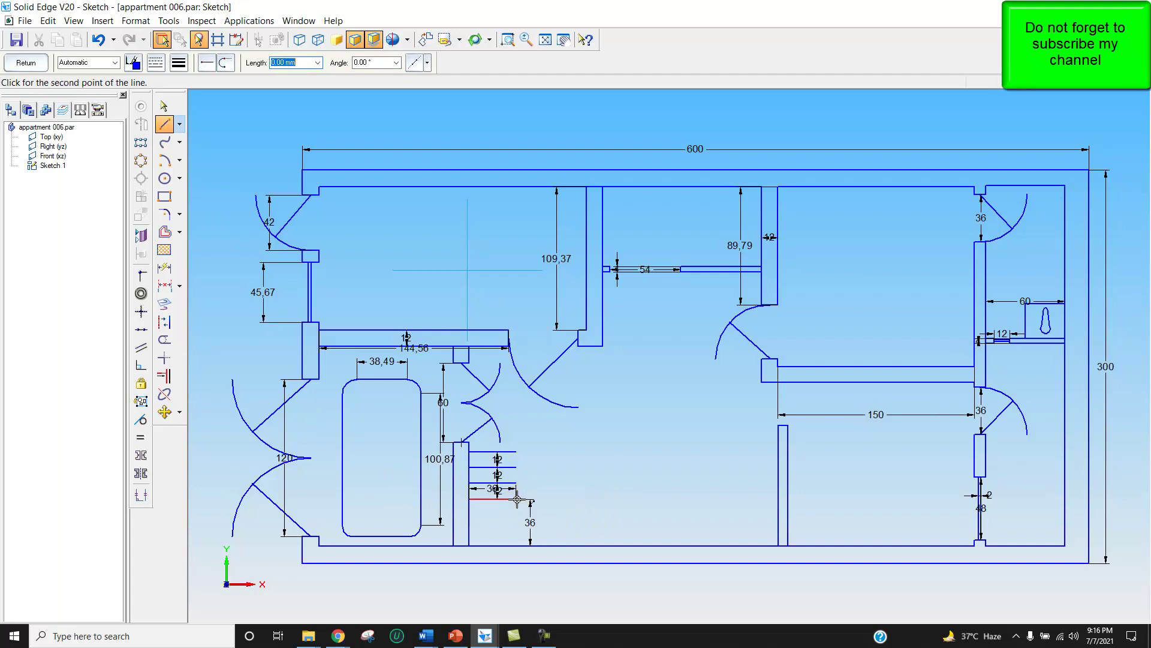
click(516, 545)
right_click(599, 514)
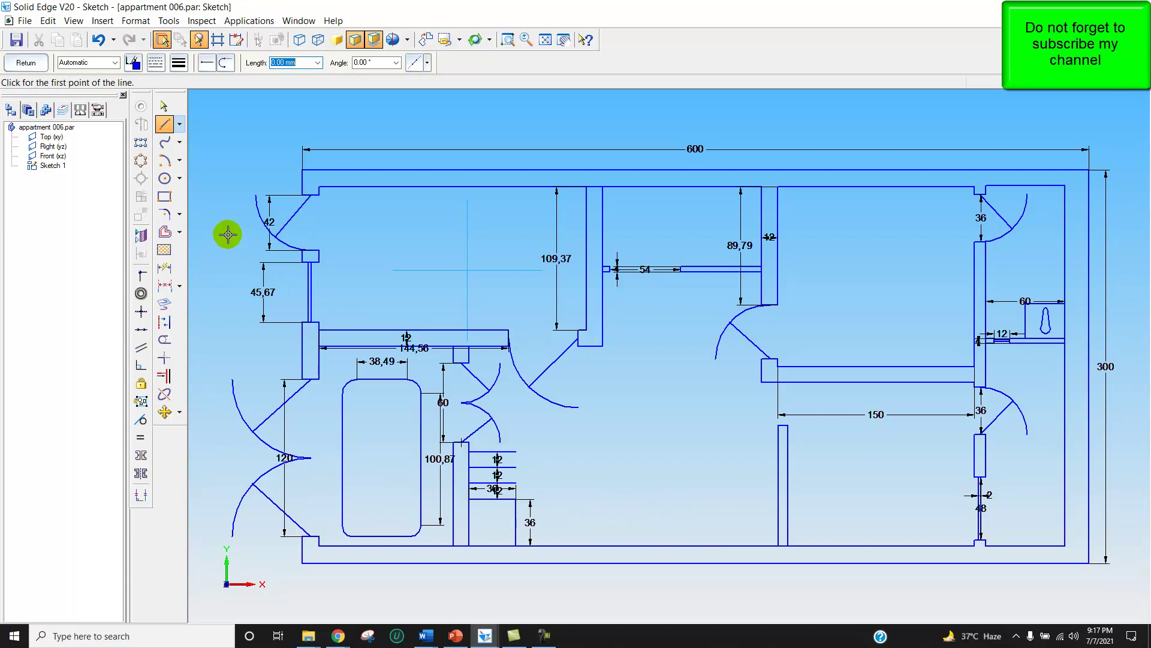
- Offset the staircase's lower vertical line to the right nine times at 12 mm spacing, using single-element selection, to form the lower treads
click(165, 234)
click(515, 519)
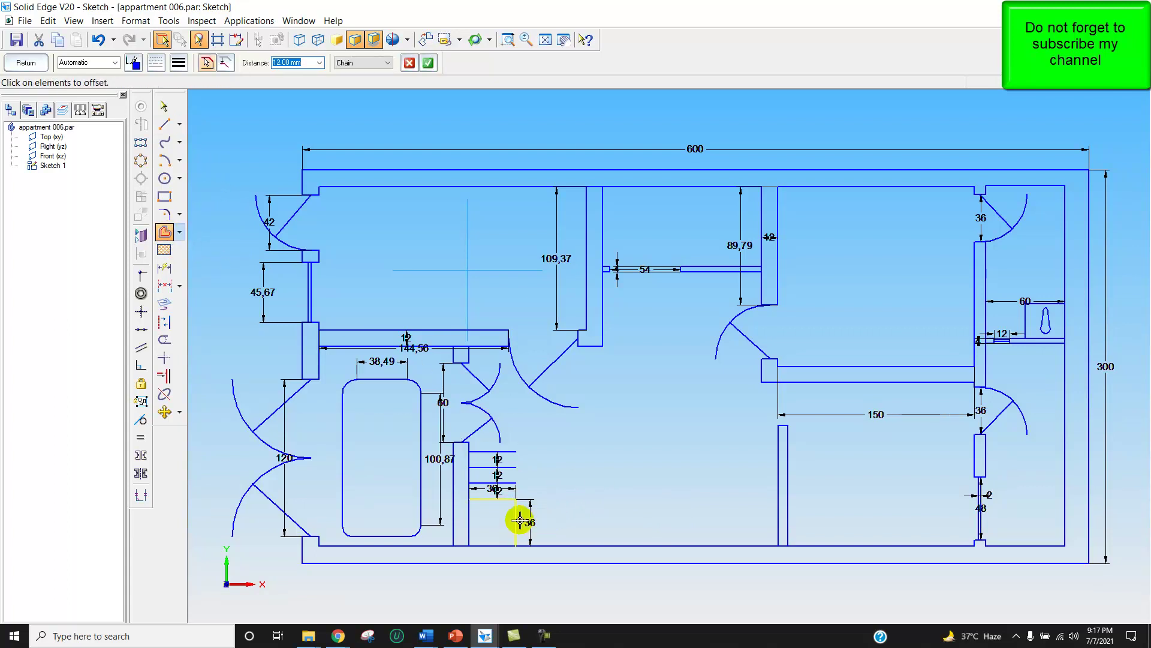
click(544, 419)
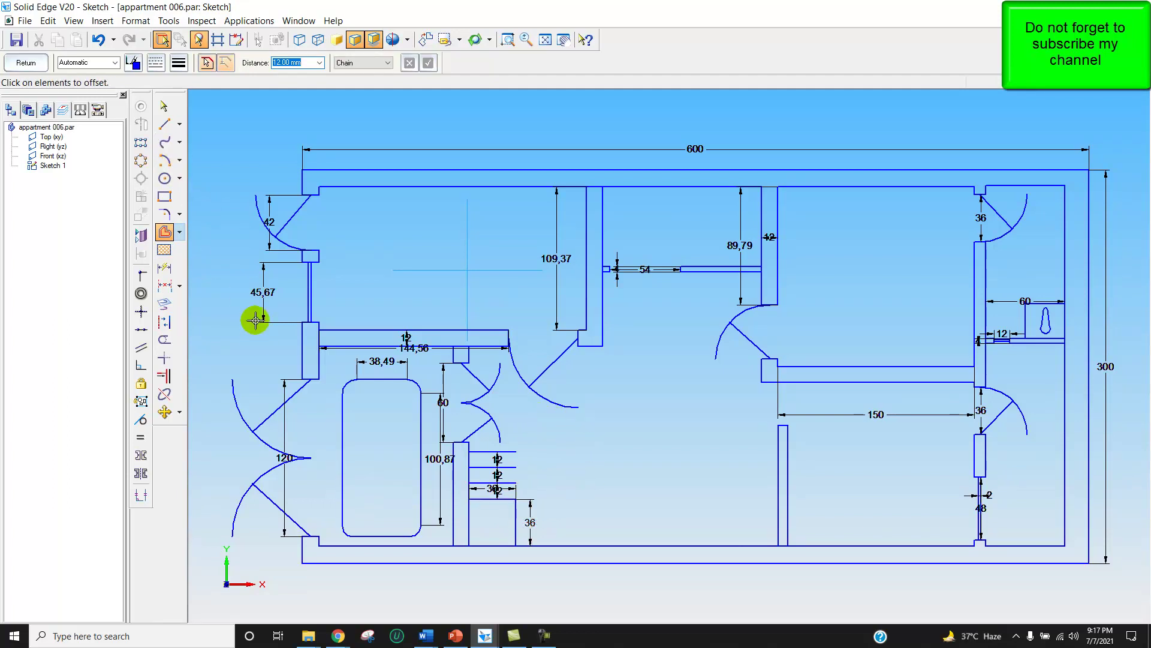
click(385, 62)
click(377, 72)
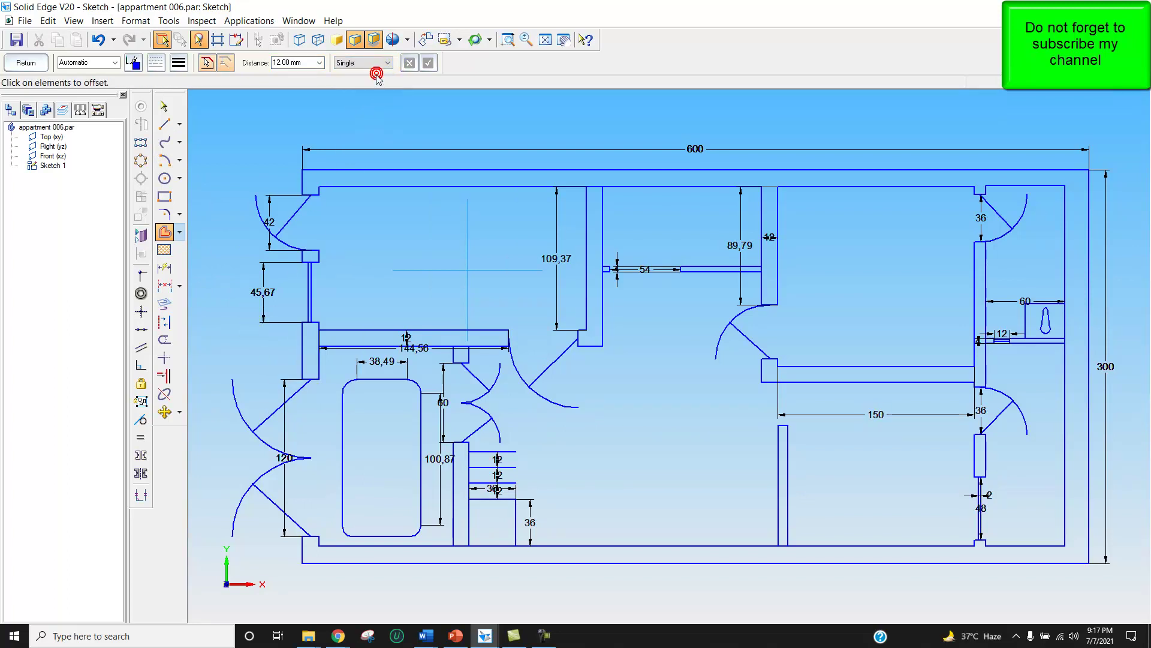
click(515, 507)
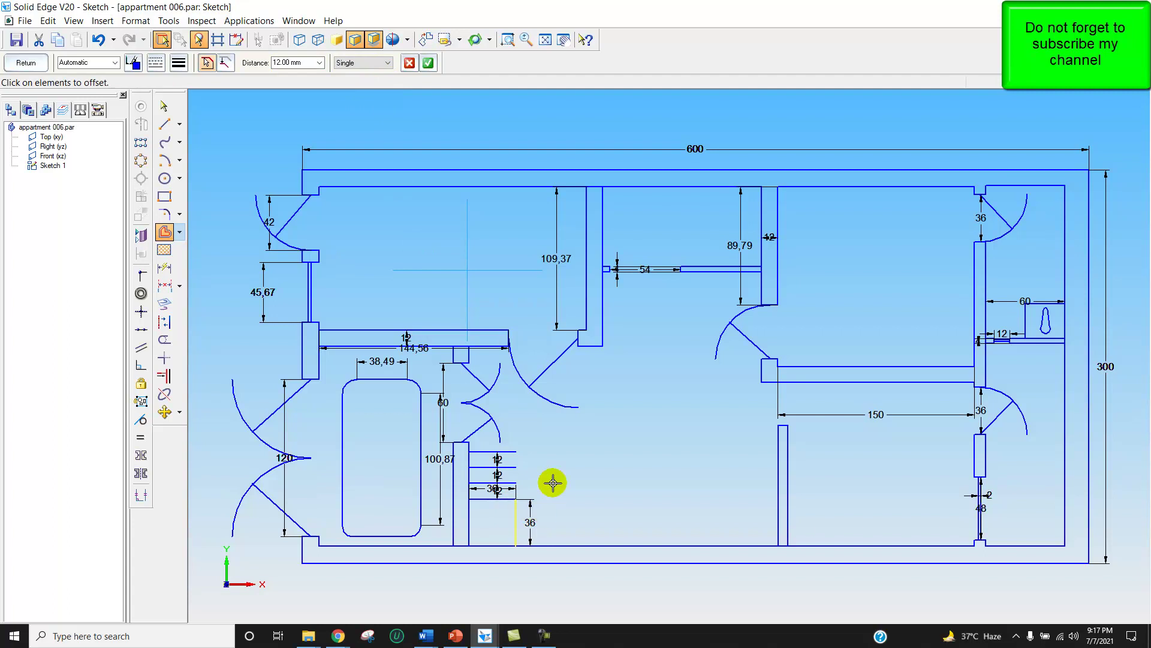
click(428, 62)
click(558, 515)
click(574, 514)
click(597, 513)
click(616, 514)
click(630, 515)
click(637, 514)
click(657, 513)
click(674, 513)
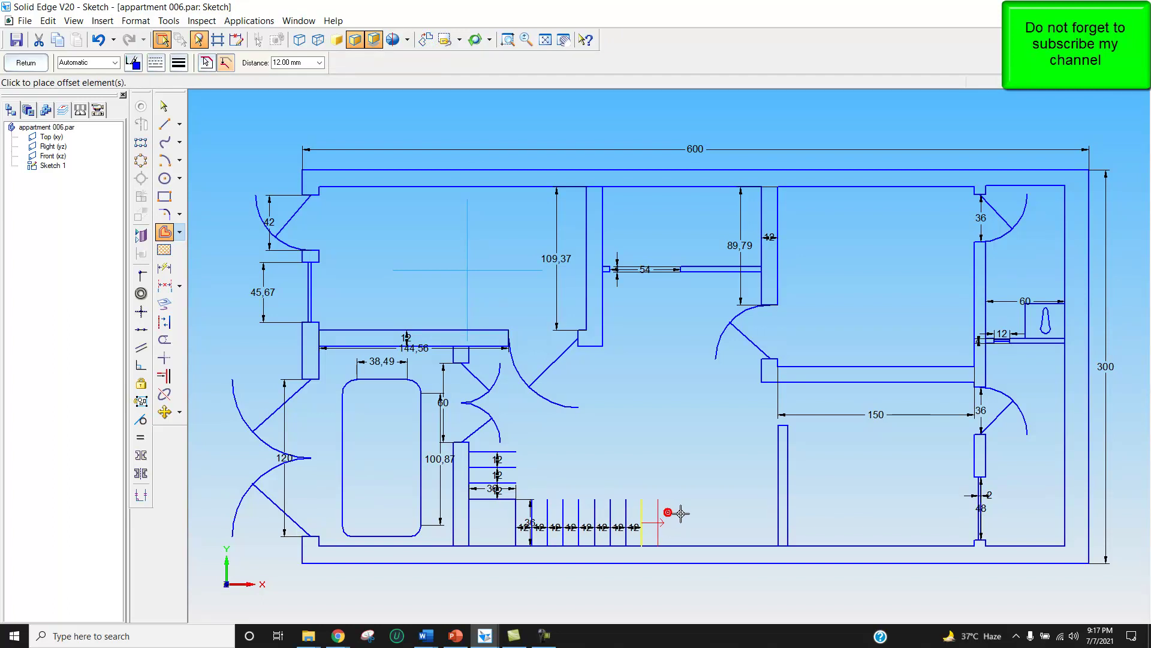
click(681, 513)
right_click(675, 474)
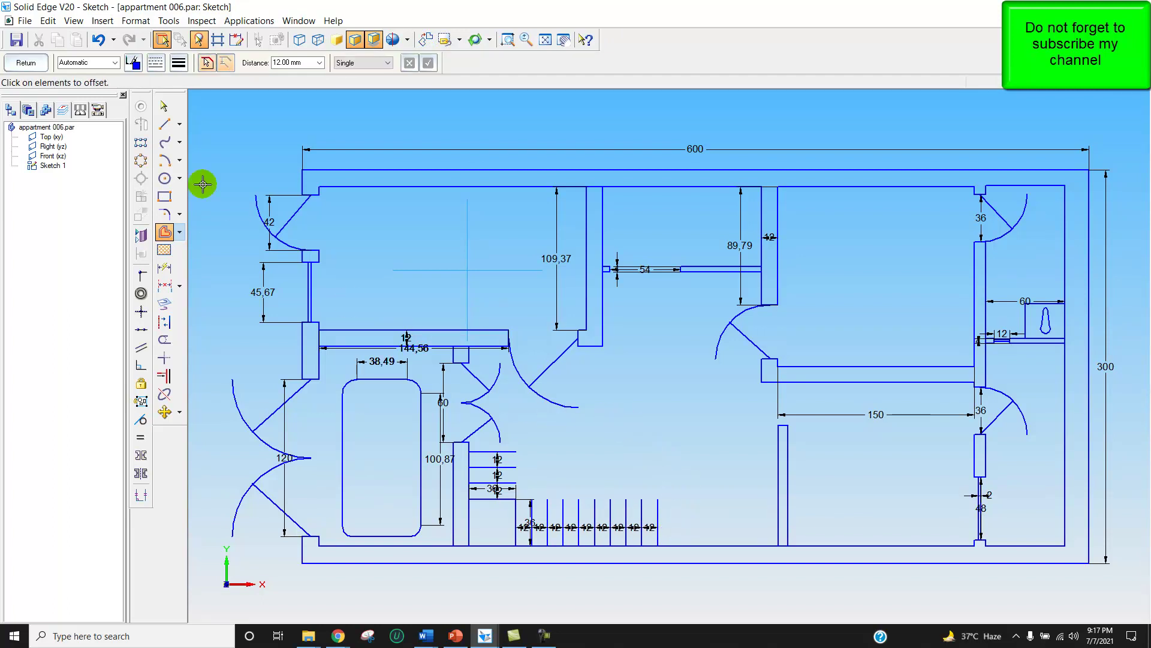
- Close the staircase outline with a vertical line along the upper treads' free ends and a horizontal line across the lower treads' upper ends
click(163, 123)
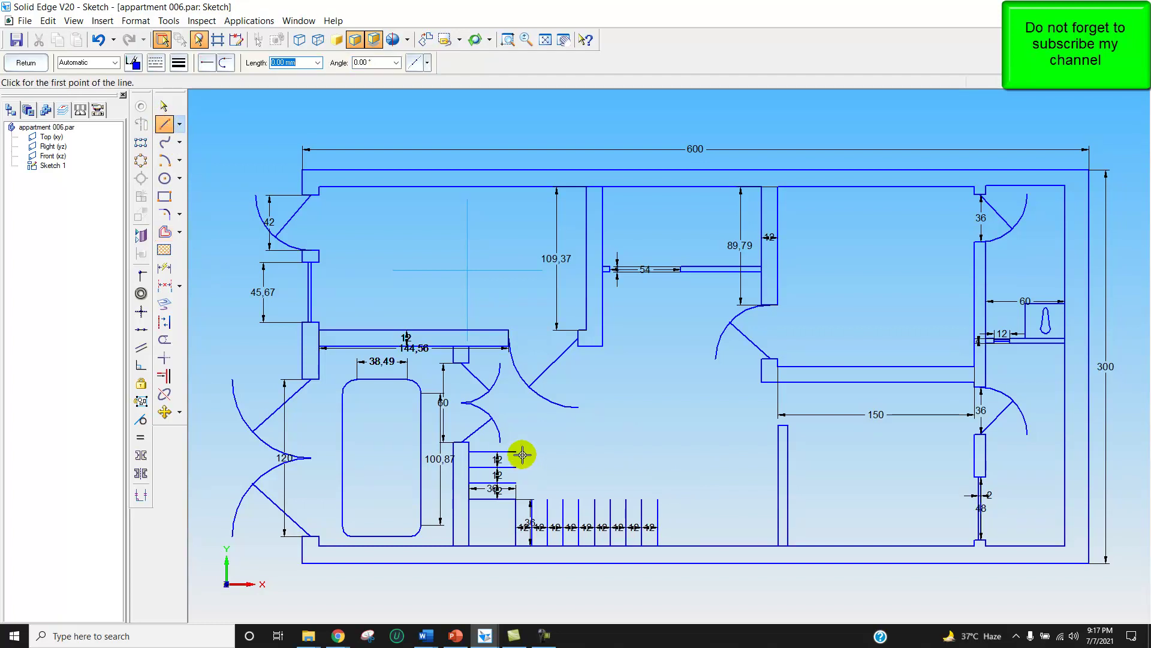
click(514, 499)
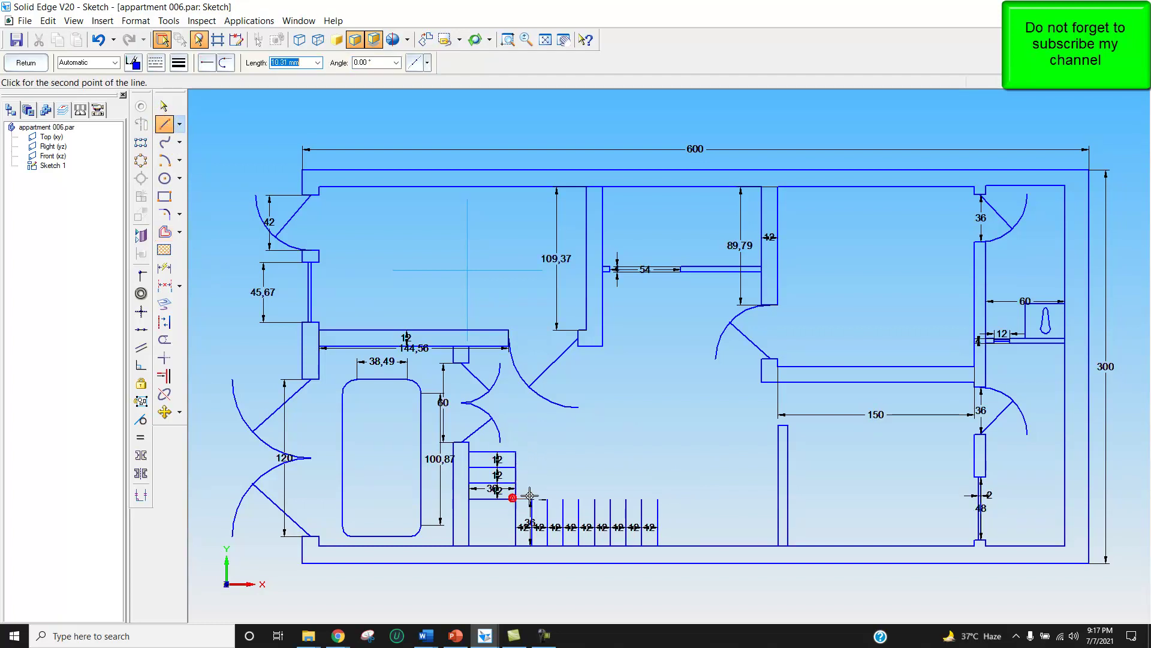
click(658, 499)
right_click(683, 483)
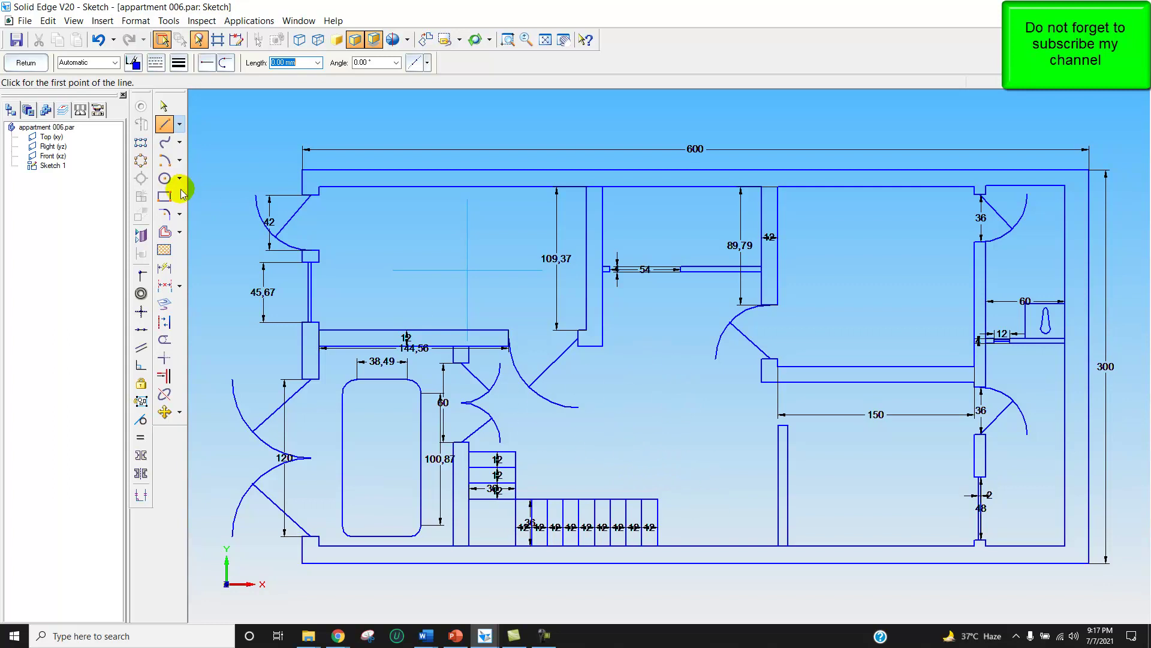
- Trim the wall lines crossing four partition junctions: one at the top wall, two at the bottom wall, and one below the drawing-room partition
click(164, 340)
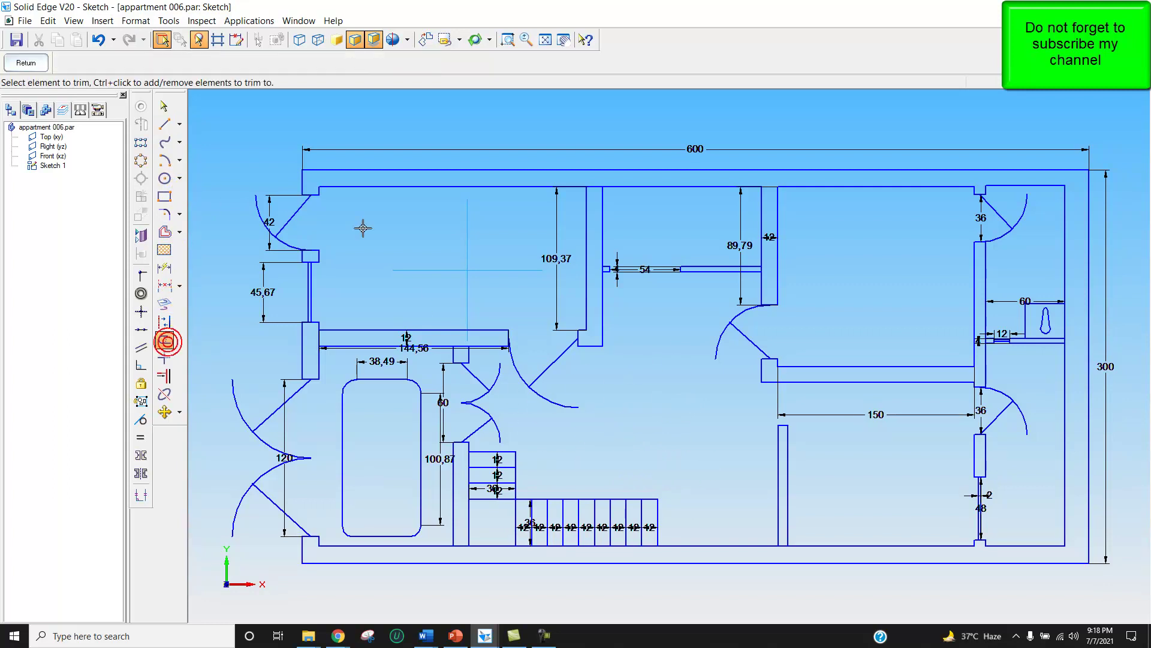
click(594, 186)
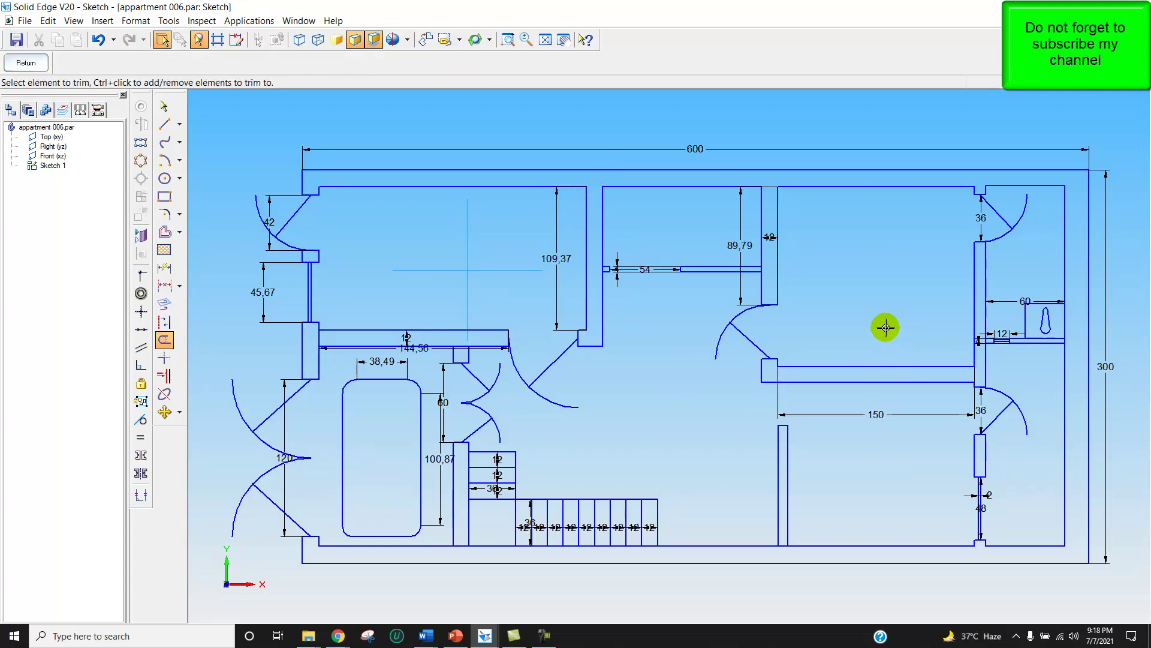
click(784, 545)
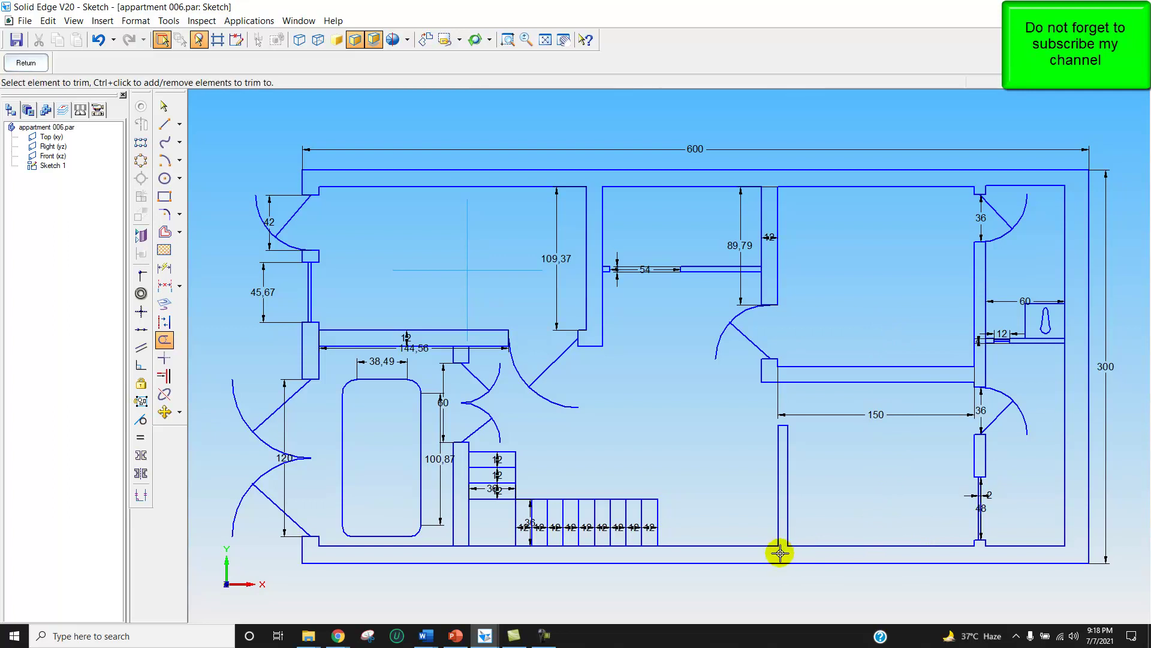
click(462, 545)
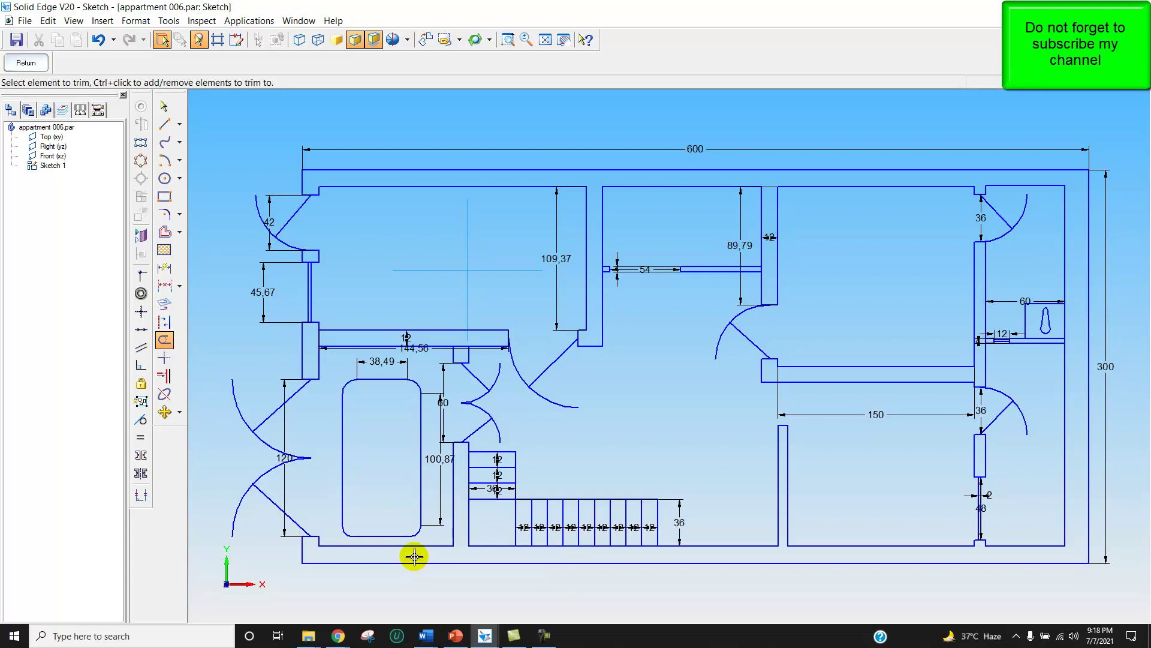
click(461, 345)
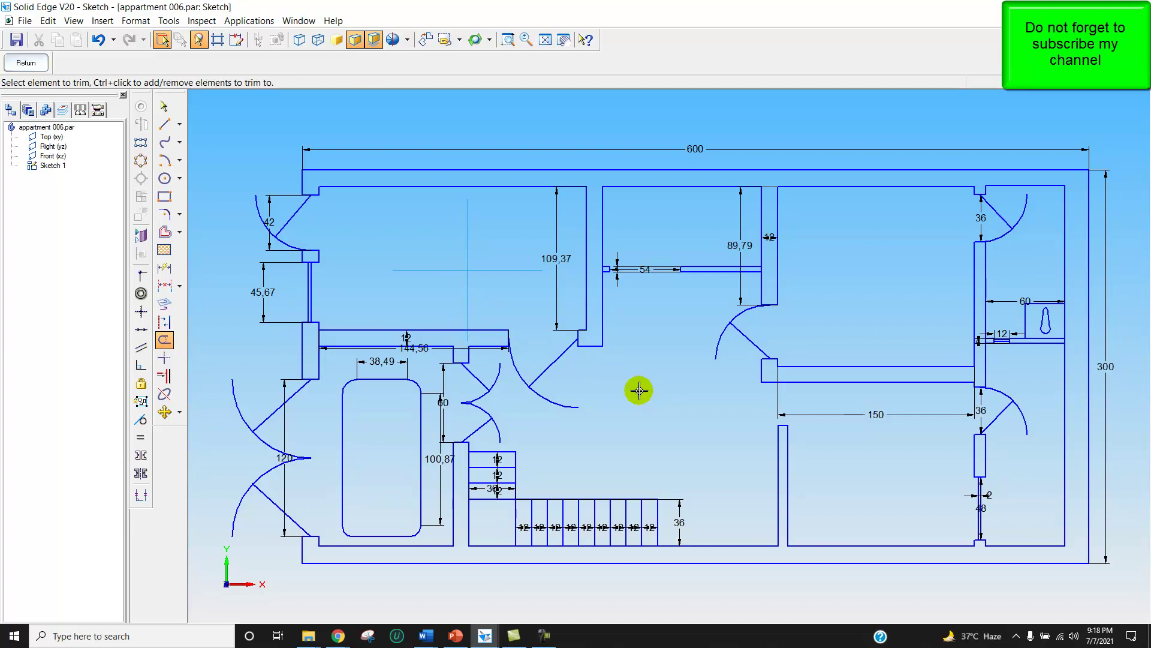
- Add a "Drawing Room" text profile in Times New Roman, size 10 mm, inside the upper-left room
click(99, 22)
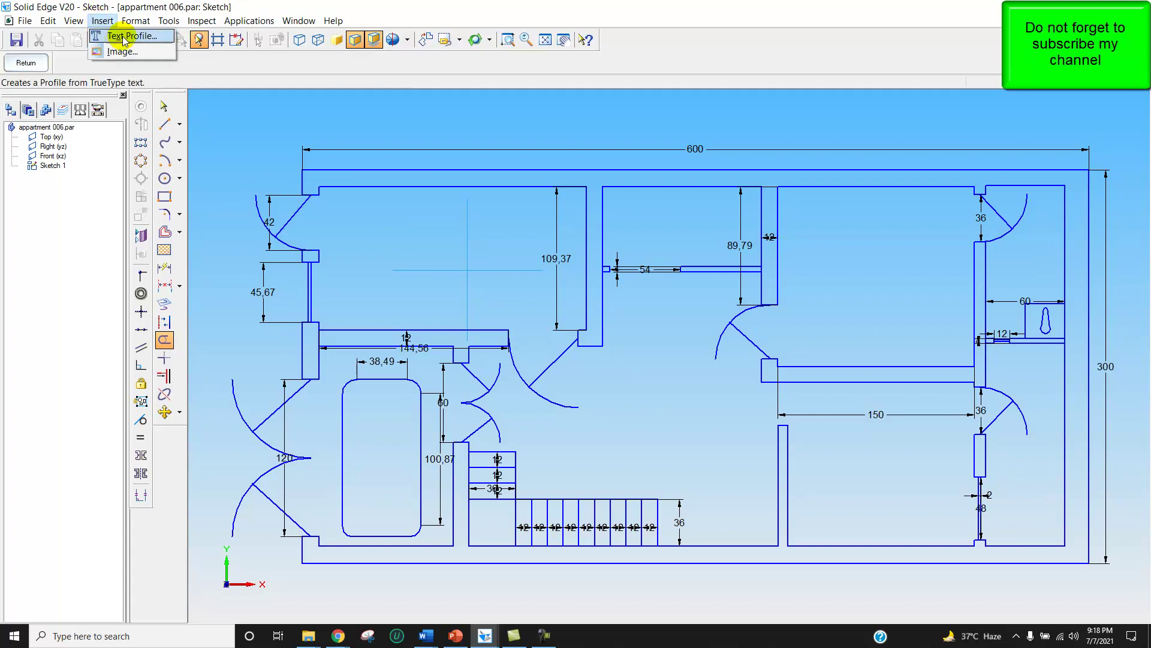
click(126, 37)
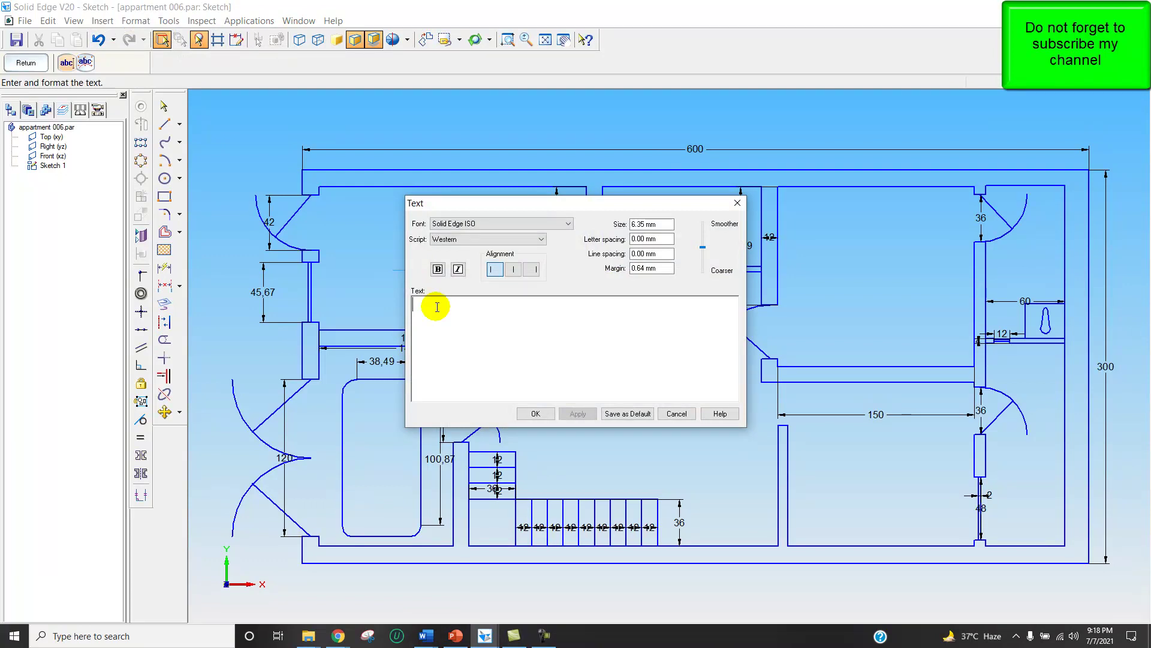
text(0)
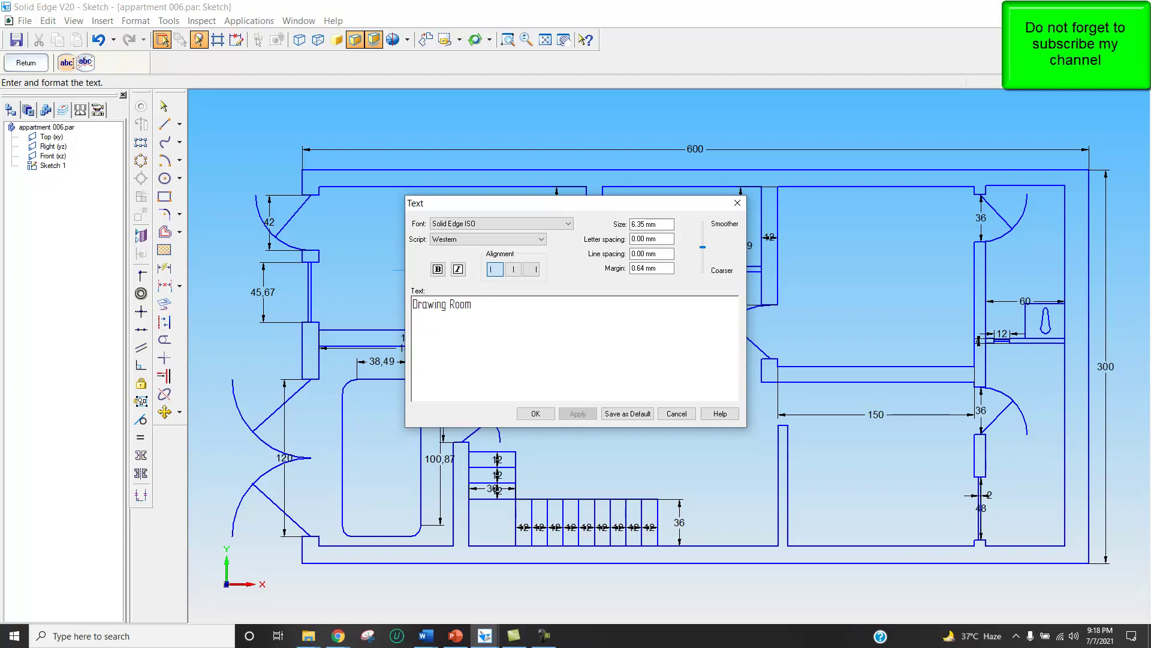
click(568, 223)
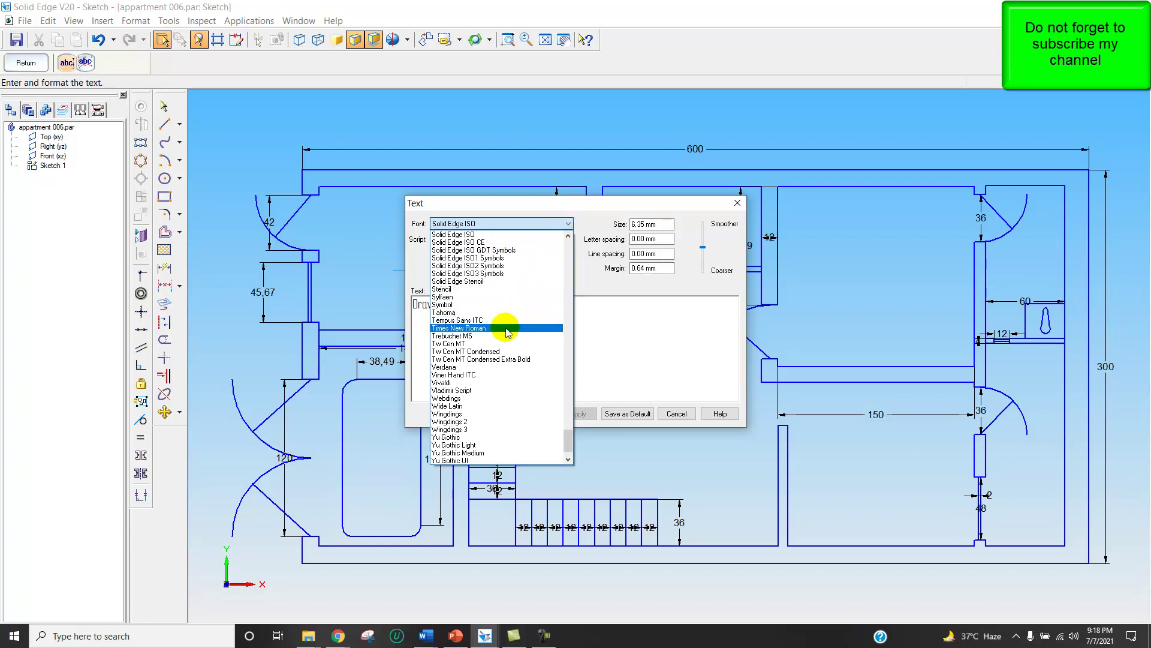
click(530, 327)
drag(666, 224, 630, 222)
text(10)
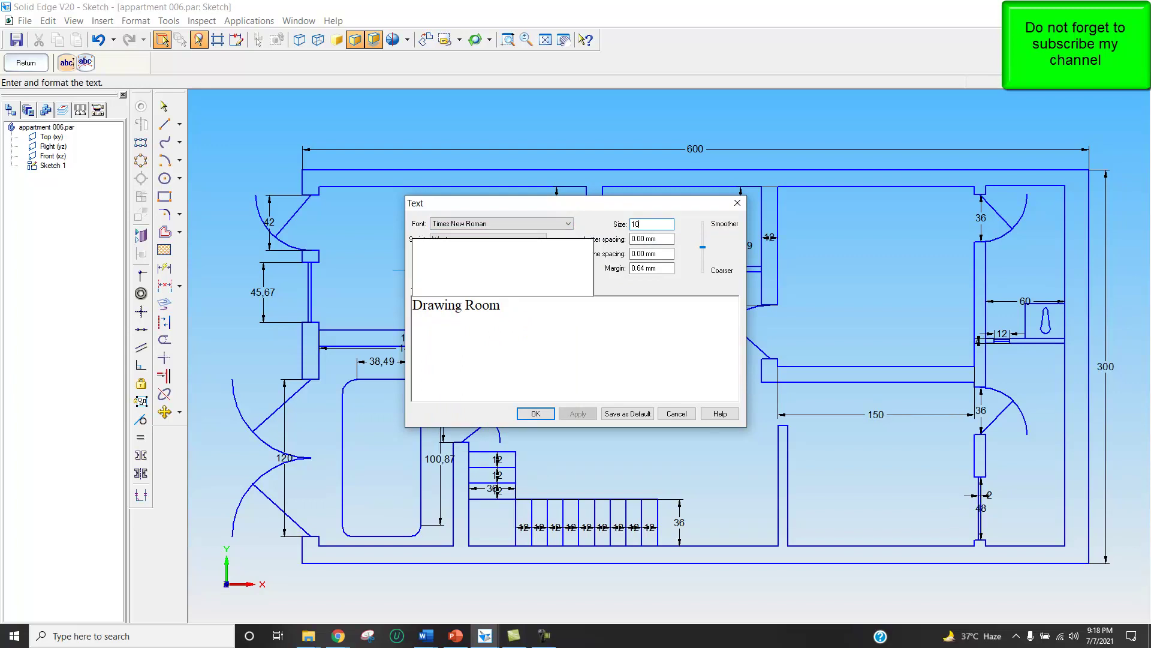
key(Return)
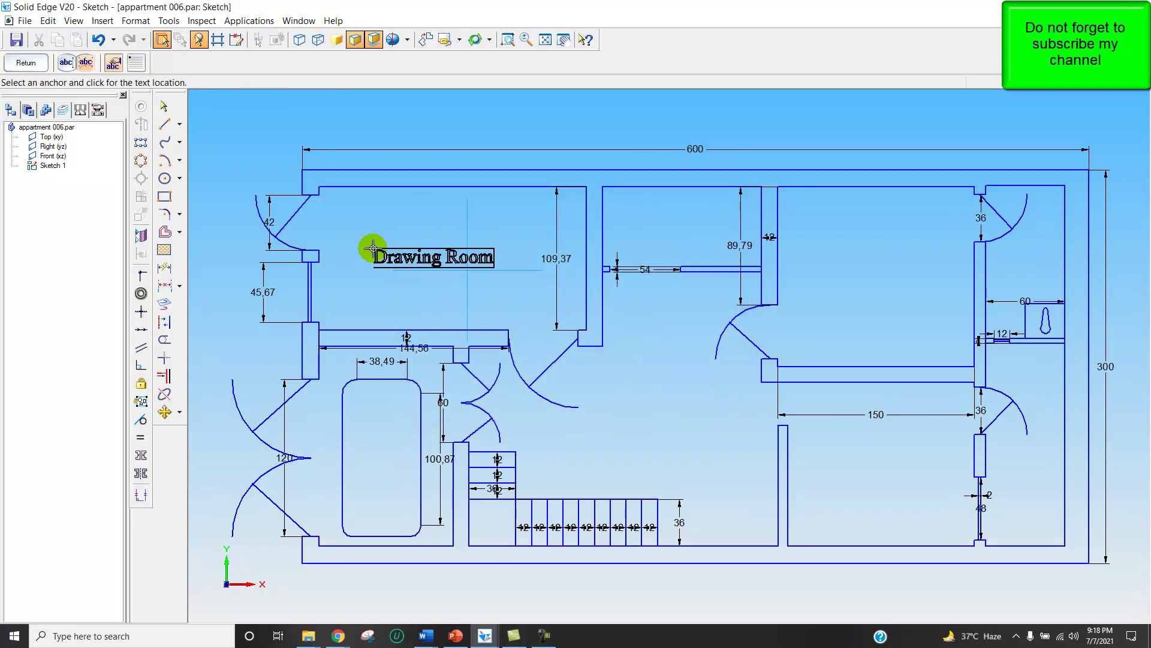
click(367, 251)
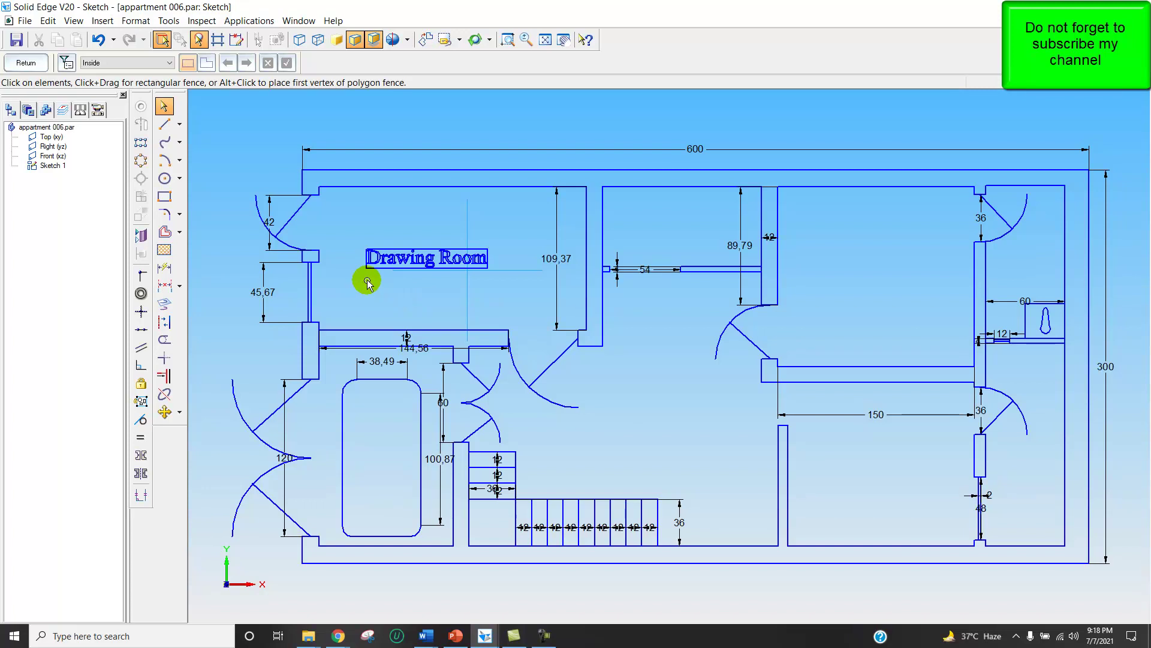
- Add a "Bed room" text profile in Times New Roman, size 10 mm, inside the upper-right room
click(107, 24)
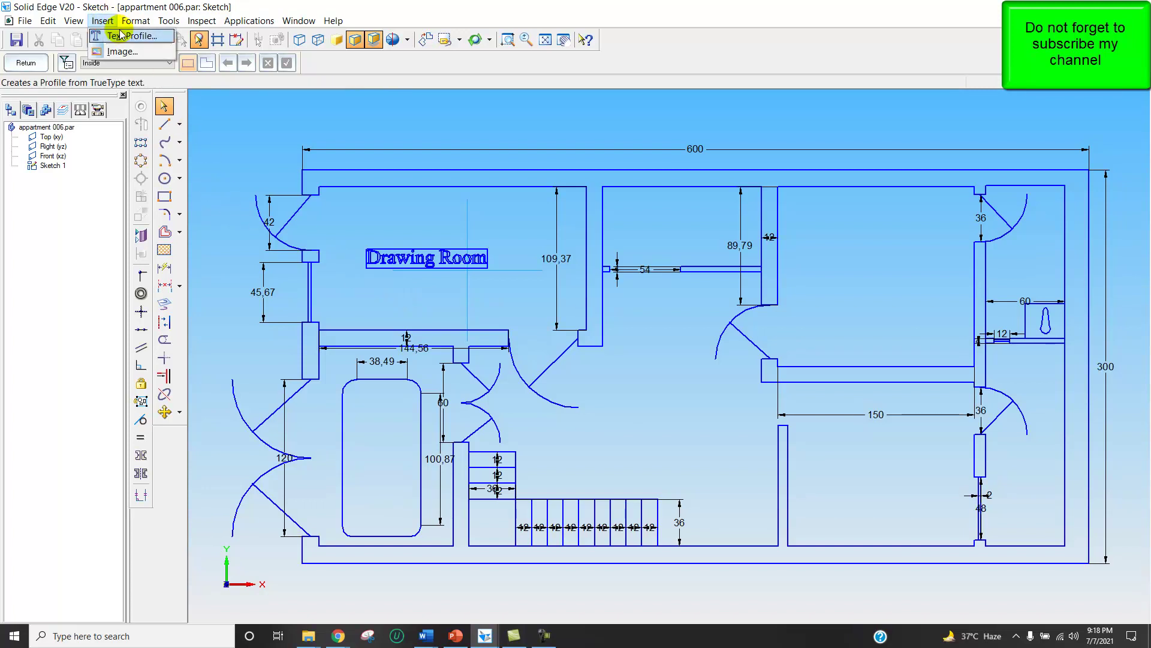
click(122, 36)
click(426, 315)
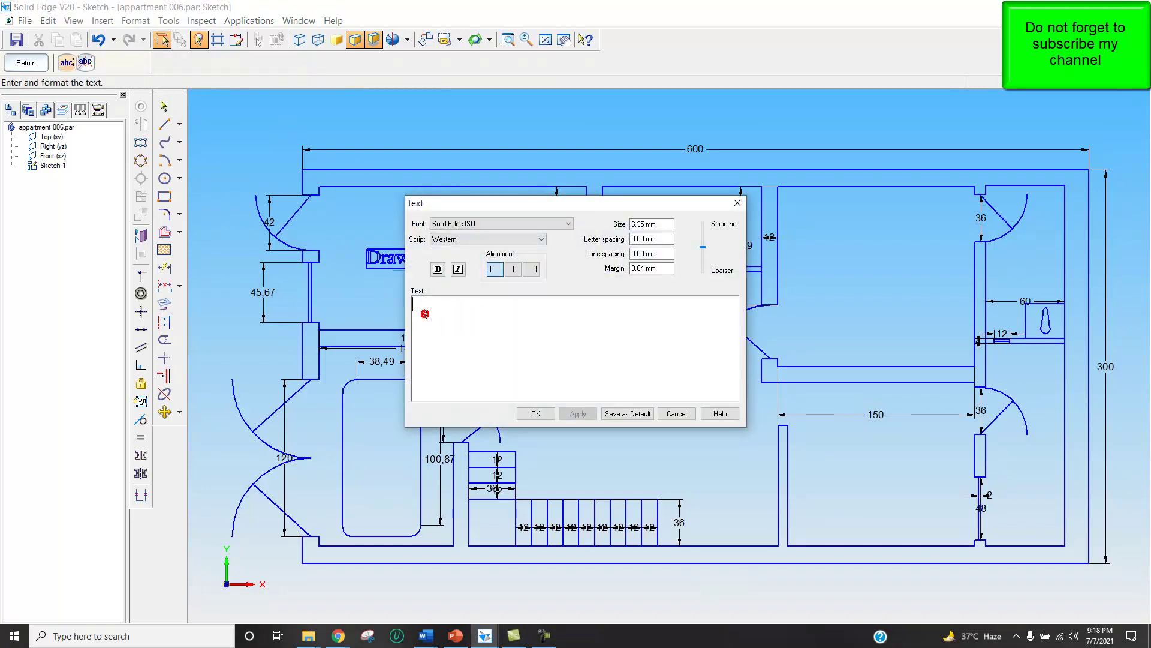
text(Bed room)
click(568, 223)
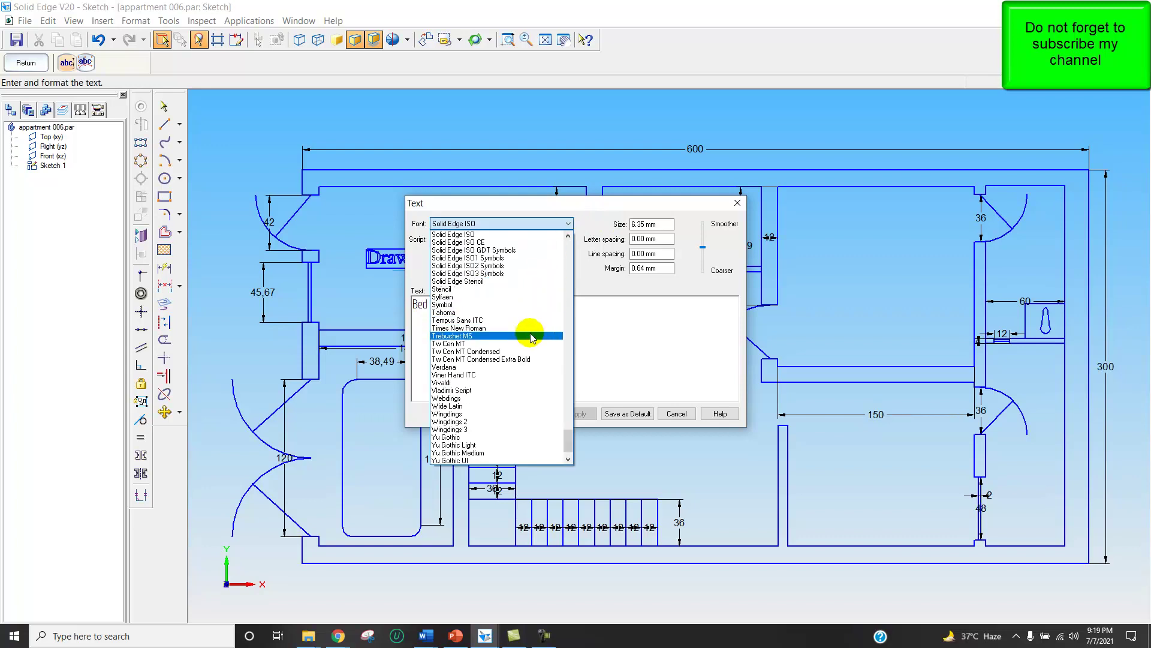
click(530, 328)
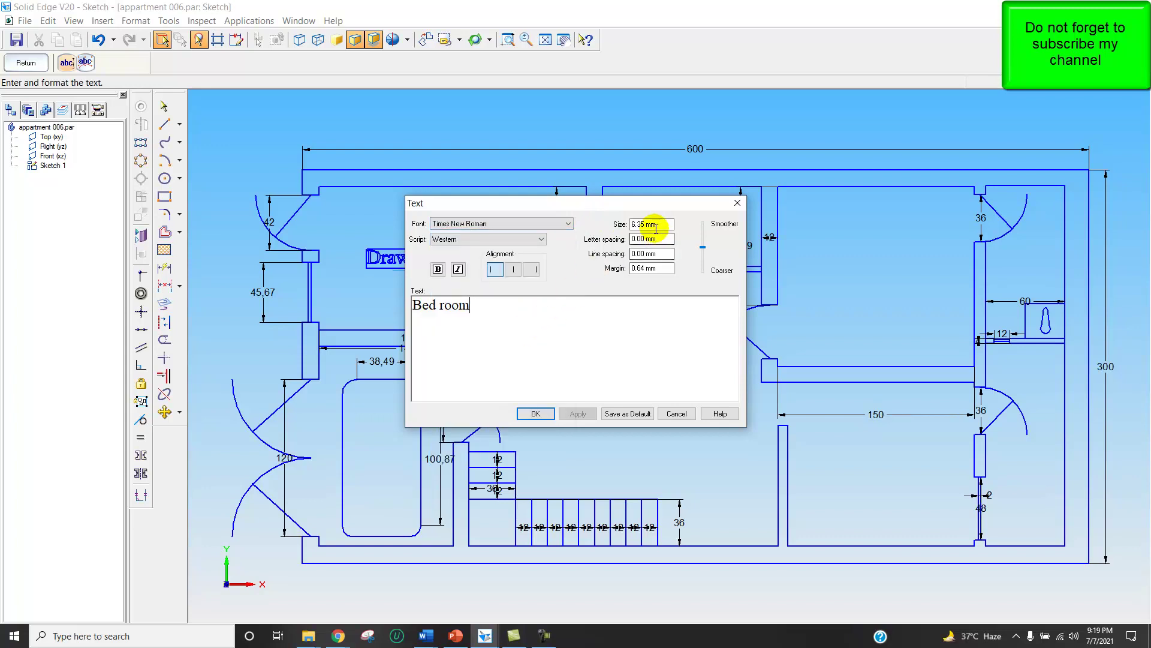
drag(653, 223, 631, 227)
text(10)
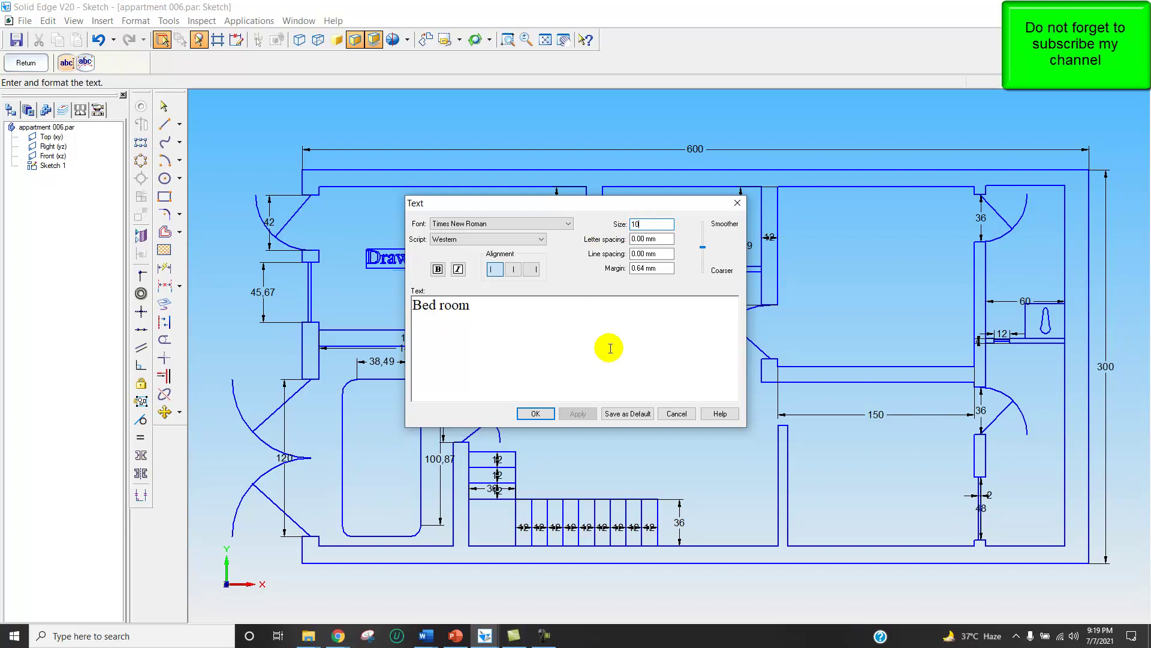
click(535, 413)
click(839, 271)
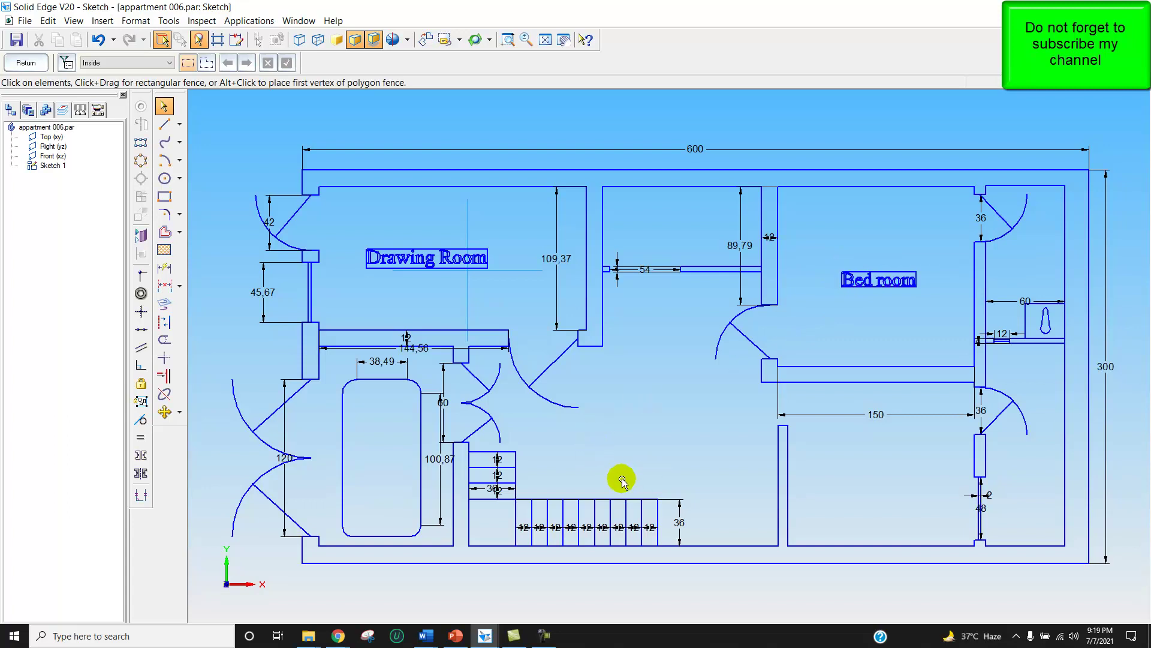
- Add a "Kitchen" text profile in Times New Roman, size 10 mm, inside the room below the bedroom
click(91, 22)
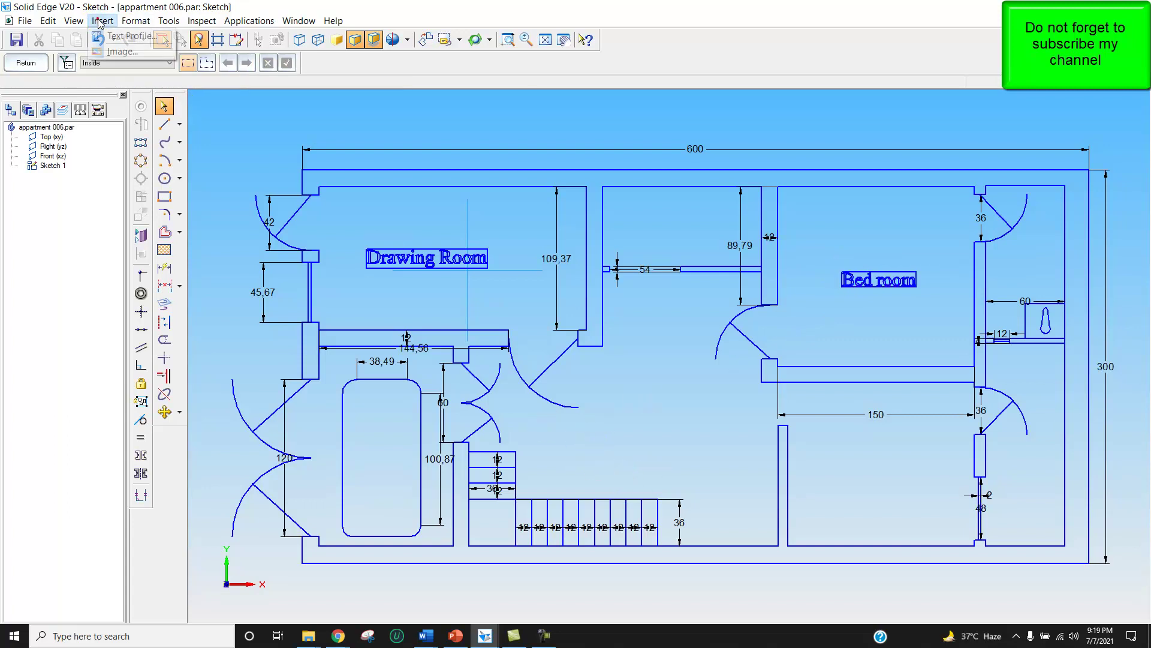
click(117, 35)
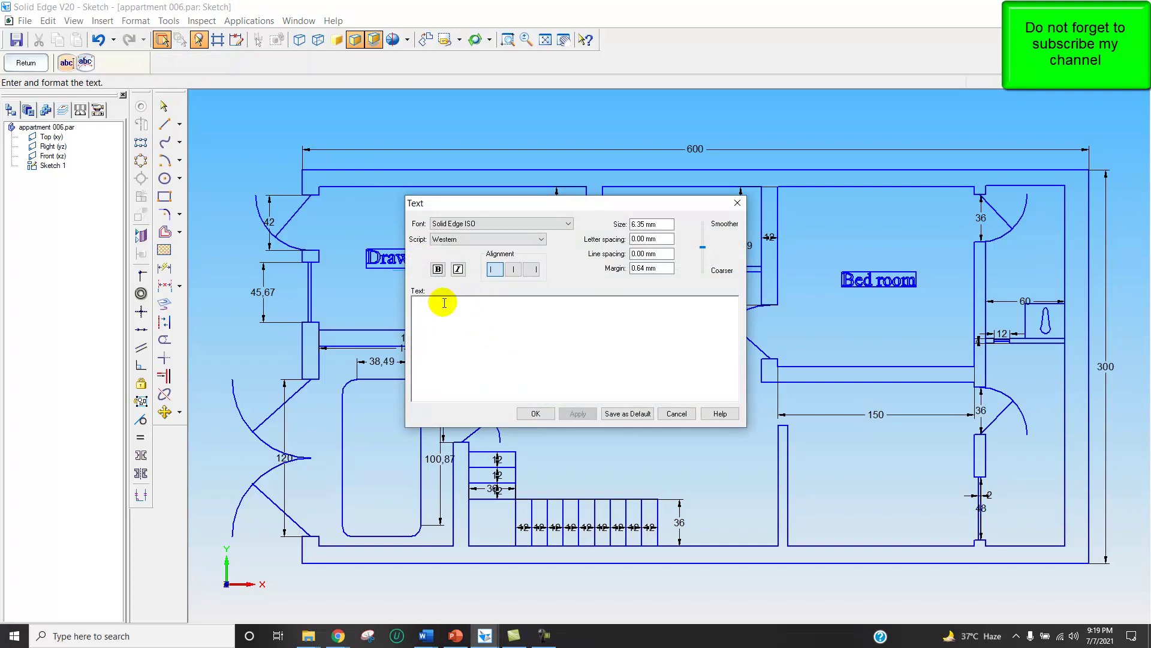
text(Kitchen)
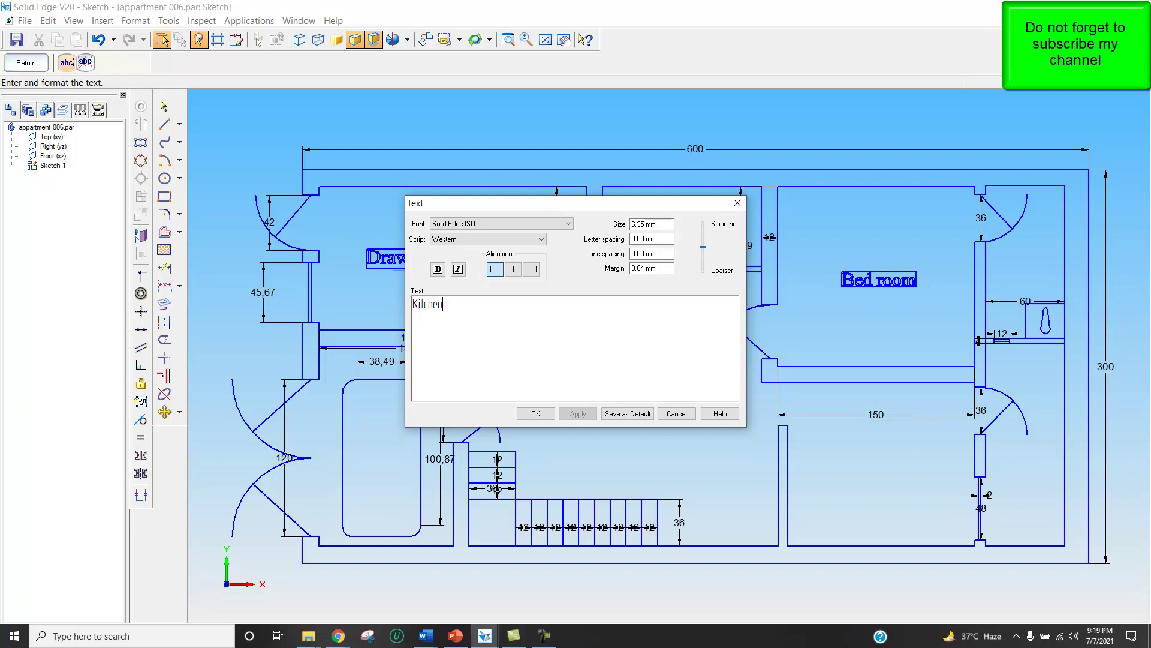
click(566, 223)
click(511, 327)
drag(632, 224, 660, 226)
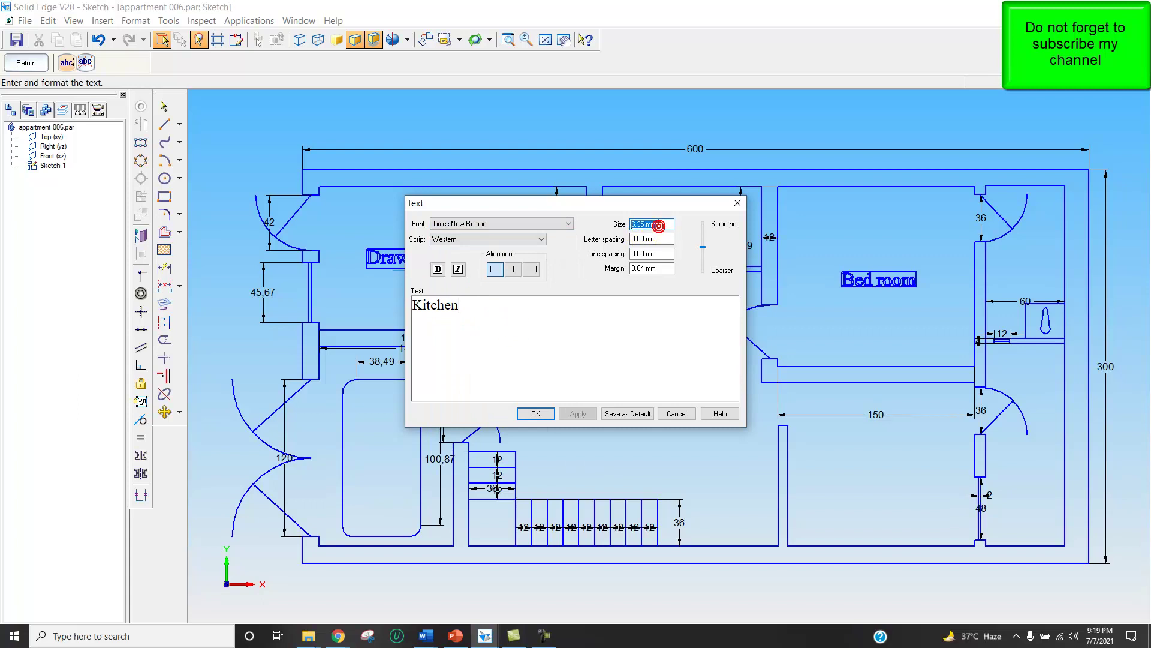
text(10)
key(Return)
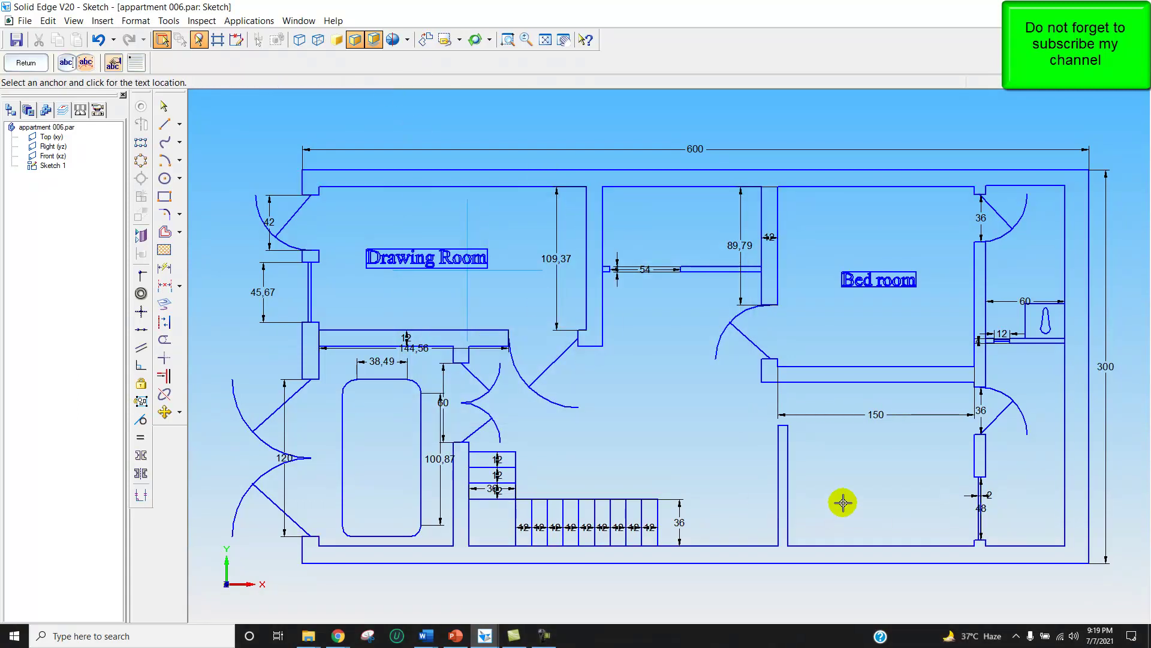
click(850, 474)
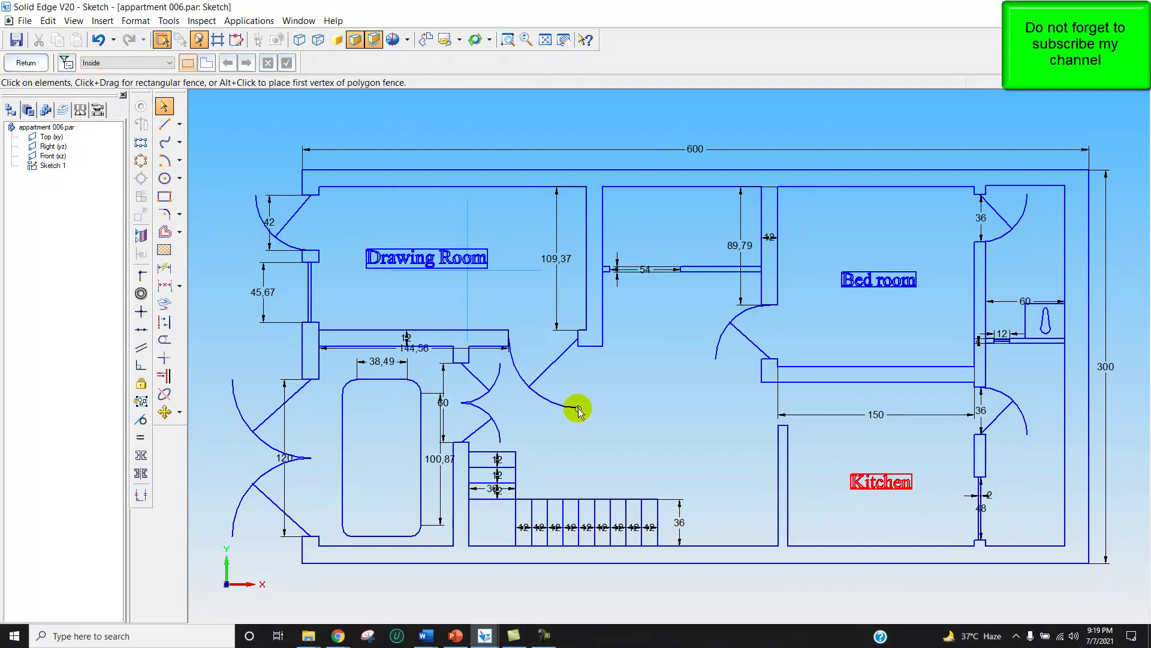
click(564, 422)
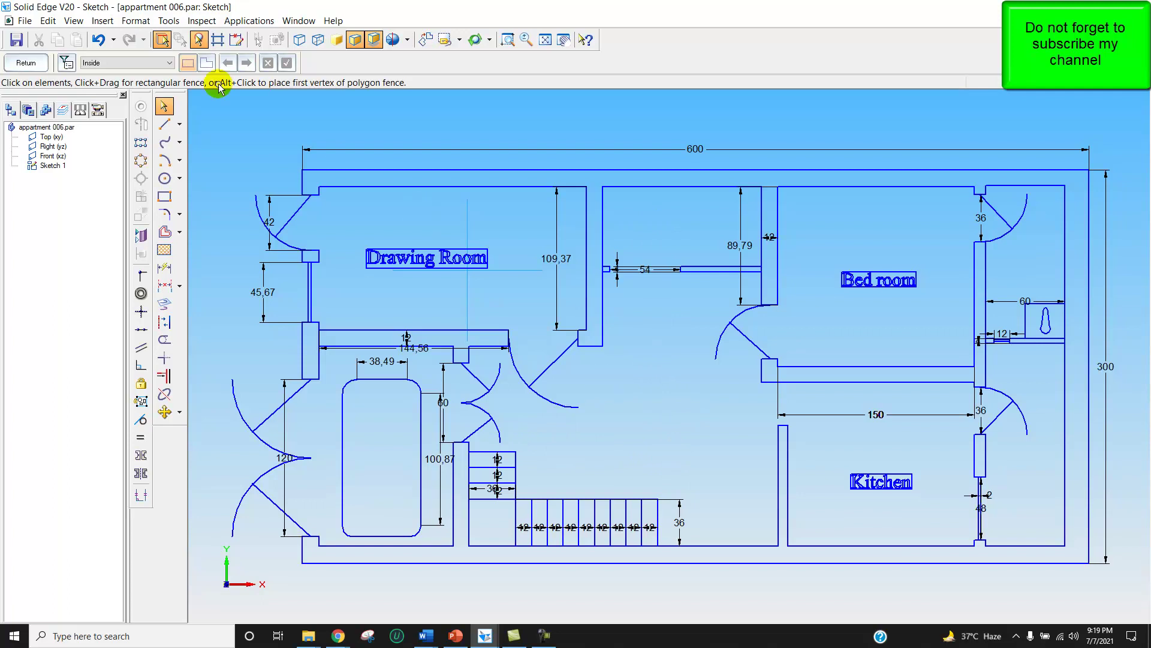
- Add a "Living room" text profile in Times New Roman, size 10 mm, in the open area above the staircase, beside the kitchen
click(102, 21)
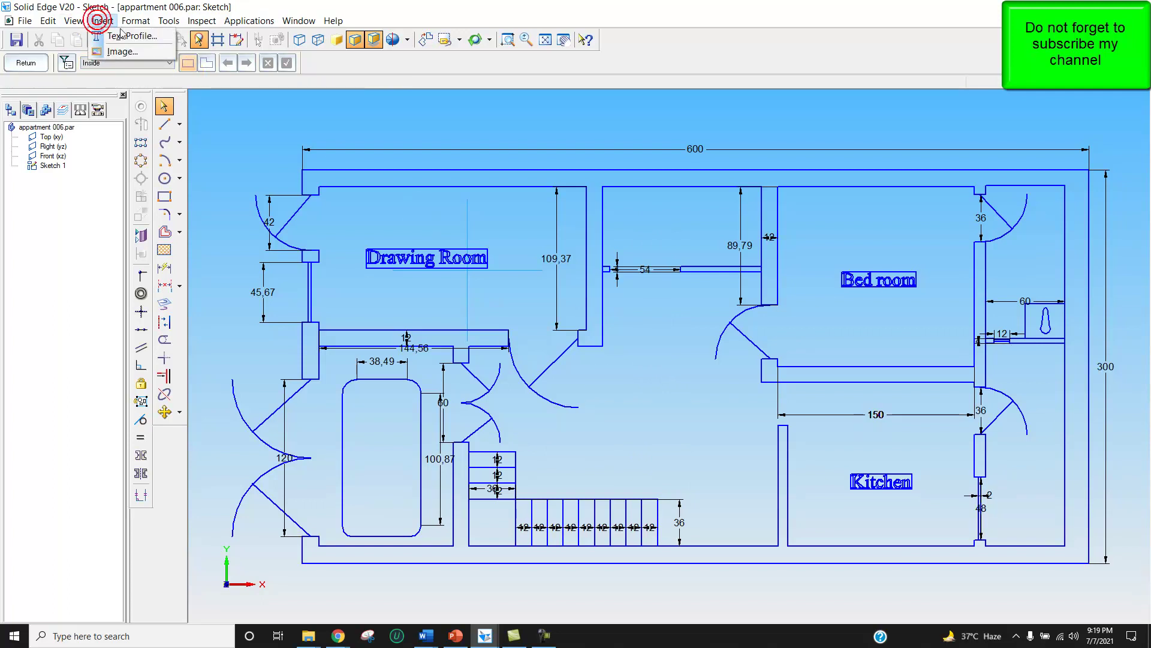
click(129, 36)
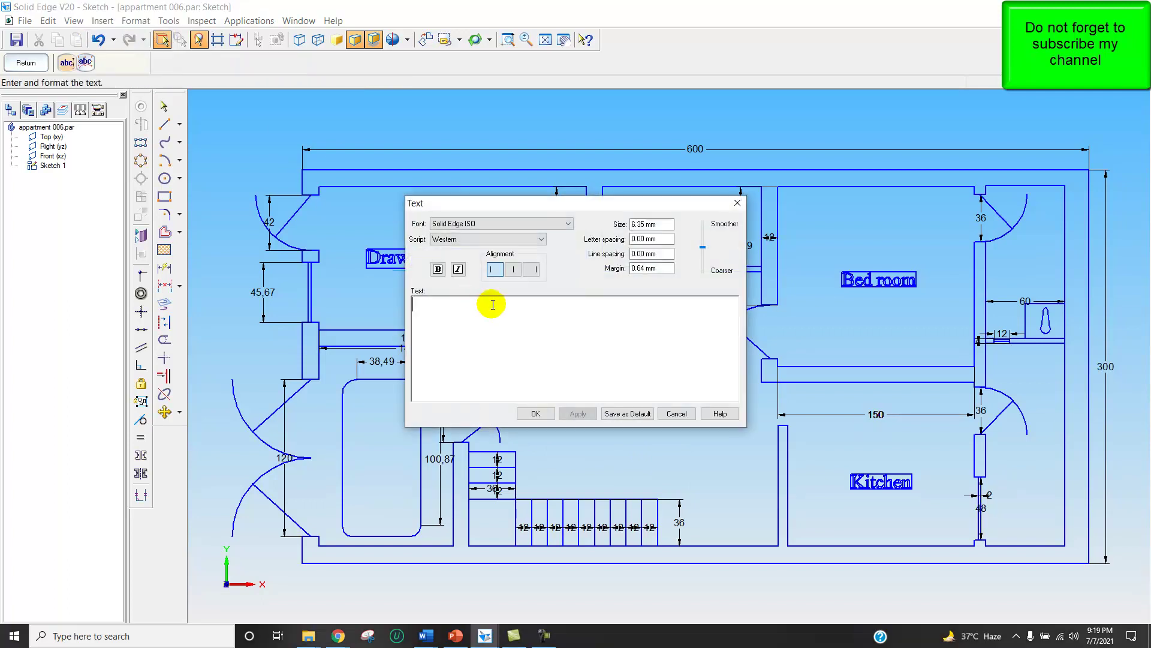
text(Living room)
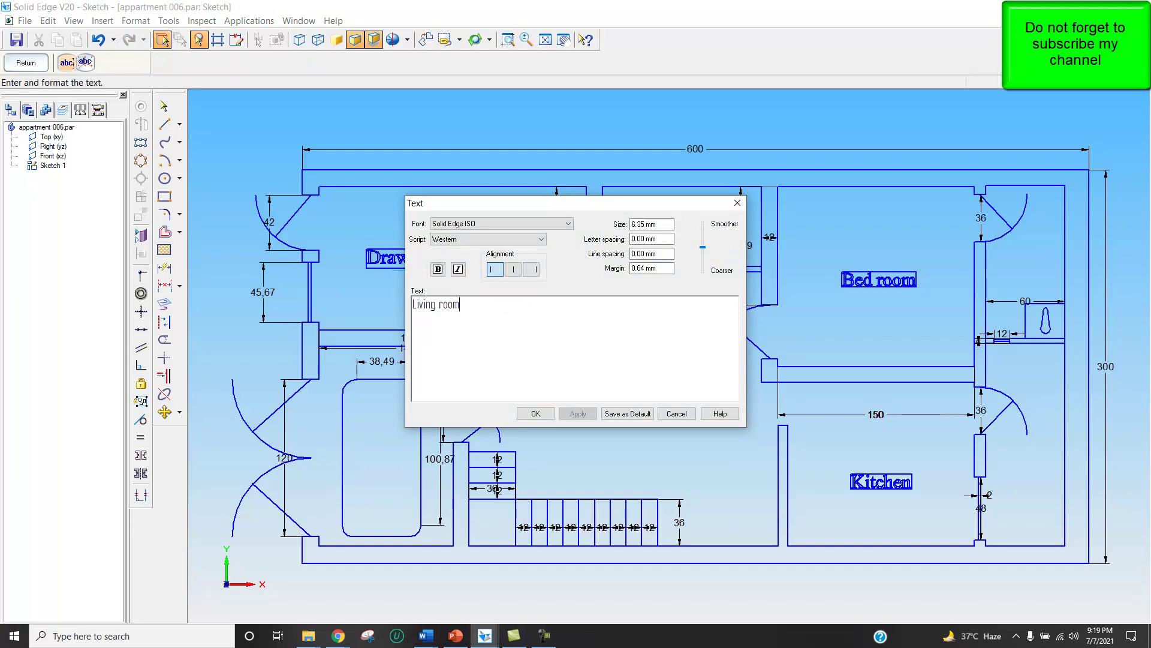
click(568, 224)
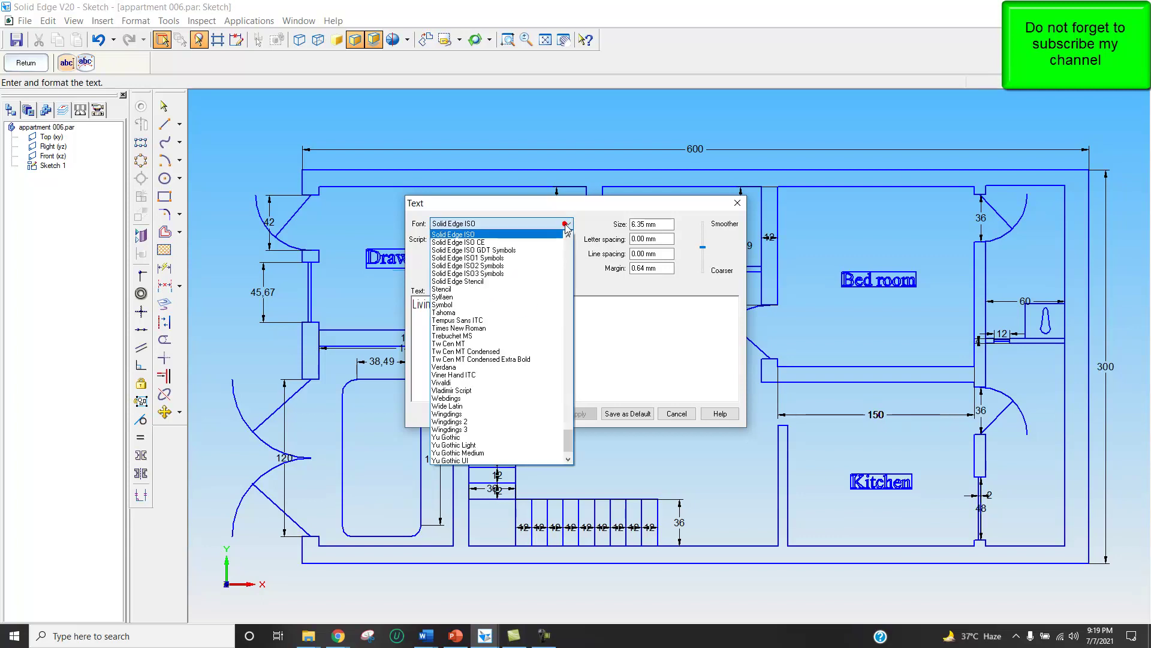
click(515, 328)
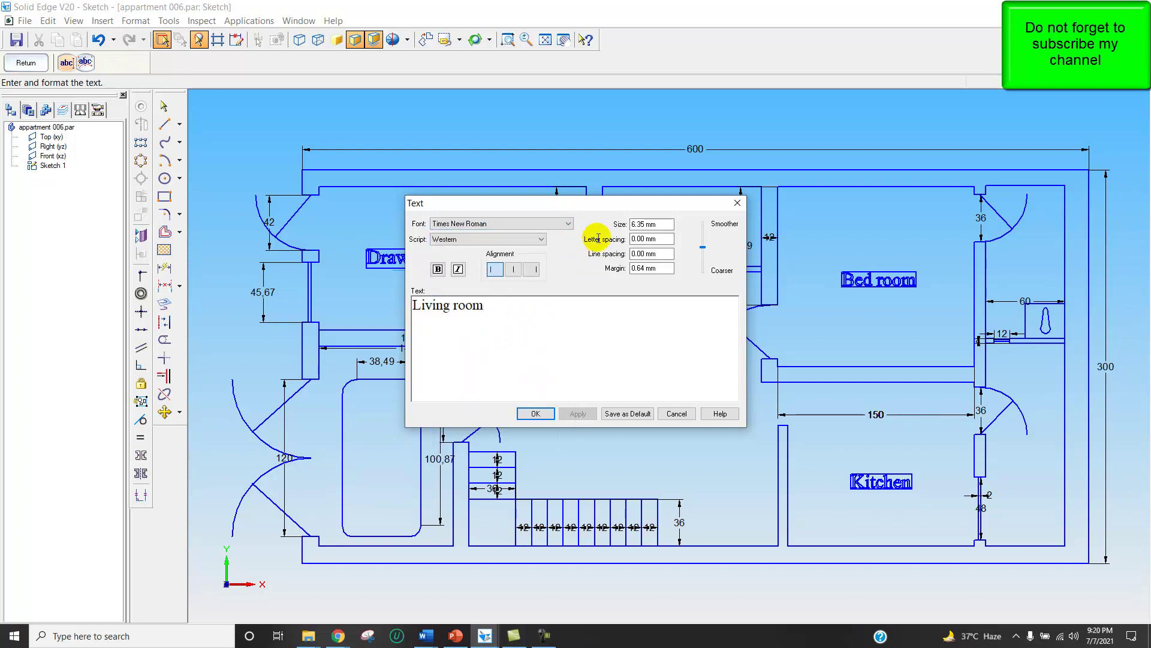
text(10)
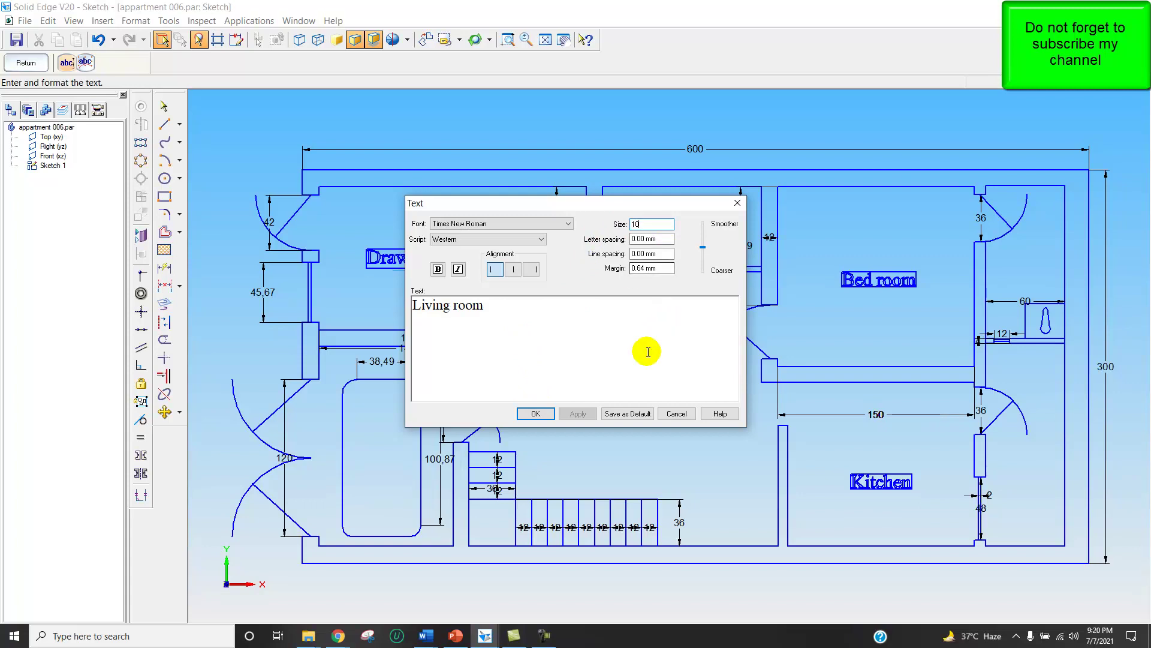
click(531, 414)
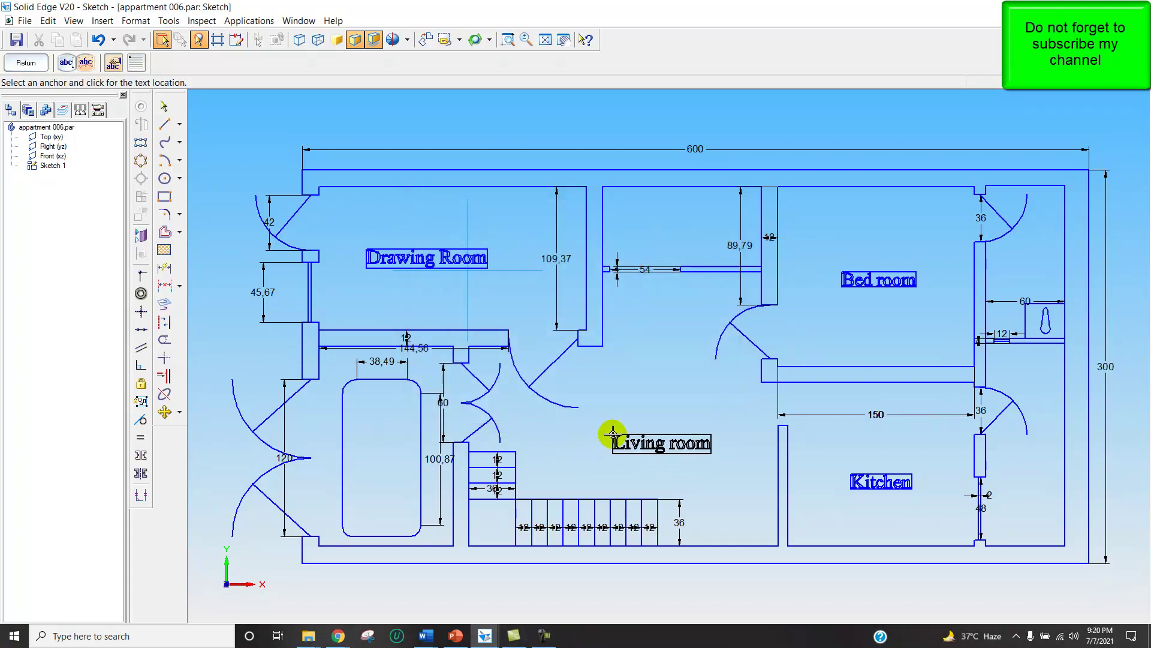
click(620, 432)
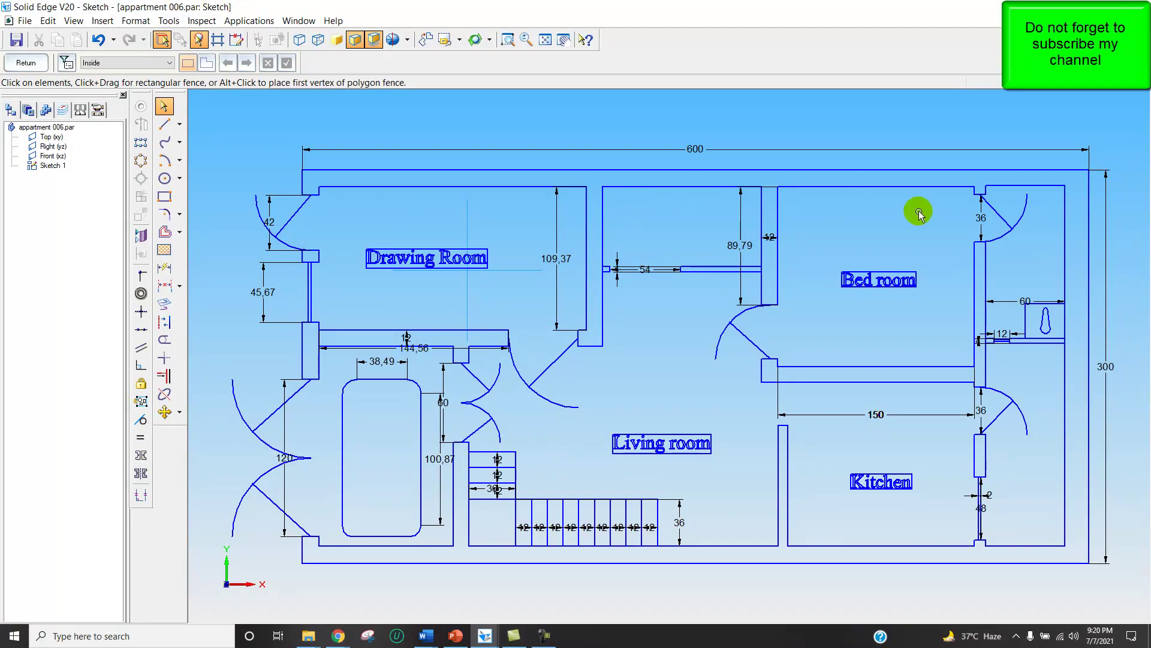
- Add a "Bath Room" text profile in Times New Roman, size 6.35 mm, inside the narrow room to the right of the bedroom
click(102, 20)
click(126, 36)
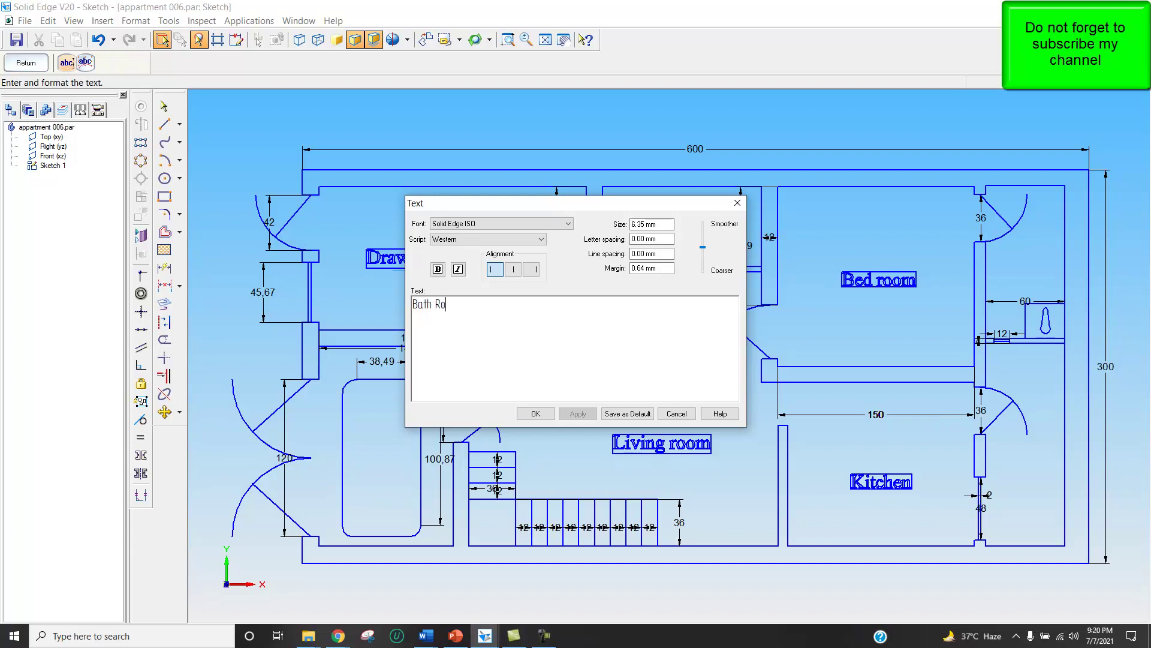
click(564, 223)
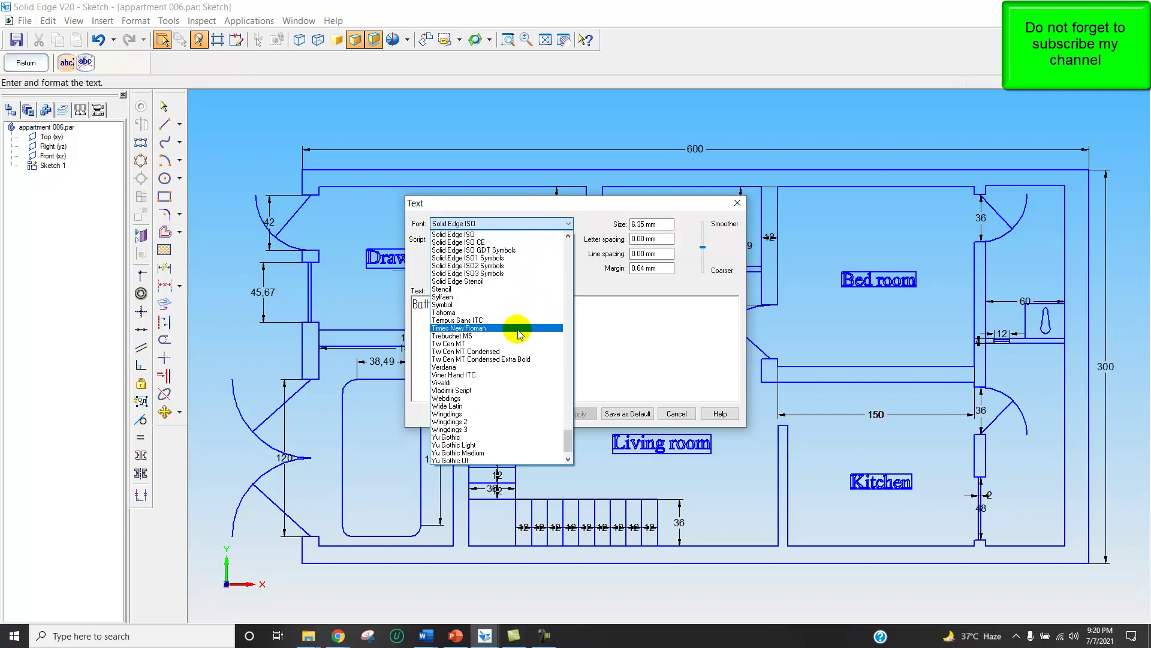
click(519, 329)
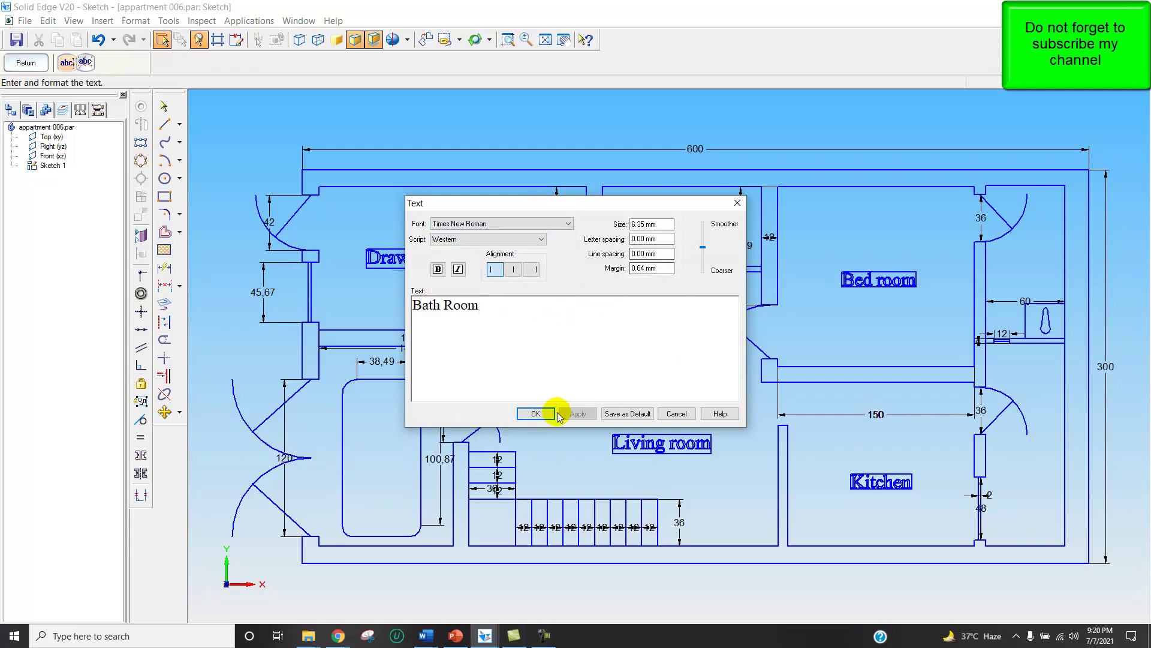
click(535, 413)
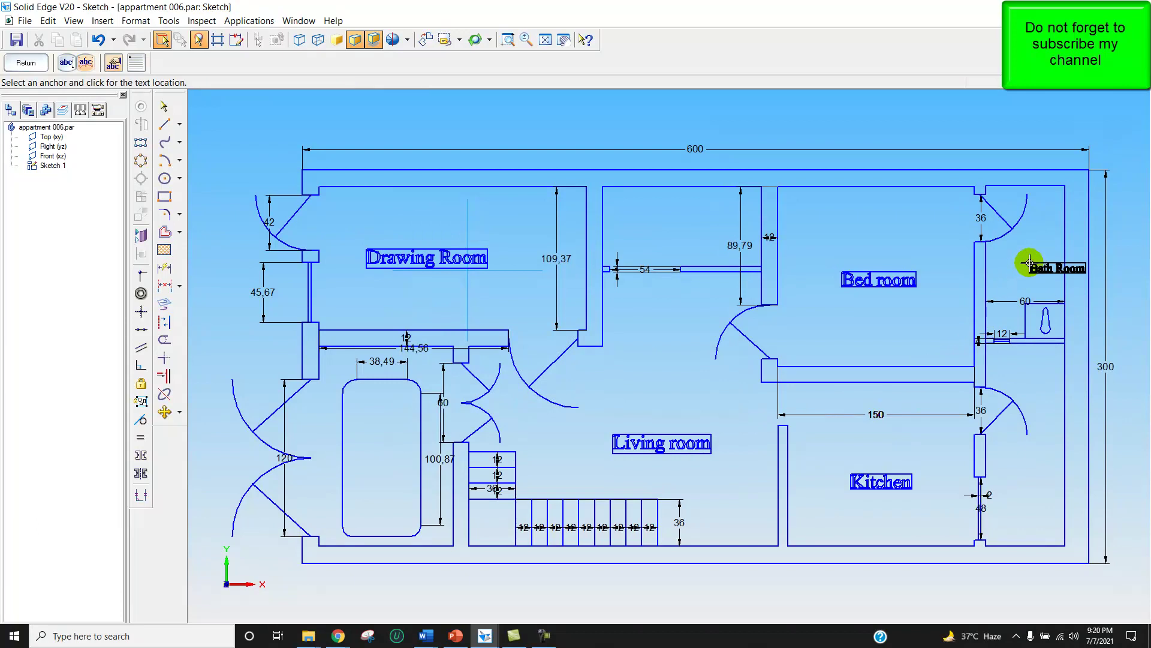
click(1002, 264)
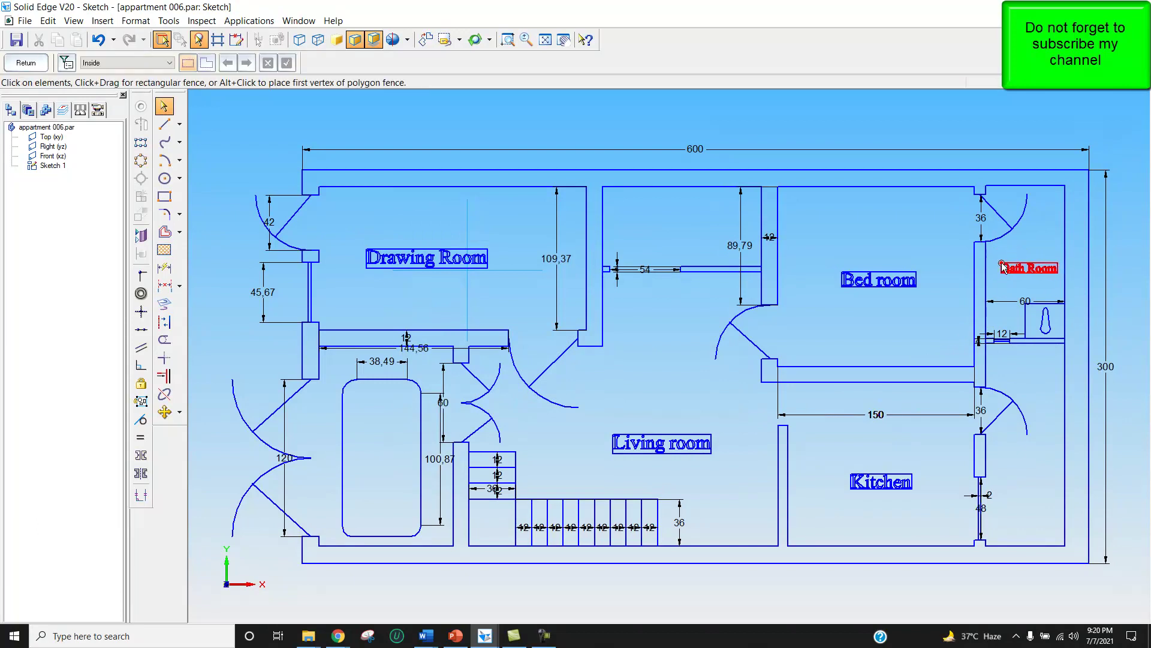
click(946, 315)
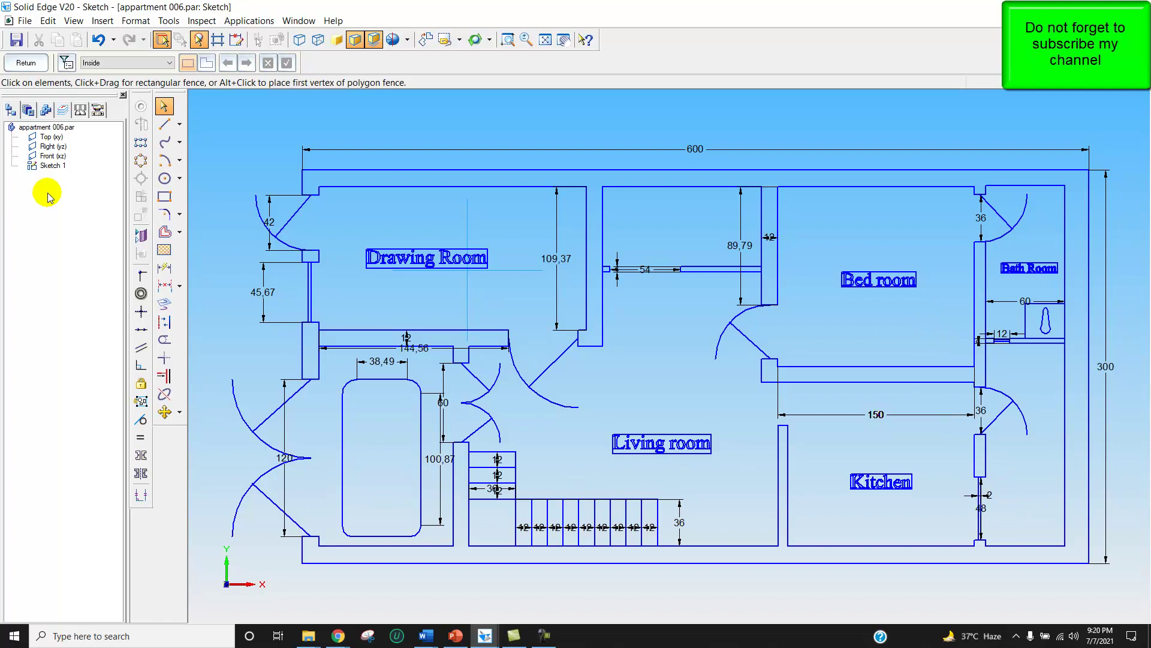
- Save the part file, and show the sketch's relationship handles briefly before hiding them again
click(17, 41)
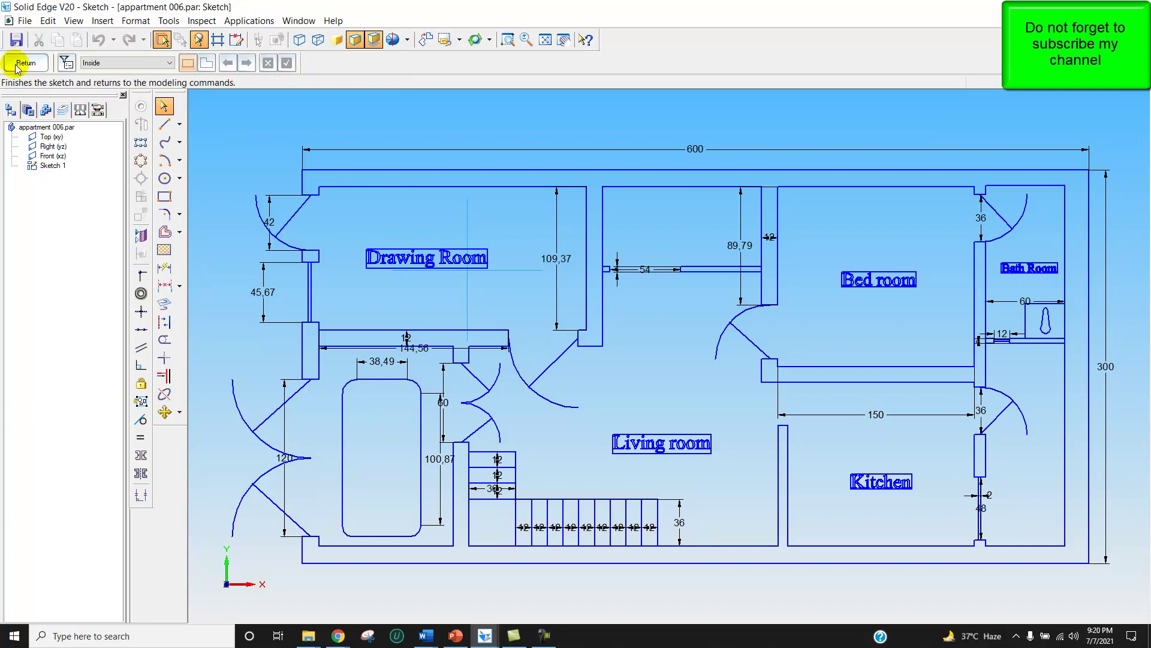
click(142, 496)
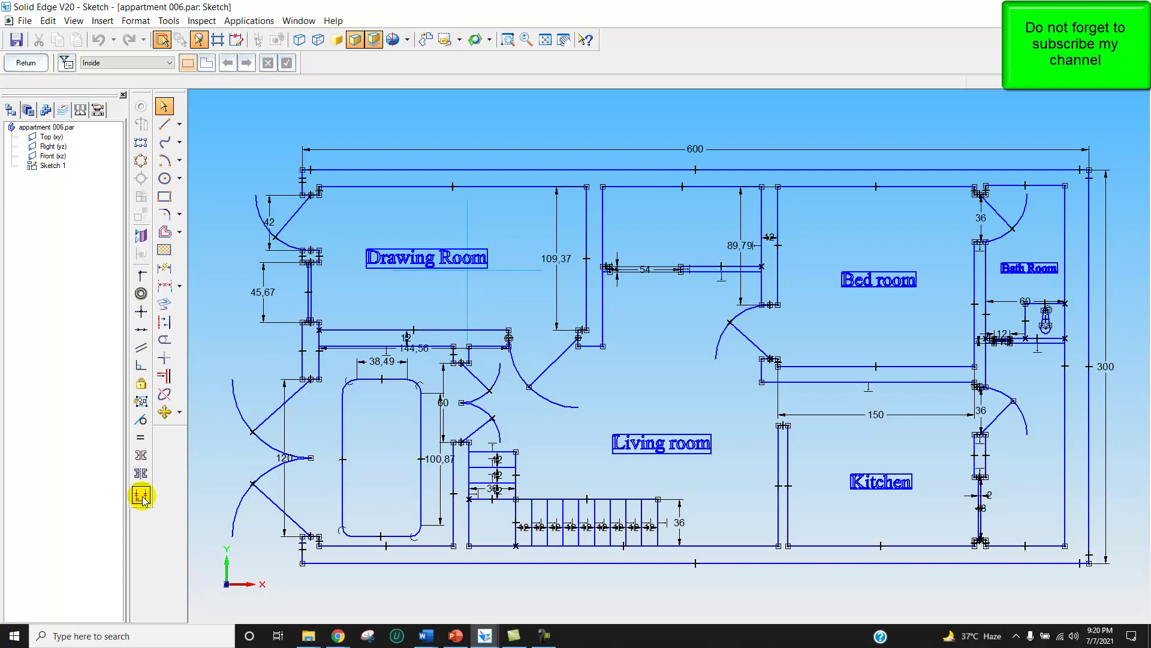
click(142, 498)
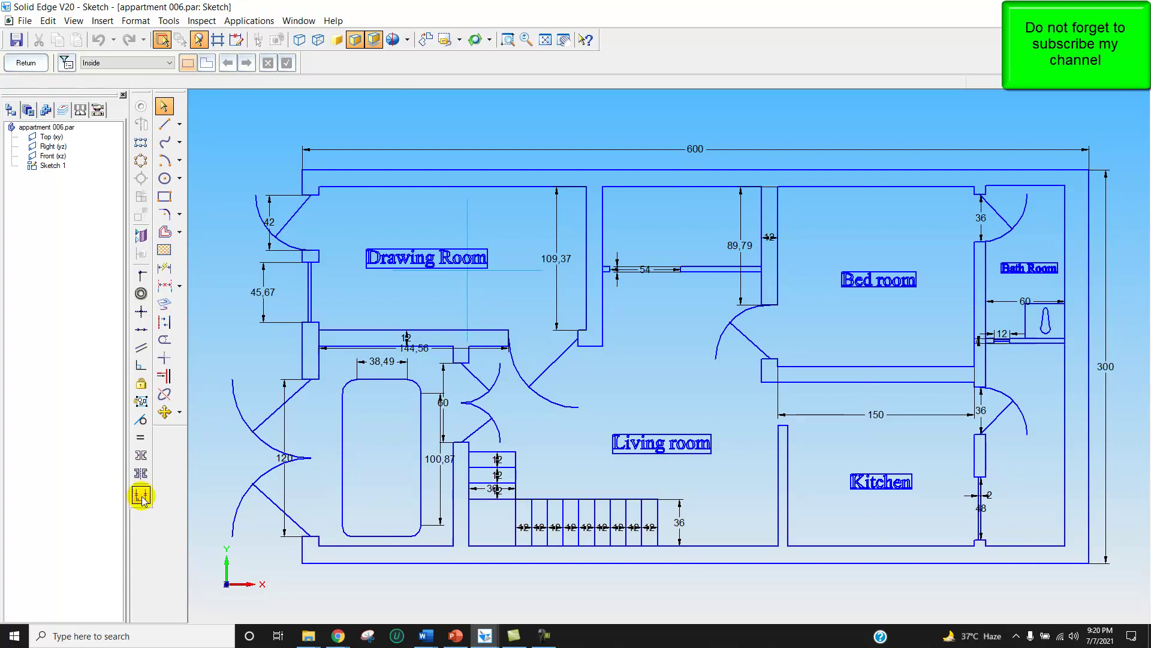